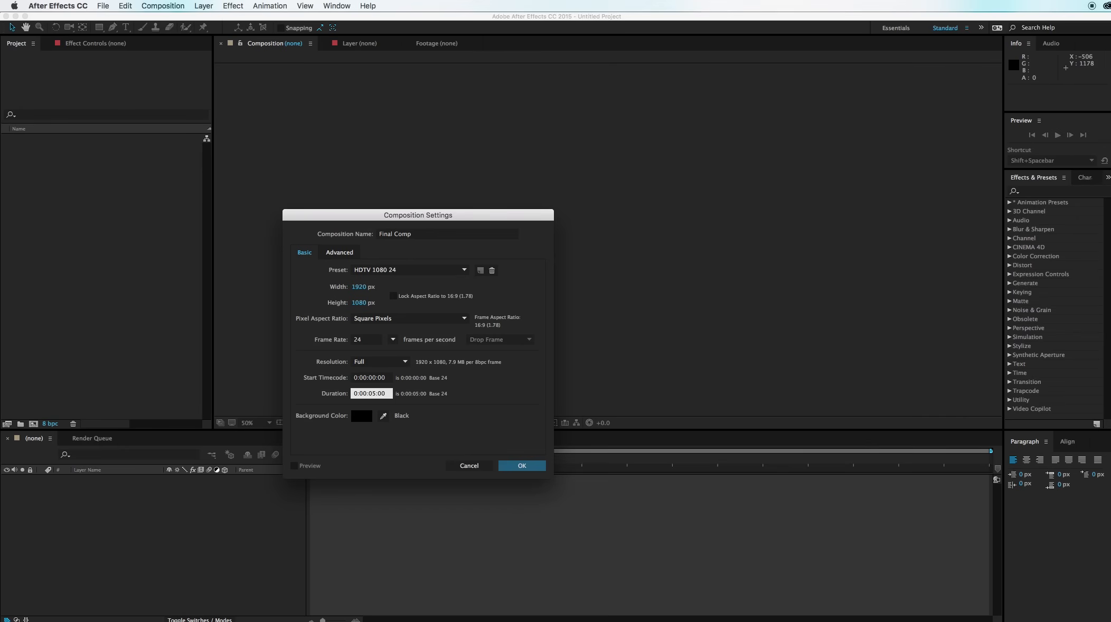
Create the 5-second HDTV 1080 24 composition Final Comp and add a black 1920 x 1080 px solid named BG.
key("Return")
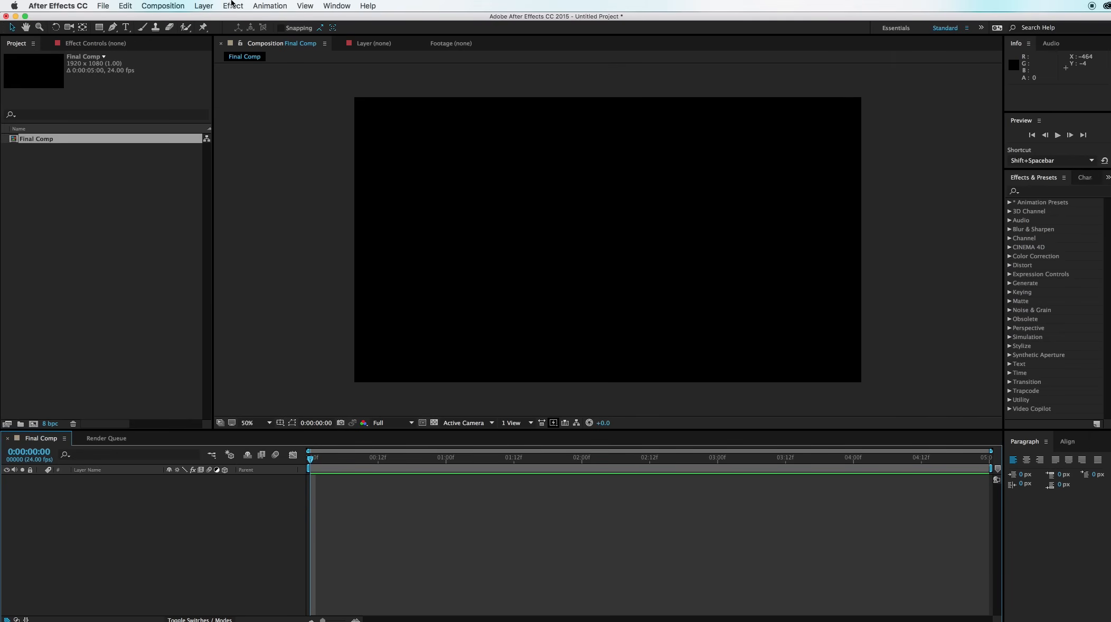
left_click(214, 6)
mouse_move(220, 19)
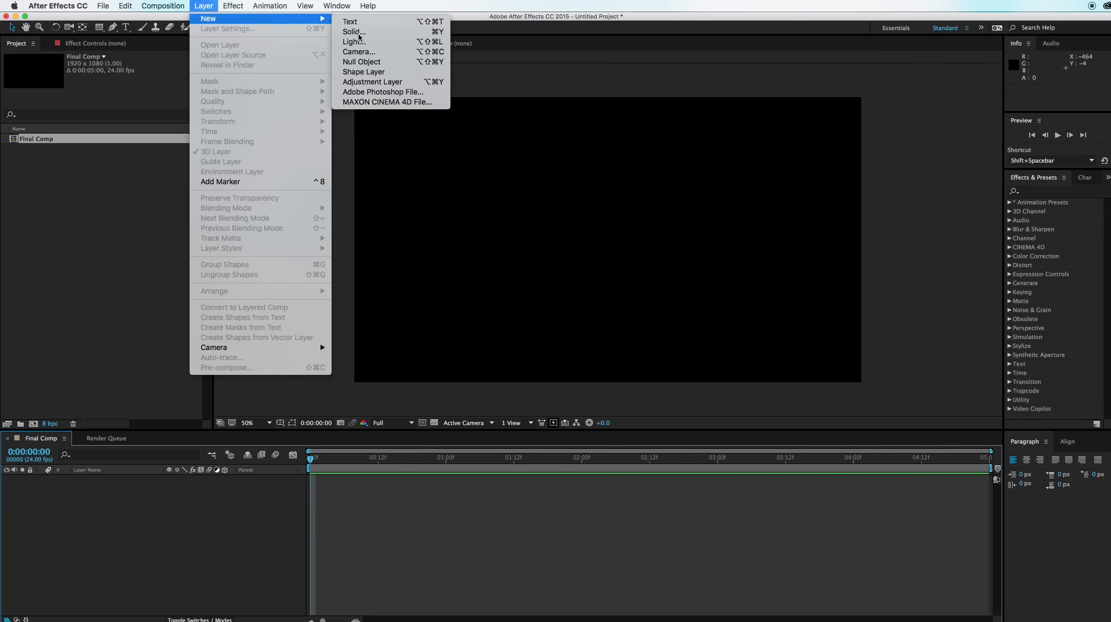
left_click(354, 32)
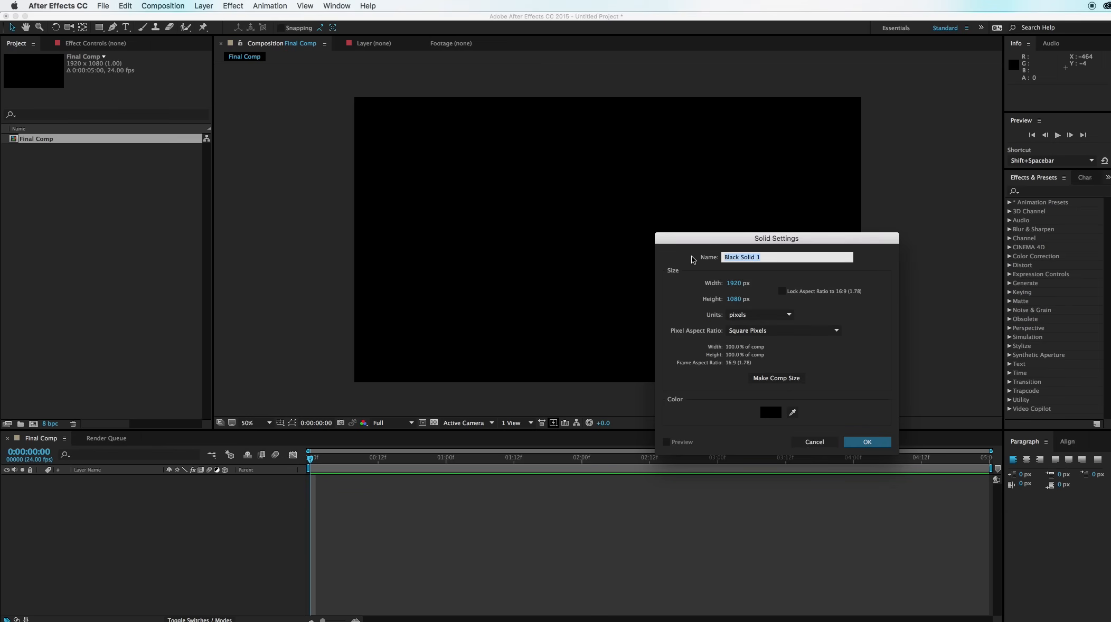
type("BG")
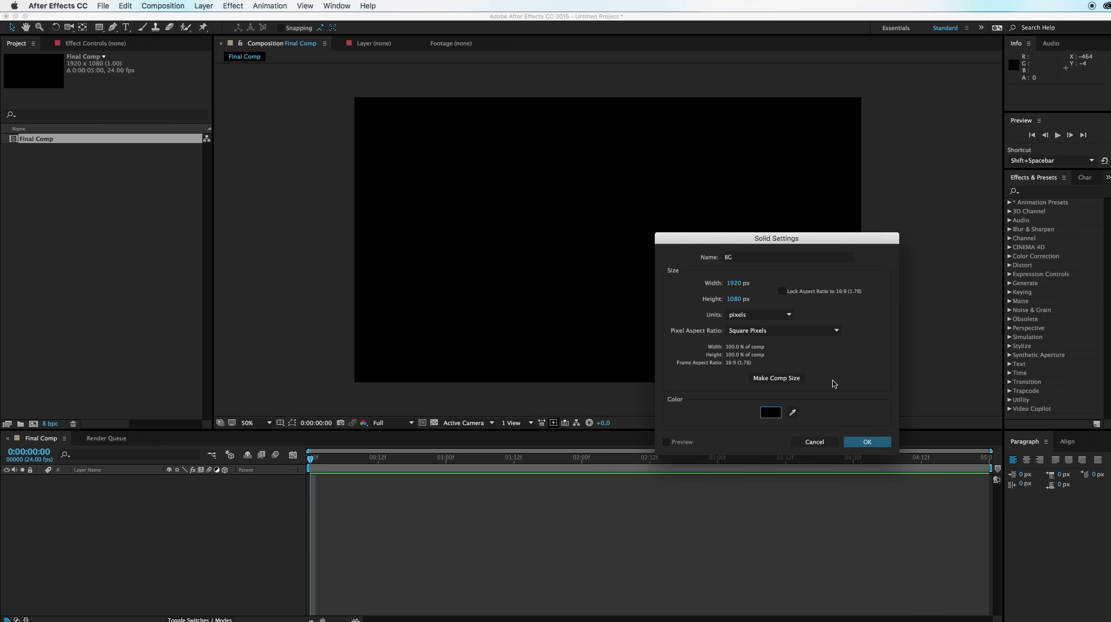
left_click(771, 413)
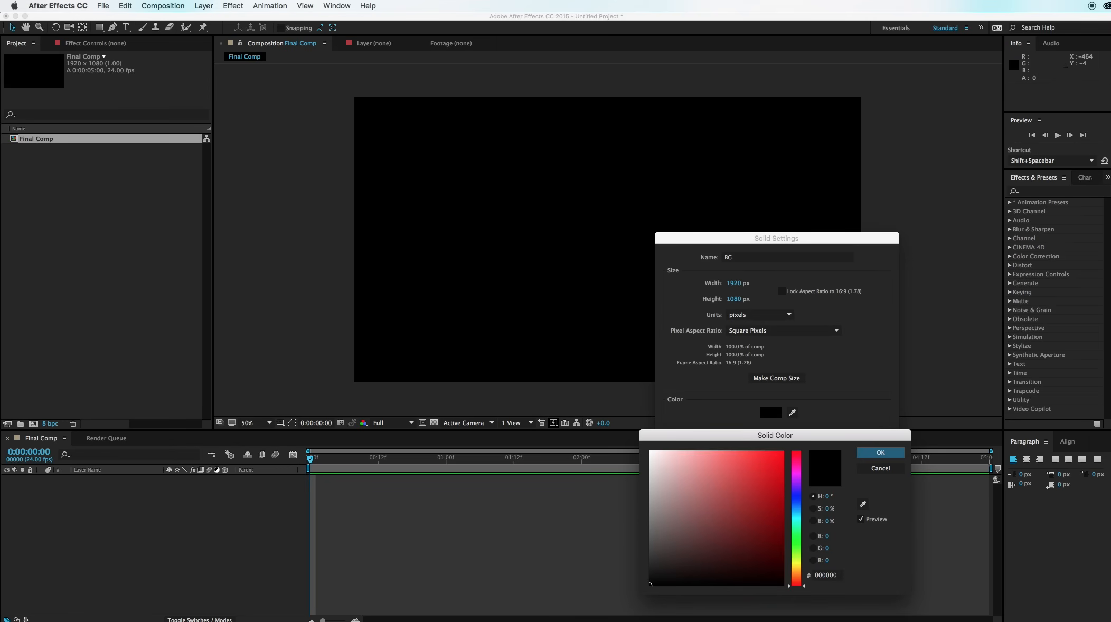
left_click(880, 454)
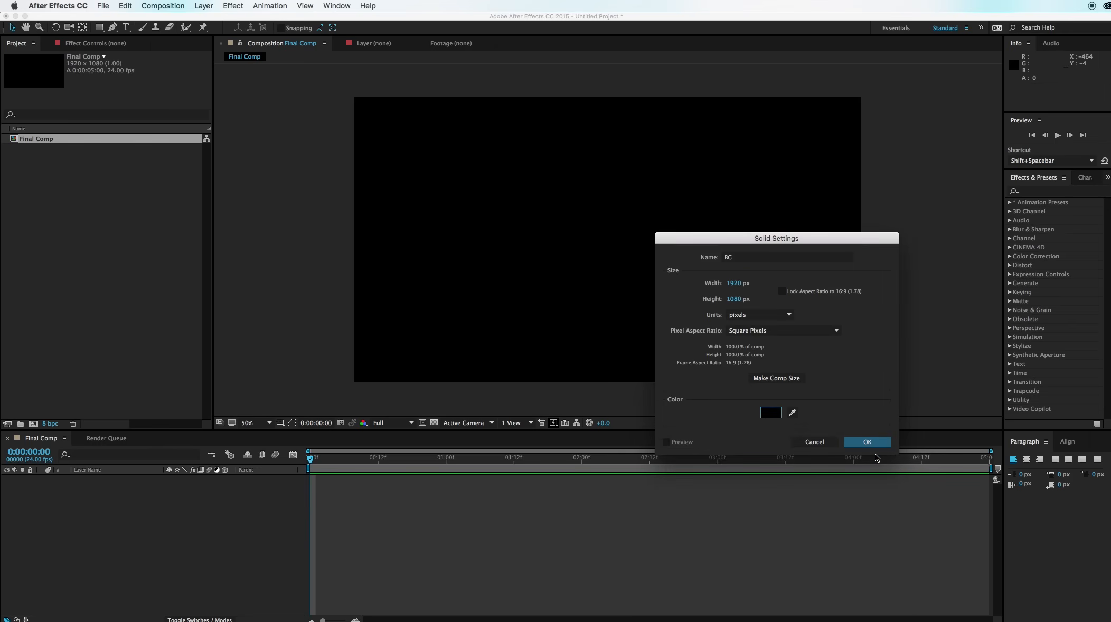
left_click(877, 446)
left_click(214, 535)
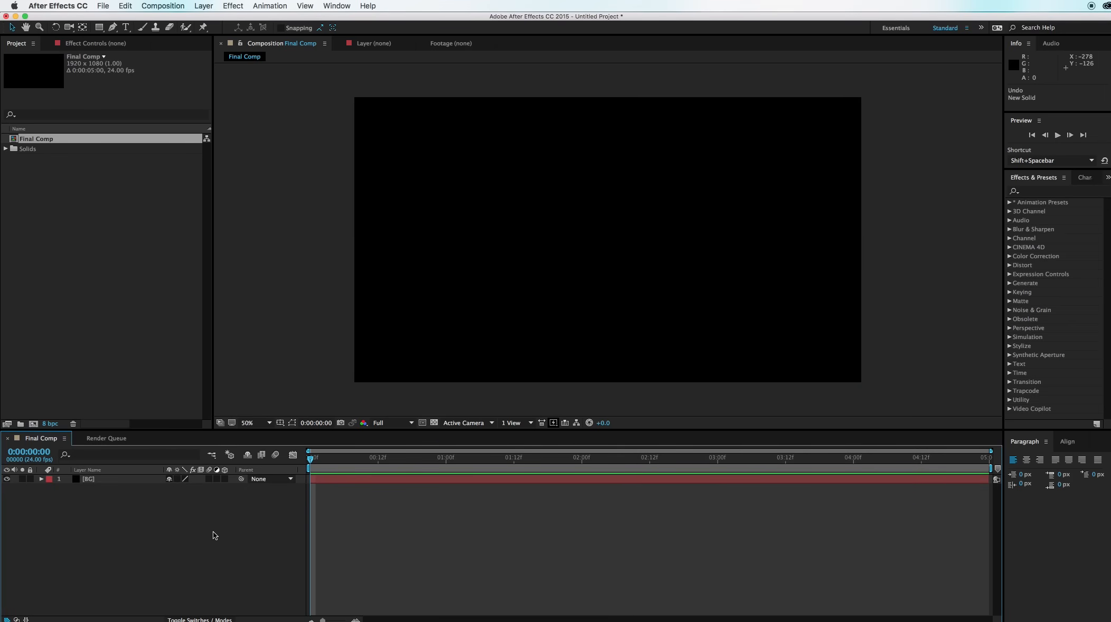
Add a white solid named Star 1, 1920 px wide and 1920 px high, above the BG layer.
left_click(211, 7)
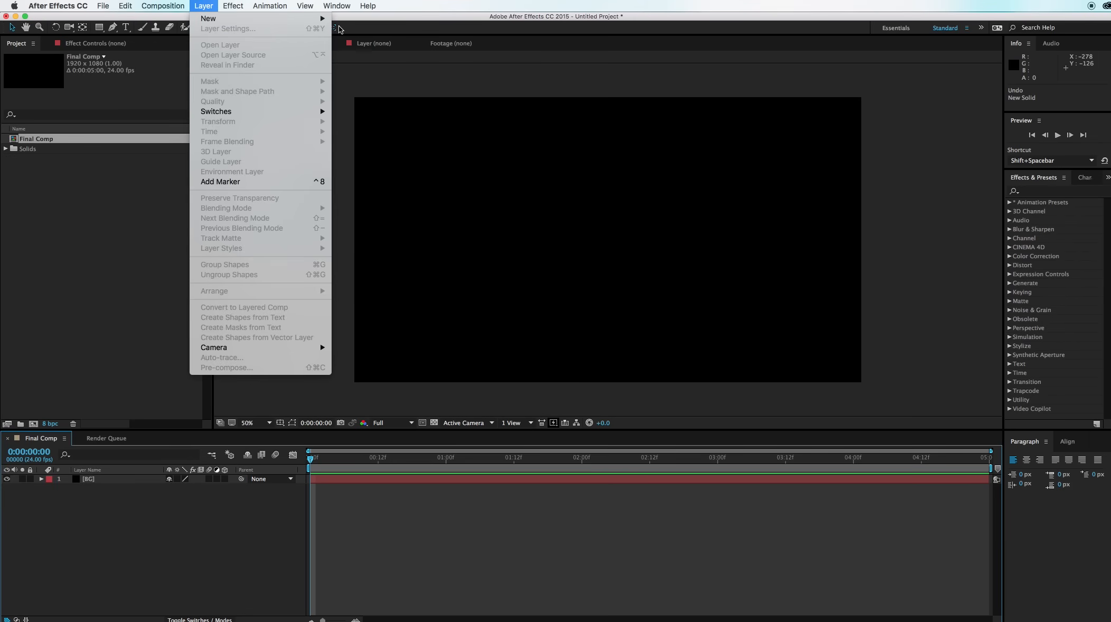
left_click(365, 30)
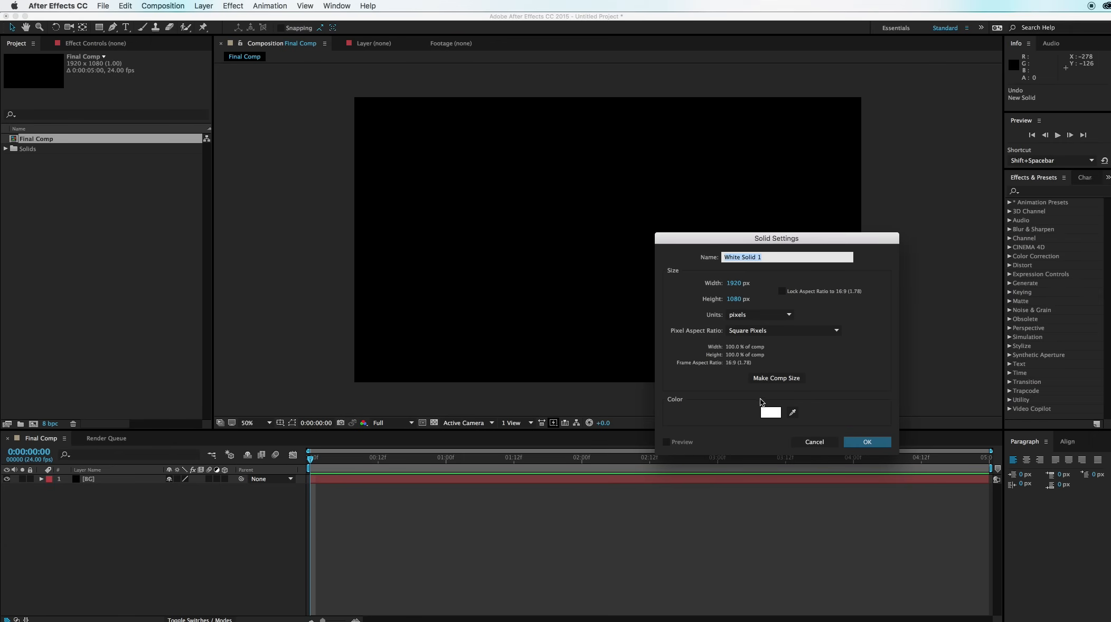
left_click(736, 299)
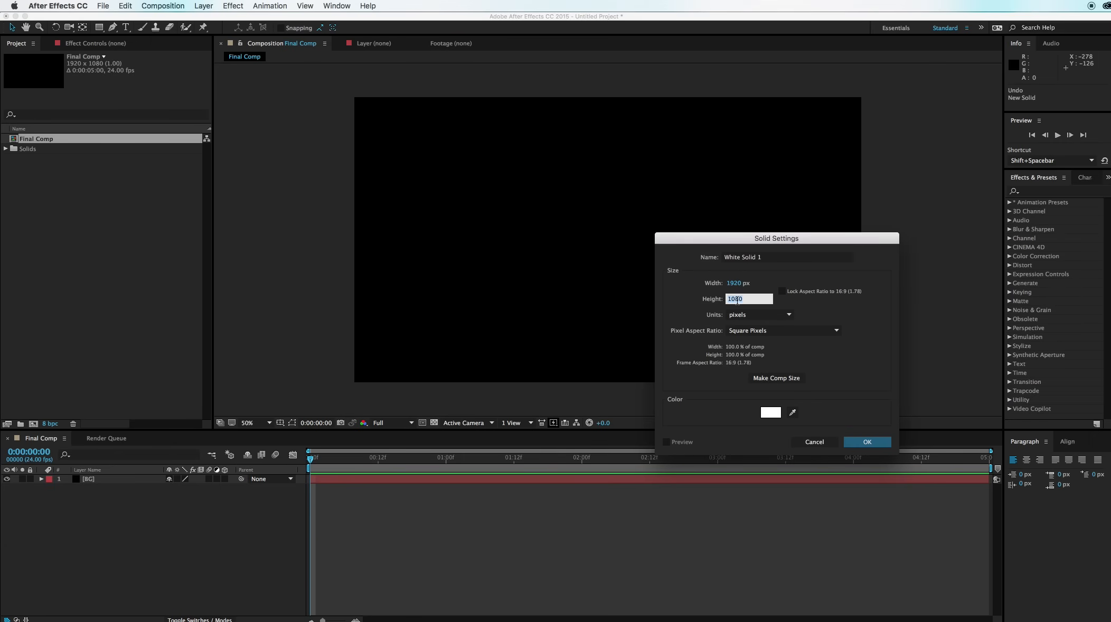
type("1920")
left_click(767, 257)
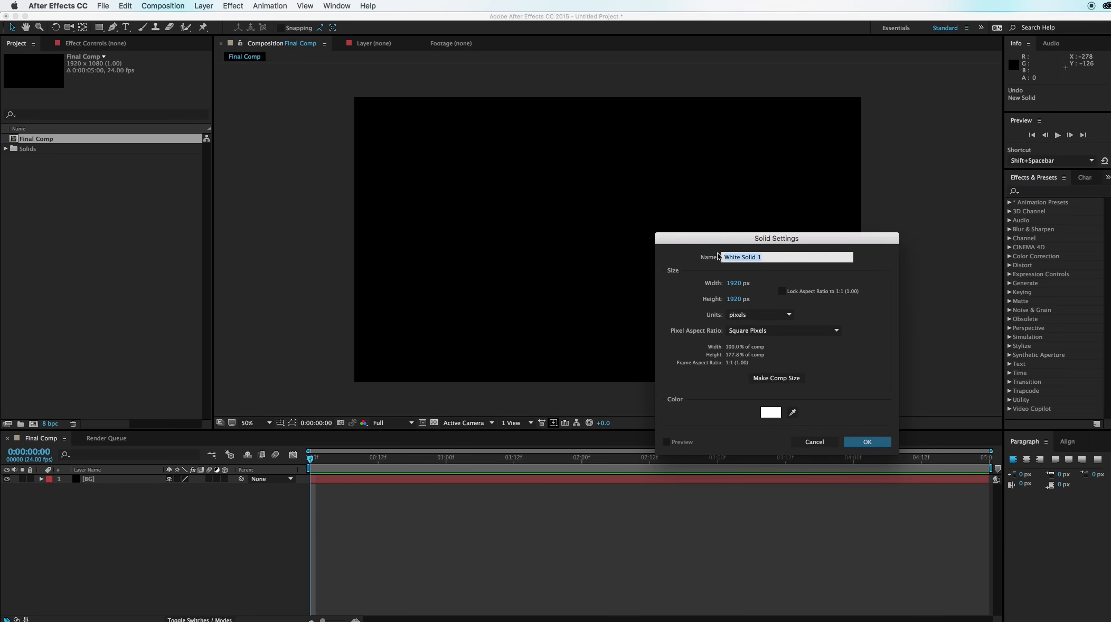
type("Star")
left_click(865, 443)
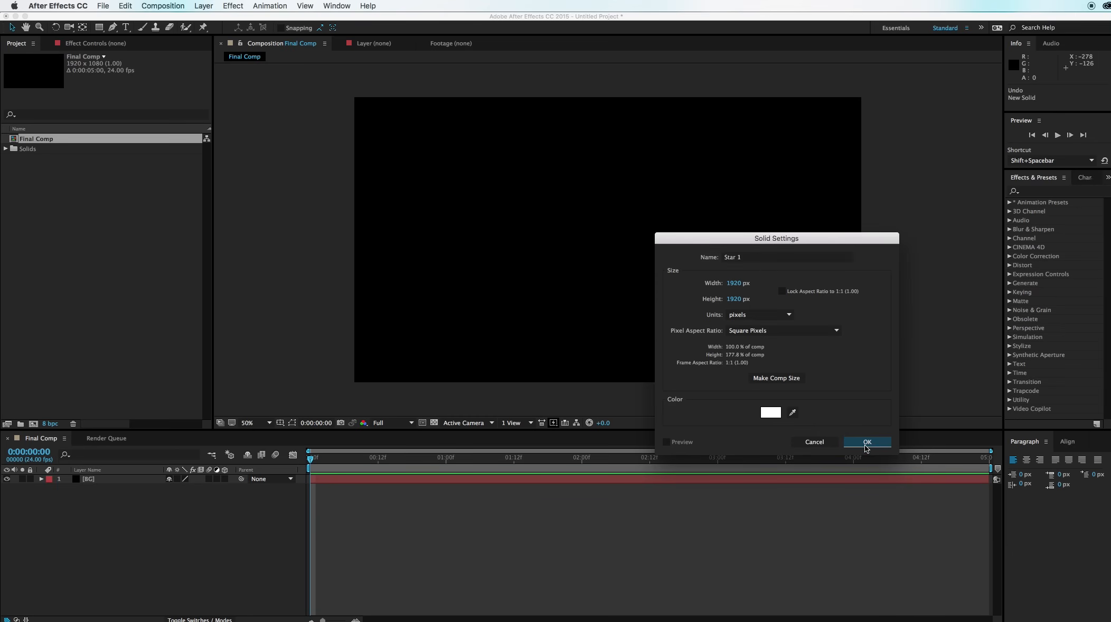
Apply the CC Star Burst effect to the Star 1 solid and set its Size to 24.
left_click(1032, 192)
type("CC Star")
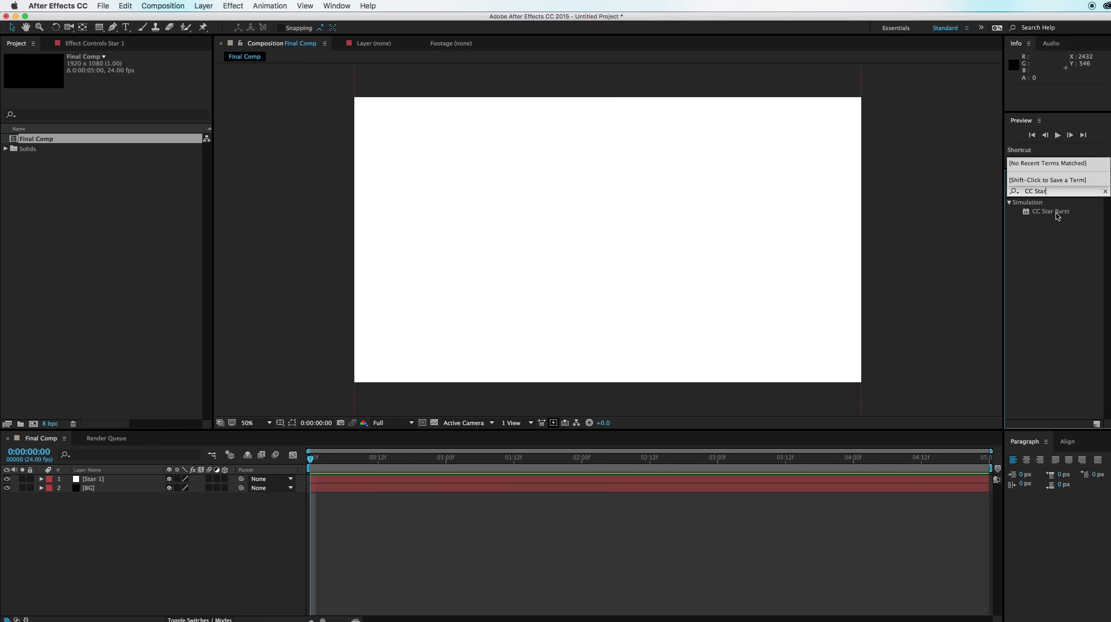
left_click_drag(1058, 212, 696, 240)
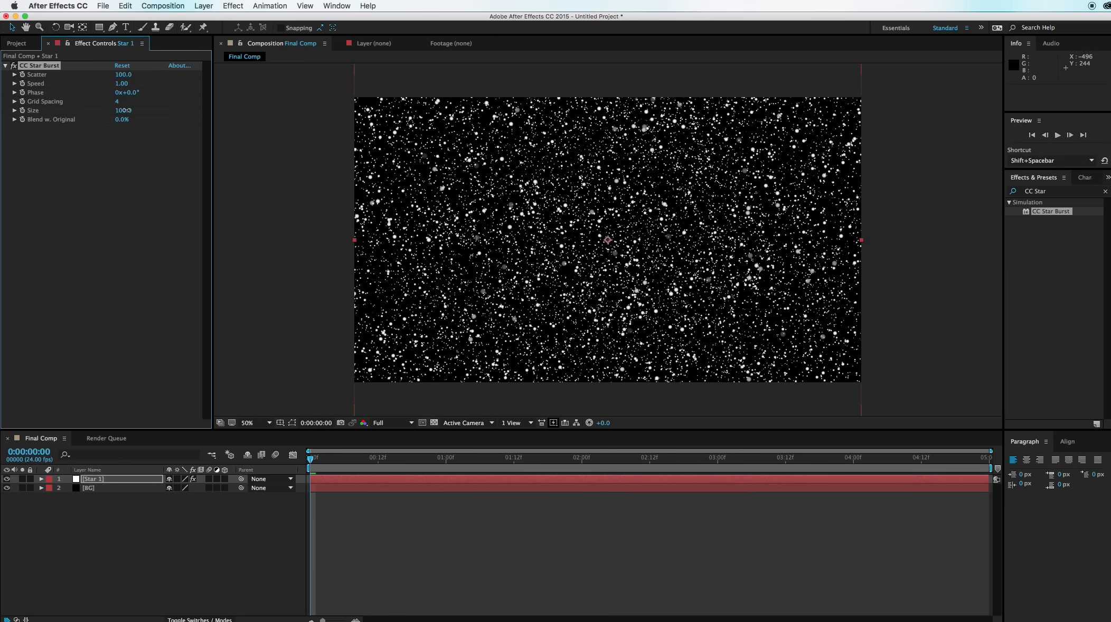
left_click_drag(123, 110, 110, 114)
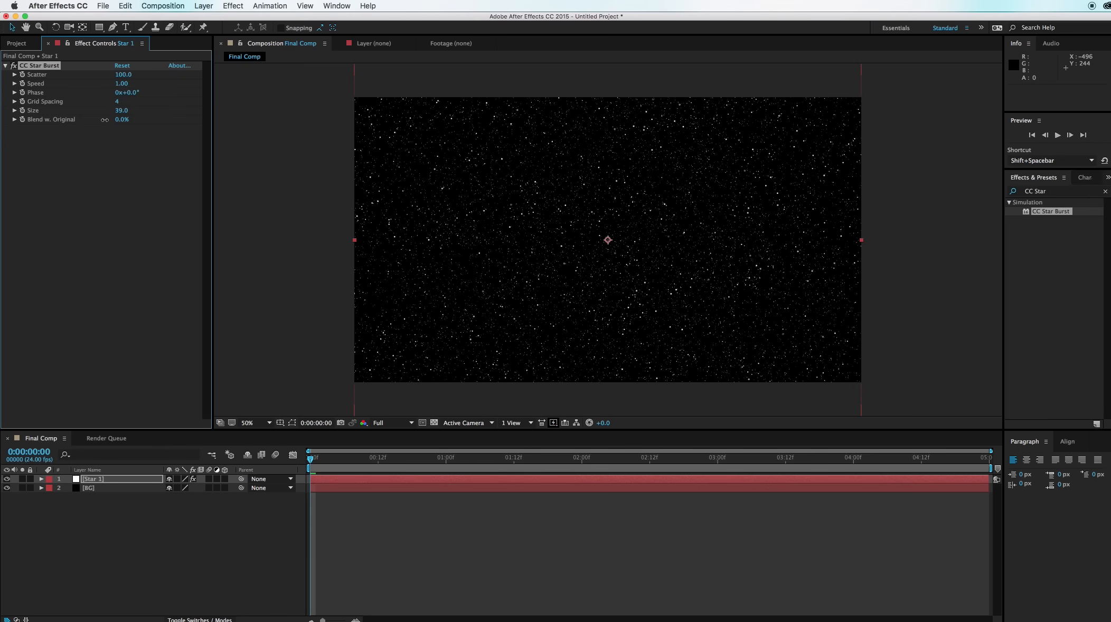
left_click(295, 246)
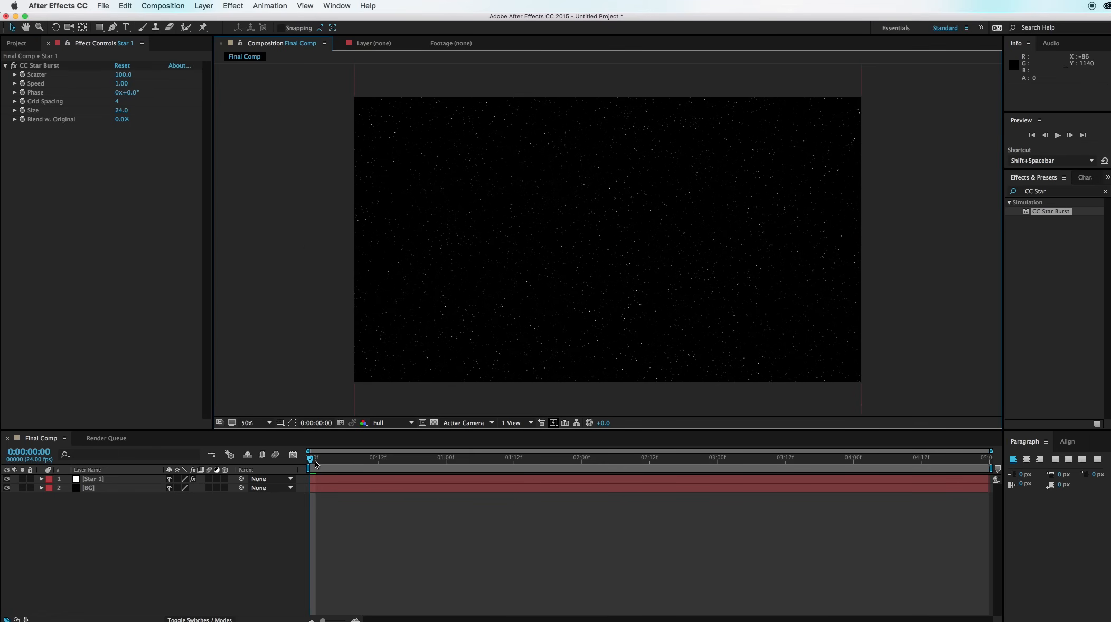
Set the CC Star Burst Speed to 0 on Star 1 and scrub the timeline to check the stars' motion.
mouse_move(315, 461)
left_mouse_down()
mouse_move(484, 466)
mouse_move(307, 477)
left_mouse_up()
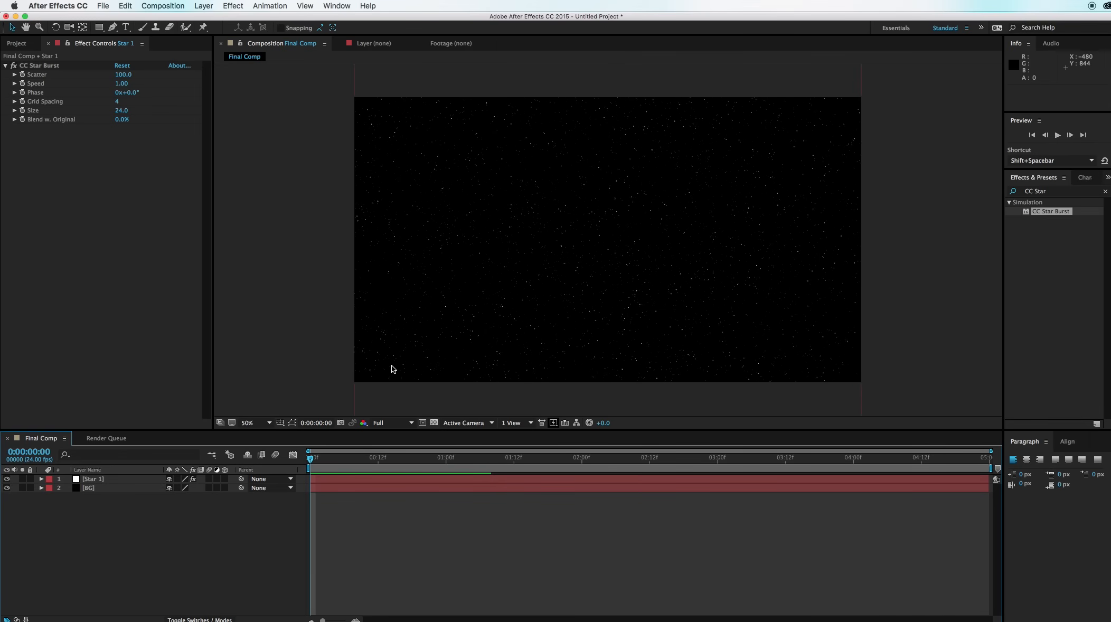
left_click(120, 83)
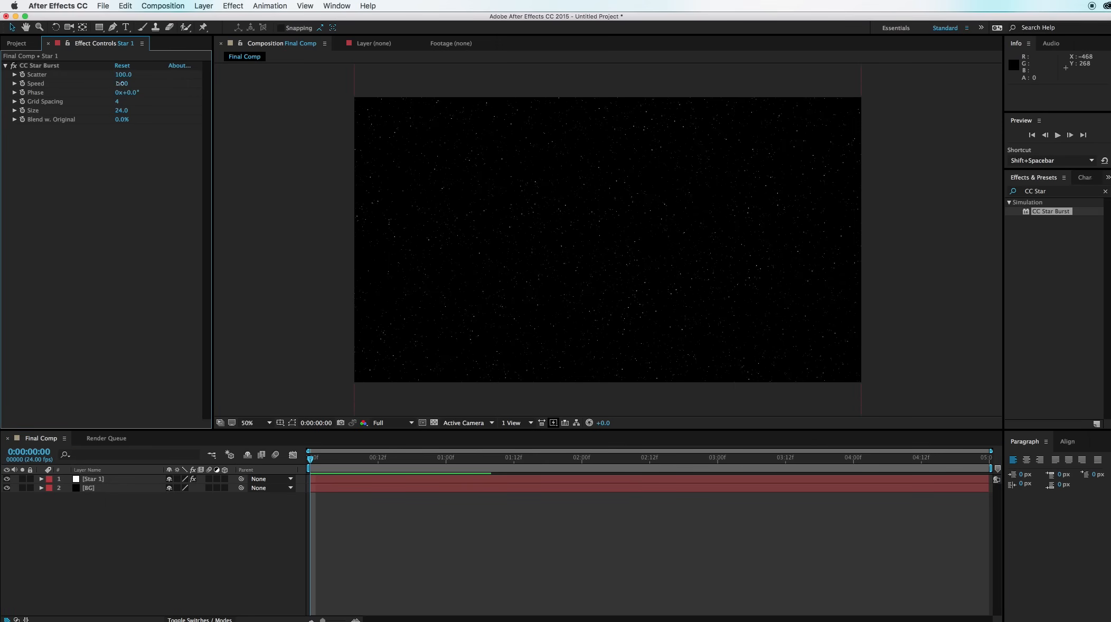
type("0")
left_click(323, 307)
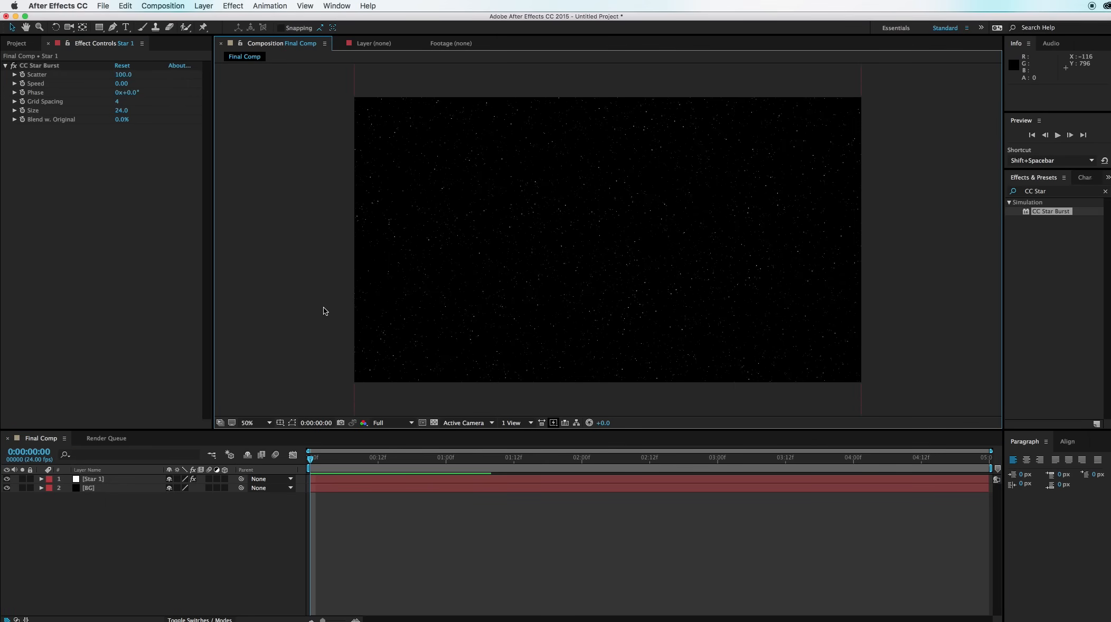
left_click_drag(339, 461, 155, 511)
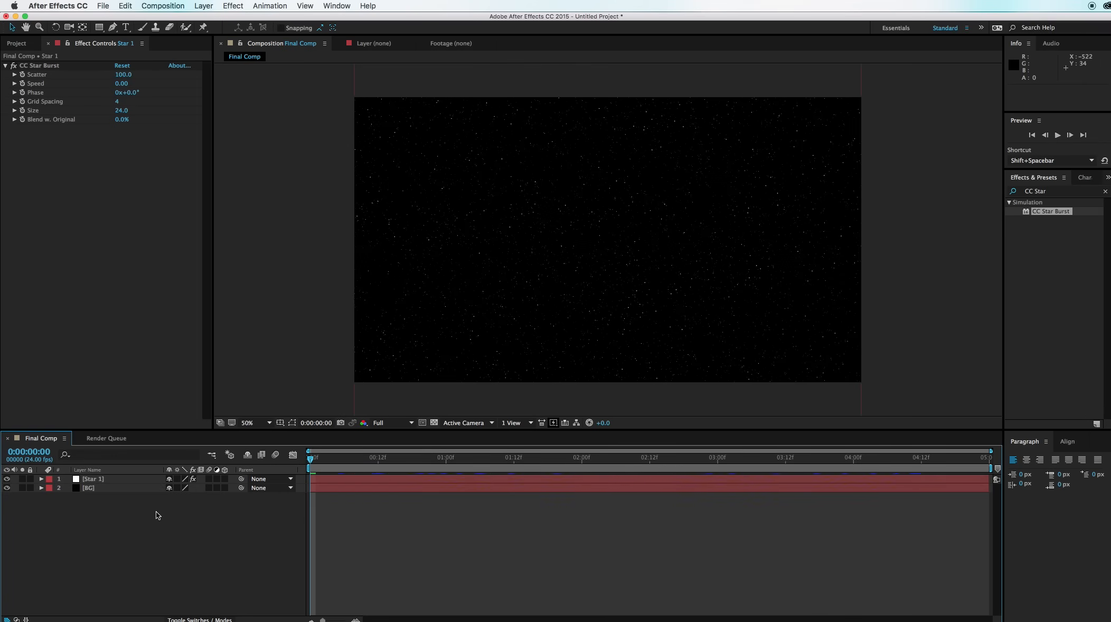
Duplicate the Star 1 layer and set the upper copy's CC Star Burst Scatter to 149.
left_click(124, 481)
key("super+d")
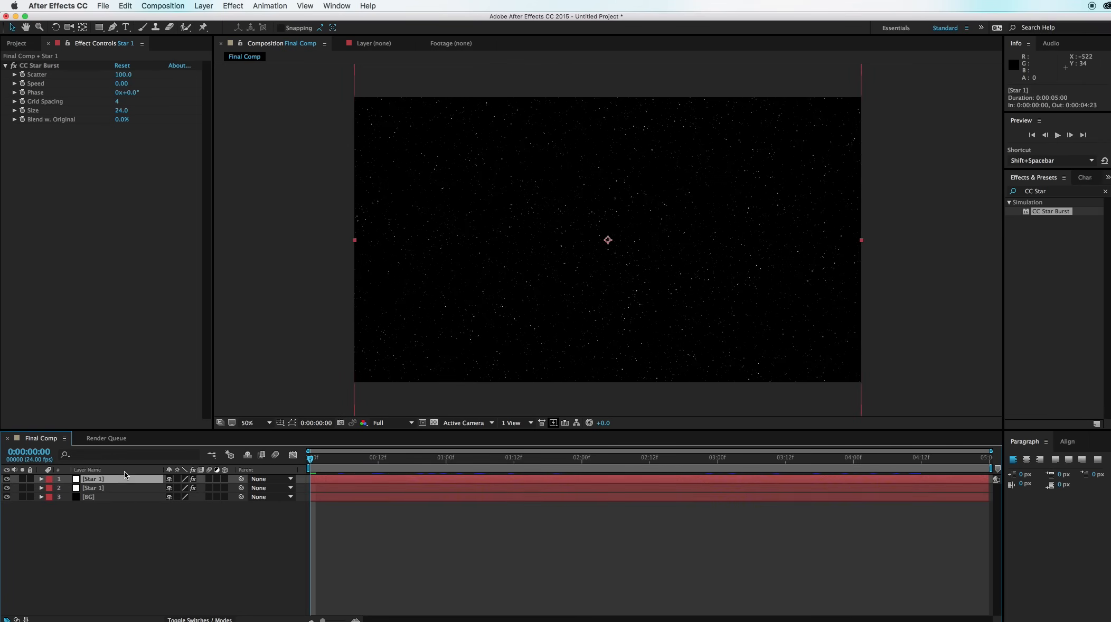
left_click_drag(122, 75, 156, 76)
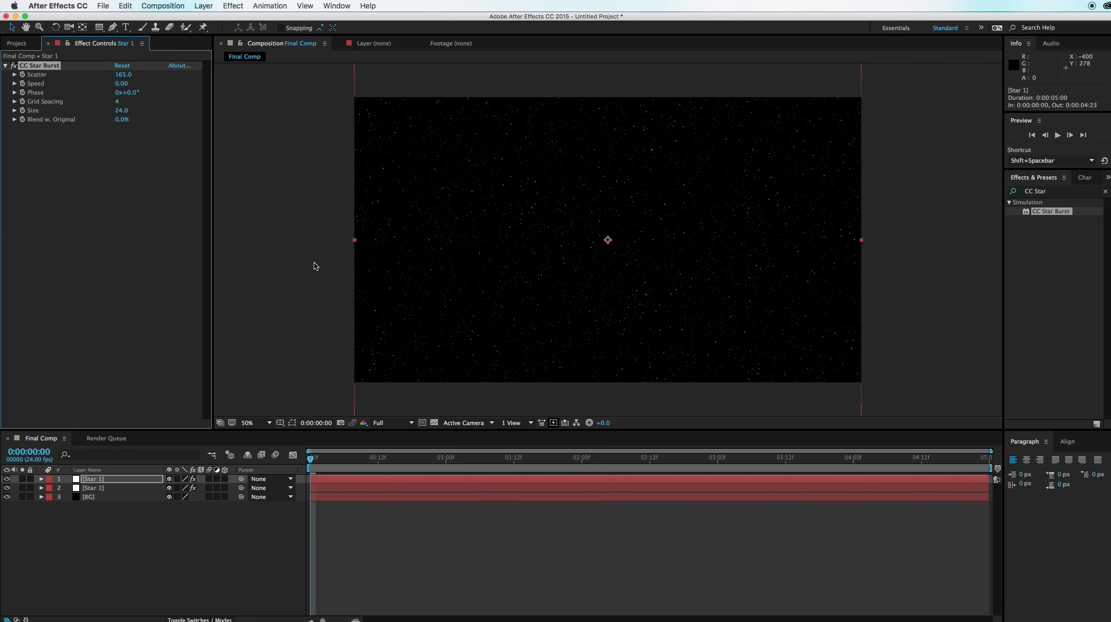
left_click(294, 333)
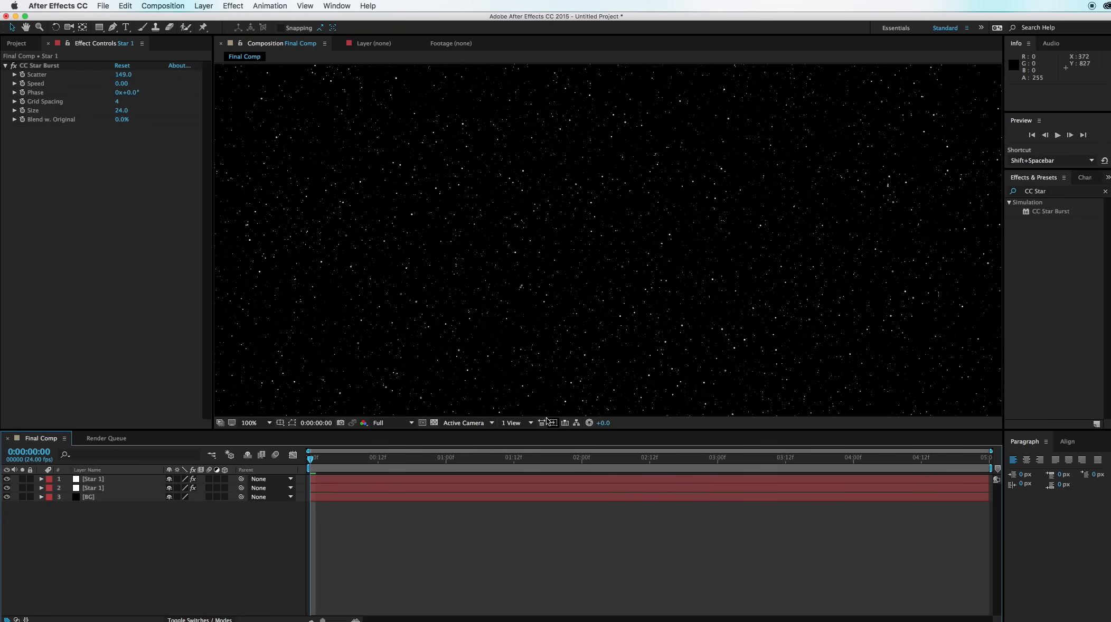
Apply the Stylize Glow effect to the upper Star 1 layer and solo that layer.
left_click(1051, 191)
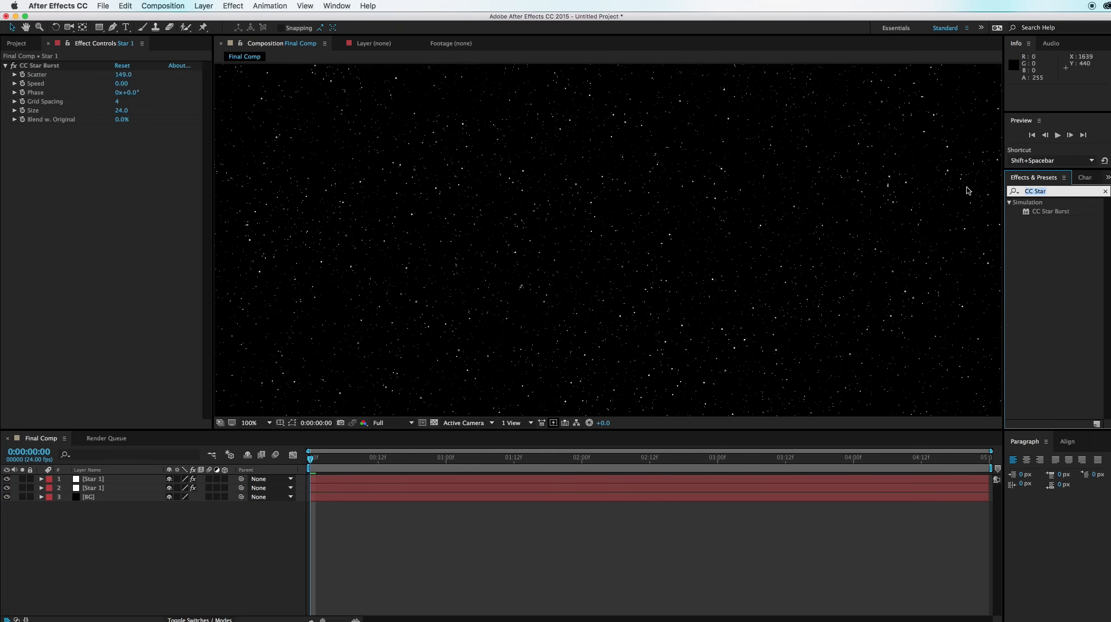
type("glow")
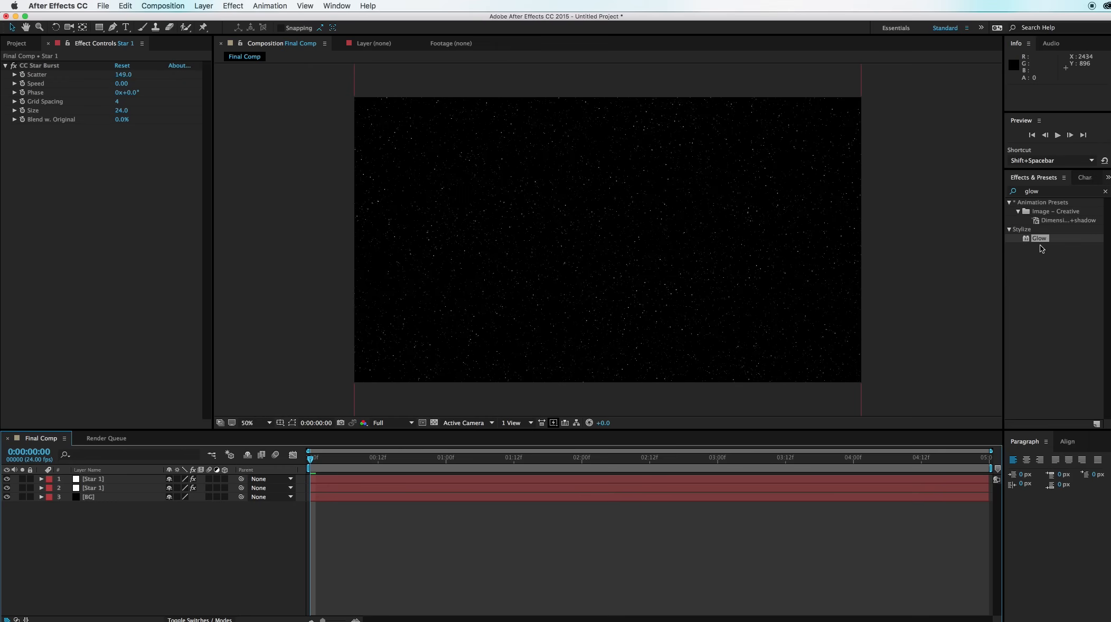
left_click_drag(1043, 237, 533, 373)
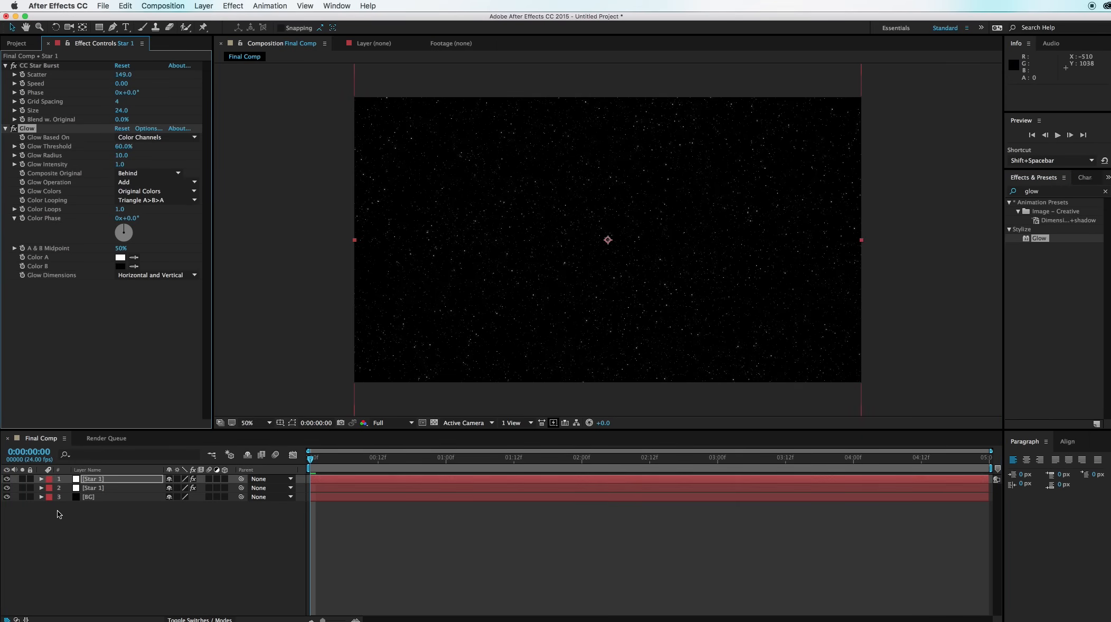
left_click(22, 480)
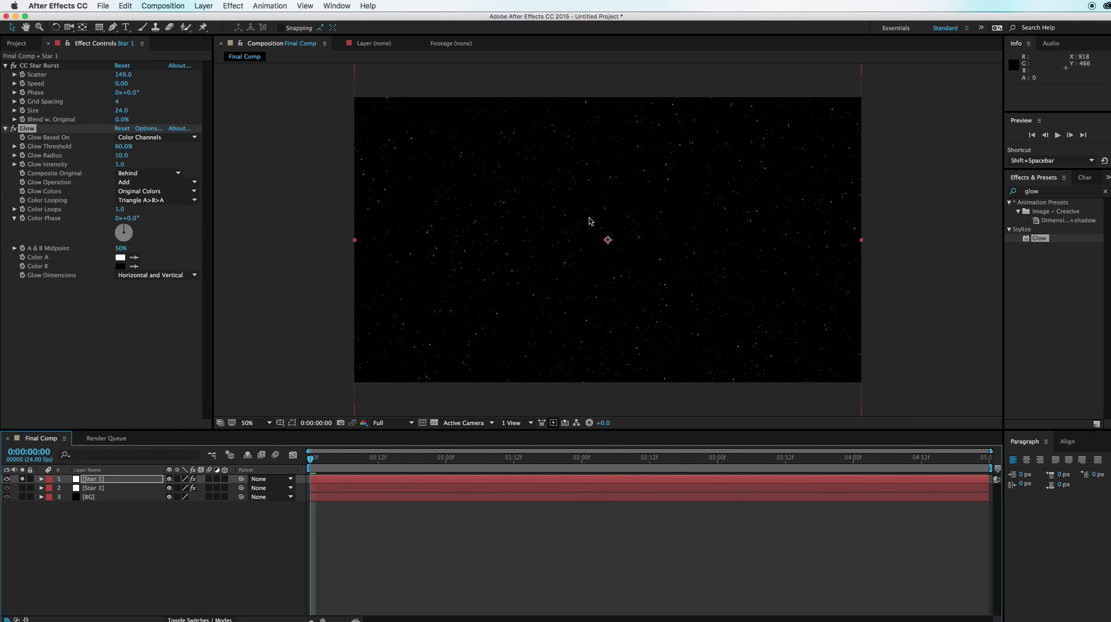
Set Glow Colors to A & B Colors and make both Color A and Color B the same blue, RGB 59, 131, 228.
scroll(604, 317, "up", 2)
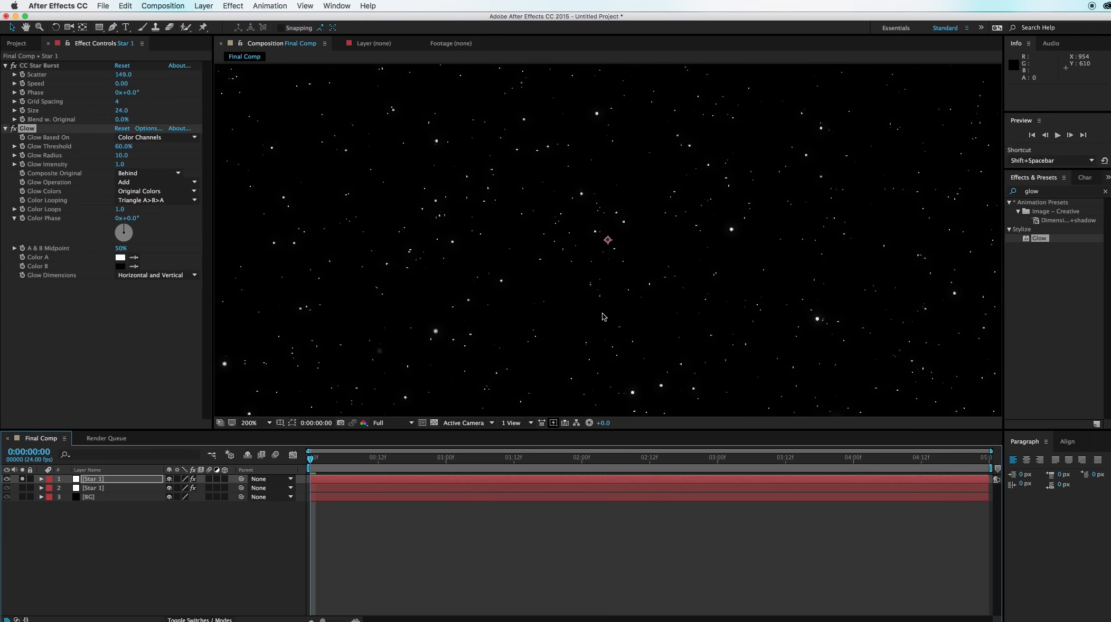
left_click(154, 191)
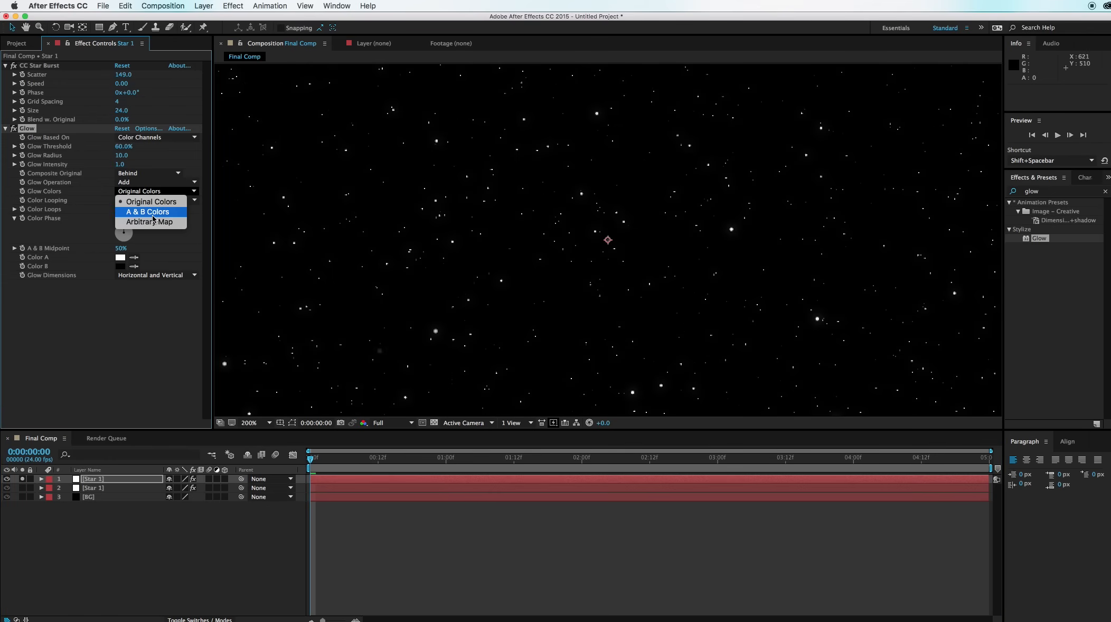
left_click(151, 215)
left_click(120, 259)
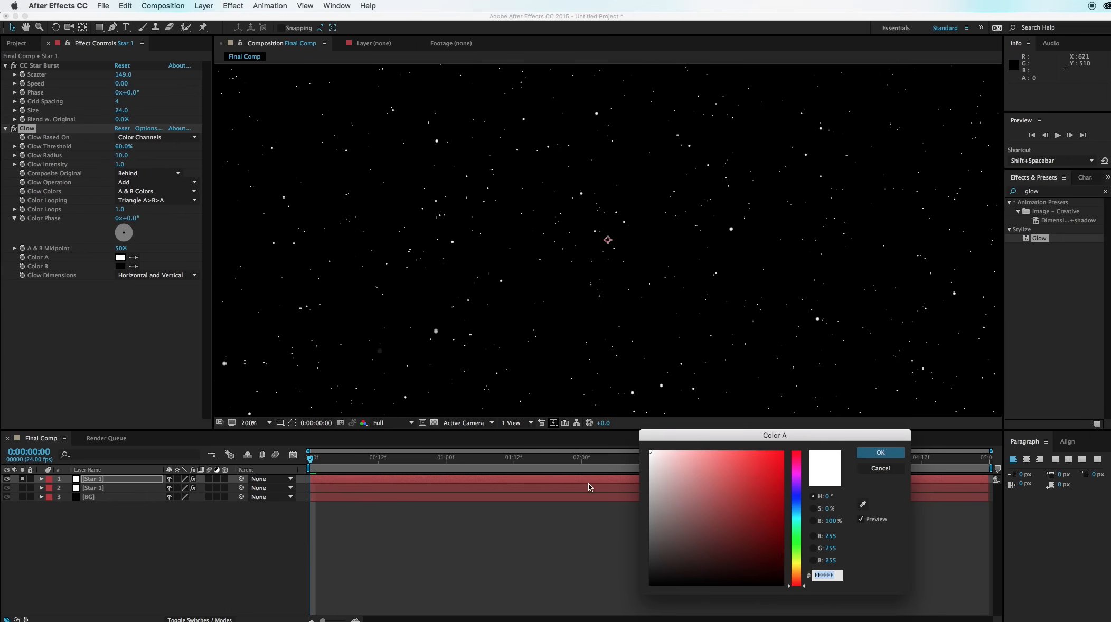
left_click(797, 505)
left_click(723, 500)
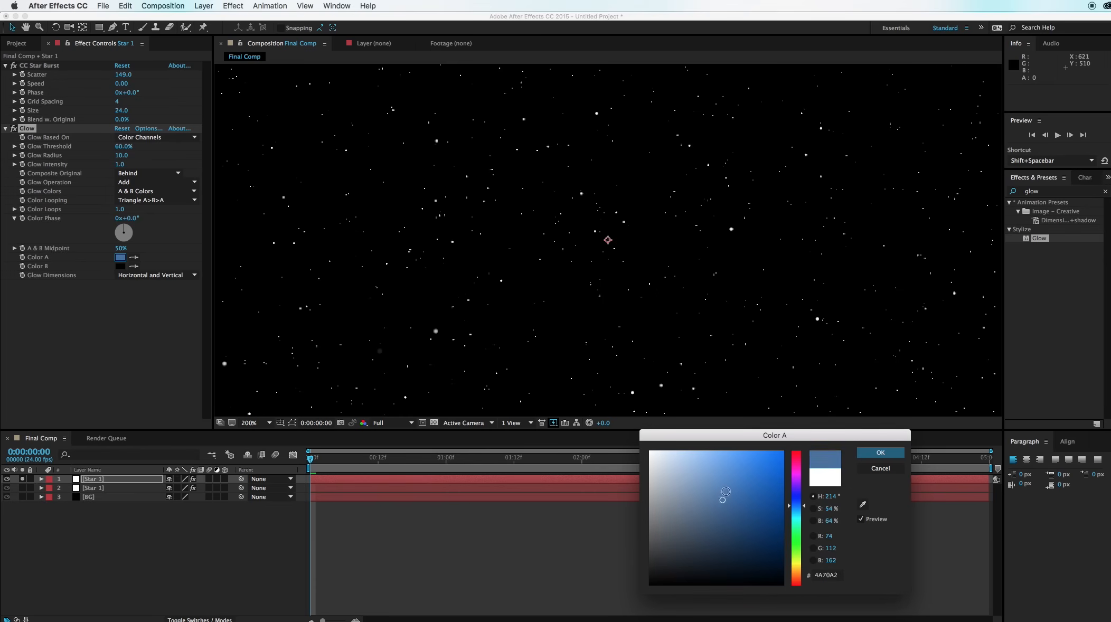
left_click(749, 465)
left_click(878, 453)
scroll(373, 404, "up", 3)
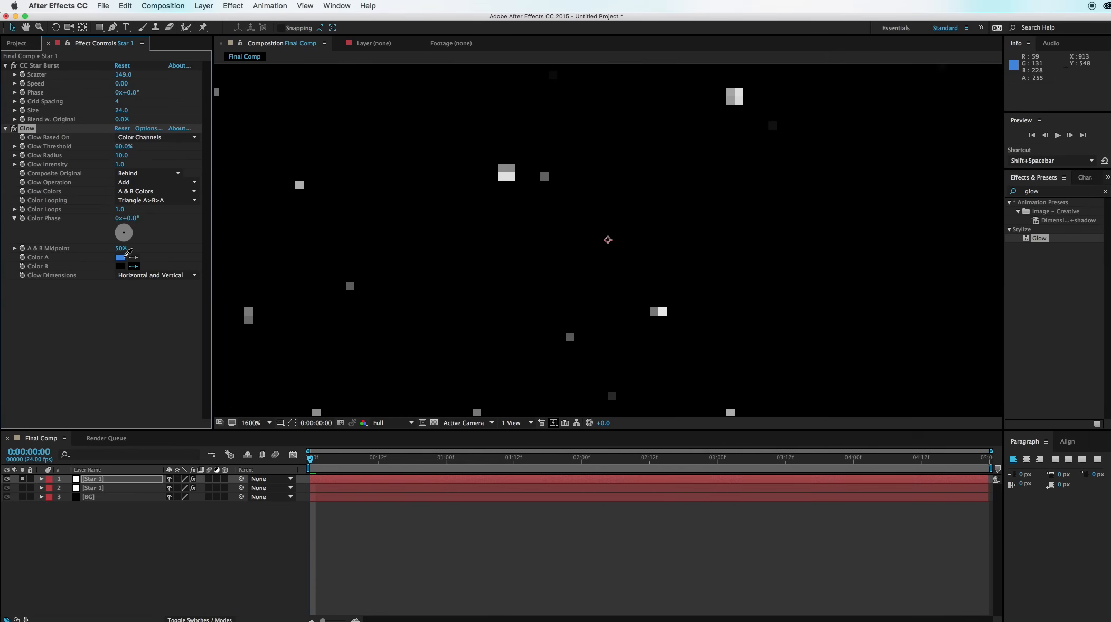
left_click(123, 258)
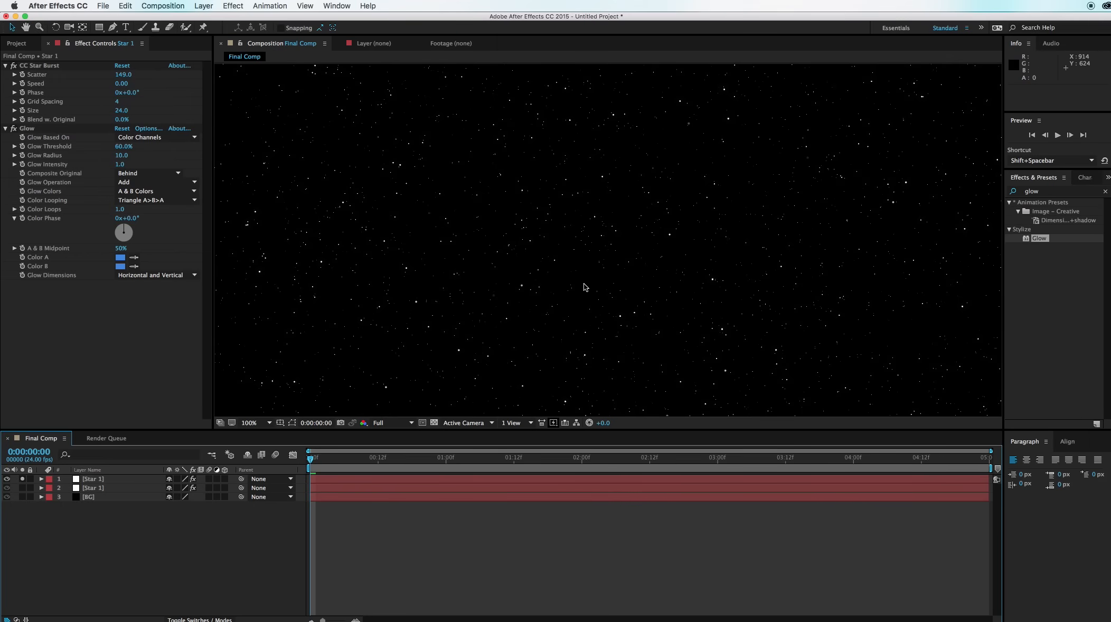
Set the Glow Intensity to 3.0 on the upper Star 1 layer.
key("period")
left_click_drag(120, 164, 153, 166)
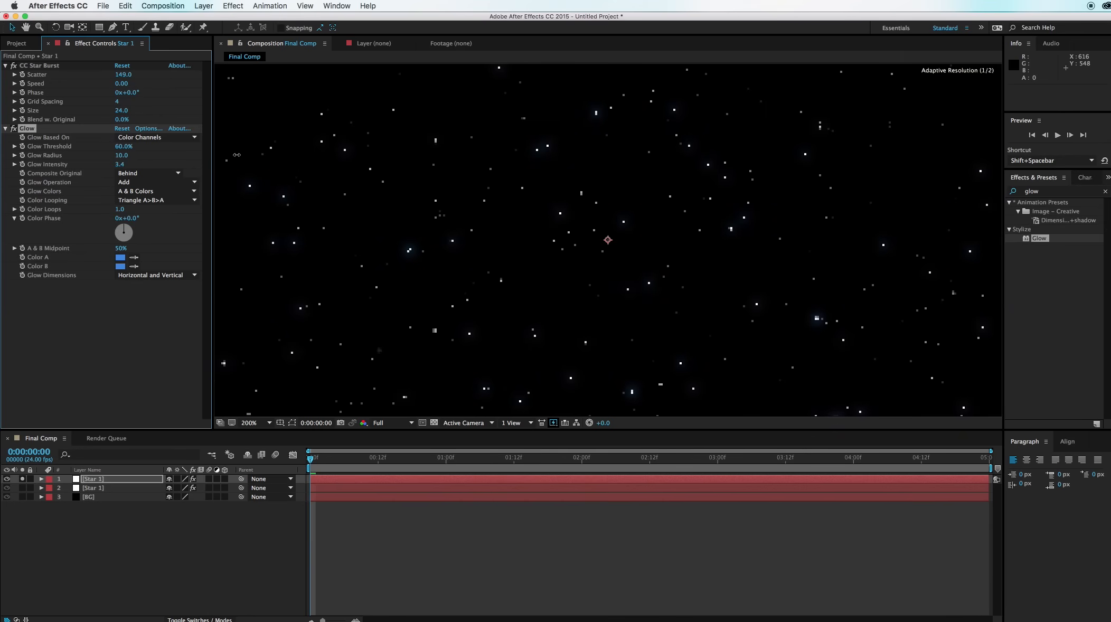
left_click_drag(213, 156, 215, 161)
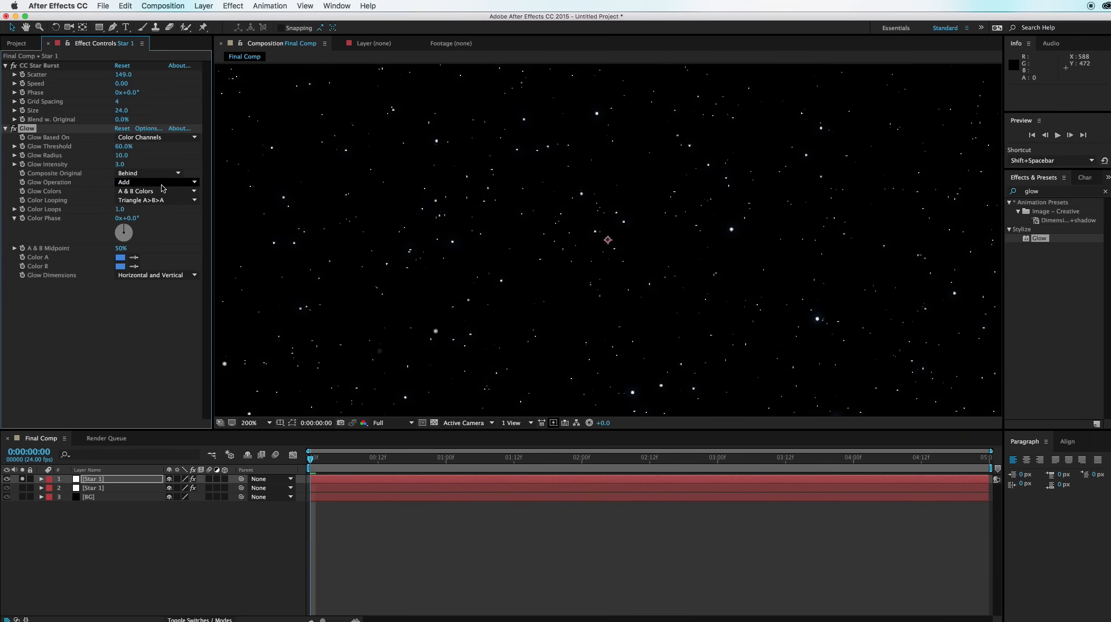
Lower the Glow Threshold to 21.6% on the upper Star 1 layer and check the glow across the composition.
left_click_drag(124, 146, 104, 160)
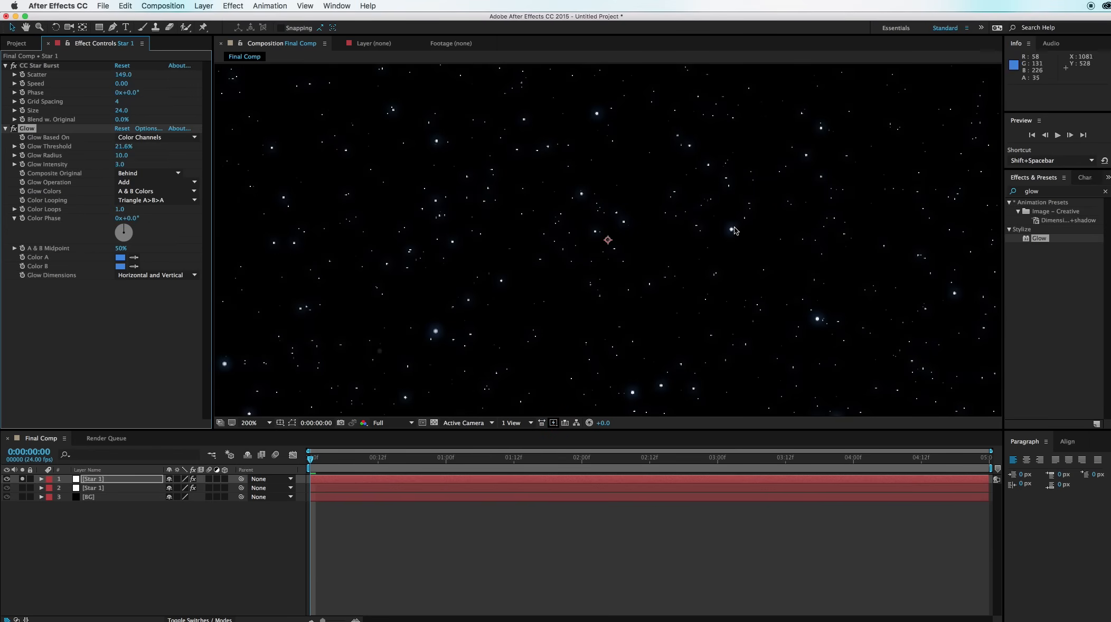
key("comma")
key("comma")
left_click(938, 334)
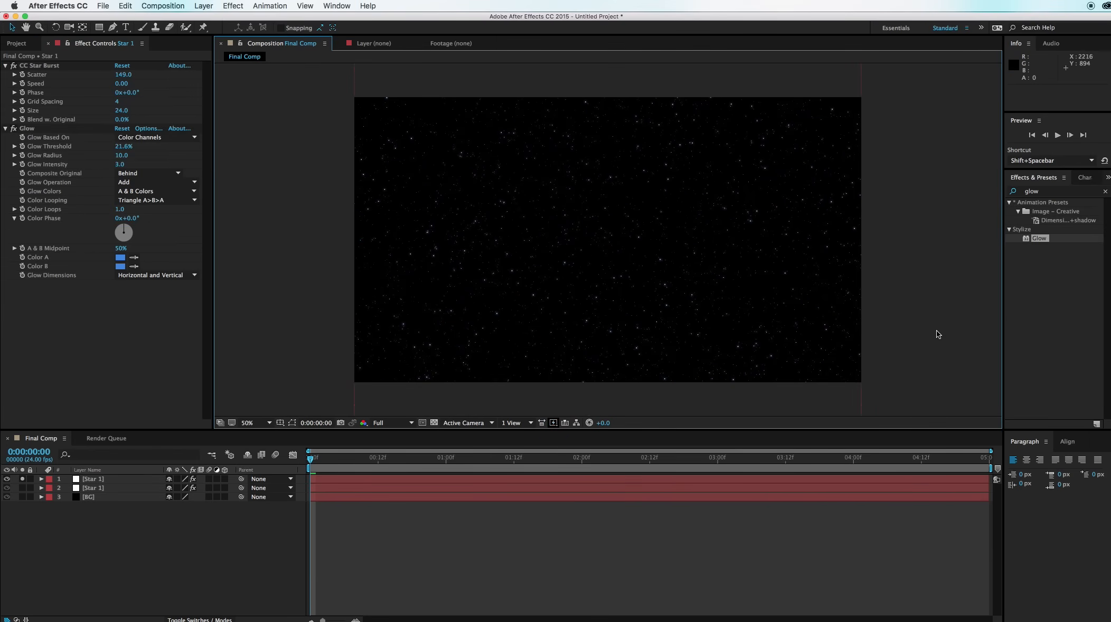
scroll(702, 327, "up", 1)
scroll(704, 329, "down", 3)
scroll(705, 329, "up", 3)
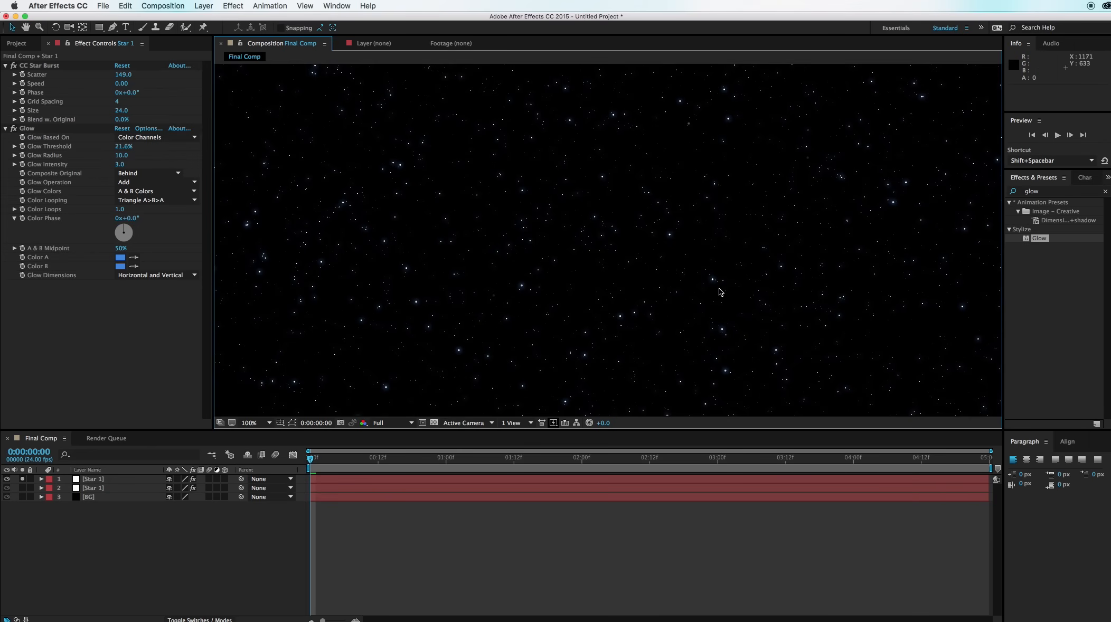
Duplicate the glowing Star 1 layer and set the new top copy's CC Star Burst Scatter to 179.
left_click(102, 478)
key("super+d")
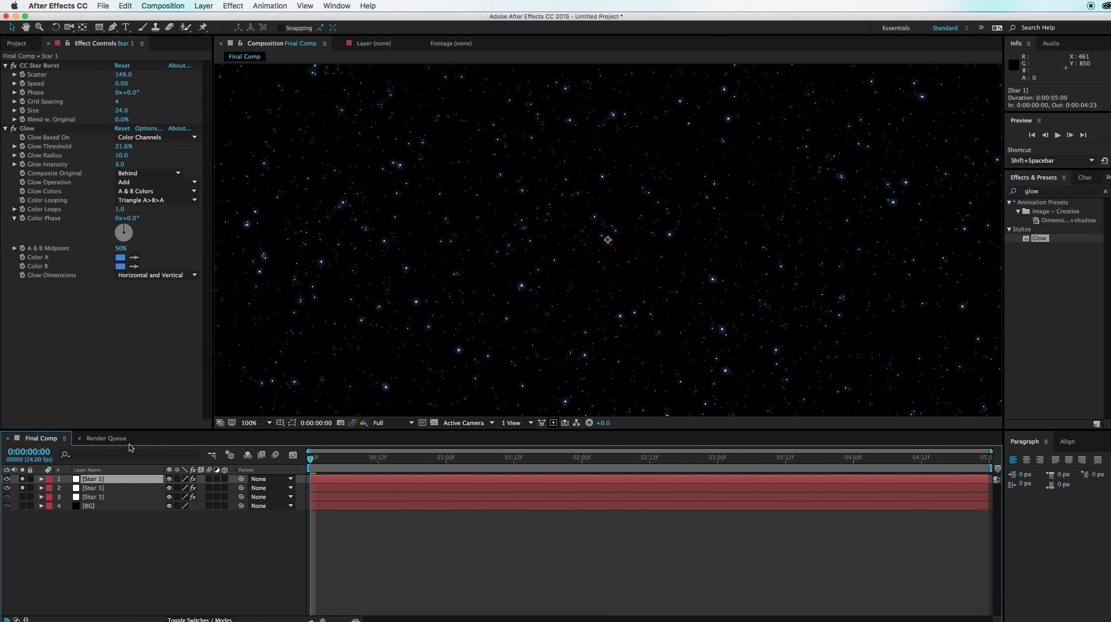
left_click(119, 75)
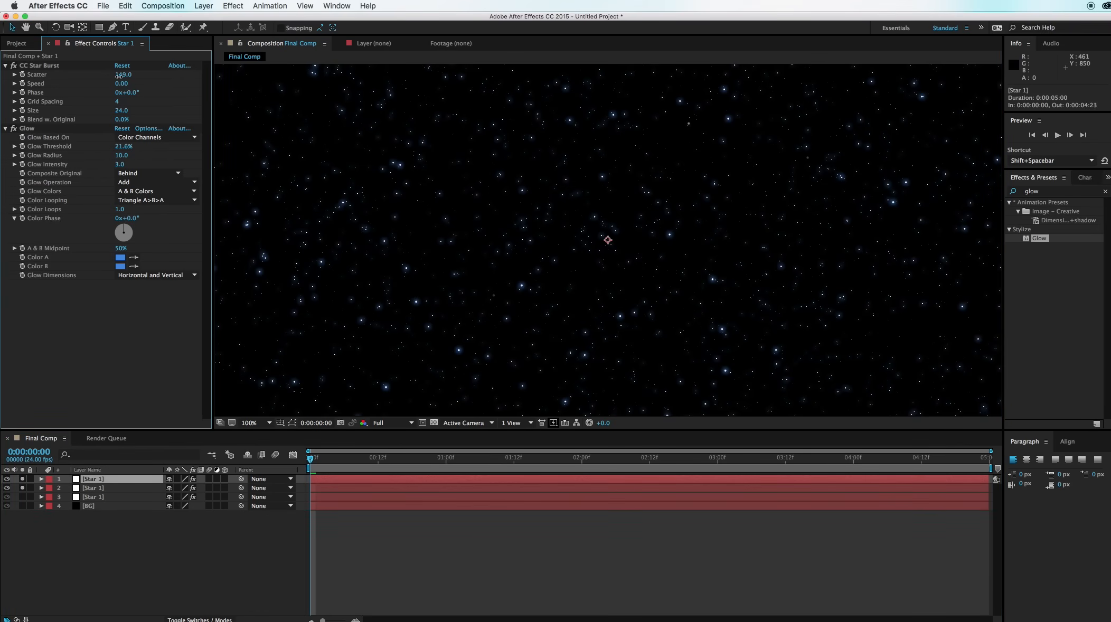
left_click_drag(119, 75, 135, 77)
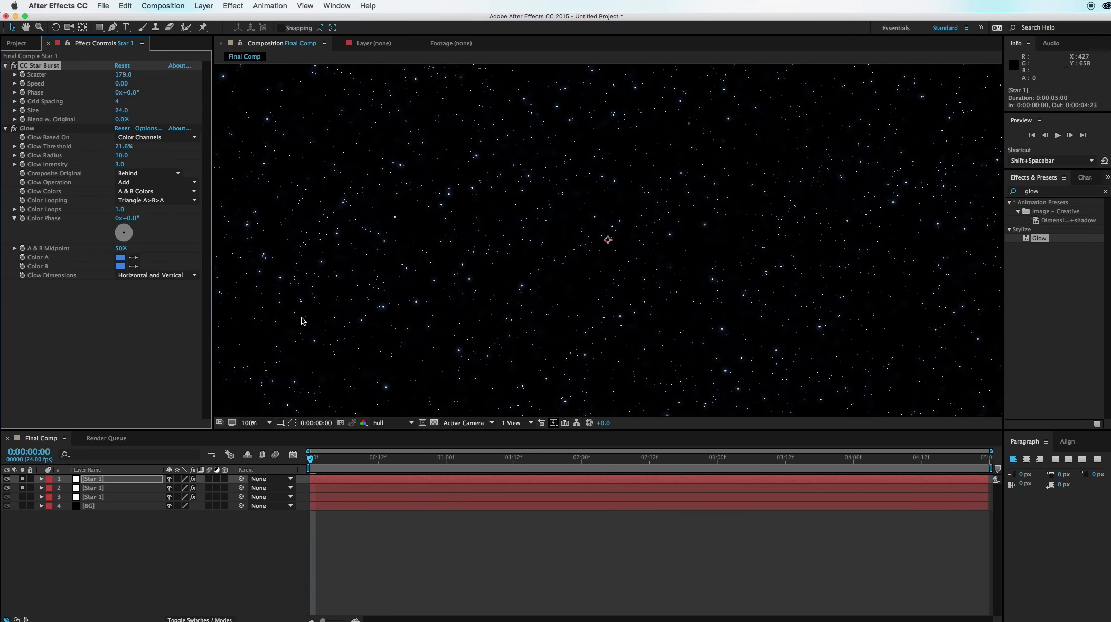
Change the top Star 1 layer's Glow Color A and Color B to the same dark red, RGB 147, 42, 42.
left_click(121, 258)
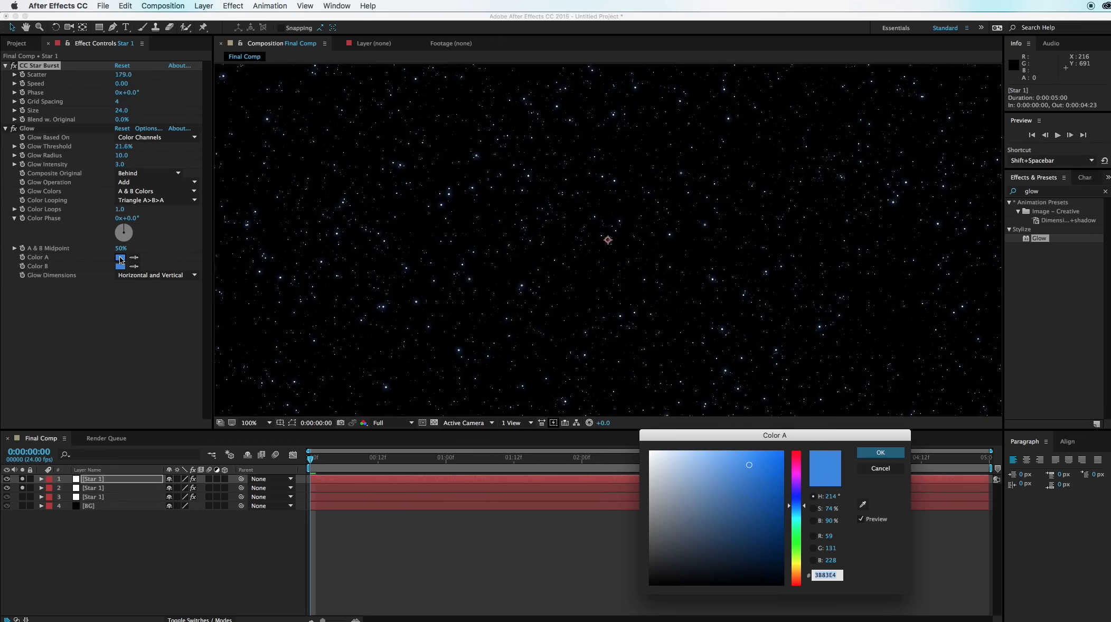
mouse_move(798, 465)
left_mouse_down()
mouse_move(790, 457)
mouse_move(748, 506)
left_mouse_up()
left_click(799, 452)
left_click(881, 453)
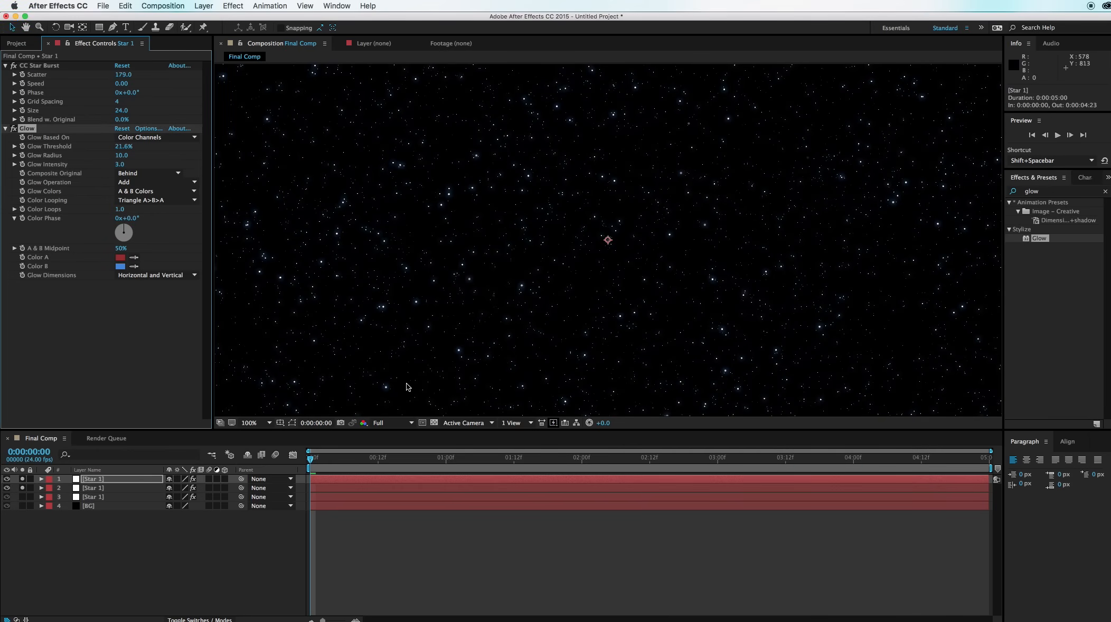
left_click(133, 267)
left_click(121, 258)
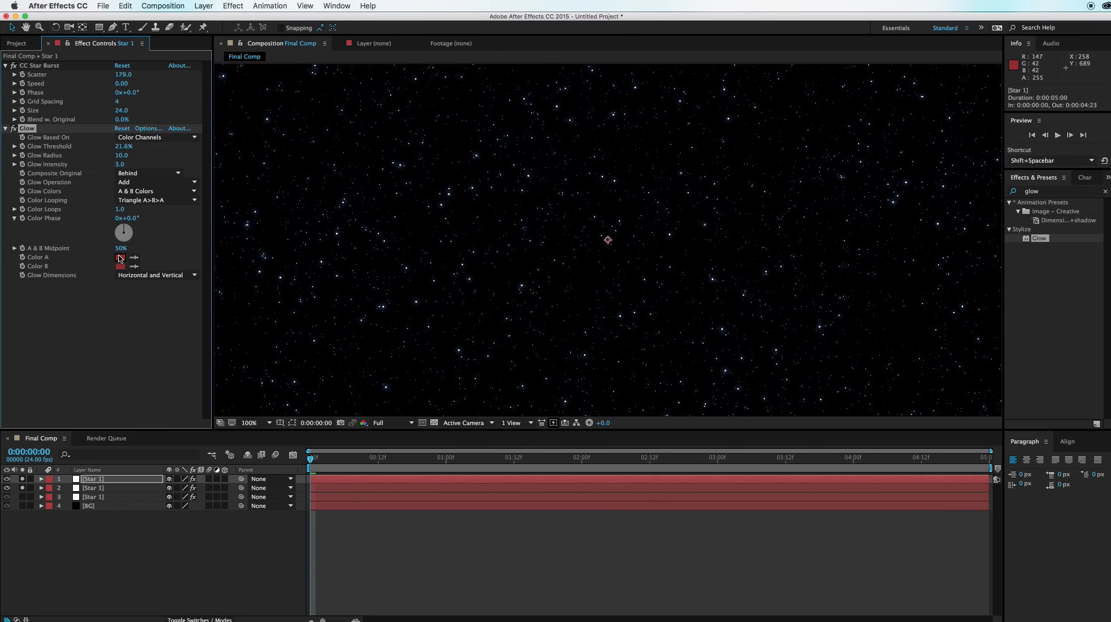
scroll(613, 300, "down", 1)
scroll(614, 303, "up", 1)
left_click(613, 303)
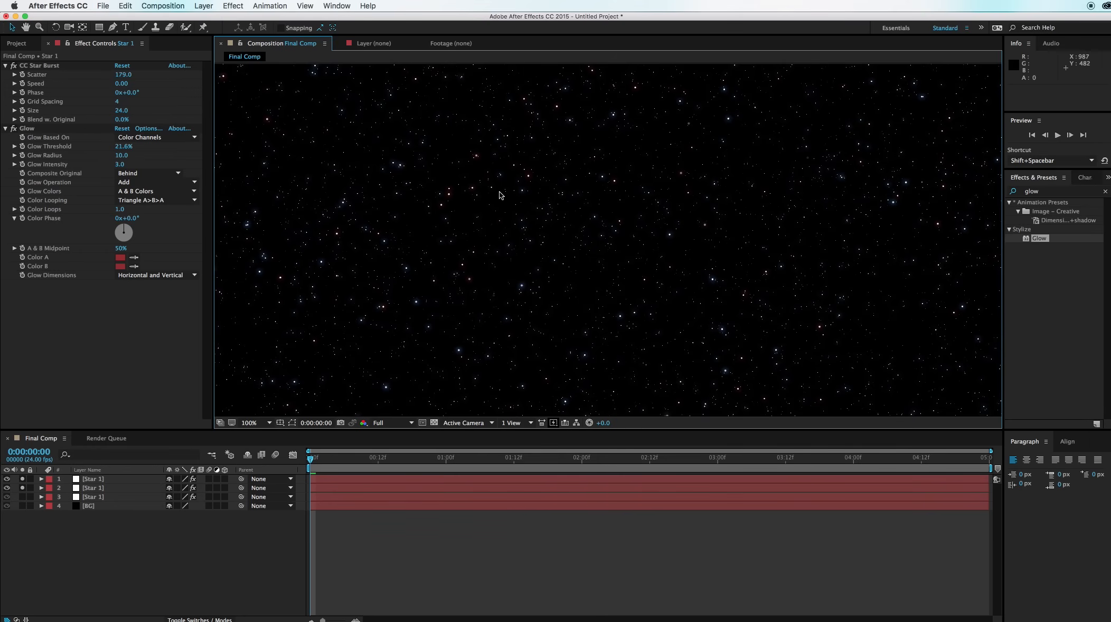
scroll(467, 216, "down", 1)
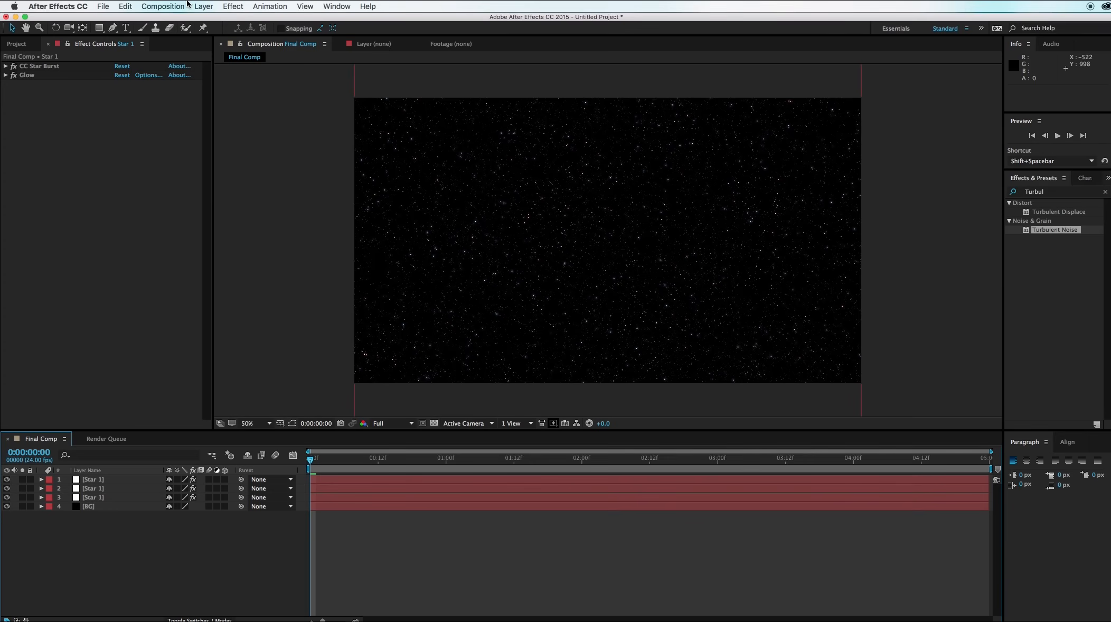
Create a white solid layer named Nebula Left at composition size, 1920 by 1080 px.
left_click(203, 6)
mouse_move(250, 25)
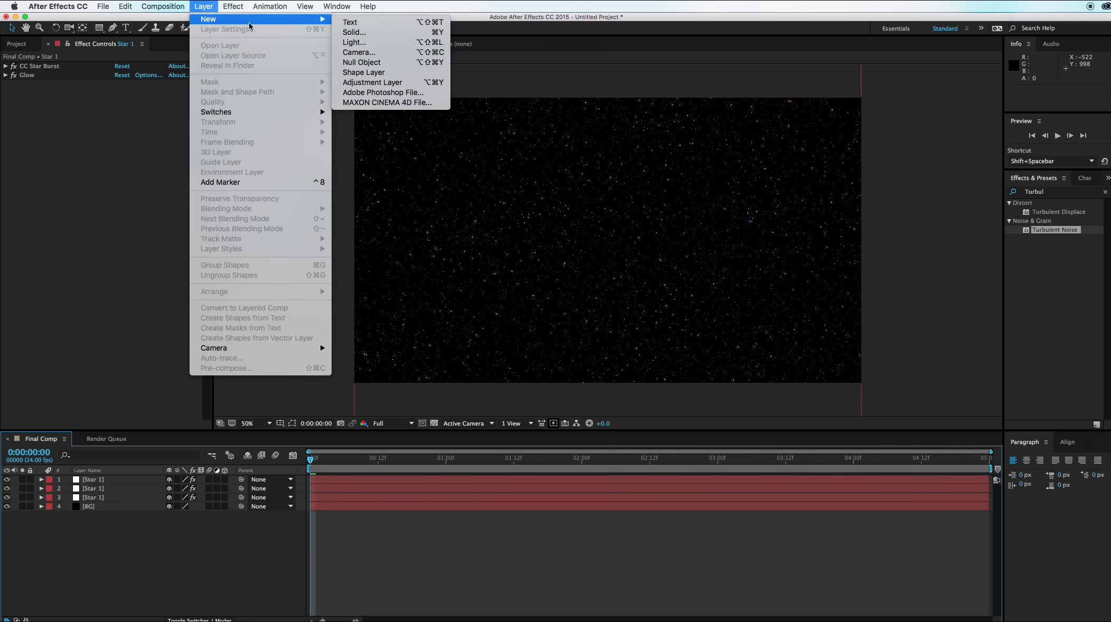
left_click(346, 32)
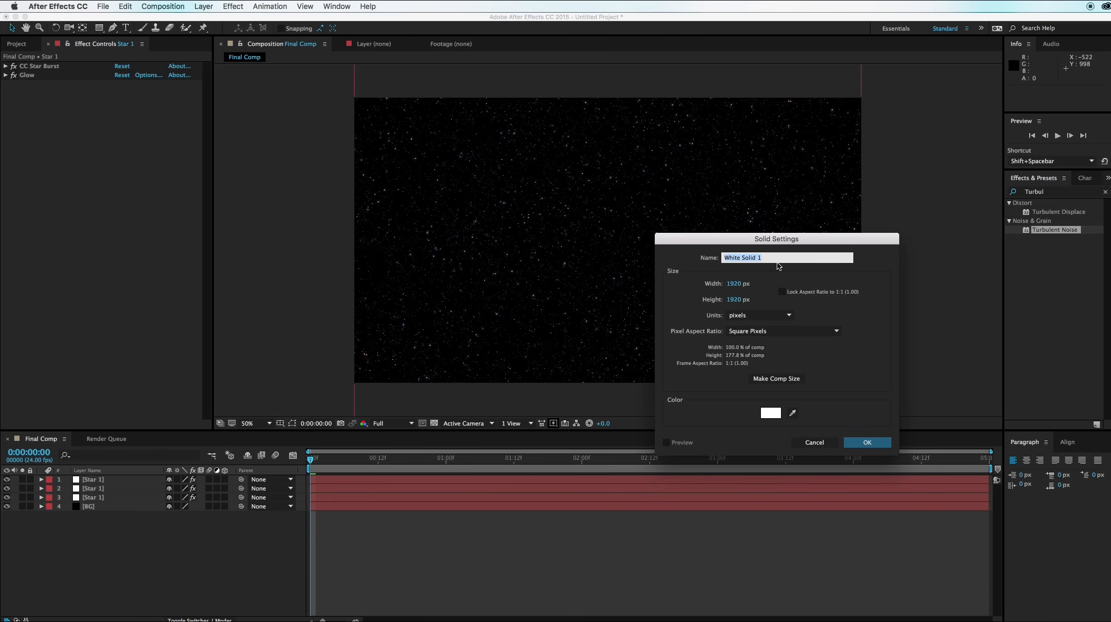
type("Nebula Left")
left_click(761, 378)
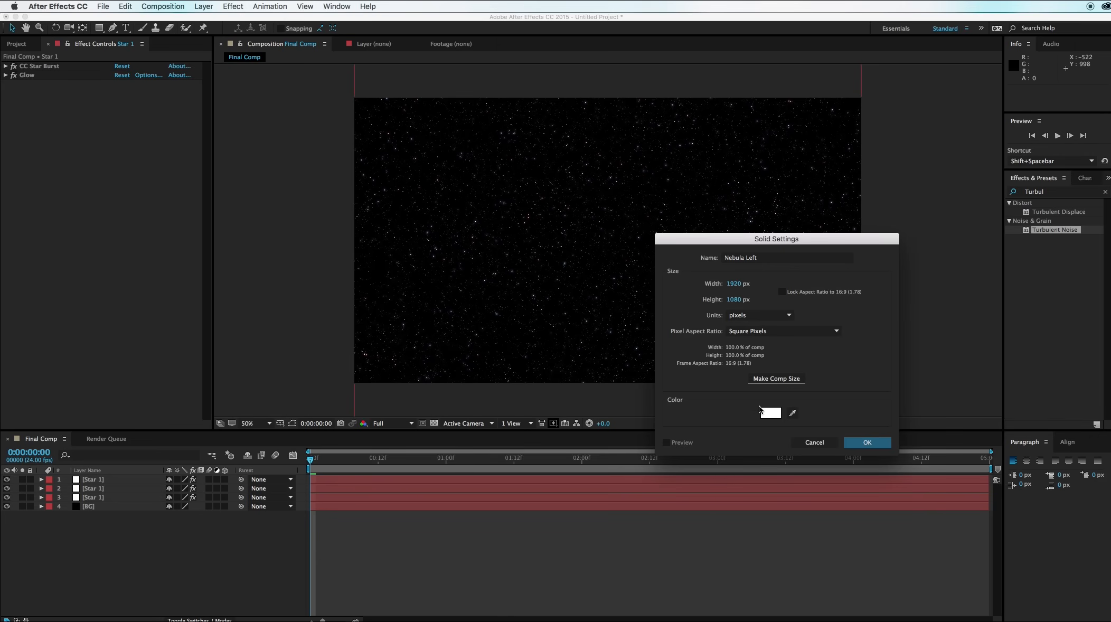
left_click(848, 446)
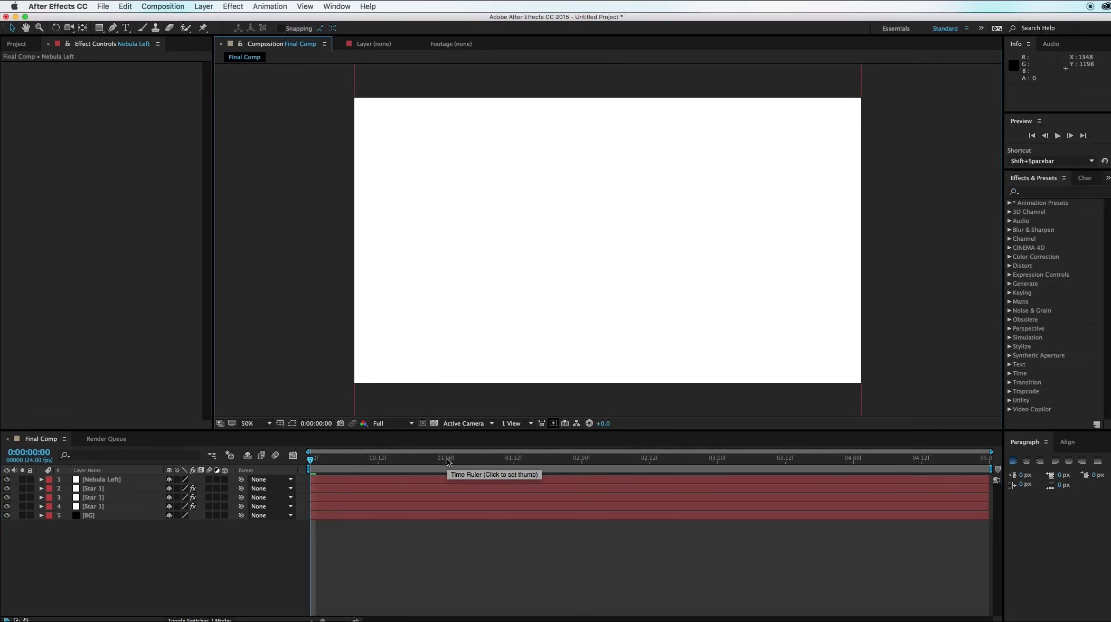
Find the Turbulent Noise effect and apply it to the Nebula Left solid.
left_click(1039, 193)
type("turb")
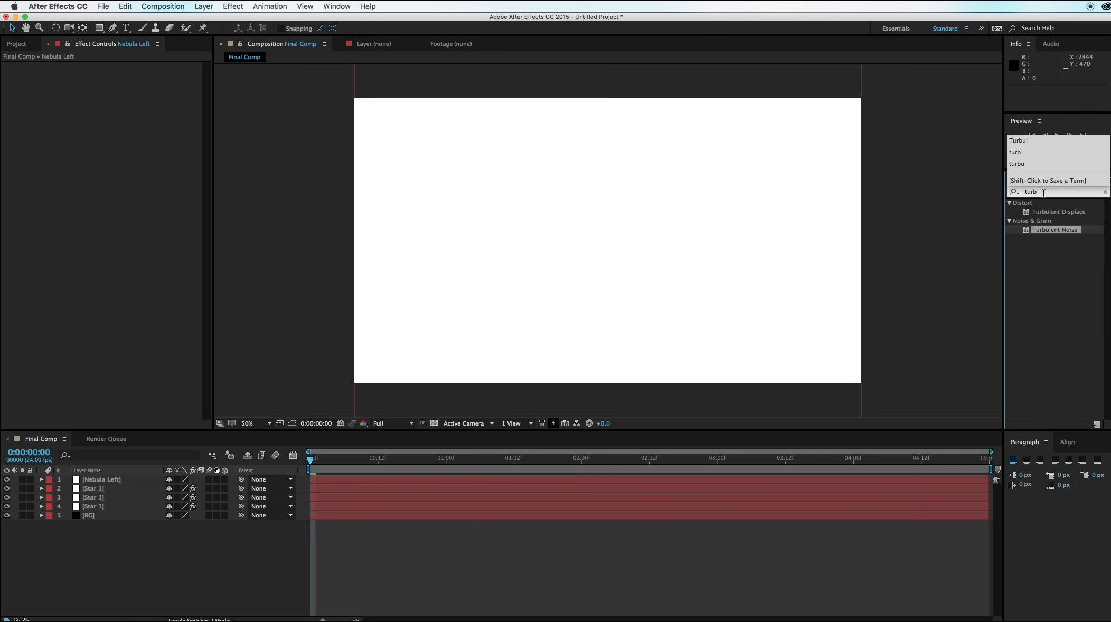
left_click_drag(1067, 231, 659, 262)
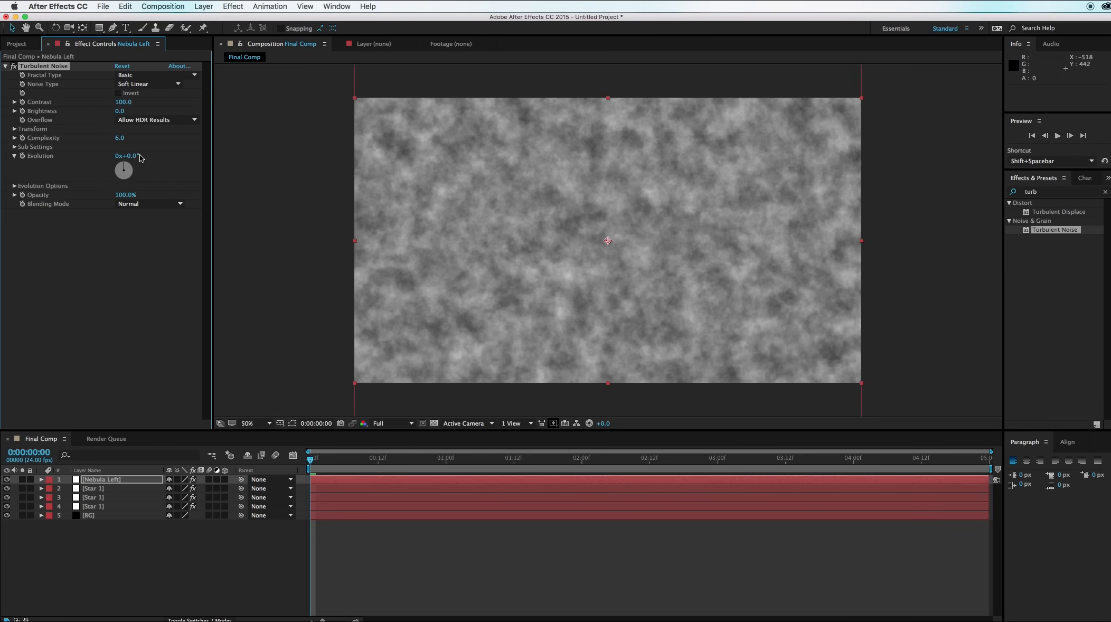
Set the Turbulent Noise Contrast to 475, Brightness to 49 and Fractal Type to Dynamic Progressive.
left_click_drag(129, 102, 323, 106)
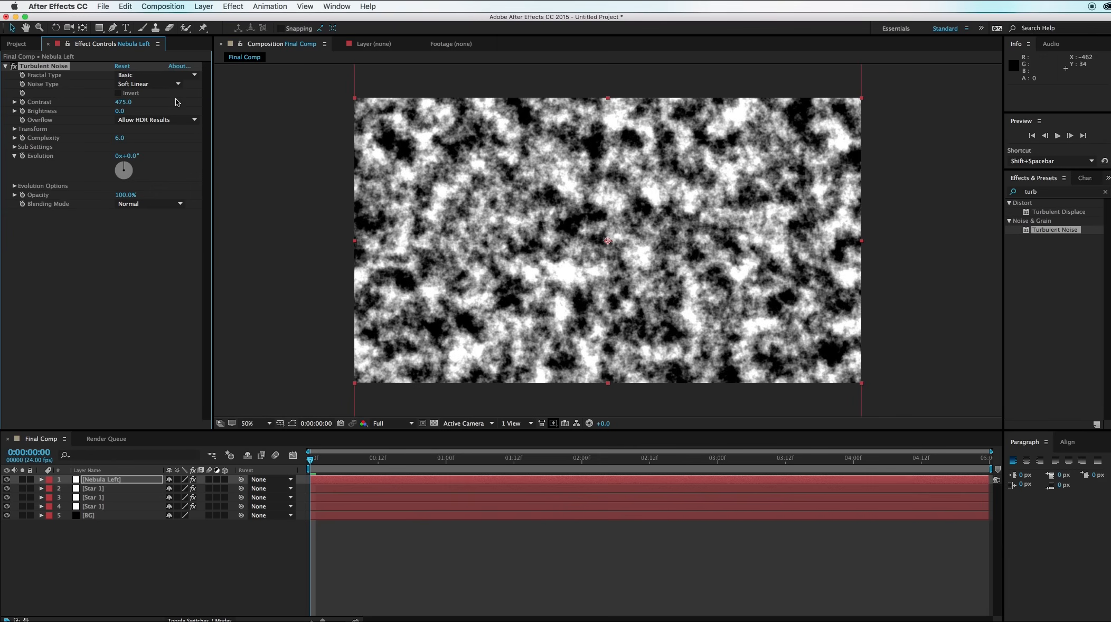
left_click_drag(125, 111, 141, 108)
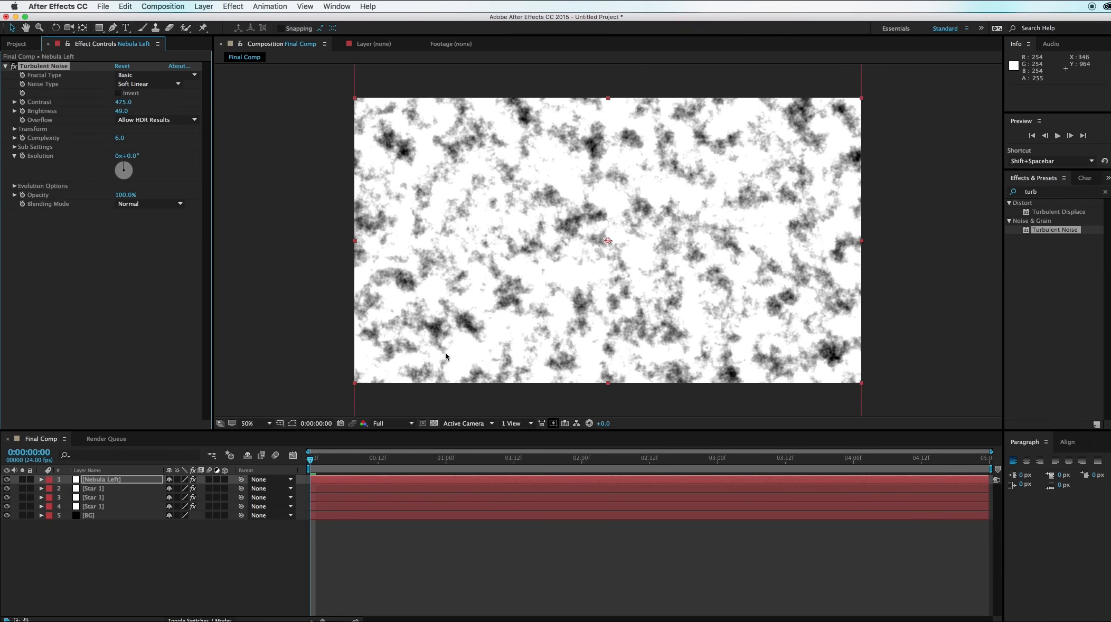
left_click(149, 76)
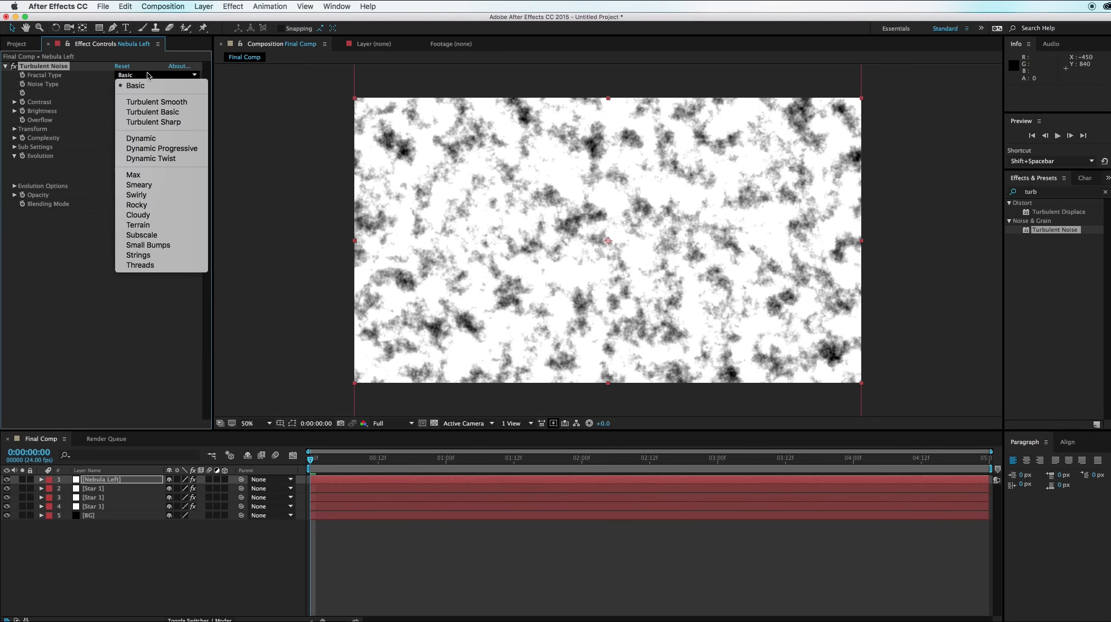
left_click(164, 148)
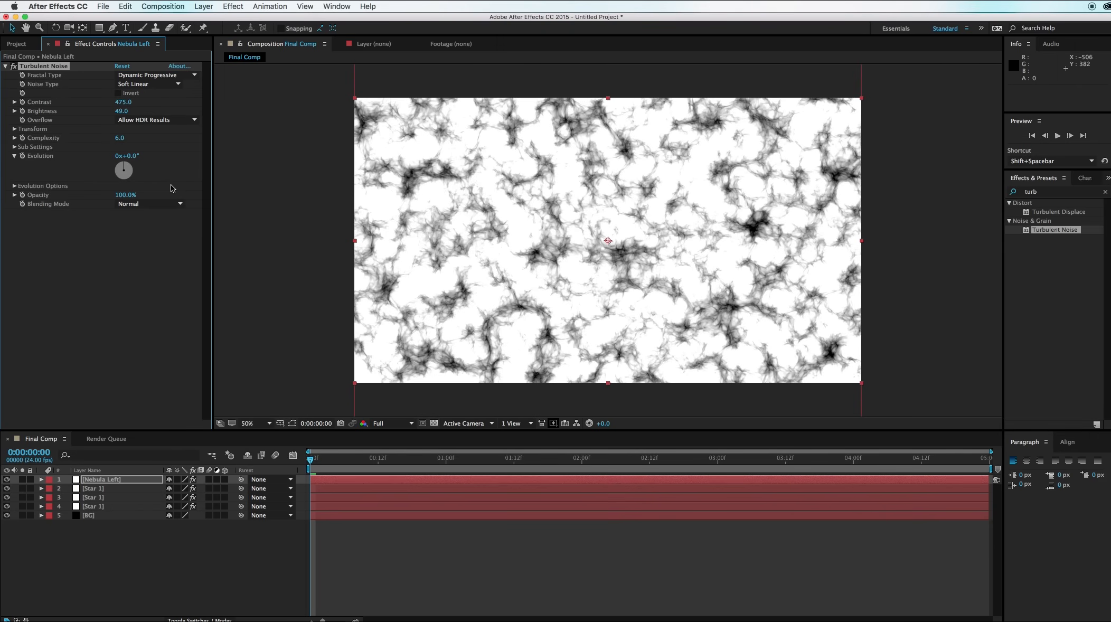
Disable Uniform Scaling for the noise and set Scale Width to 200 and Scale Height to 118.
left_click(15, 129)
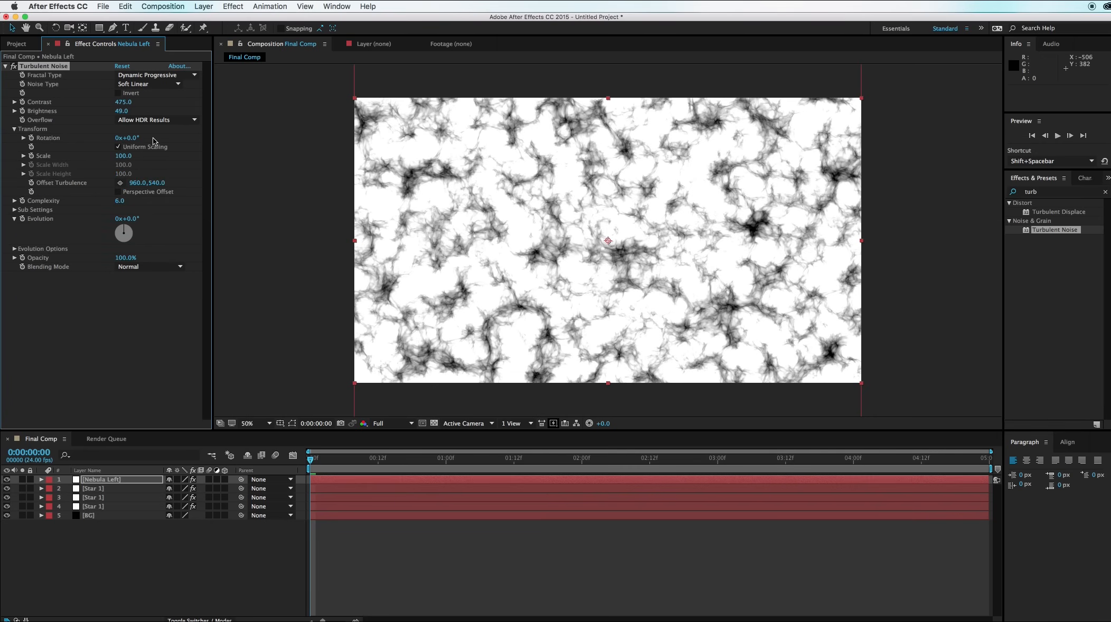
left_click(118, 147)
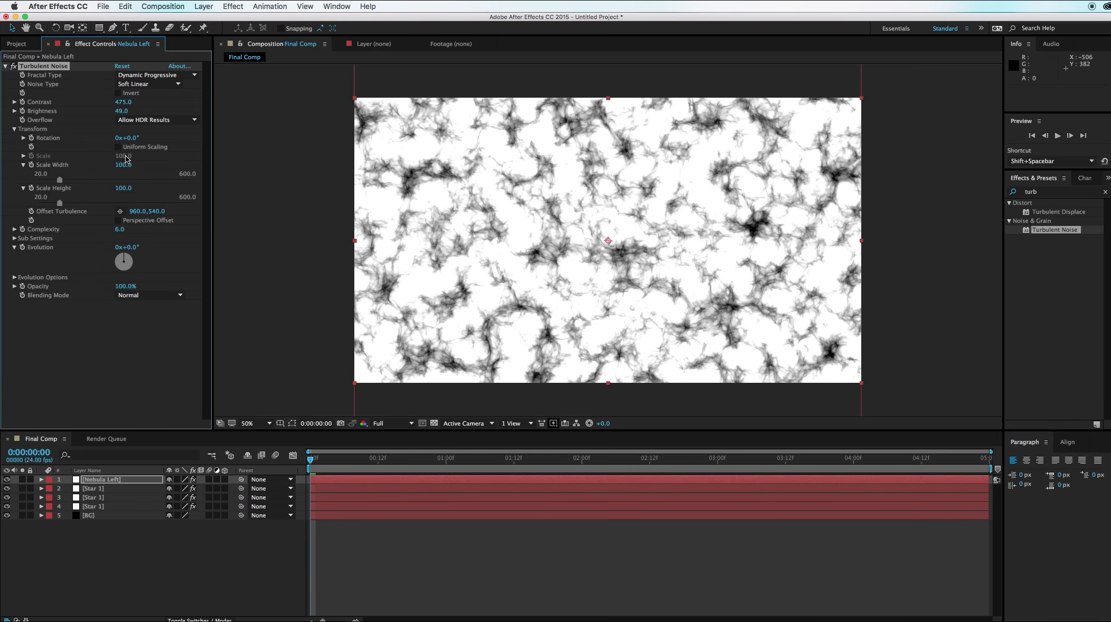
left_click_drag(122, 166, 135, 189)
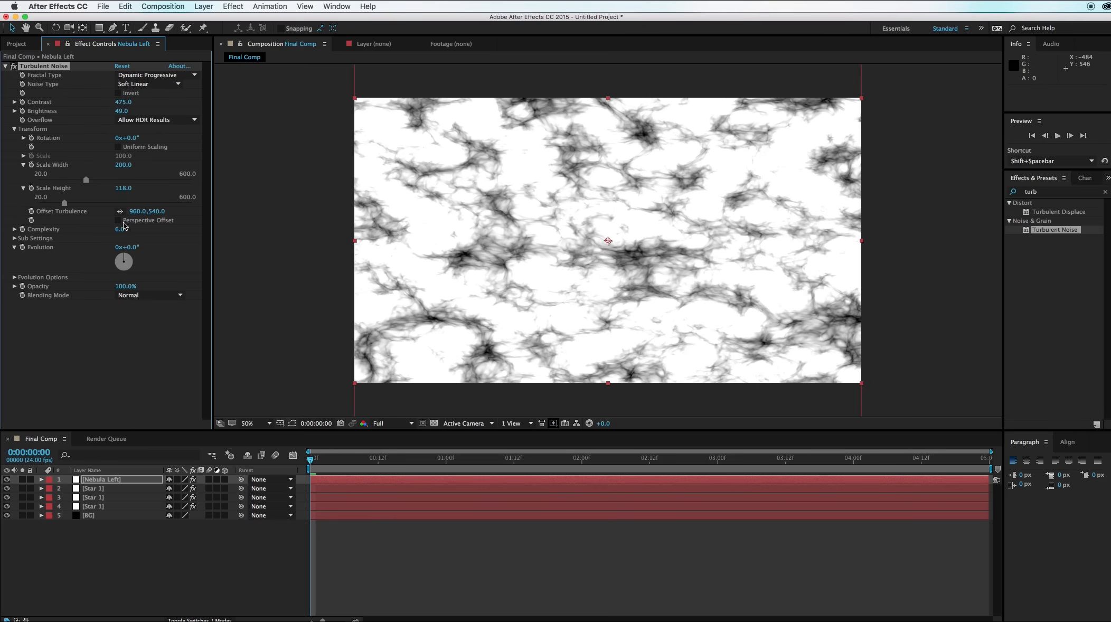
Reposition the noise pattern by moving the Offset Turbulence point to about 654, 606.
left_click(120, 212)
left_click(516, 270)
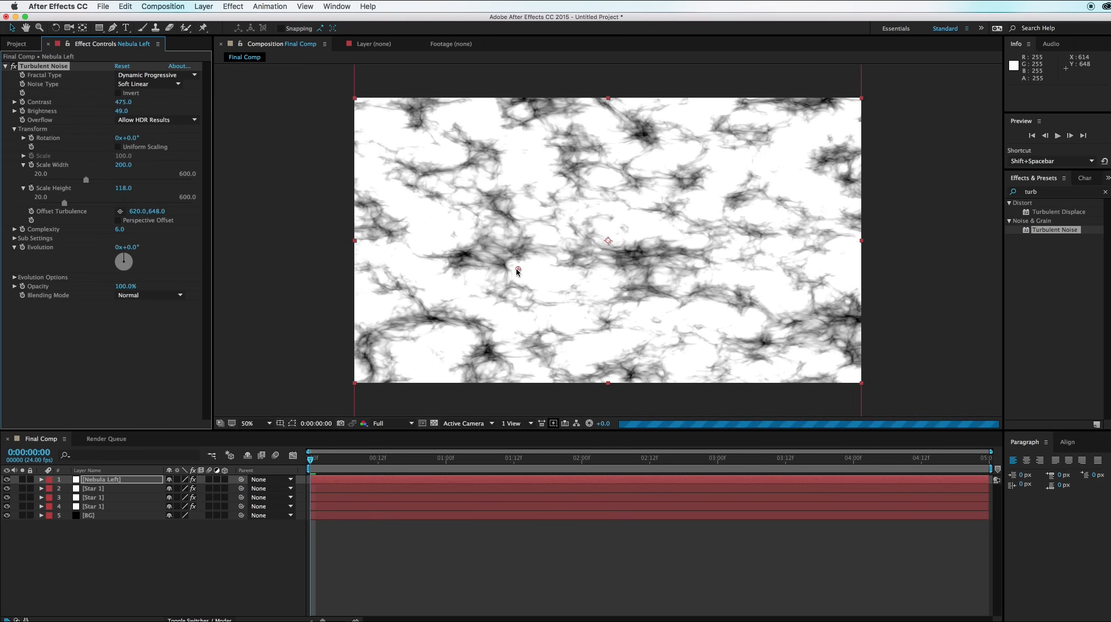
left_click_drag(517, 269, 535, 253)
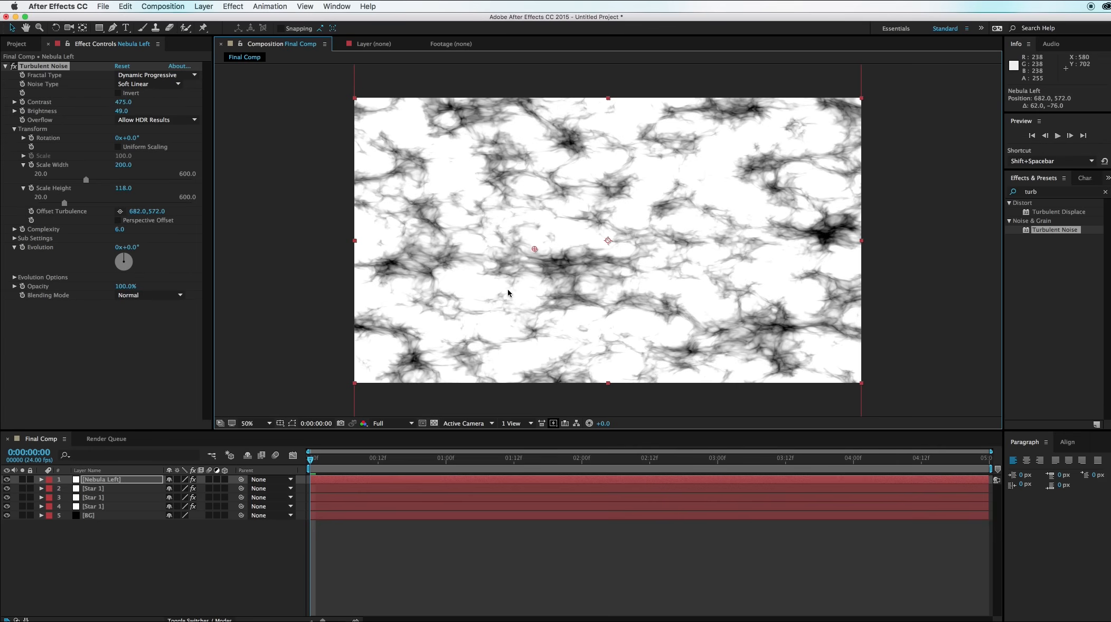
mouse_move(533, 250)
left_mouse_down()
mouse_move(525, 257)
mouse_move(535, 234)
mouse_move(724, 248)
left_mouse_up()
Draw a closed, elongated seven-point curved mask with the Pen tool around the central noise area of Nebula Left.
left_click(113, 28)
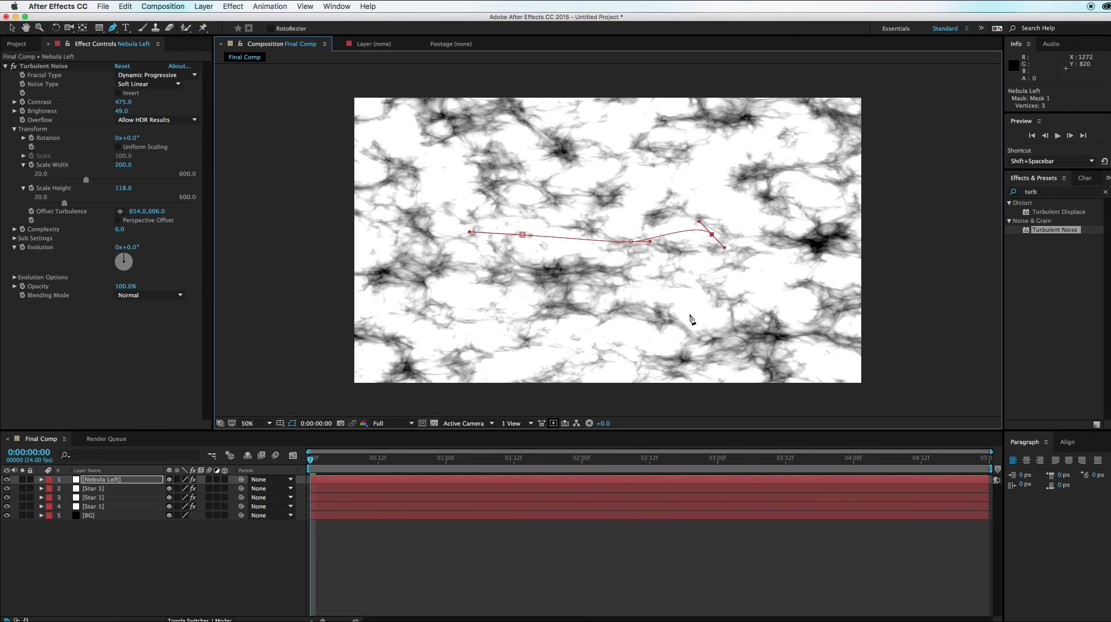
left_click_drag(668, 306, 456, 254)
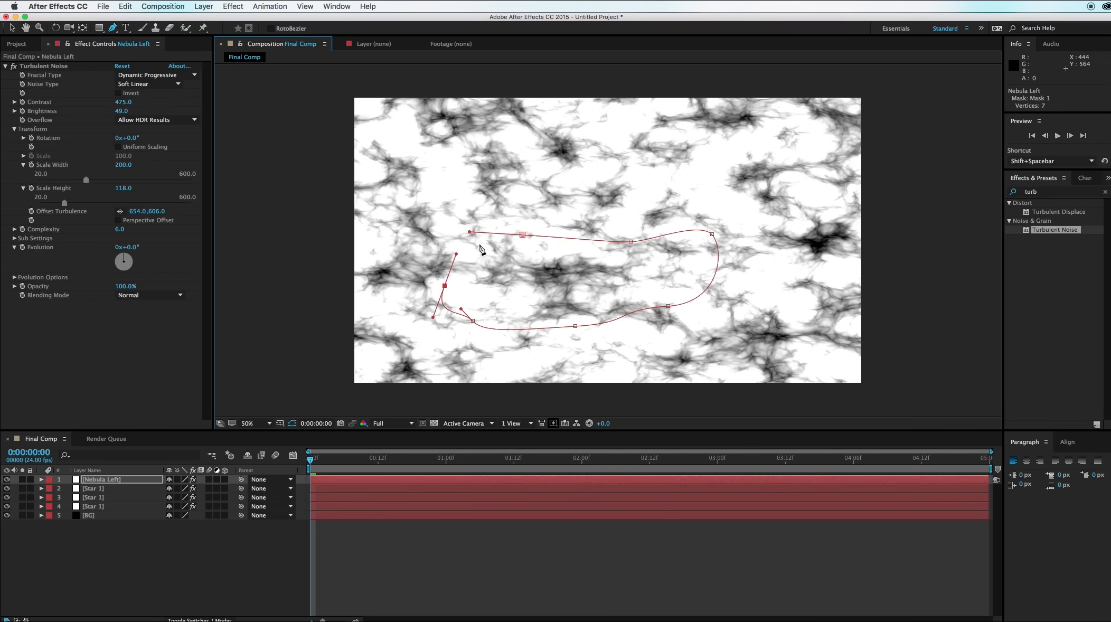
left_click(522, 236)
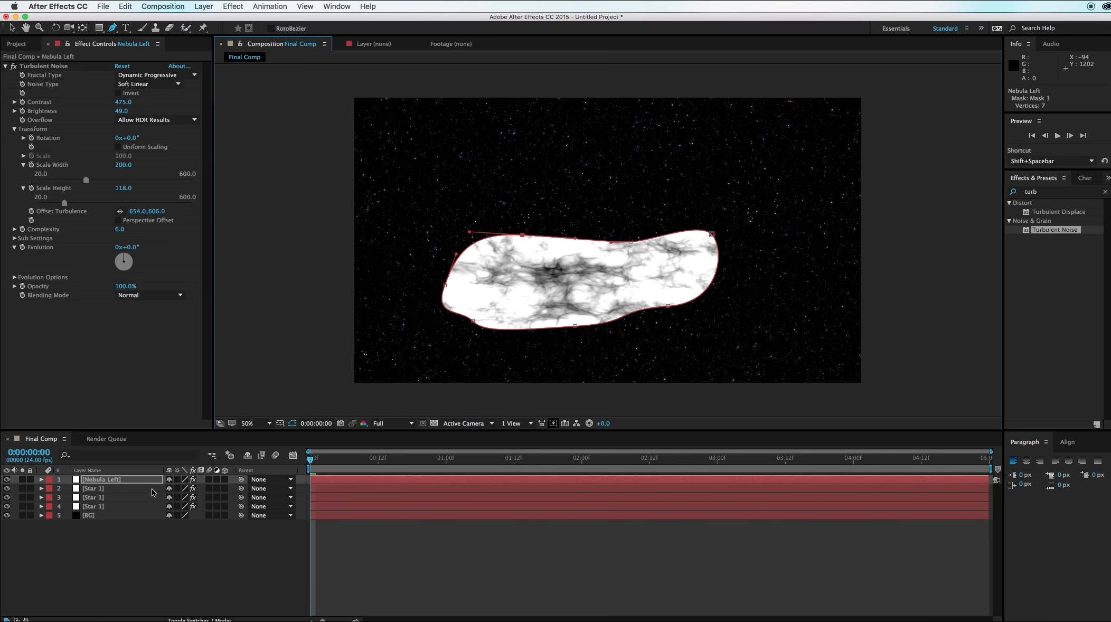
Set the Nebula Left mask's Mask Feather to 199 pixels and deselect the layer.
left_click(41, 479)
left_click(50, 488)
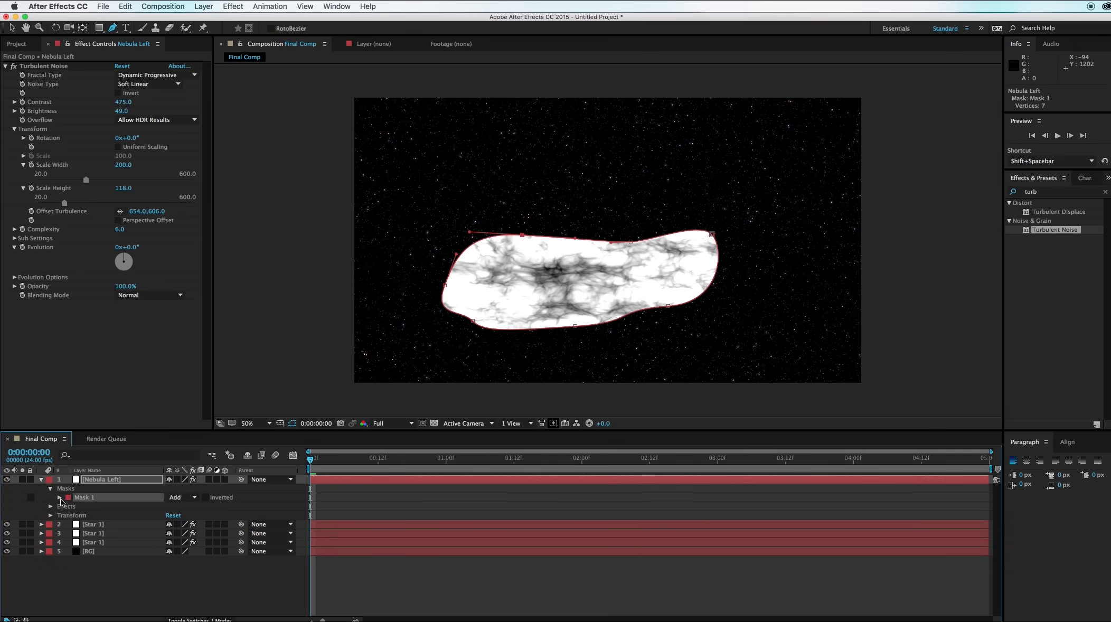
left_click(60, 497)
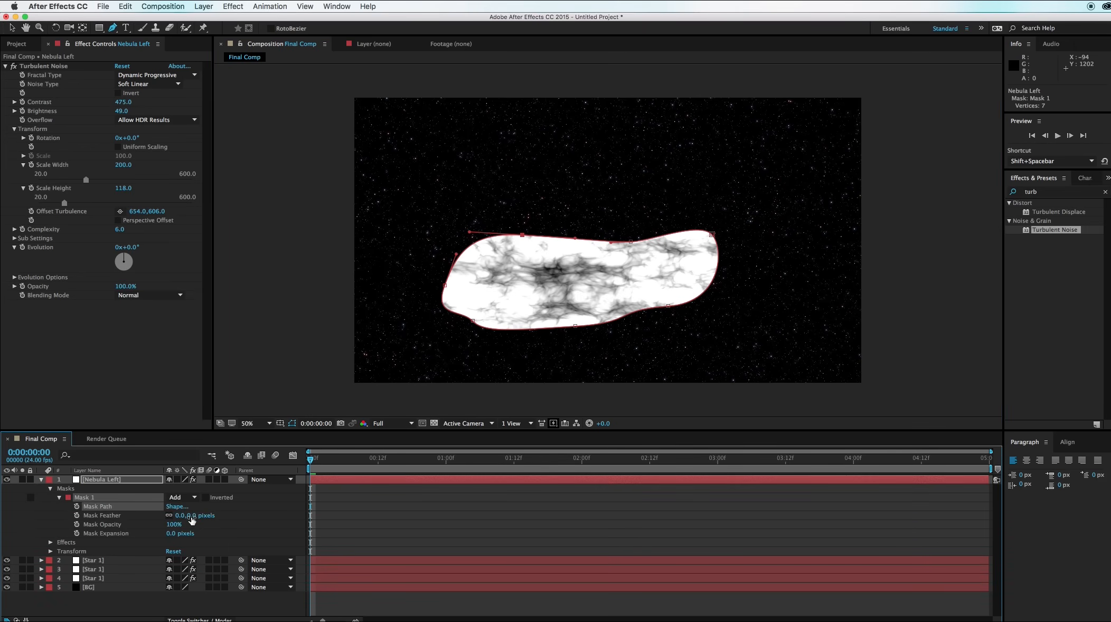
left_click_drag(192, 521, 248, 516)
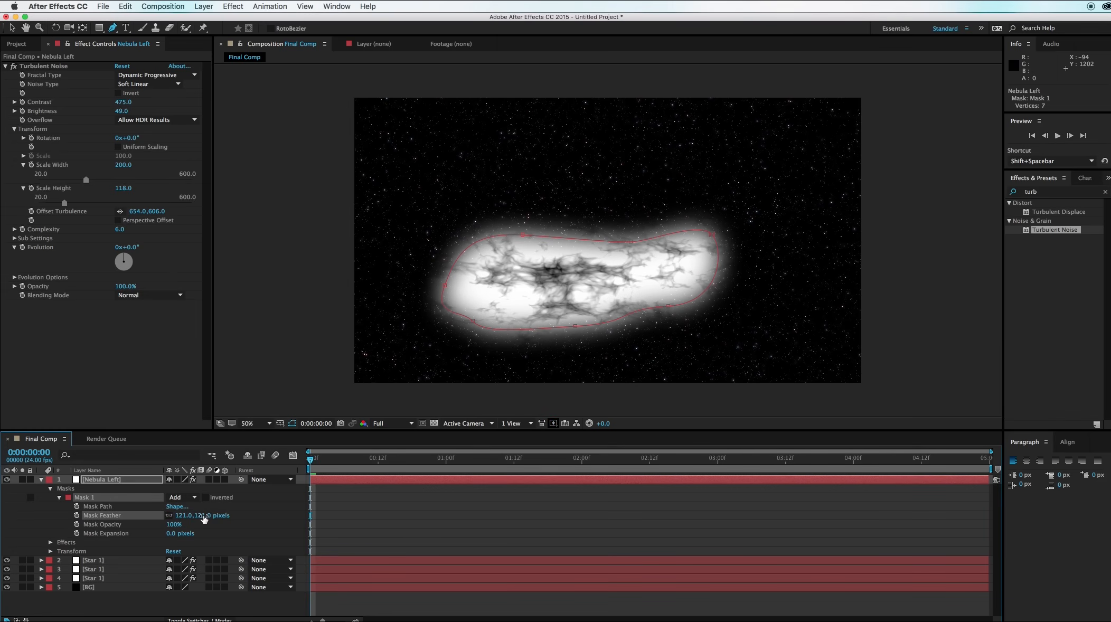
left_click_drag(208, 516, 232, 513)
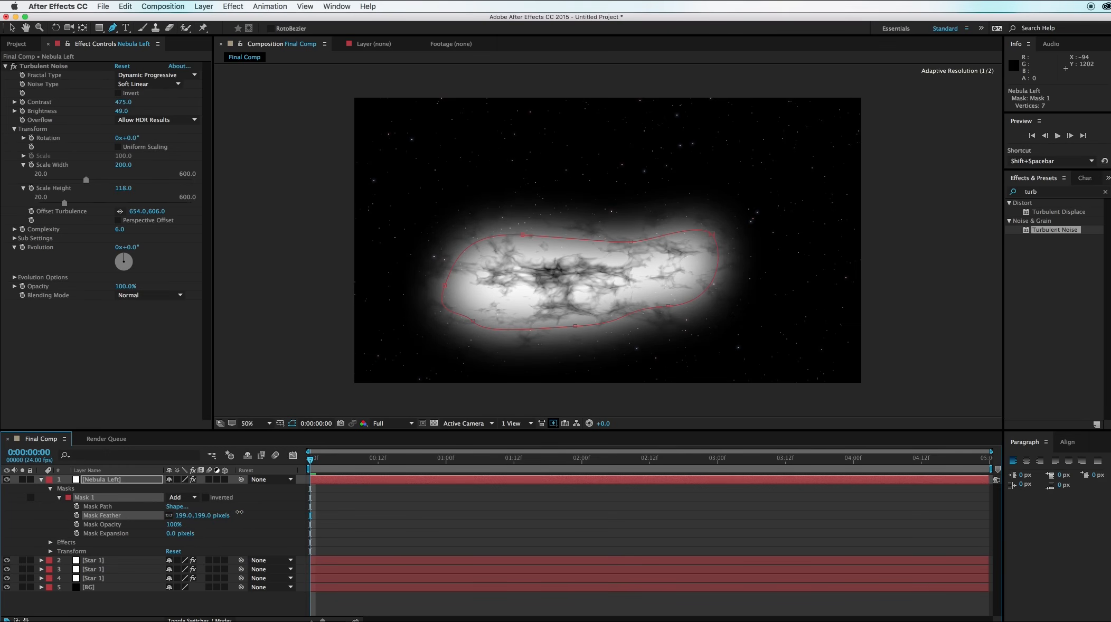
key("v")
left_click(265, 309)
left_click(277, 333)
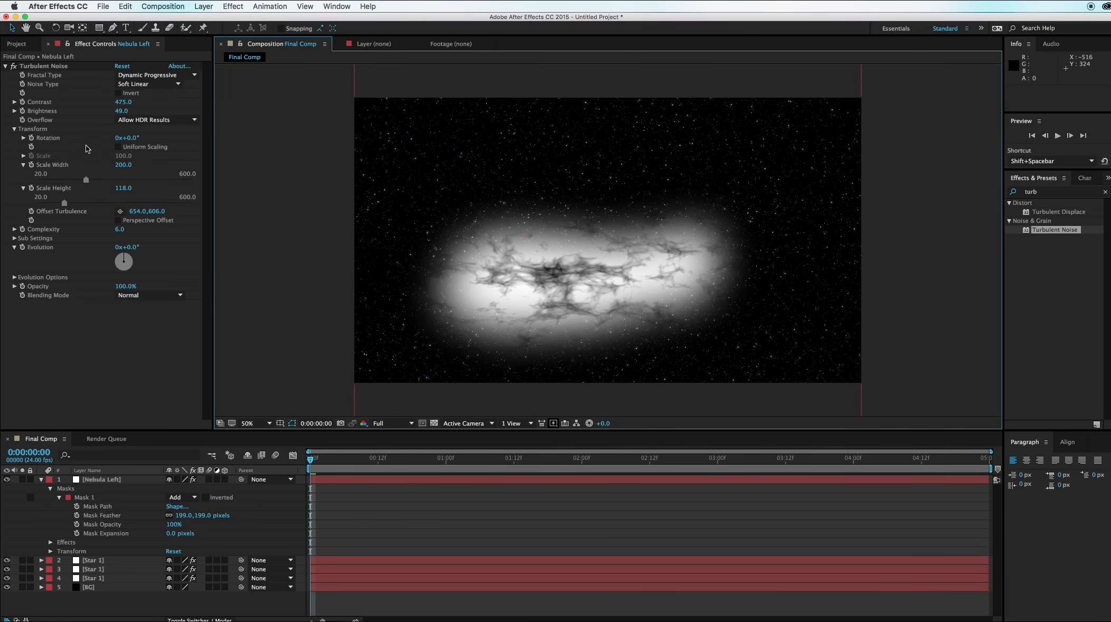
Set the Turbulent Noise Sub Scaling to 51.7 and add an Invert effect after it on Nebula Left.
left_click(13, 239)
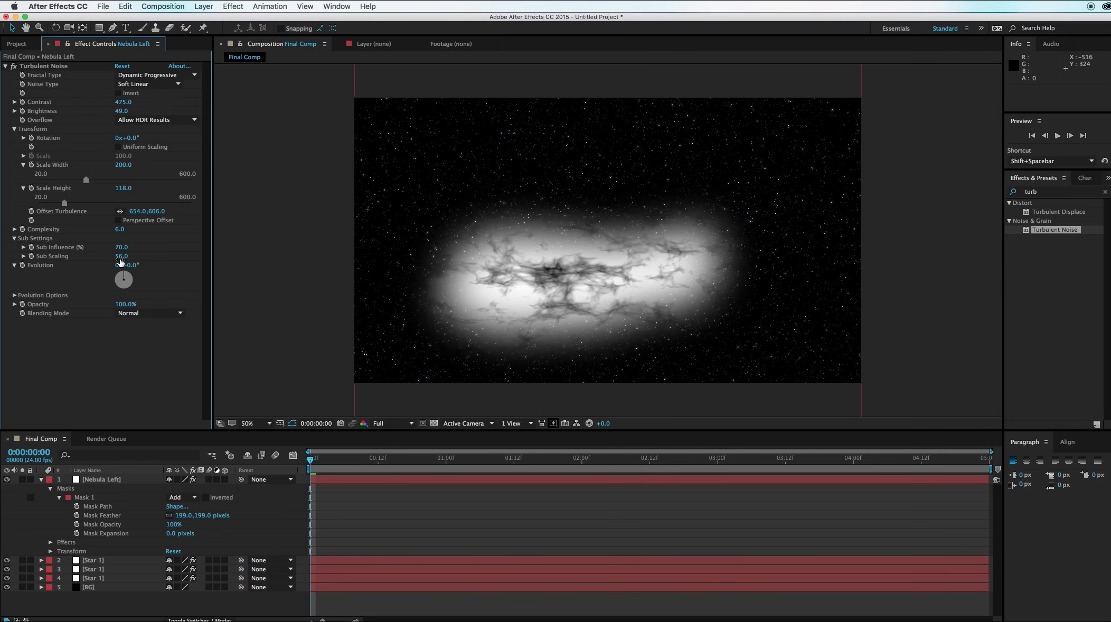
left_click_drag(119, 257, 101, 263)
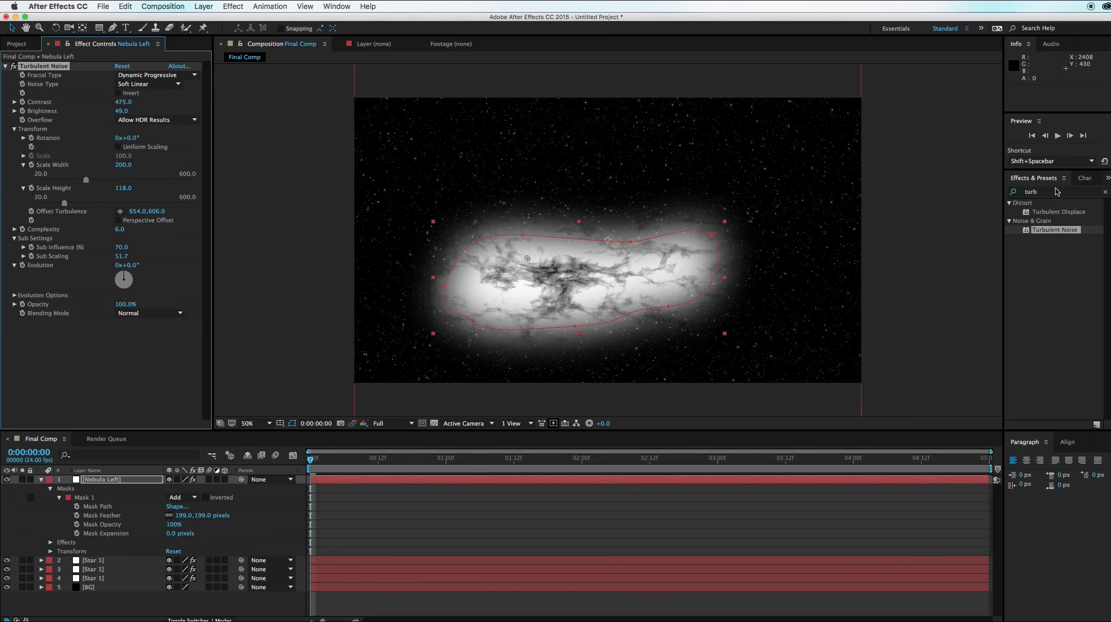
left_click(1069, 193)
type("inver")
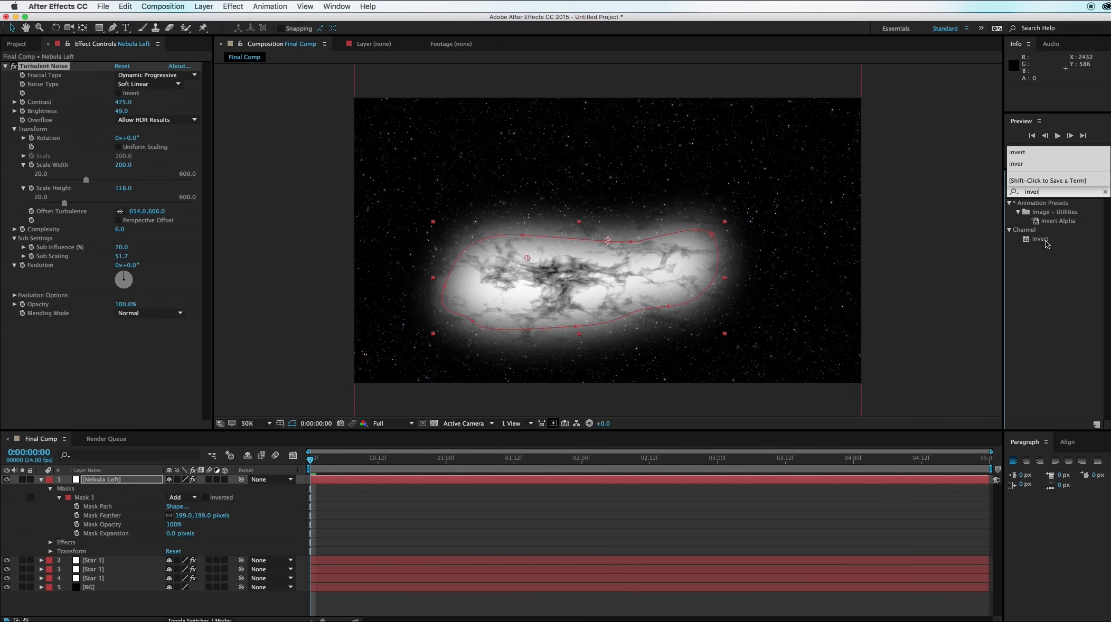
left_click_drag(1047, 244, 68, 363)
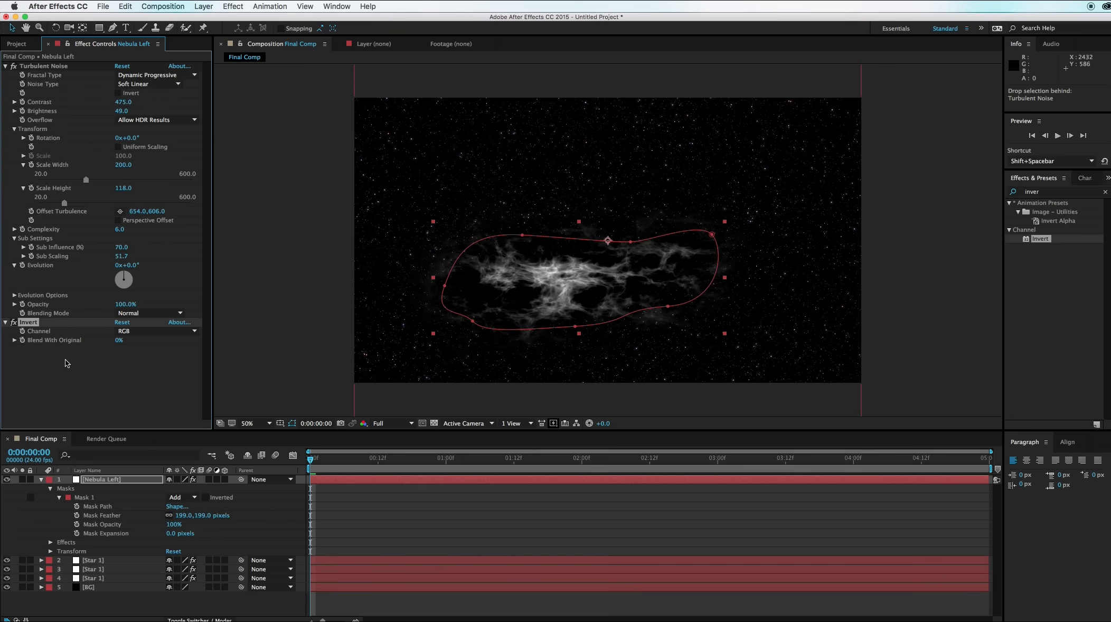
key("F2")
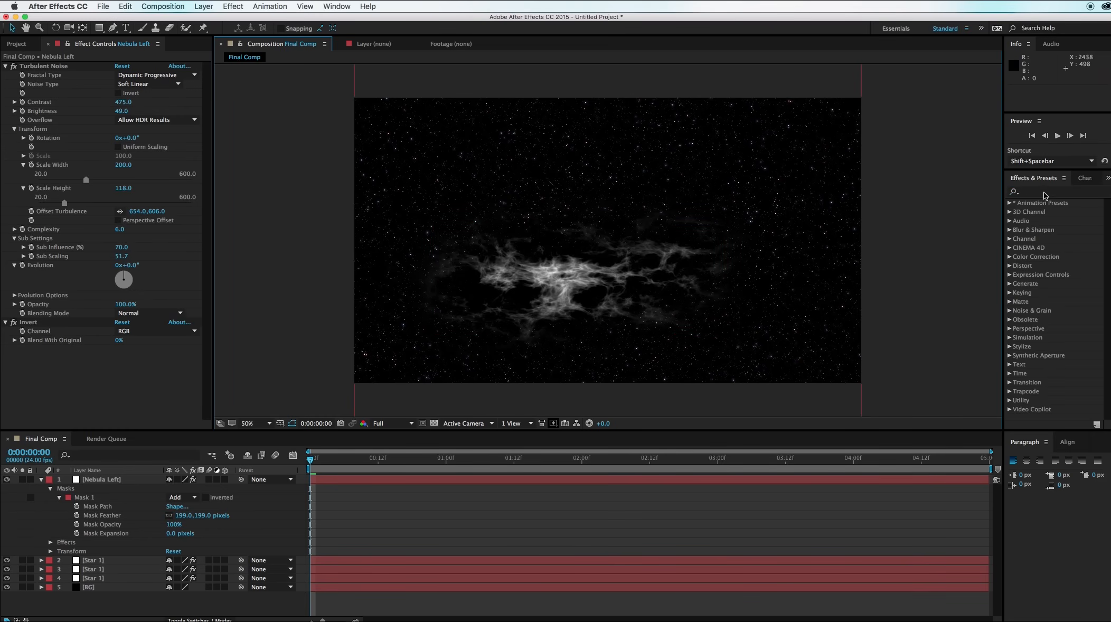
Find the Bezier Warp effect and apply it to the Nebula Left layer.
left_click(1046, 193)
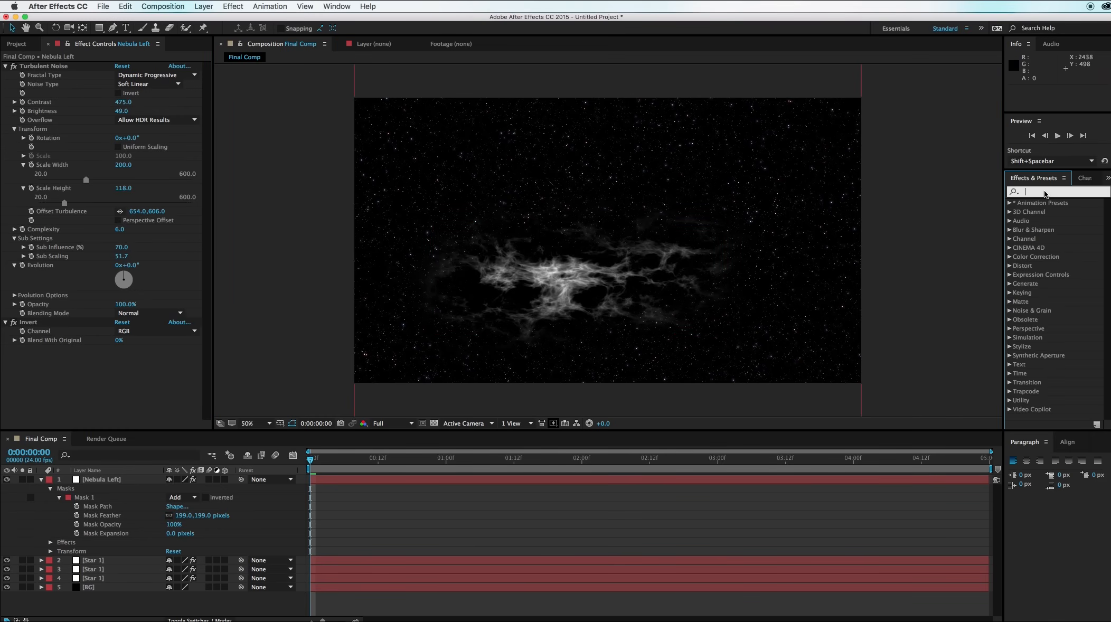
type("bez")
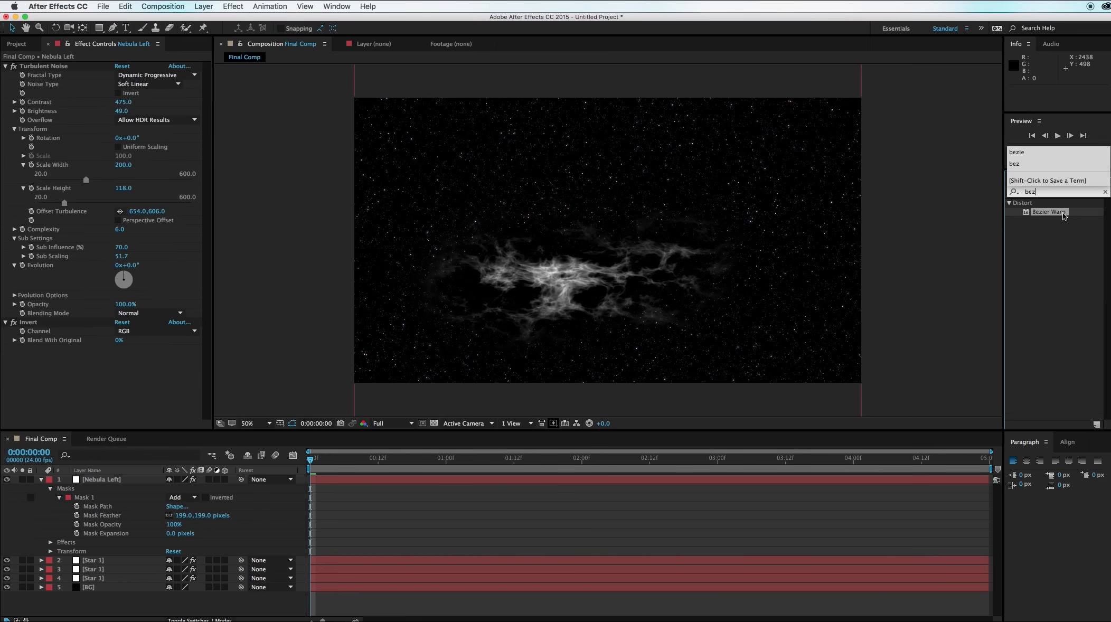
left_click_drag(1063, 216, 515, 305)
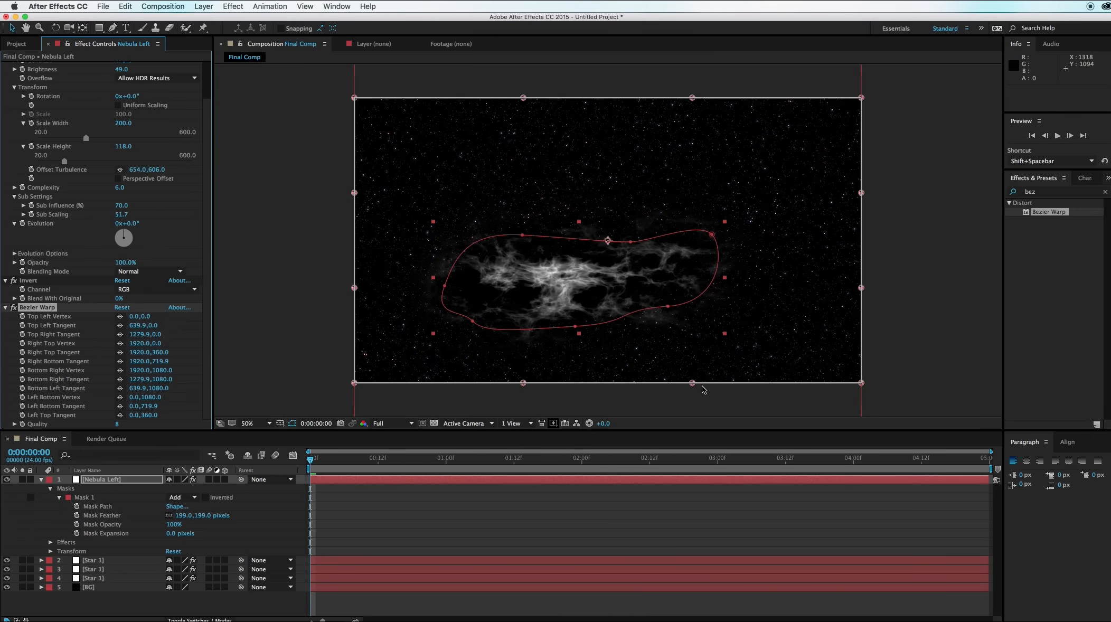
Bend the nebula with Bezier Warp tangents: Bottom Right about 1114, 550, Top Left about 716, 554, Bottom Left about 560, 1222.
left_click_drag(693, 385, 650, 248)
left_click_drag(524, 99, 544, 244)
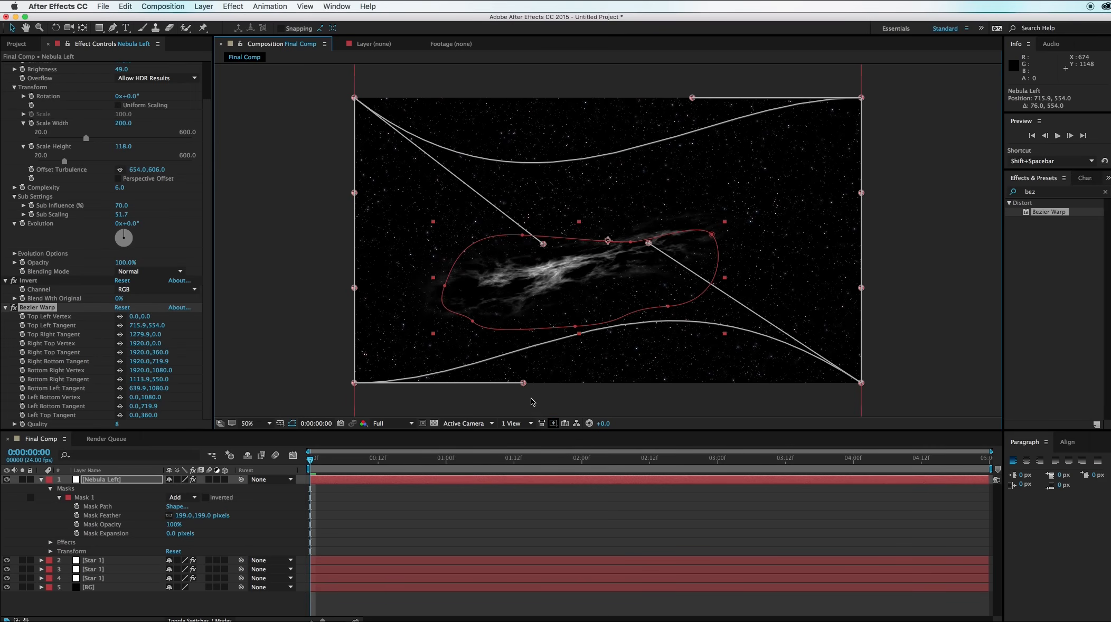
left_click_drag(524, 384, 502, 421)
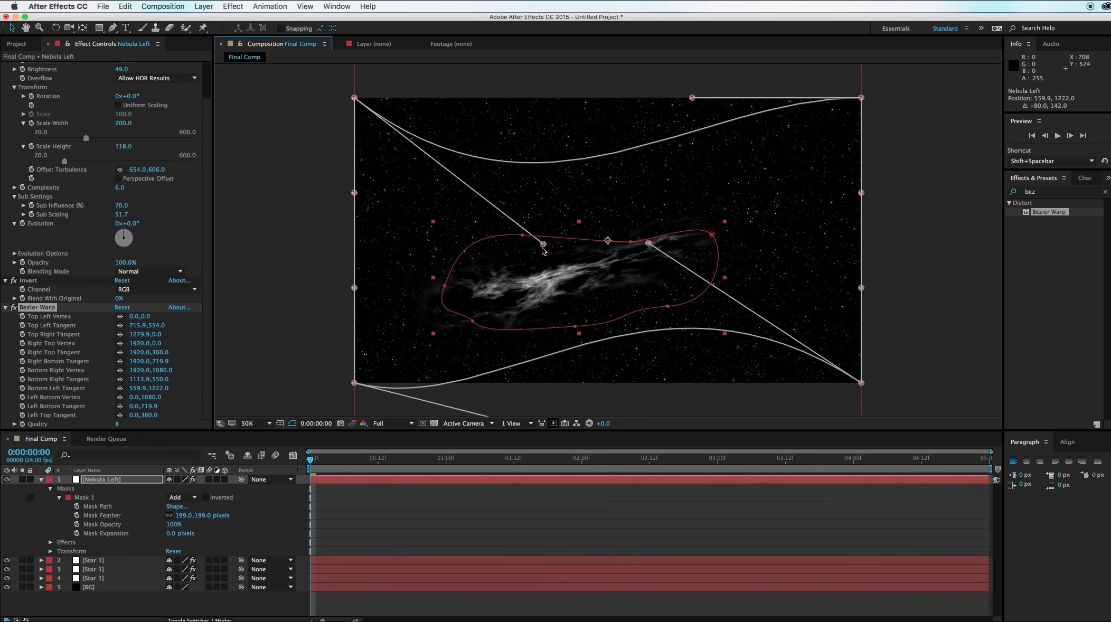
Reshape the warp: Top Left Tangent about 602, 764, Bottom Right 1258, 352, Left Top -2, 190, Left Bottom 74, 766.
left_click_drag(543, 244, 534, 332)
left_click_drag(649, 244, 686, 191)
left_click_drag(533, 333, 513, 299)
left_click_drag(356, 288, 356, 148)
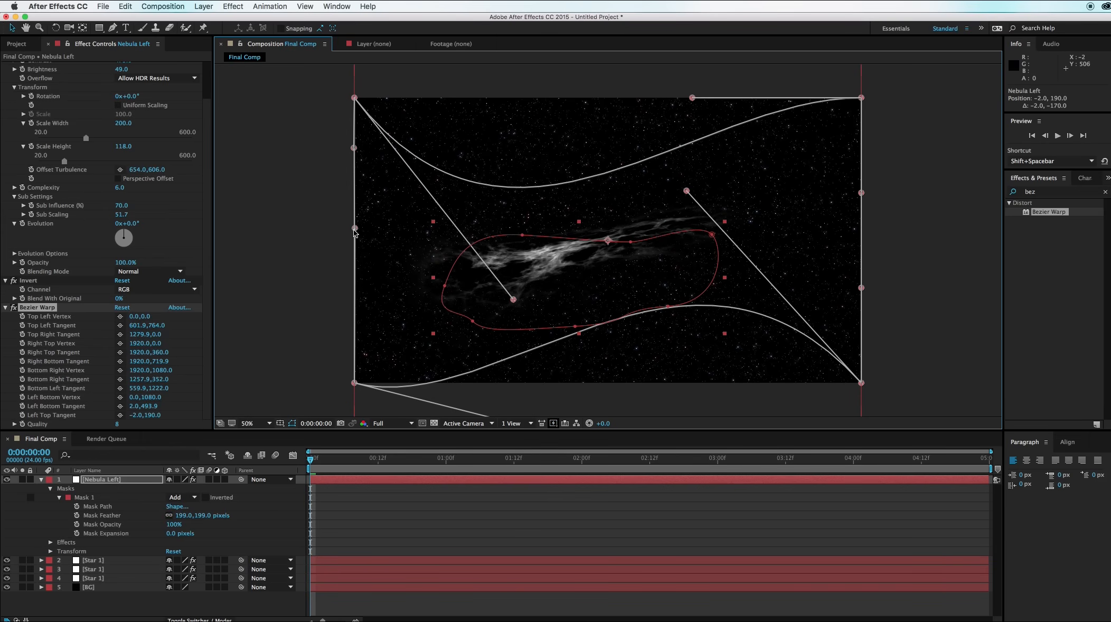
left_click_drag(355, 229, 374, 299)
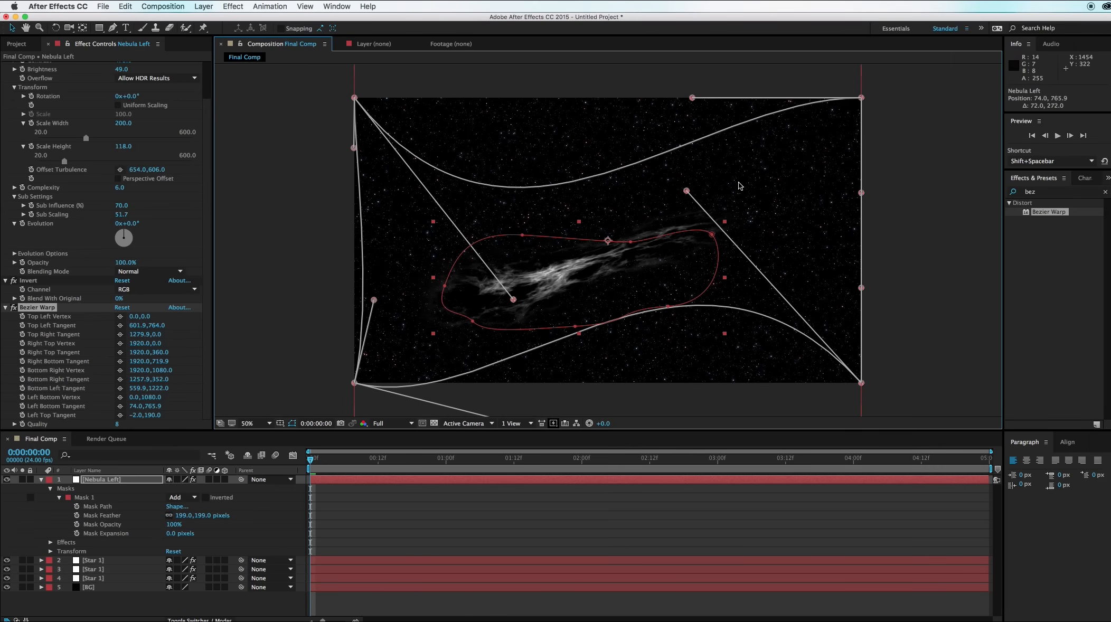
Shift Nebula Left slightly down and left, and refine tangents: Bottom Right about 1496, 374, Top Right 1348, -64, Top Left 496, 828.
mouse_move(515, 308)
left_mouse_down()
mouse_move(466, 297)
mouse_move(510, 308)
mouse_move(499, 313)
left_mouse_up()
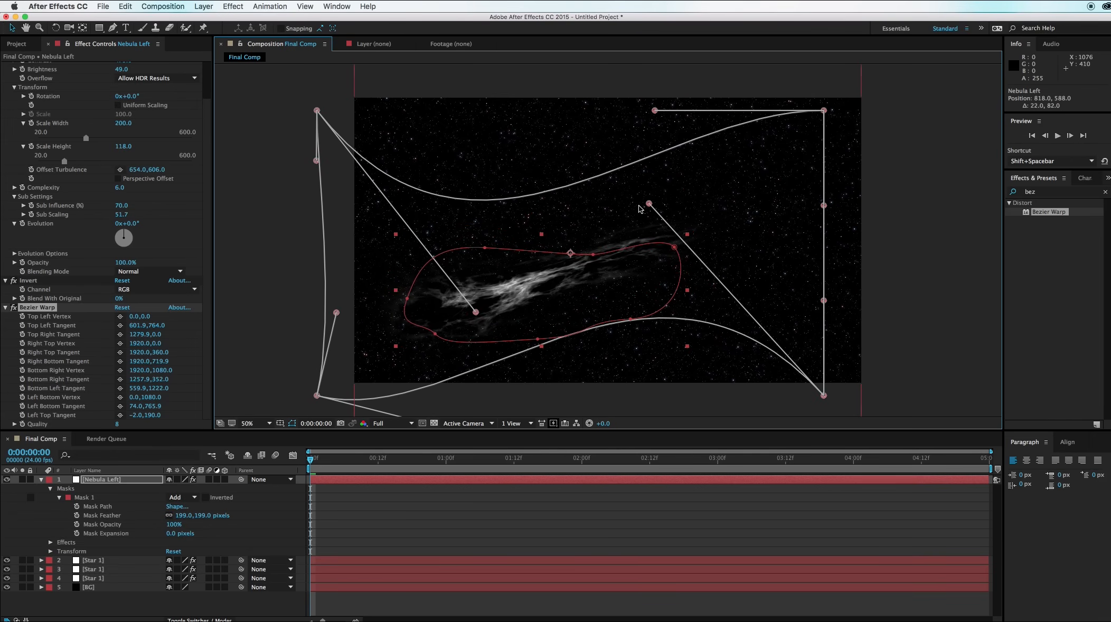
left_click_drag(649, 206, 711, 212)
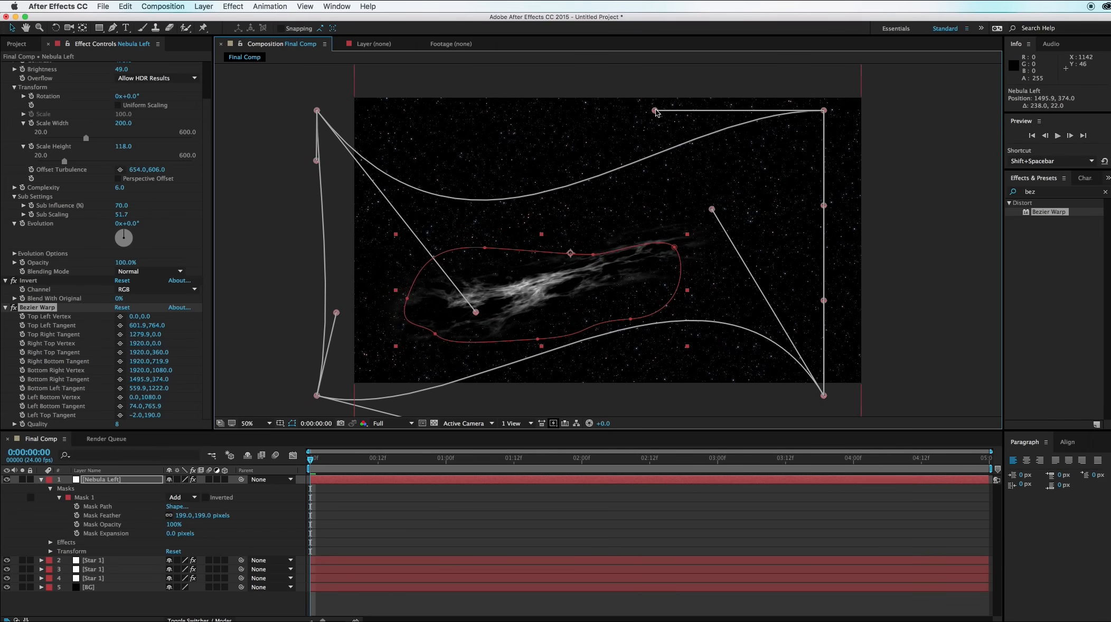
left_click_drag(658, 108, 678, 93)
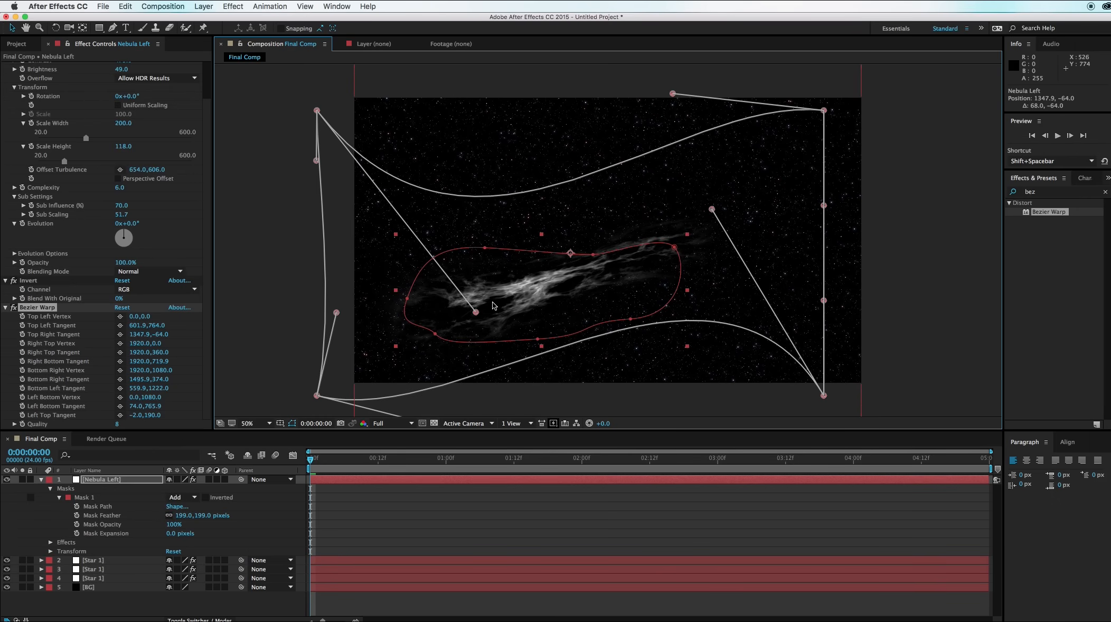
left_click_drag(475, 313, 444, 331)
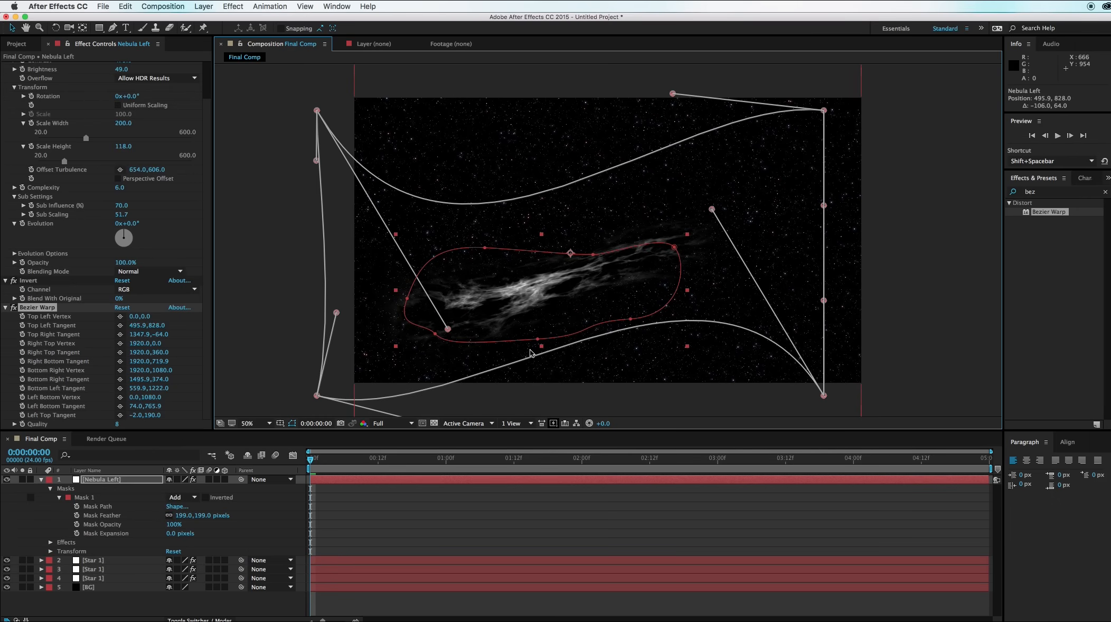
left_click(934, 362)
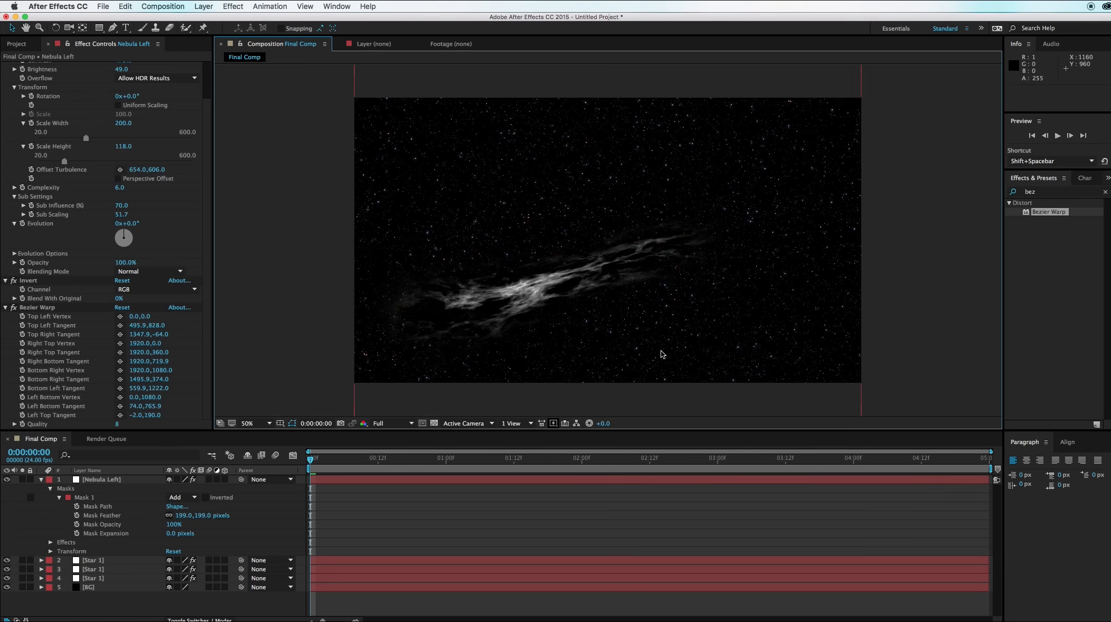
Select the Nebula Left layer and apply the Tritone effect to it.
left_click(493, 306)
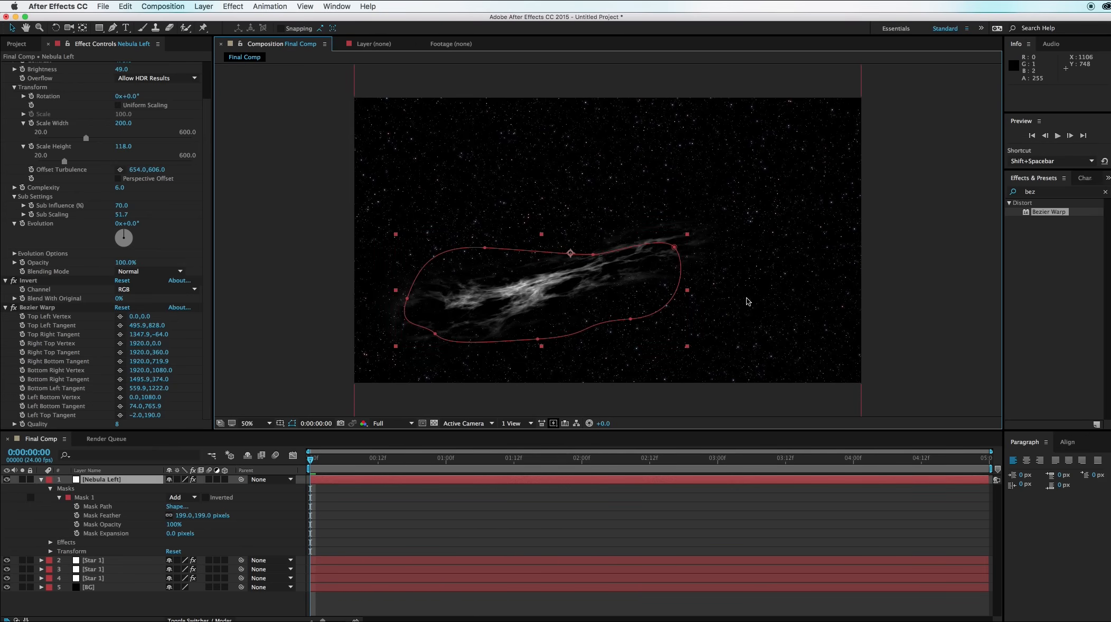
left_click(1047, 193)
type("t")
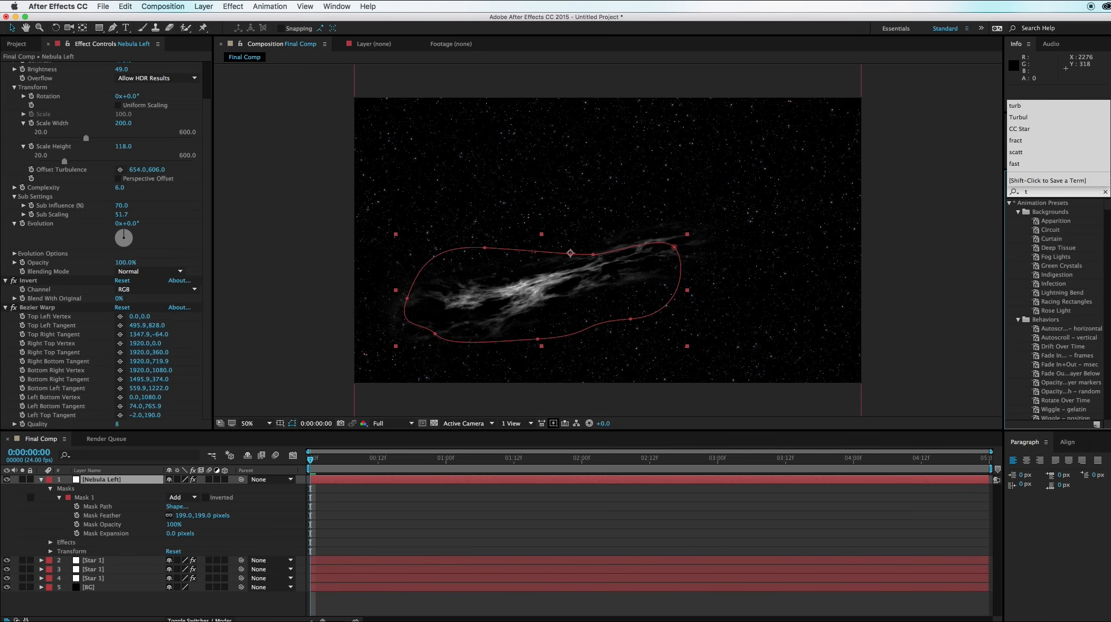
type("rit")
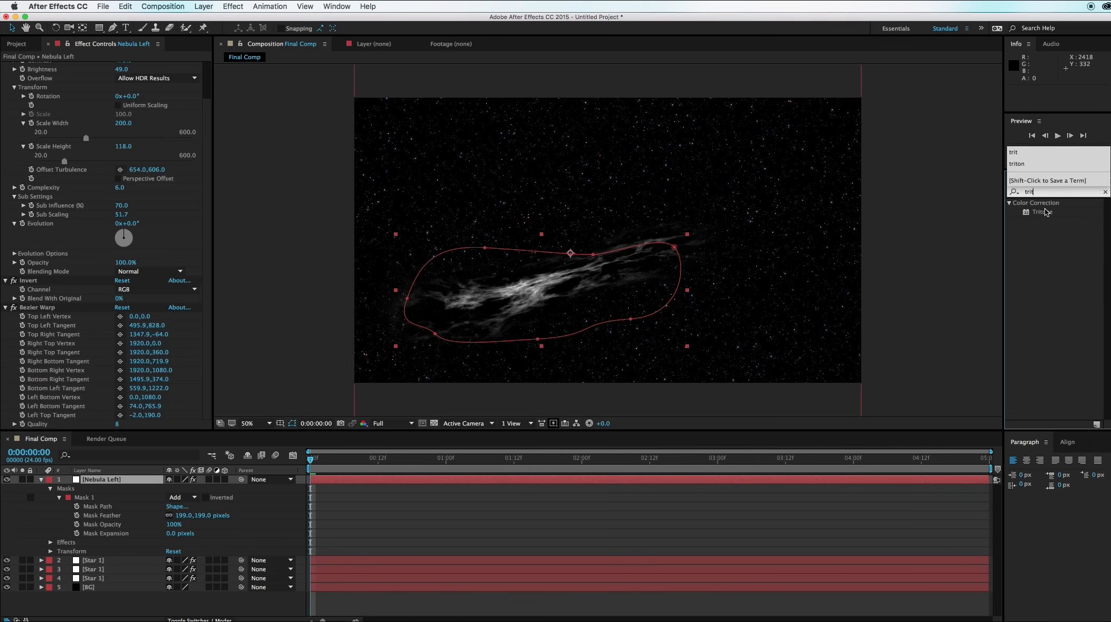
left_click_drag(1049, 214, 528, 326)
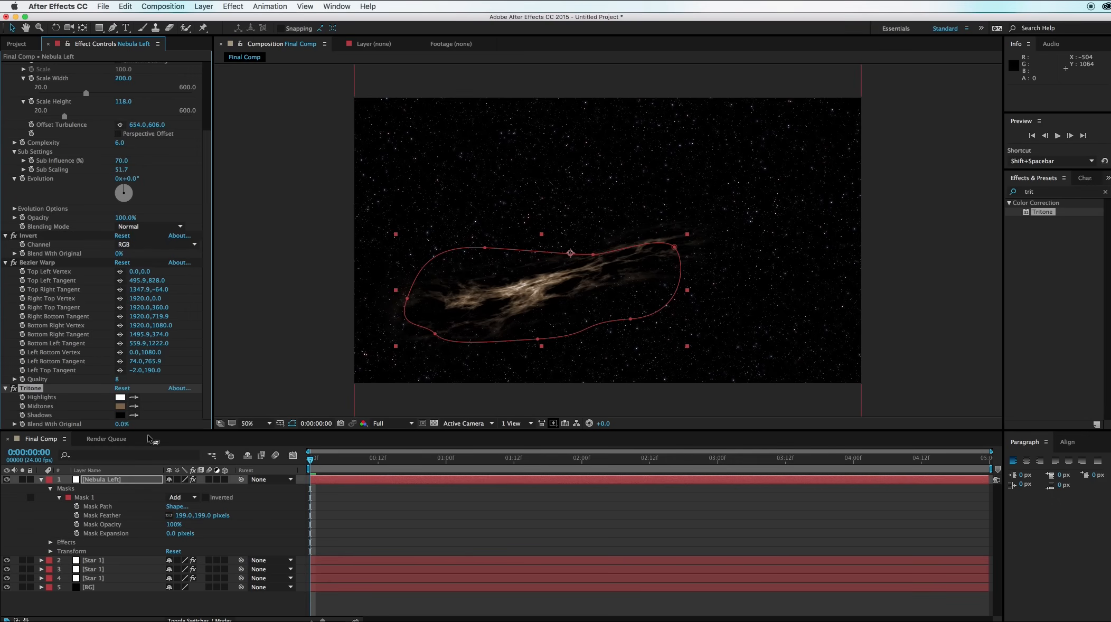
Set the Tritone Highlights colour to pale yellow FFEEA1.
left_click(121, 398)
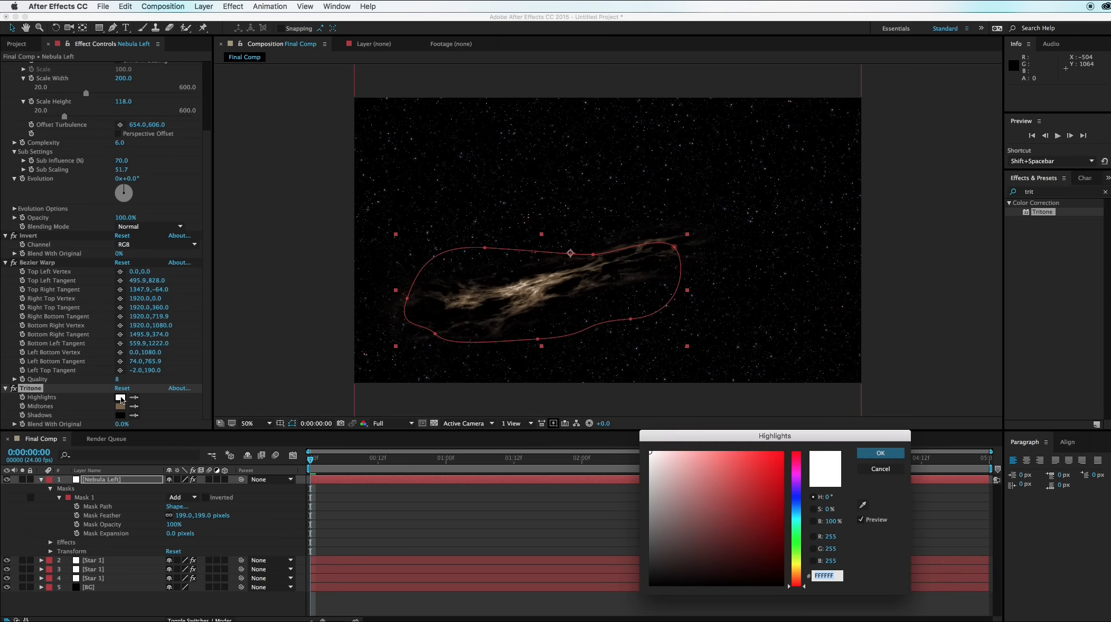
left_click_drag(799, 575, 798, 570)
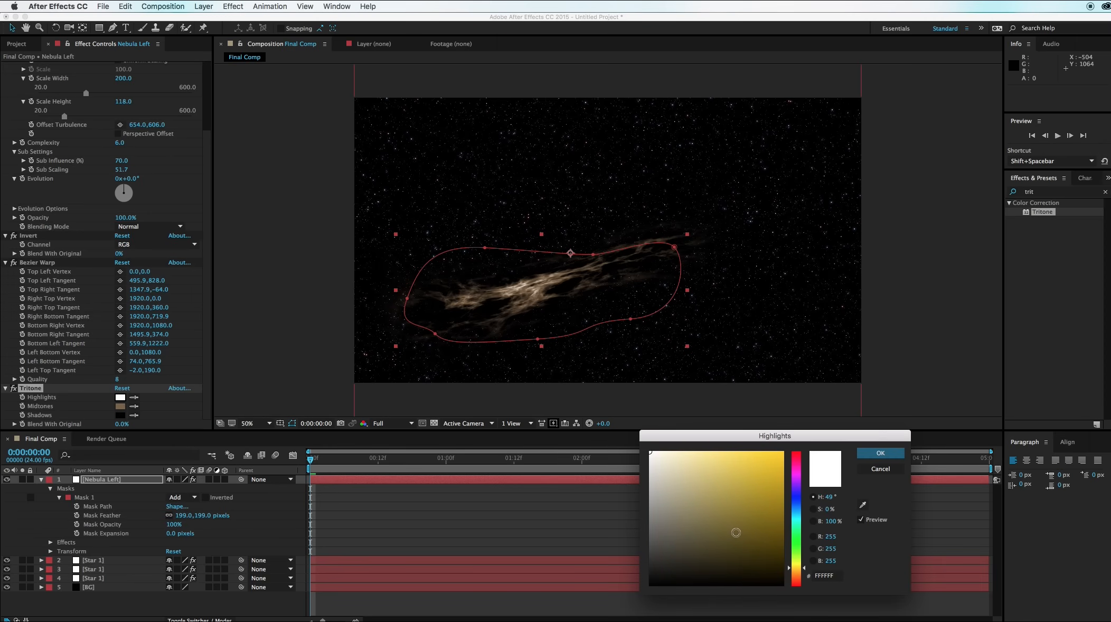
left_click_drag(737, 533, 707, 450)
left_click(863, 454)
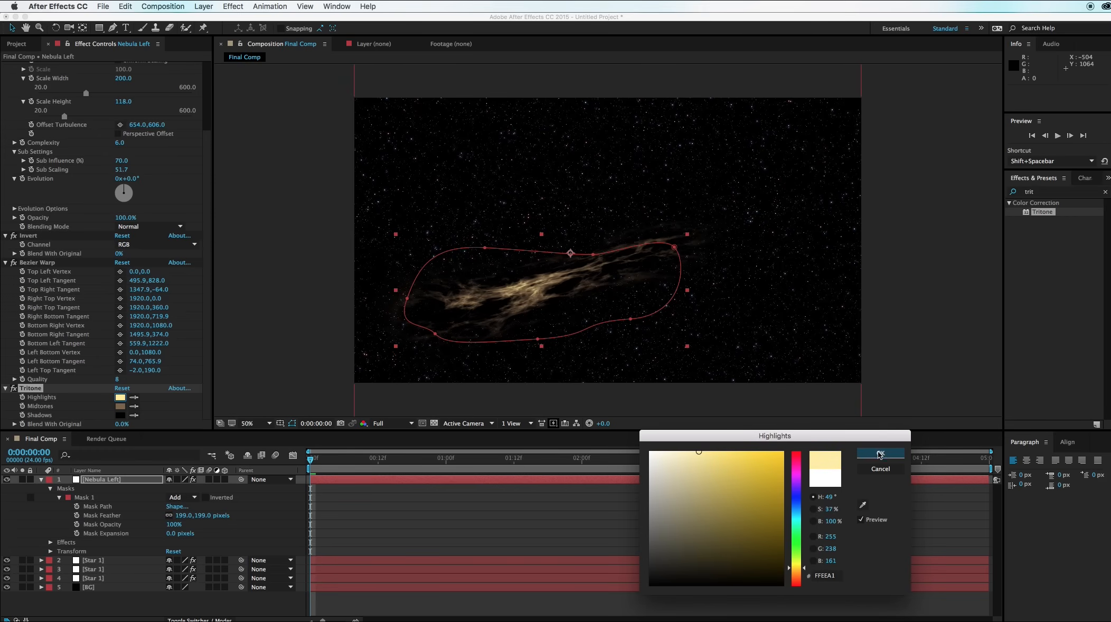
Set the Tritone Midtones colour to muted blue 566686 and deselect the layer.
left_click(120, 407)
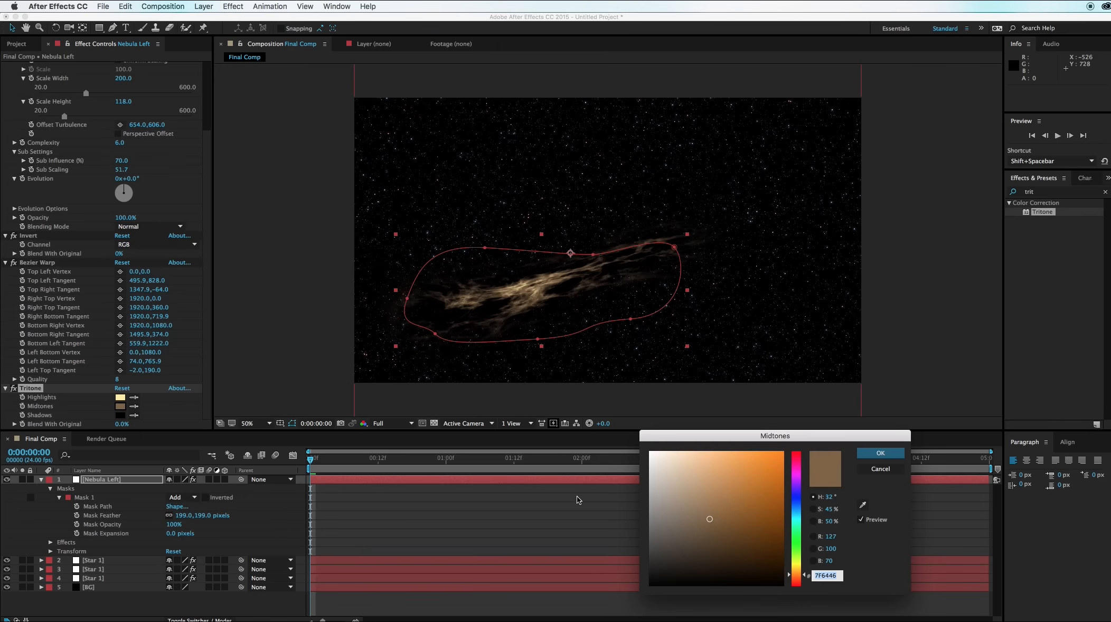
left_click_drag(794, 514, 795, 504)
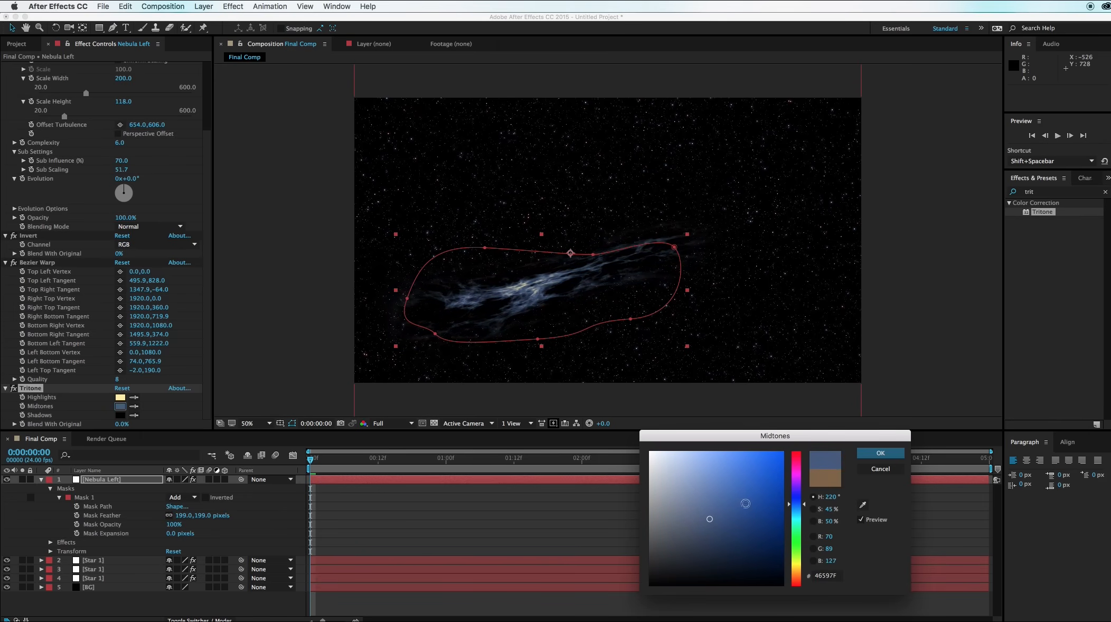
left_click_drag(709, 517, 702, 516)
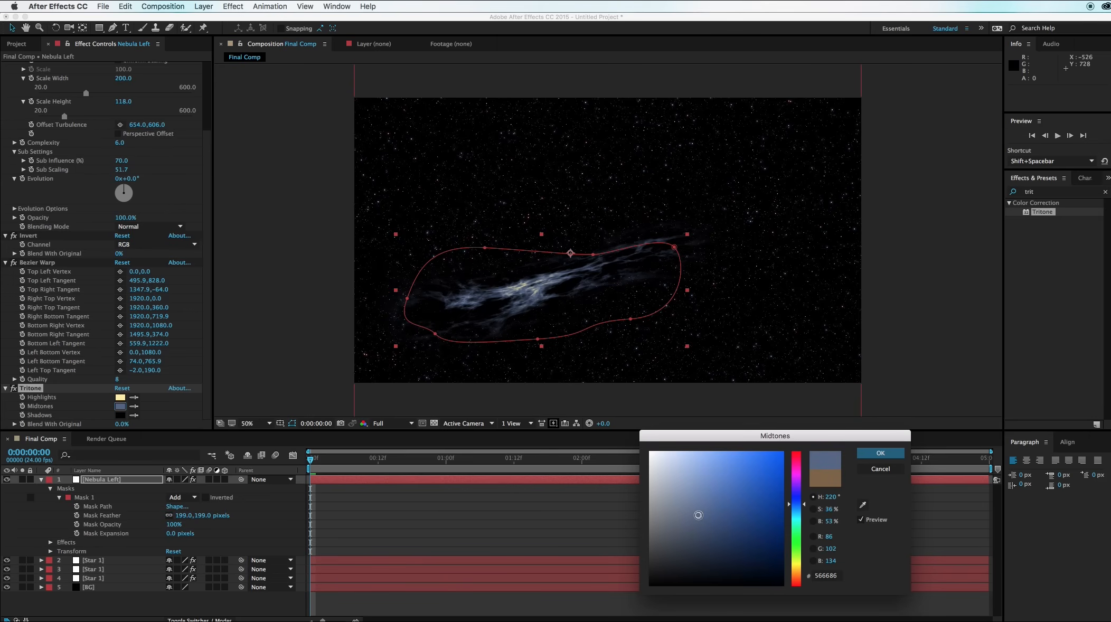
left_click(866, 458)
left_click(987, 310)
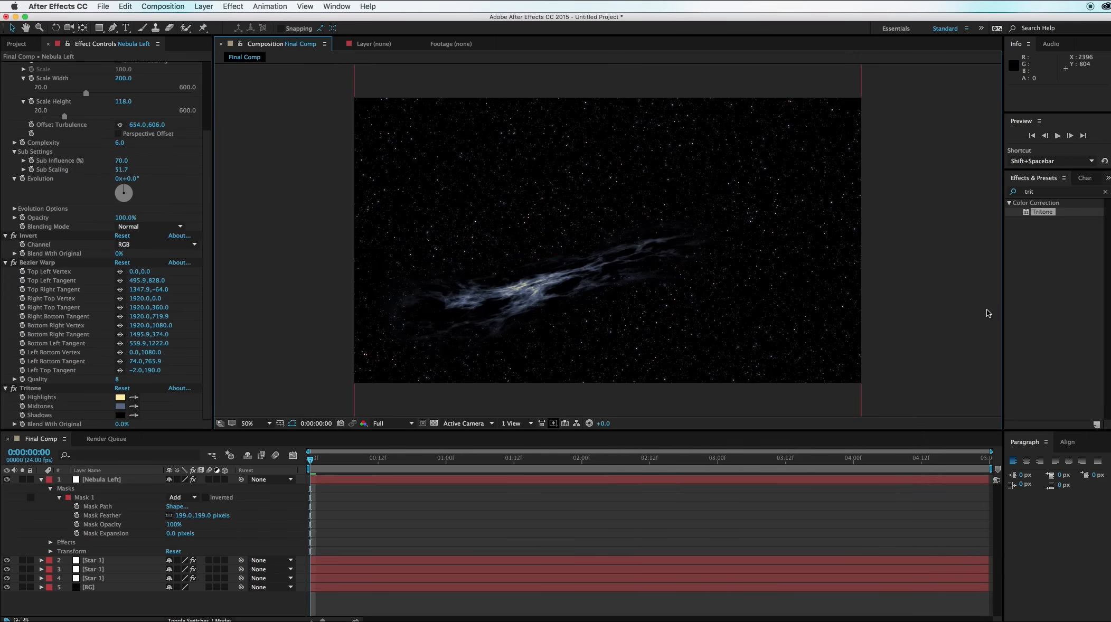
Apply Fast Blur to Nebula Left and set its Blurriness to 2.
left_click_drag(553, 318, 601, 302)
key("period")
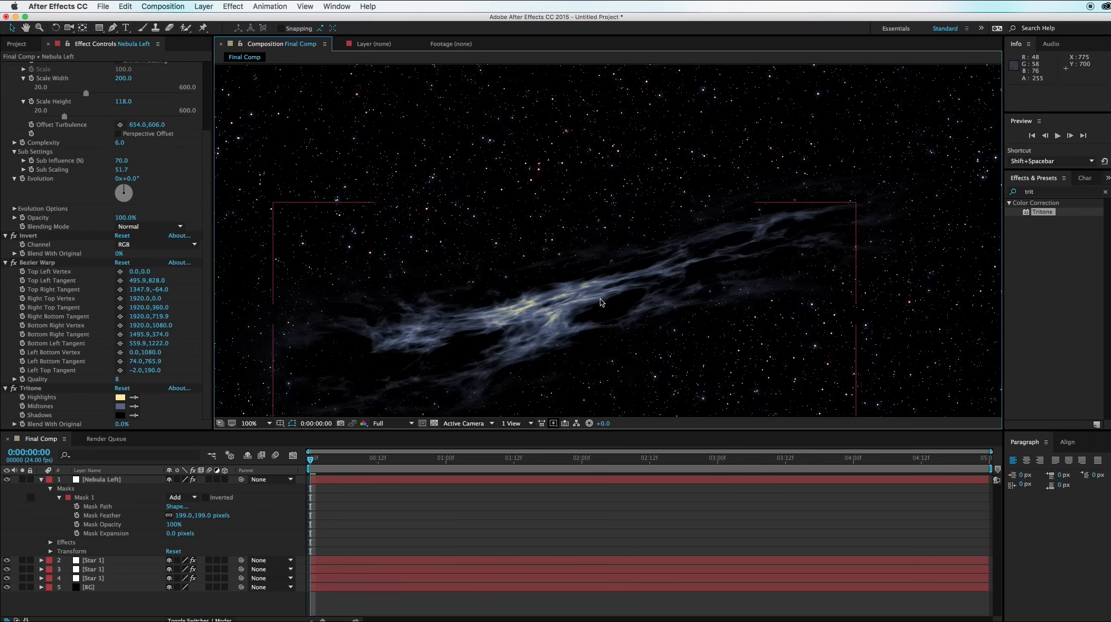
left_click(1033, 191)
type("fast")
left_click_drag(1038, 265, 91, 483)
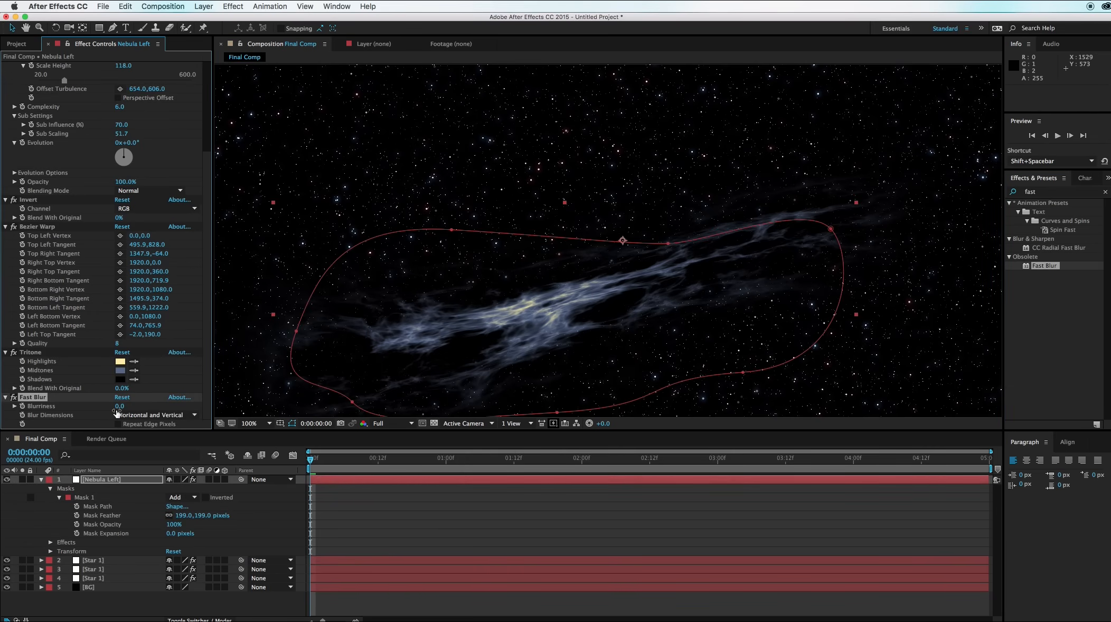
left_click(118, 406)
type("2")
key("Return")
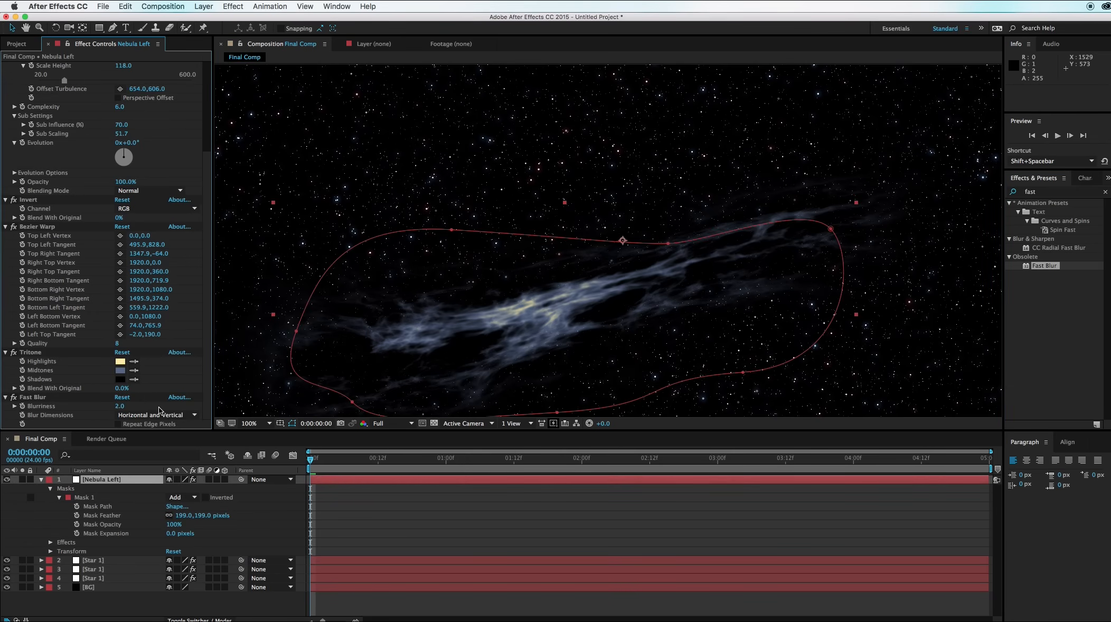
Set the Fast Blur's Blurriness to 1 and deselect the Nebula Left layer.
scroll(357, 376, "up", 2)
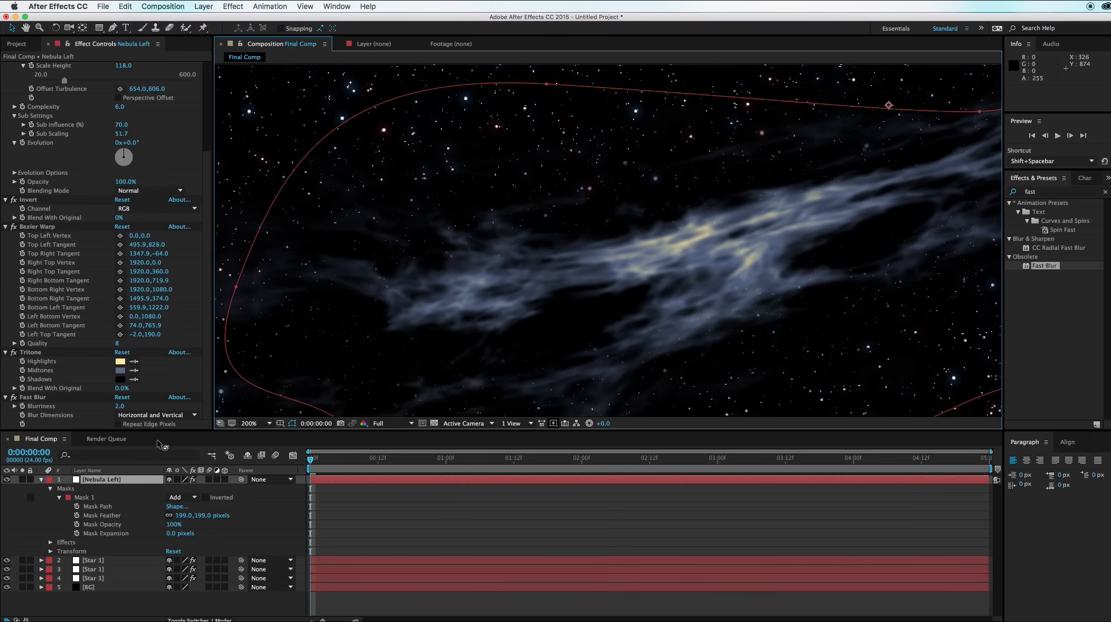
left_click_drag(121, 413, 112, 413)
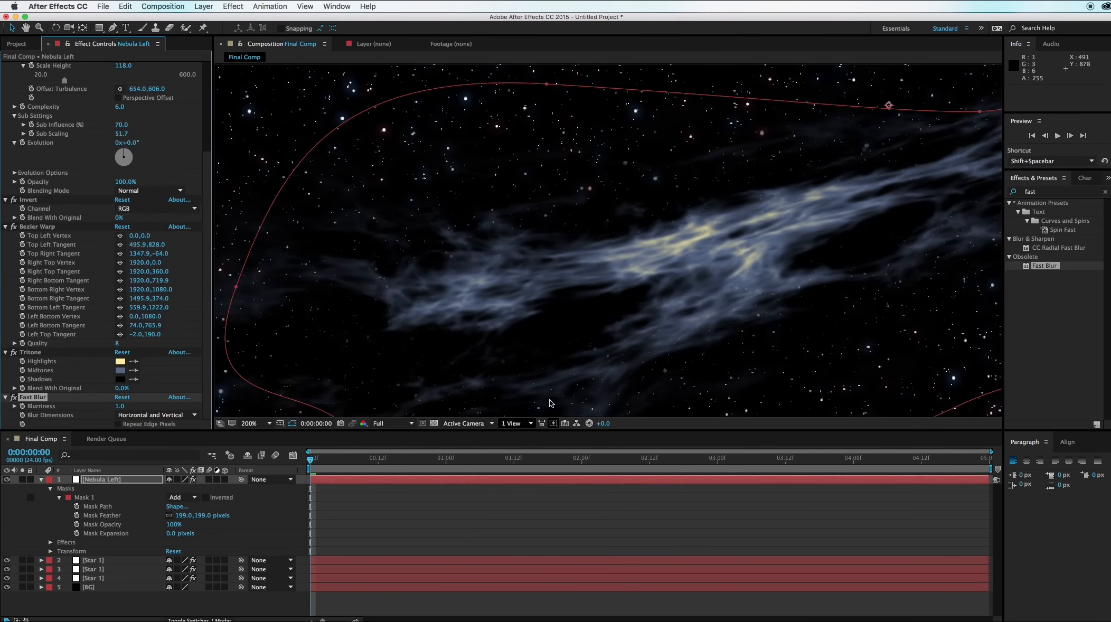
scroll(590, 201, "down", 3)
left_click_drag(623, 180, 527, 238)
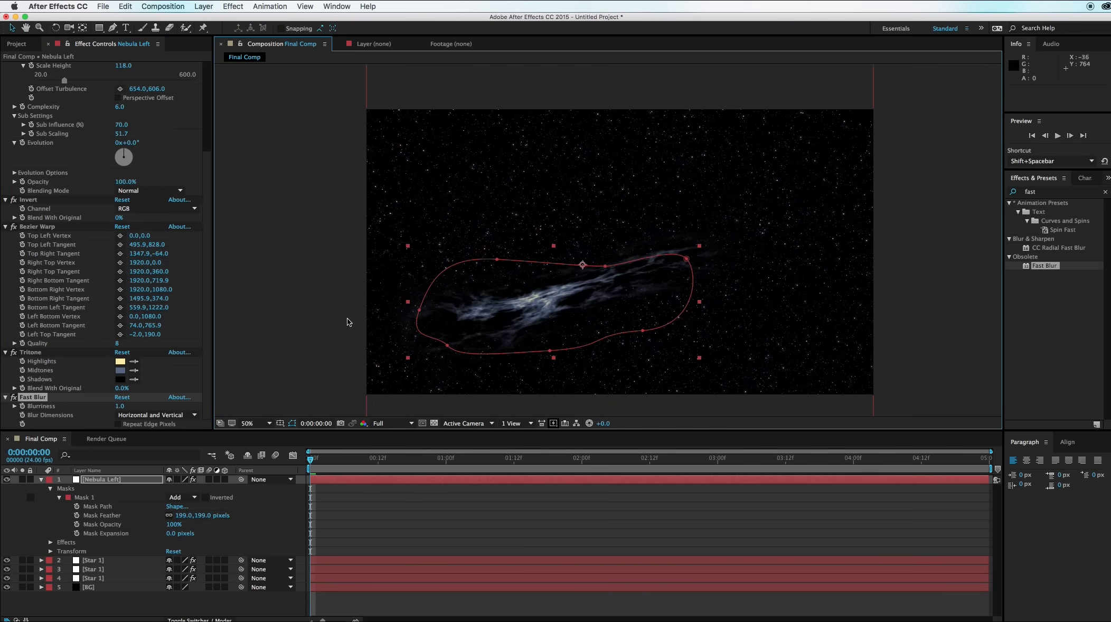
left_click(328, 248)
left_click_drag(466, 280, 445, 296)
key("v")
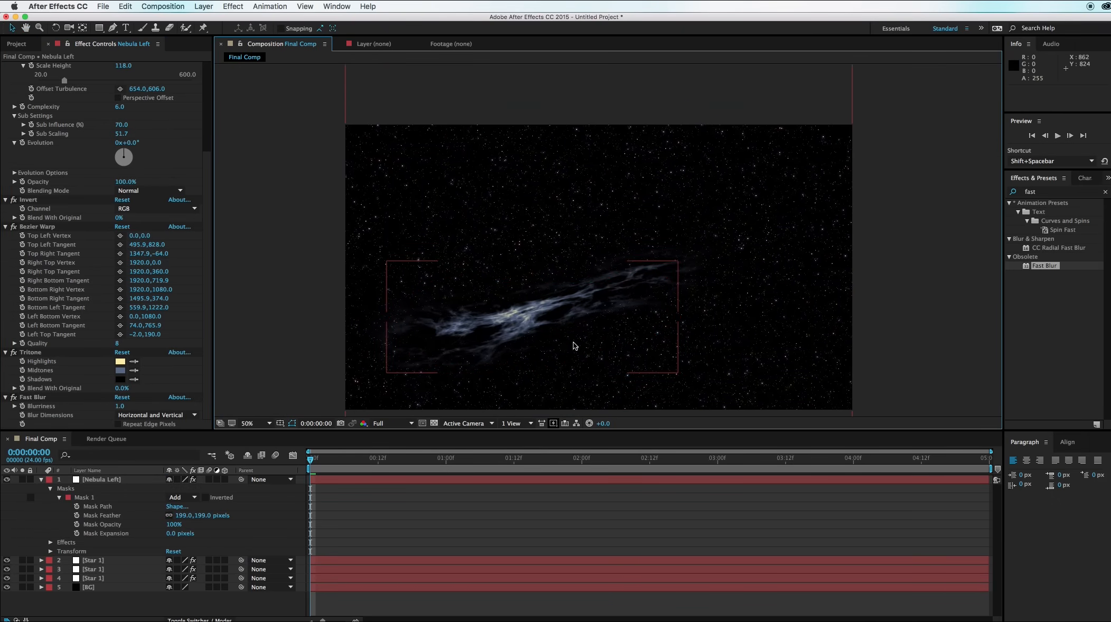
Set the Nebula Left layer's blending mode to Screen so the stars show through the nebula.
scroll(576, 346, "up", 4)
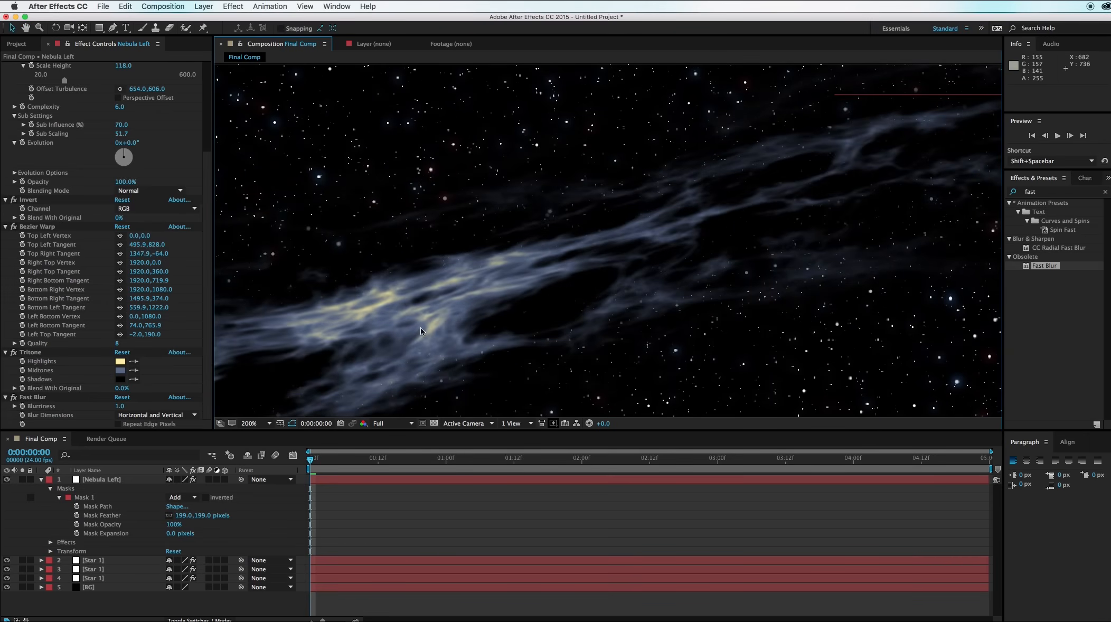
left_click(206, 619)
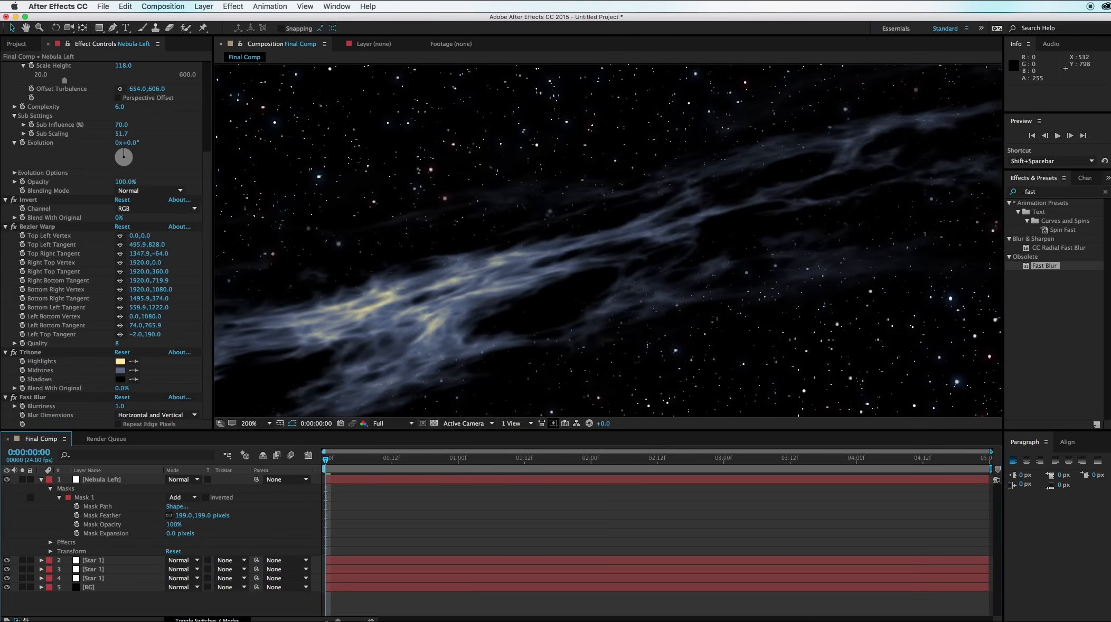
left_click(188, 480)
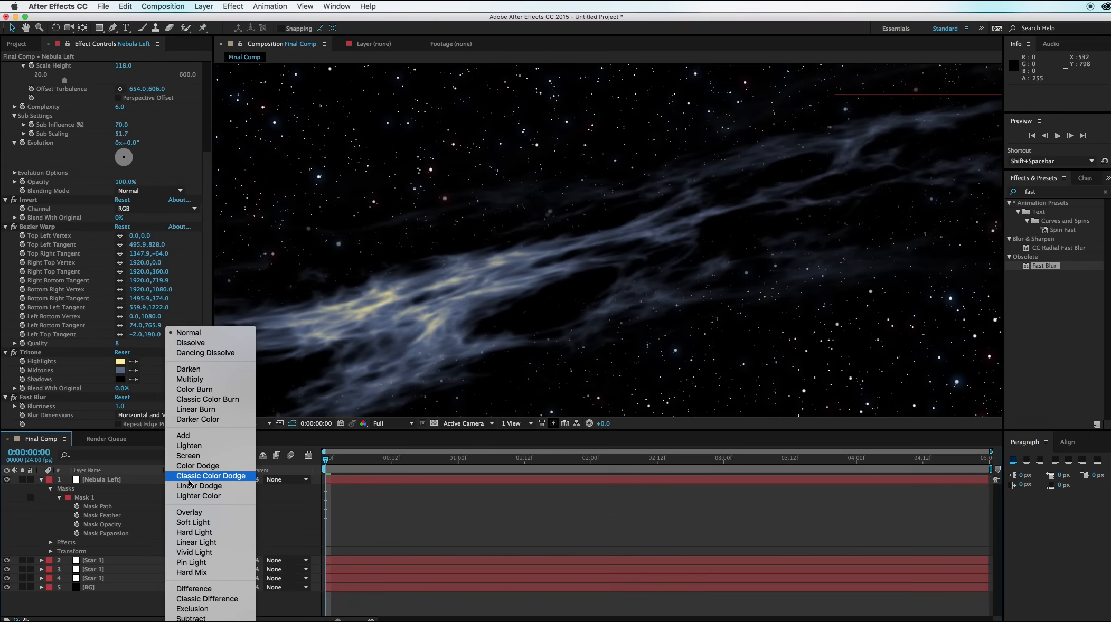
left_click(203, 458)
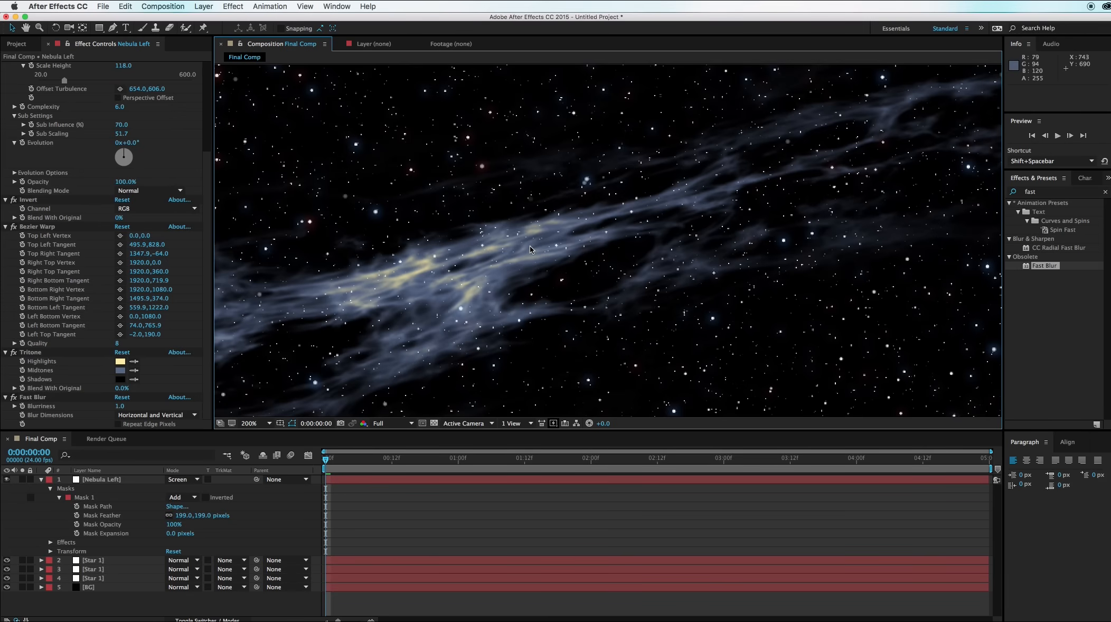
scroll(530, 246, "down", 4)
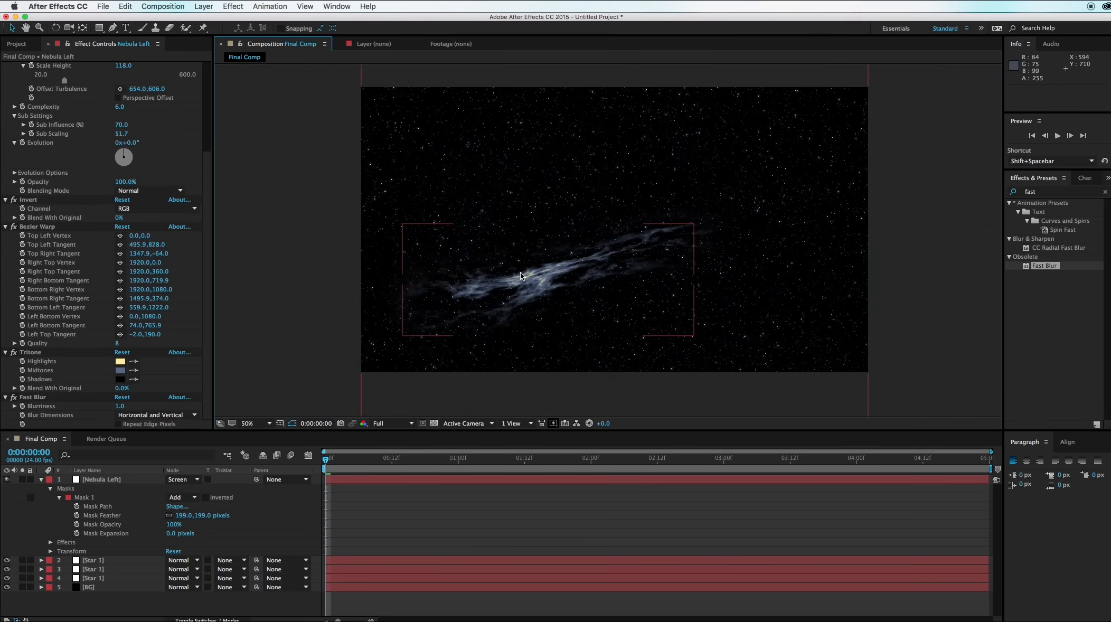
left_click_drag(584, 250, 508, 268)
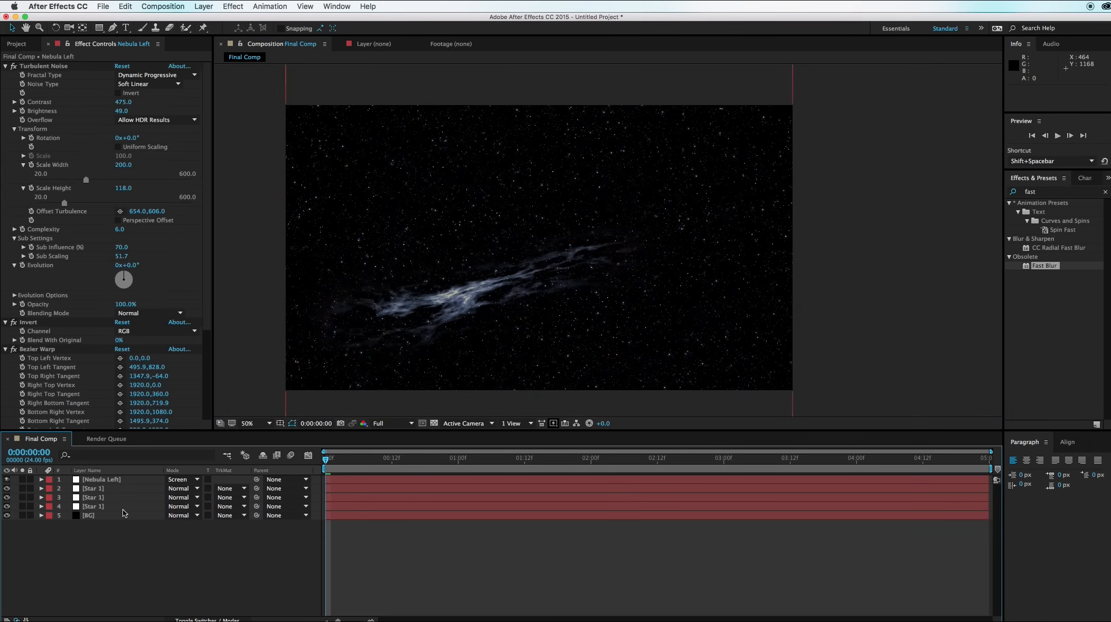
Duplicate the Nebula Left layer and rename the copy Nebula Right.
left_click(115, 482)
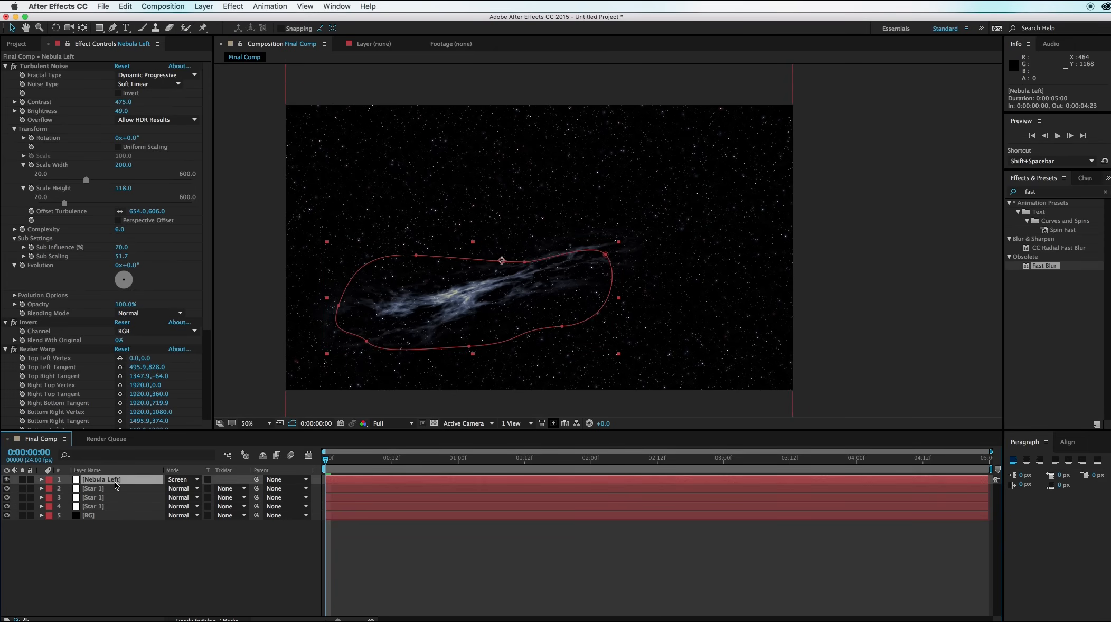
key("super+d")
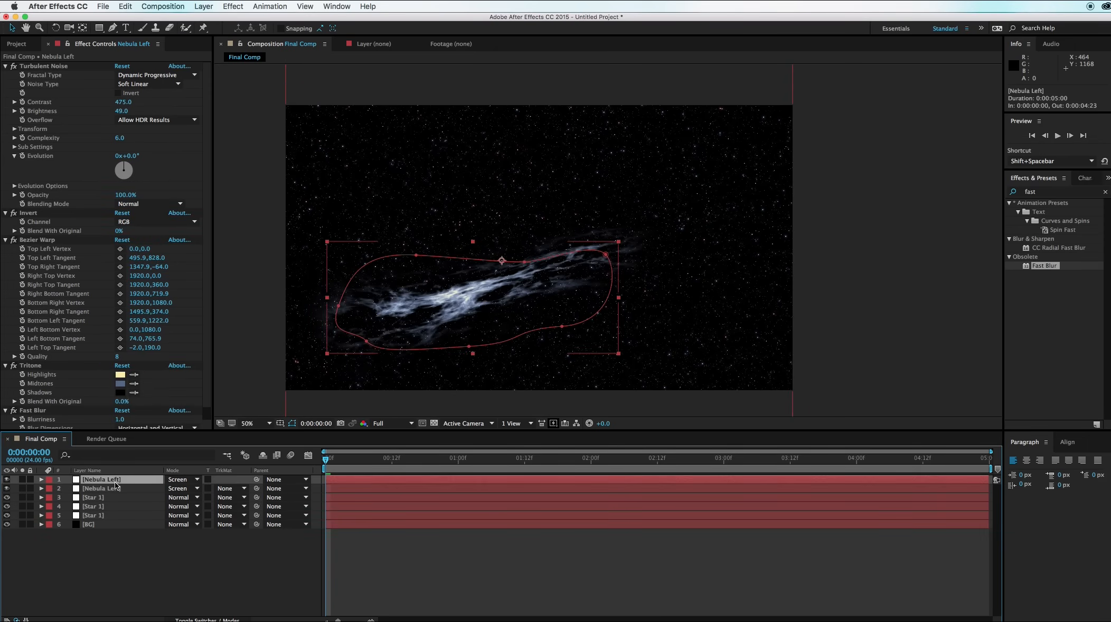
key("Return")
type("Nebula Right")
left_click(133, 604)
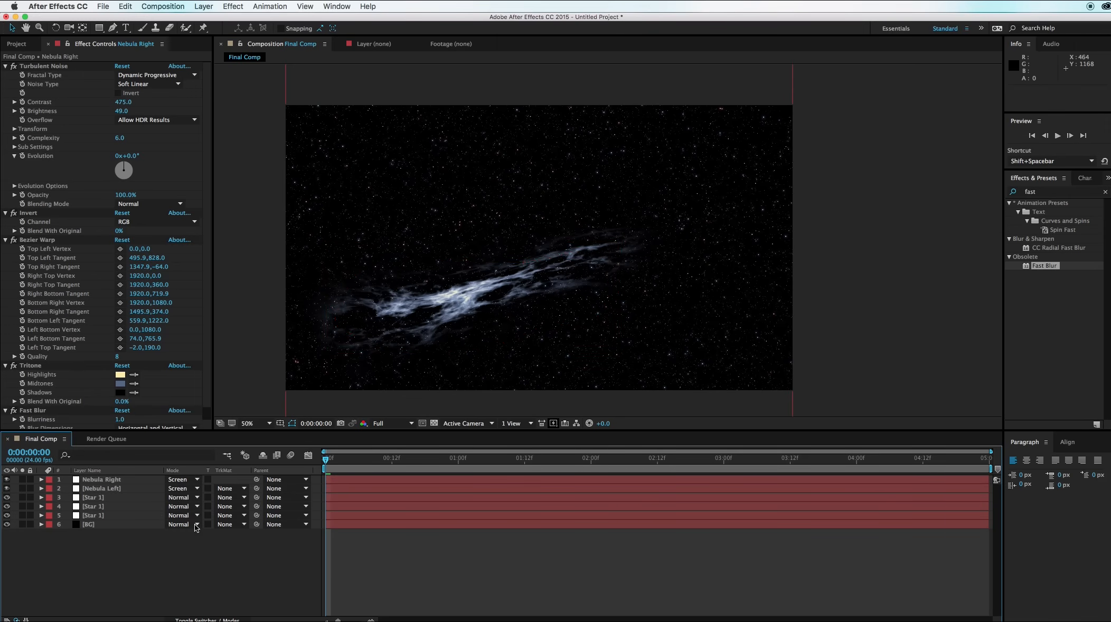
Move Nebula Right up and right to about 1330, 298 and set its Turbulent Noise Offset Turbulence to about -394, 808.
left_click(109, 482)
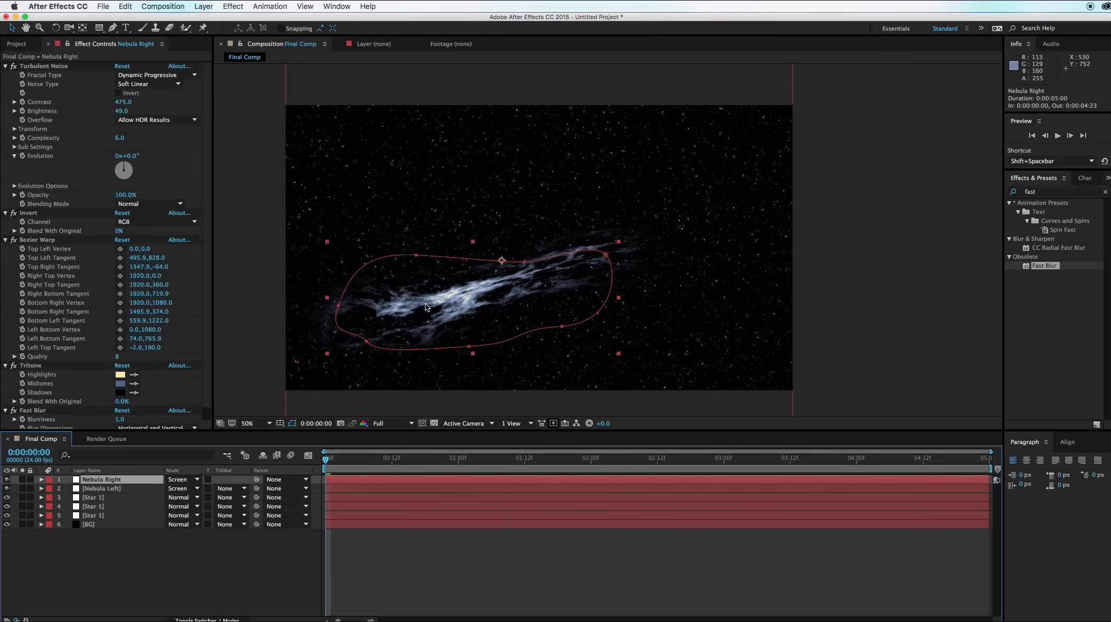
left_click_drag(426, 307, 582, 248)
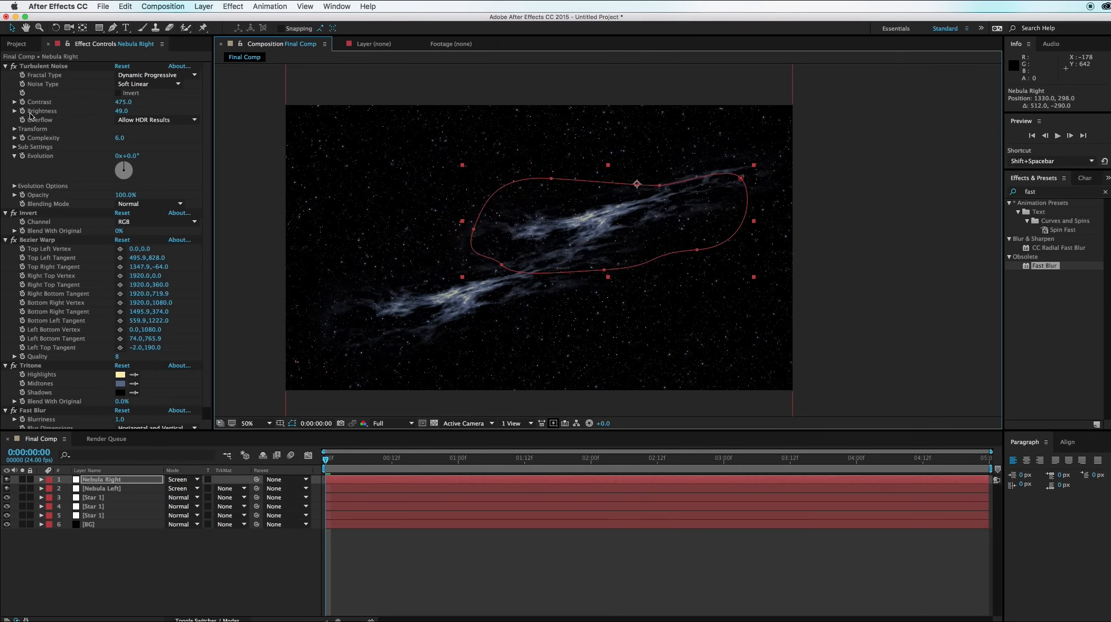
left_click(15, 130)
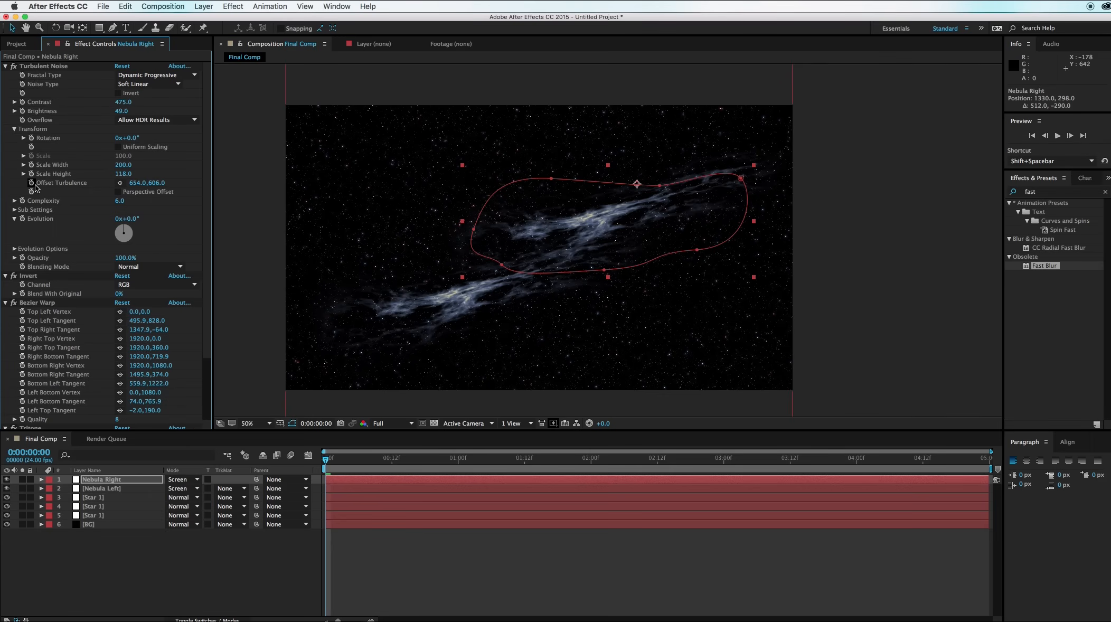
left_click(121, 183)
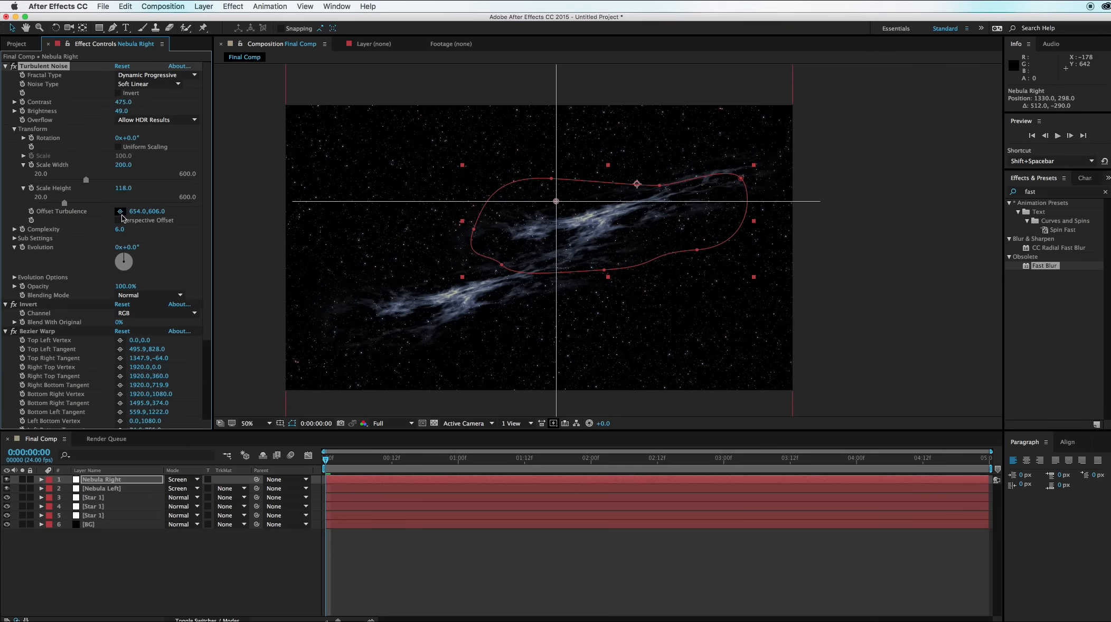
left_click(120, 211)
left_click(427, 259)
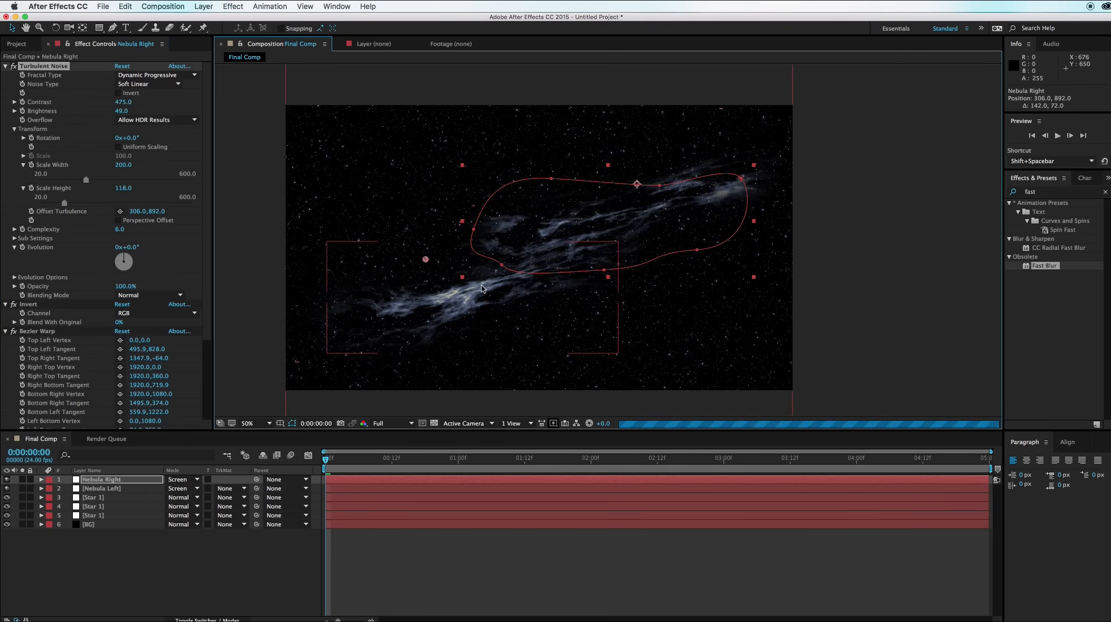
mouse_move(482, 289)
left_mouse_down()
mouse_move(560, 264)
mouse_move(584, 283)
mouse_move(814, 121)
mouse_move(862, 127)
mouse_move(685, 168)
mouse_move(372, 372)
mouse_move(315, 377)
mouse_move(279, 255)
left_mouse_up()
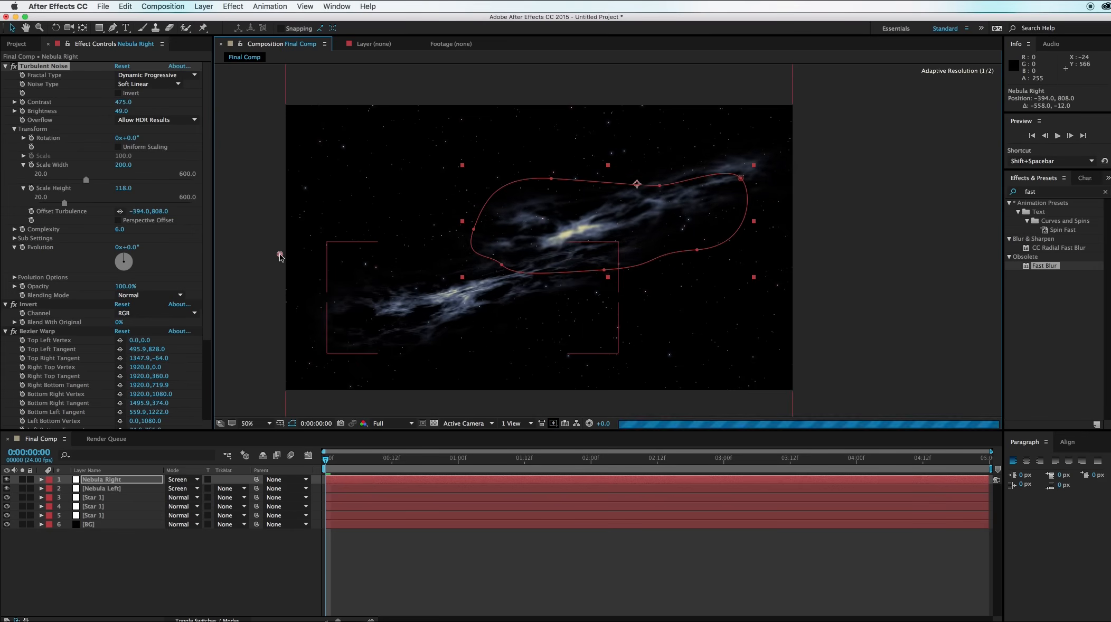
Reshape Nebula Right's mask by moving its upper and lower vertices outward around the nebula.
left_click(606, 275)
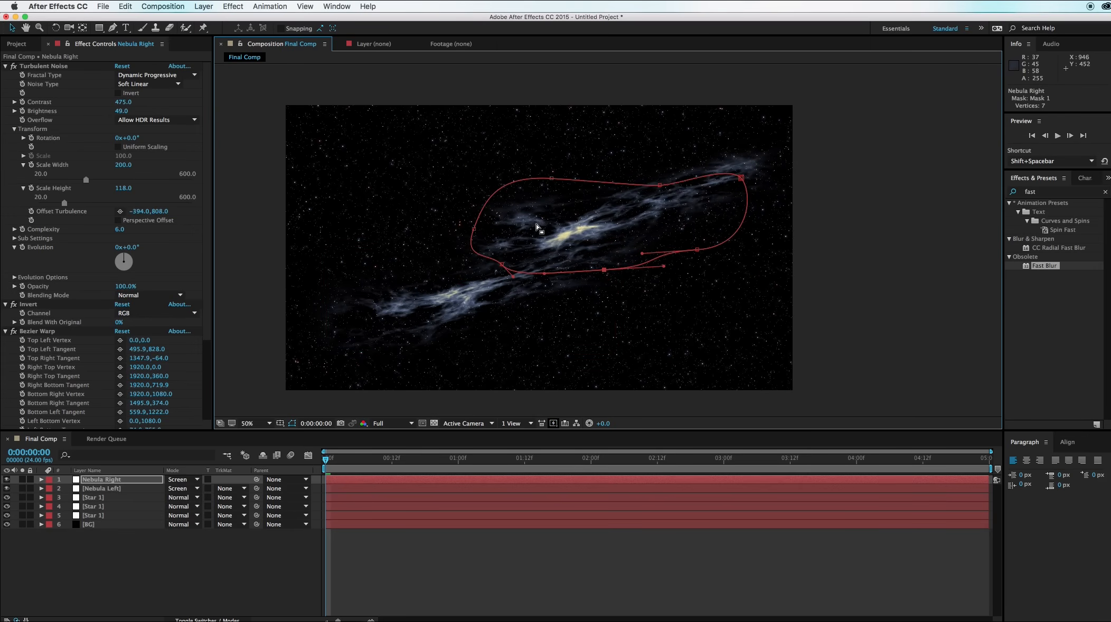
left_click_drag(535, 222, 711, 280)
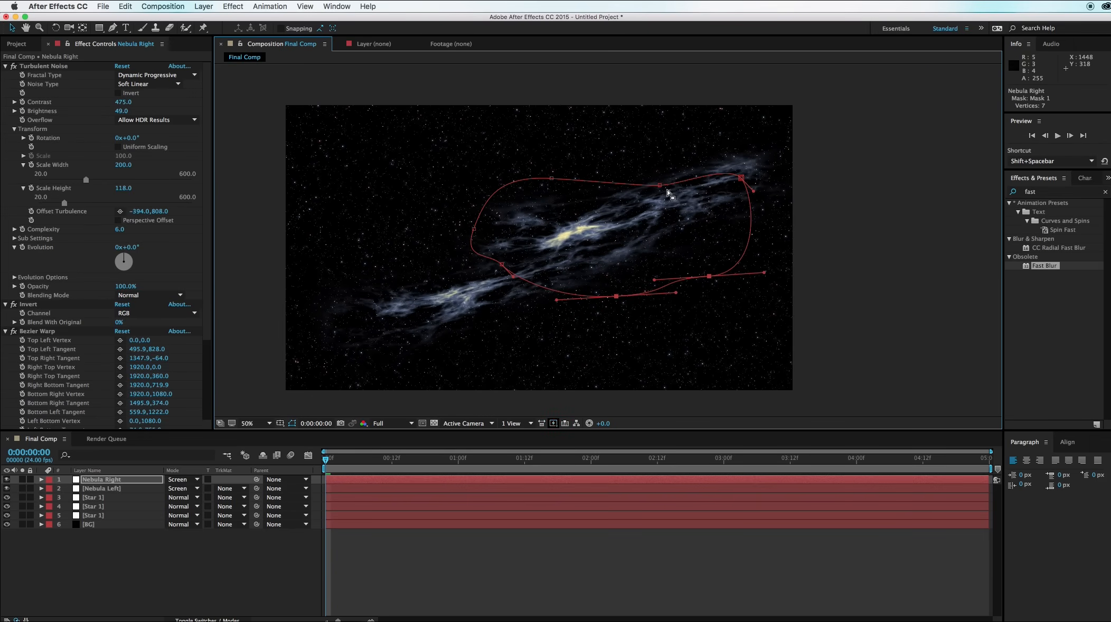
left_click_drag(668, 189, 663, 147)
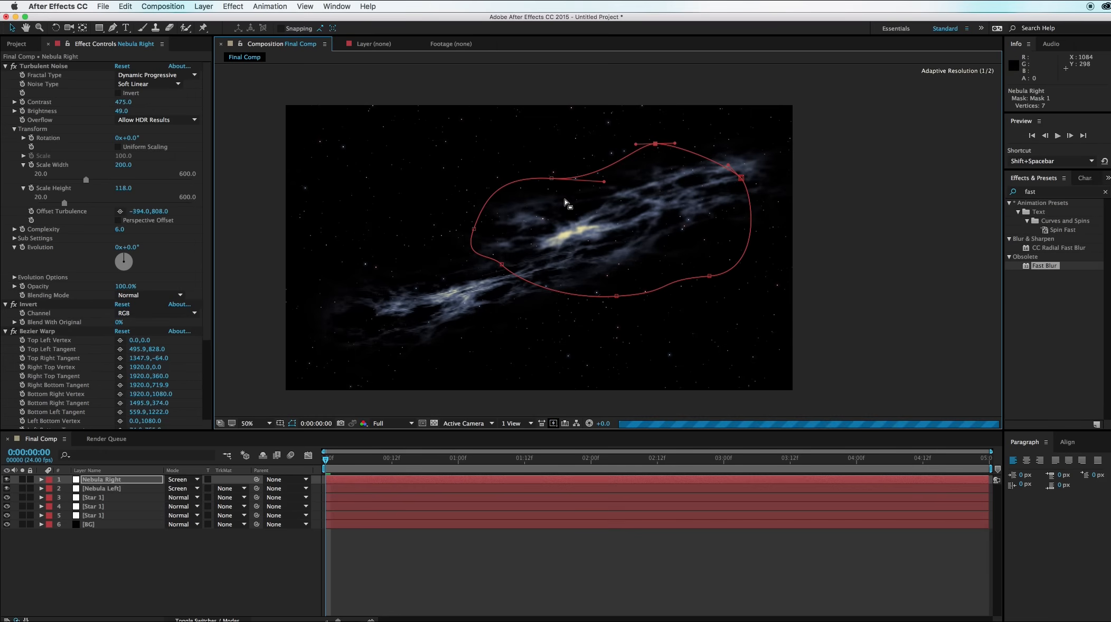
left_click_drag(502, 264, 504, 296)
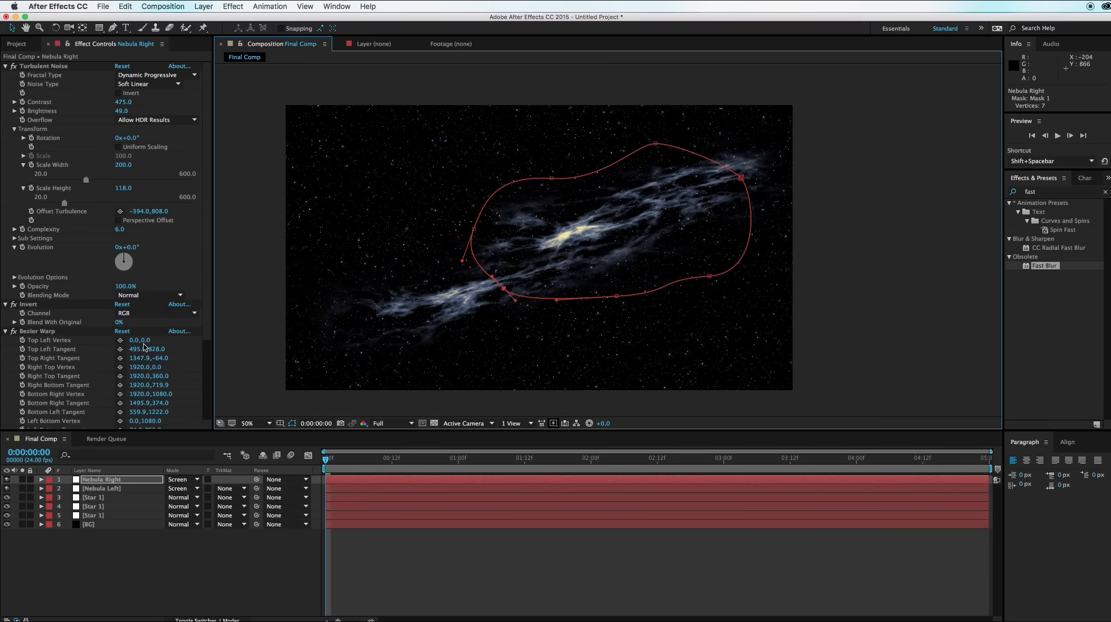
Reshape Nebula Right's Bezier Warp with tangents at about 1403.9, 948 (bottom right), 535.9, 1010 (bottom left), 403.9, 974 (top left) and 1025.9, -100 (top right).
left_click(50, 333)
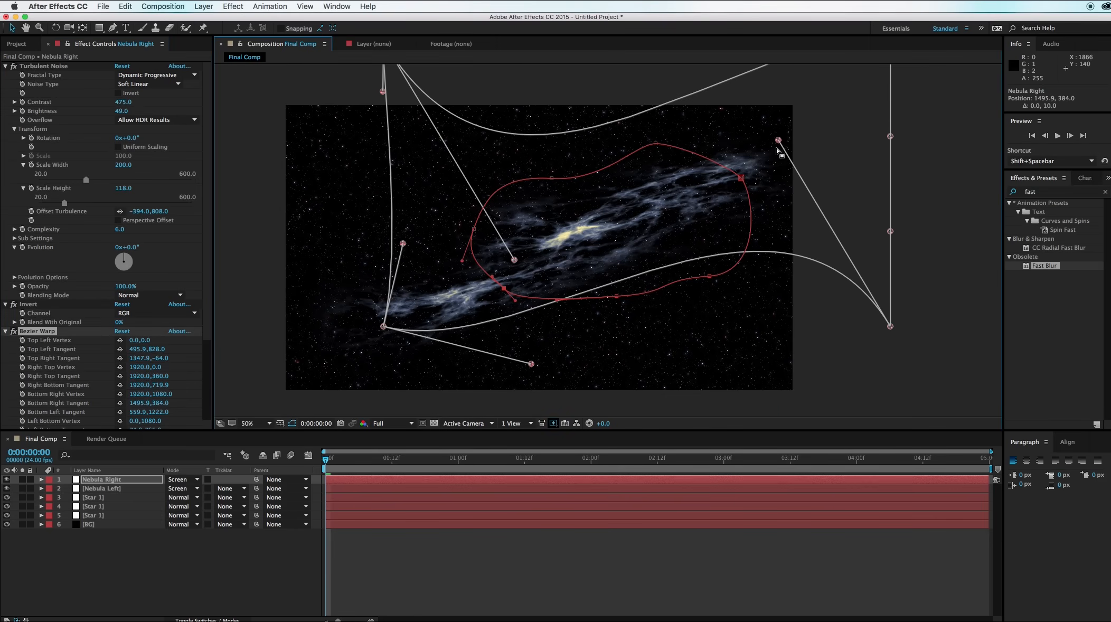
left_click_drag(778, 141, 755, 292)
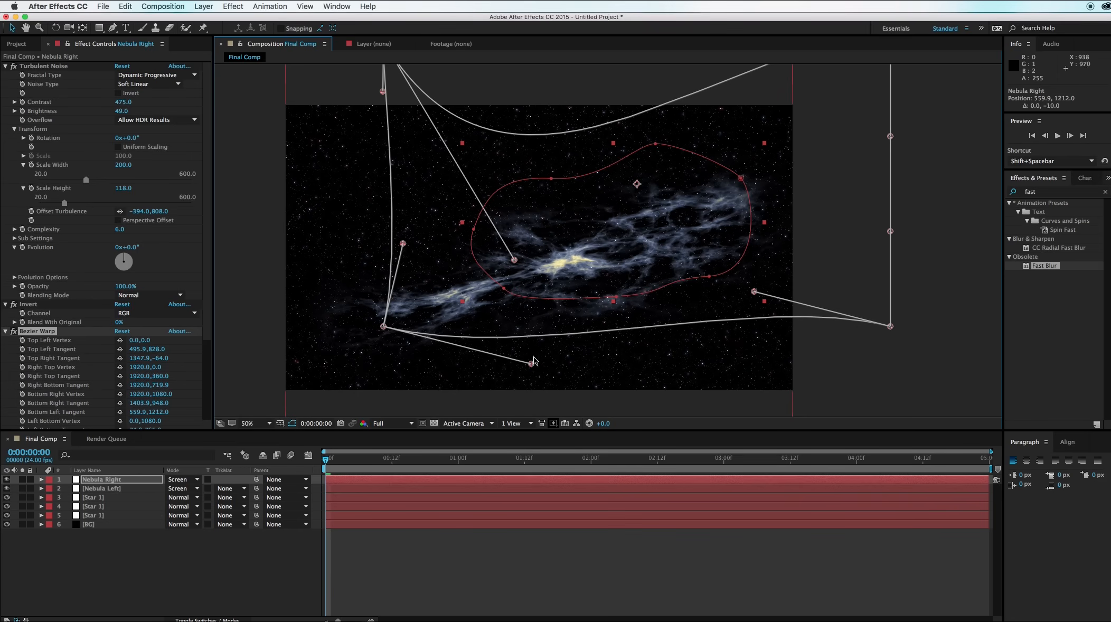
left_click_drag(531, 364, 525, 308)
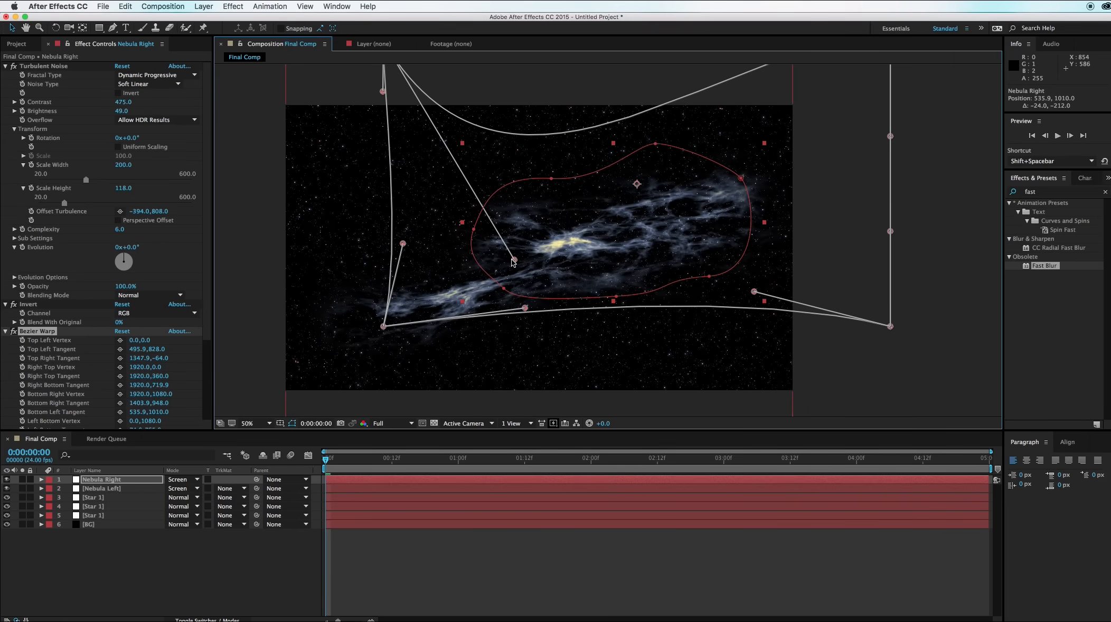
left_click_drag(516, 261, 491, 301)
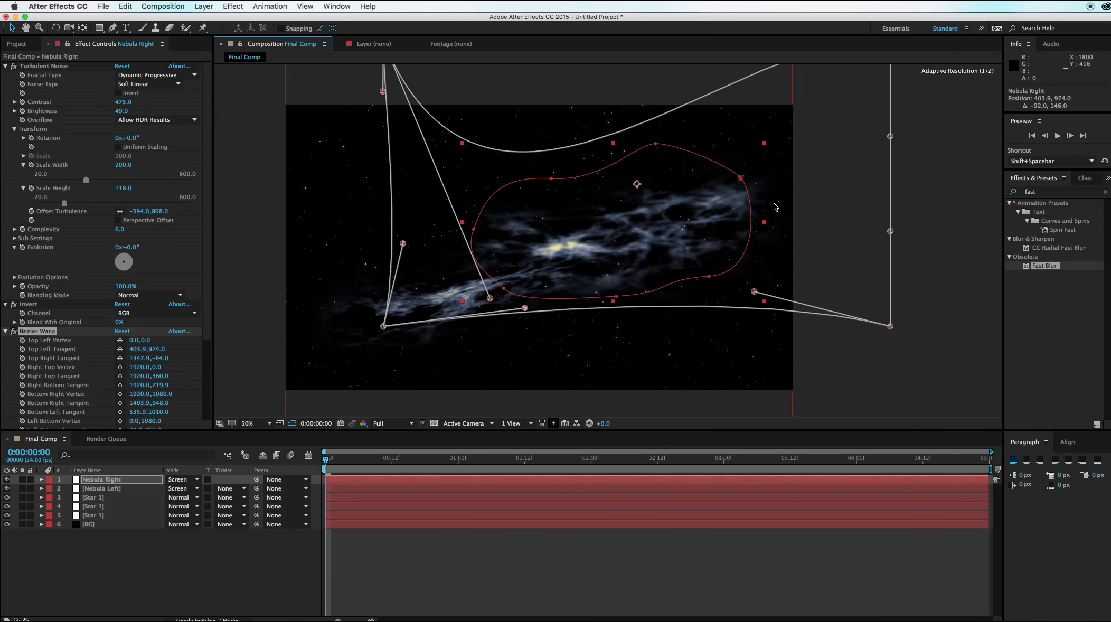
scroll(776, 207, "up", 5)
left_click_drag(728, 96, 642, 86)
scroll(664, 253, "down", 5)
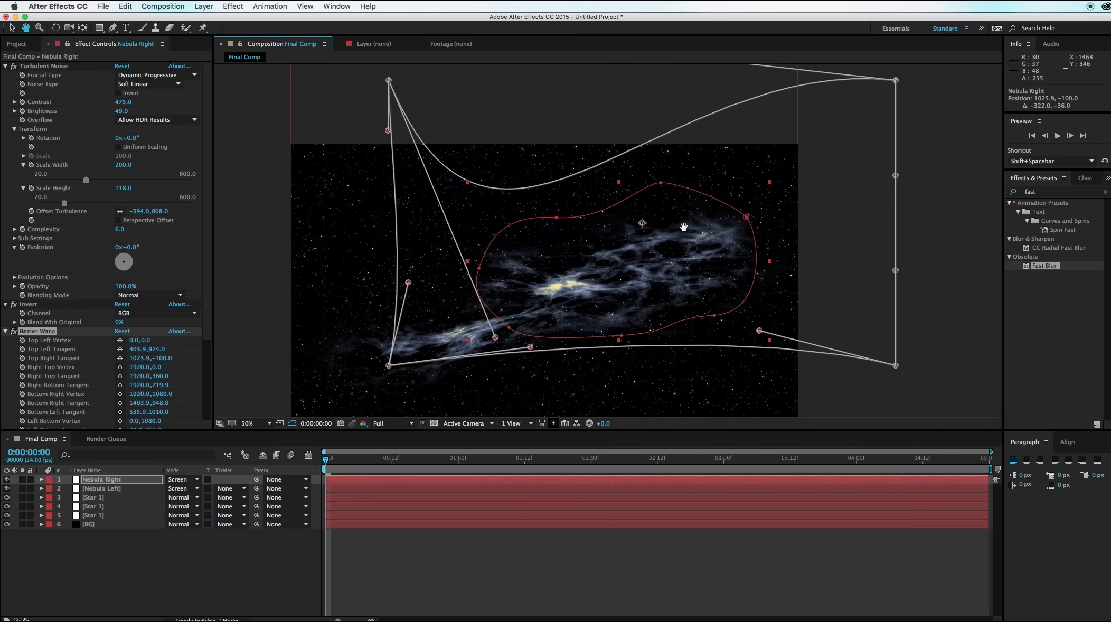
left_click(857, 354)
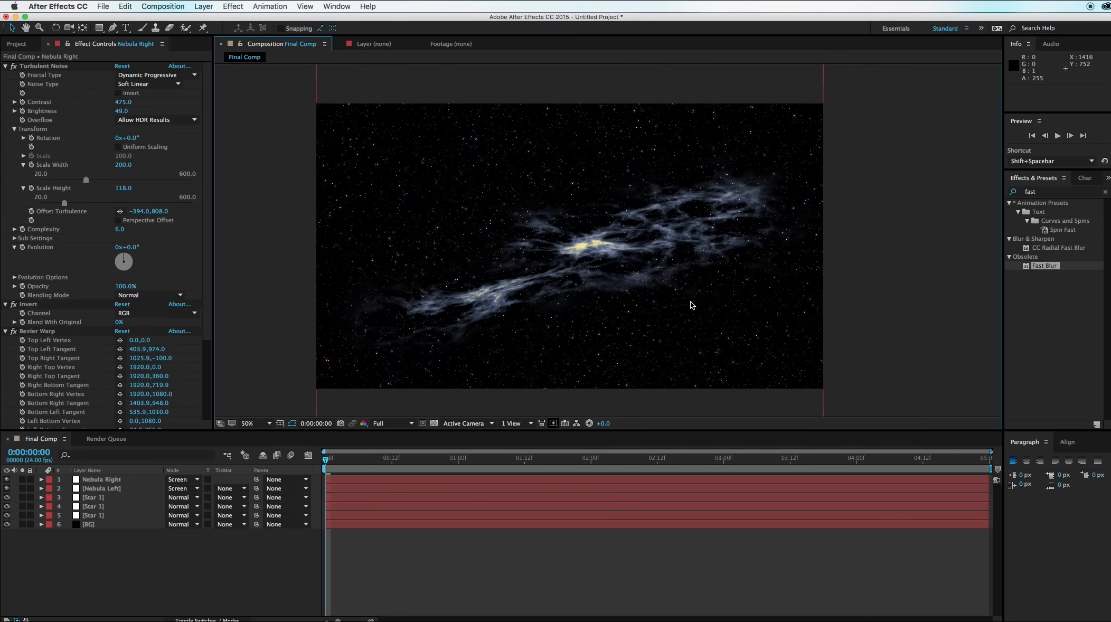
Set Nebula Right's Tritone Midtones colour to purple AB64AF and deselect the layer.
left_click(637, 251)
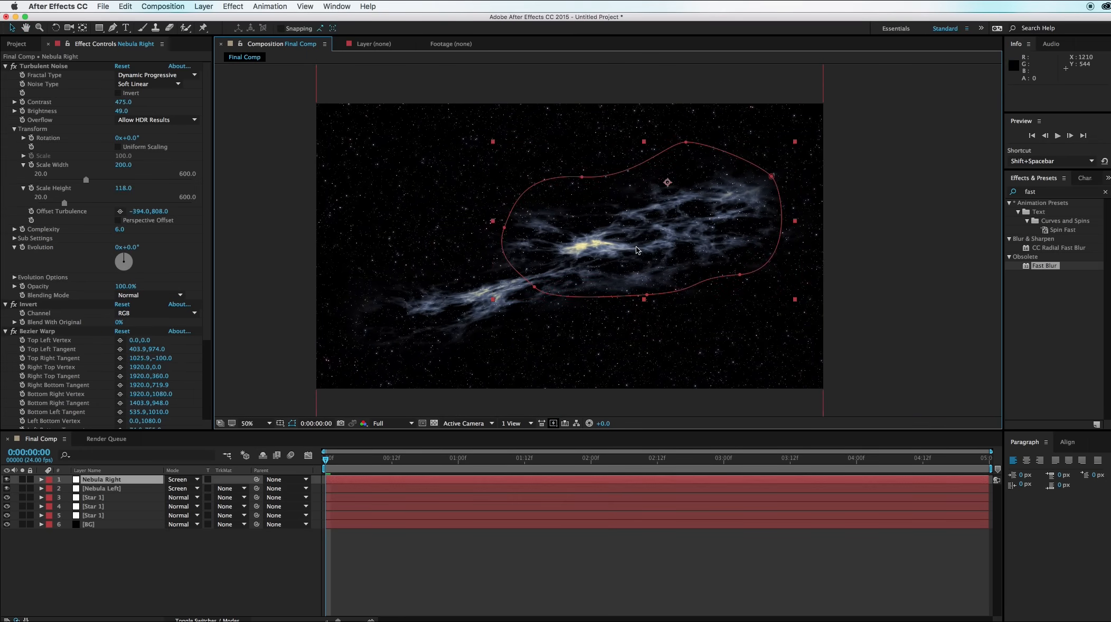
scroll(116, 363, "down", 5)
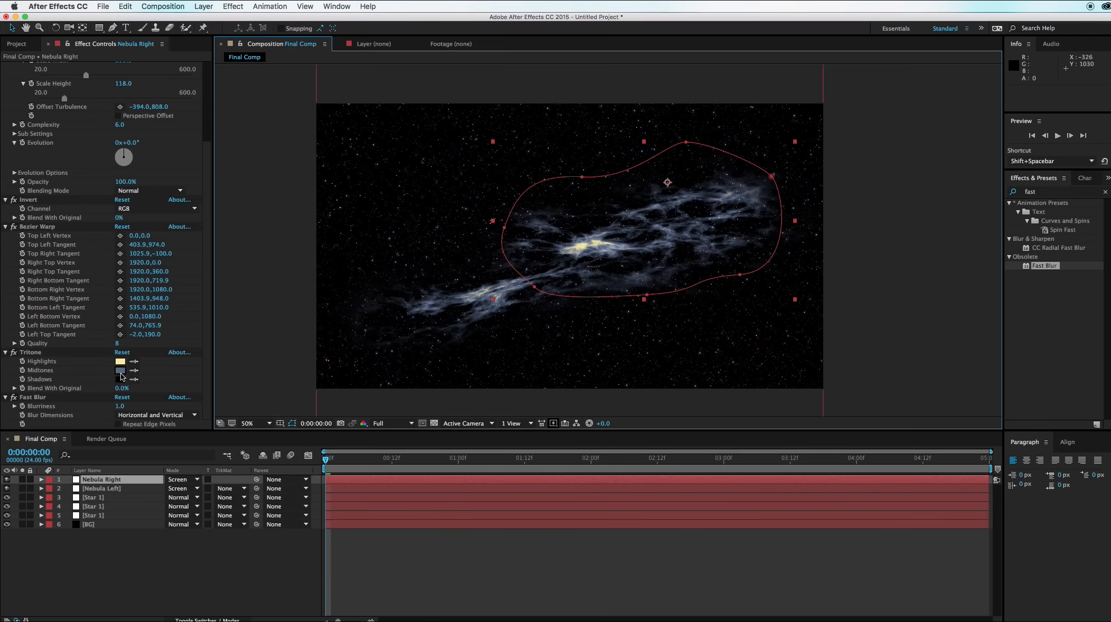
left_click(120, 371)
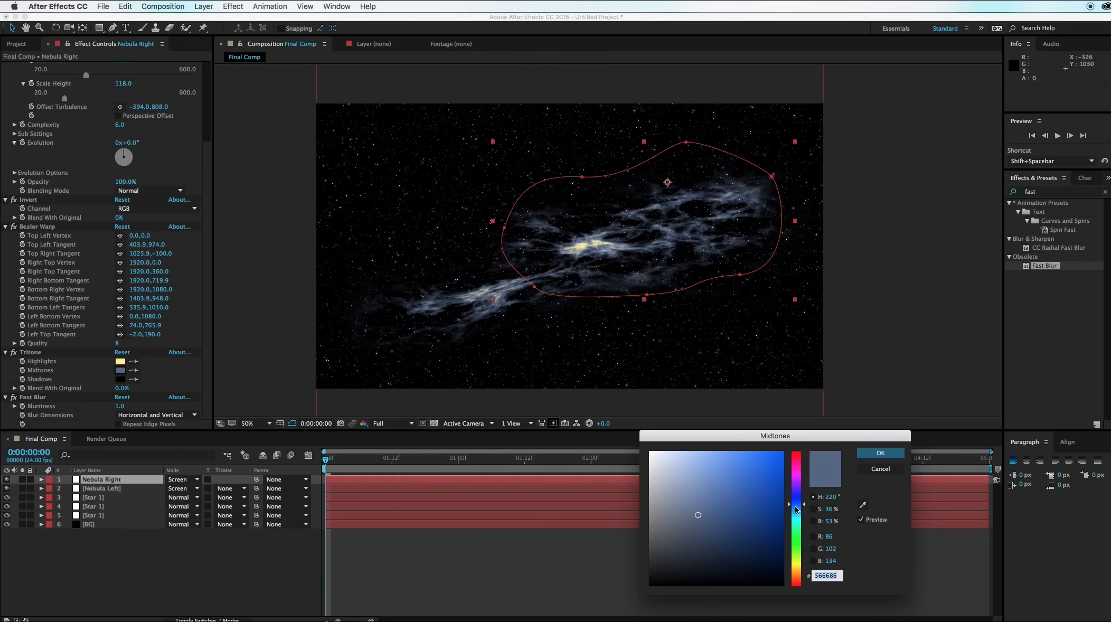
left_click_drag(795, 507, 798, 477)
mouse_move(734, 531)
left_mouse_down()
mouse_move(742, 491)
mouse_move(709, 494)
left_mouse_up()
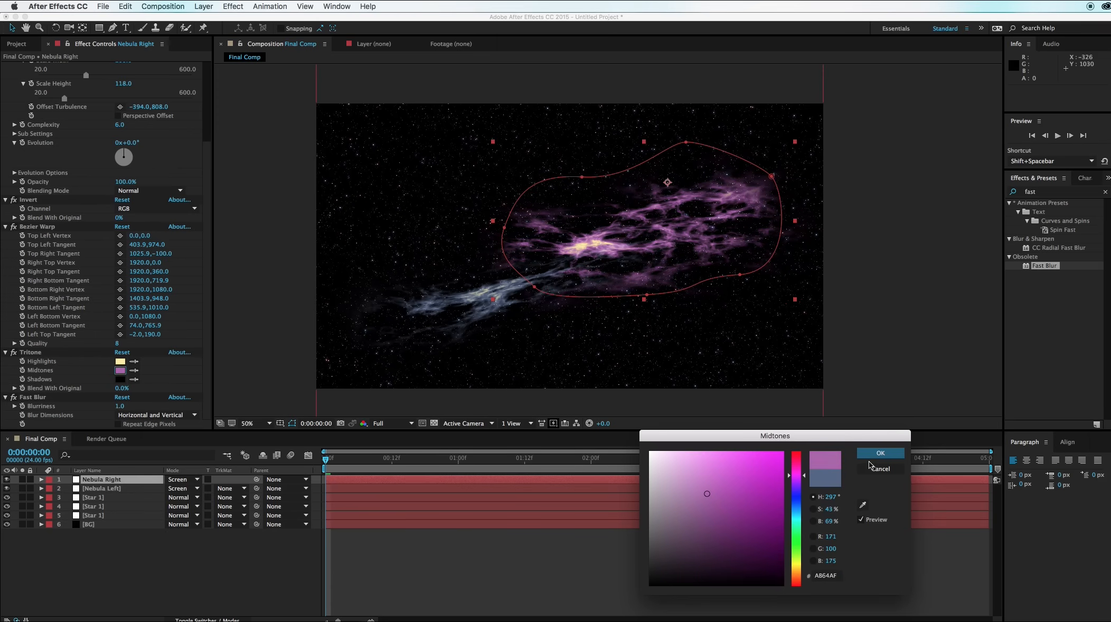
left_click(885, 454)
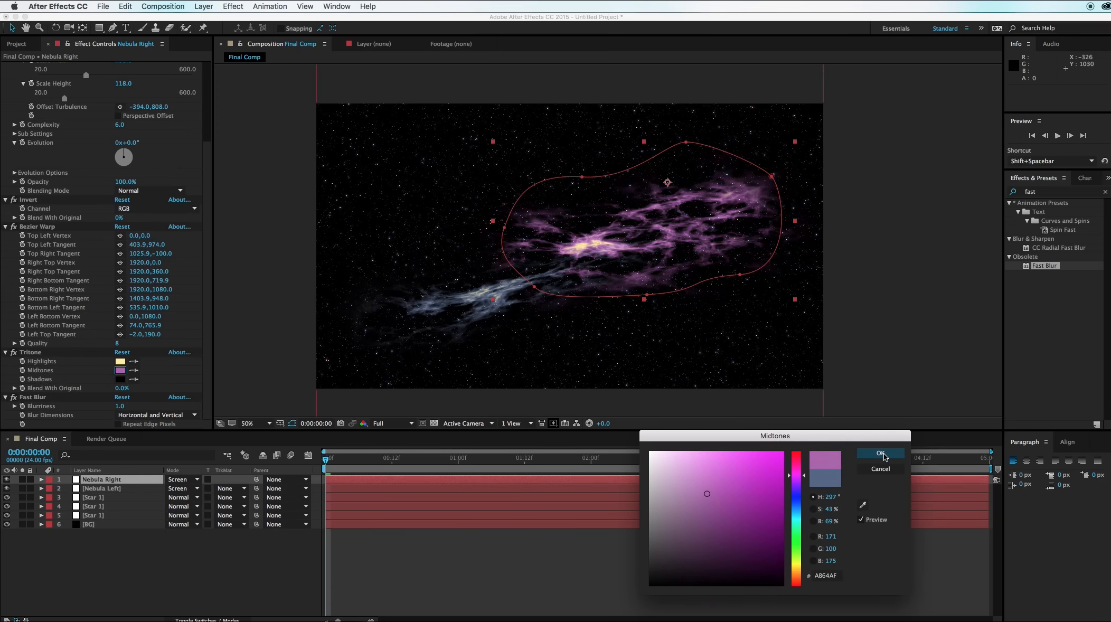
left_click(922, 343)
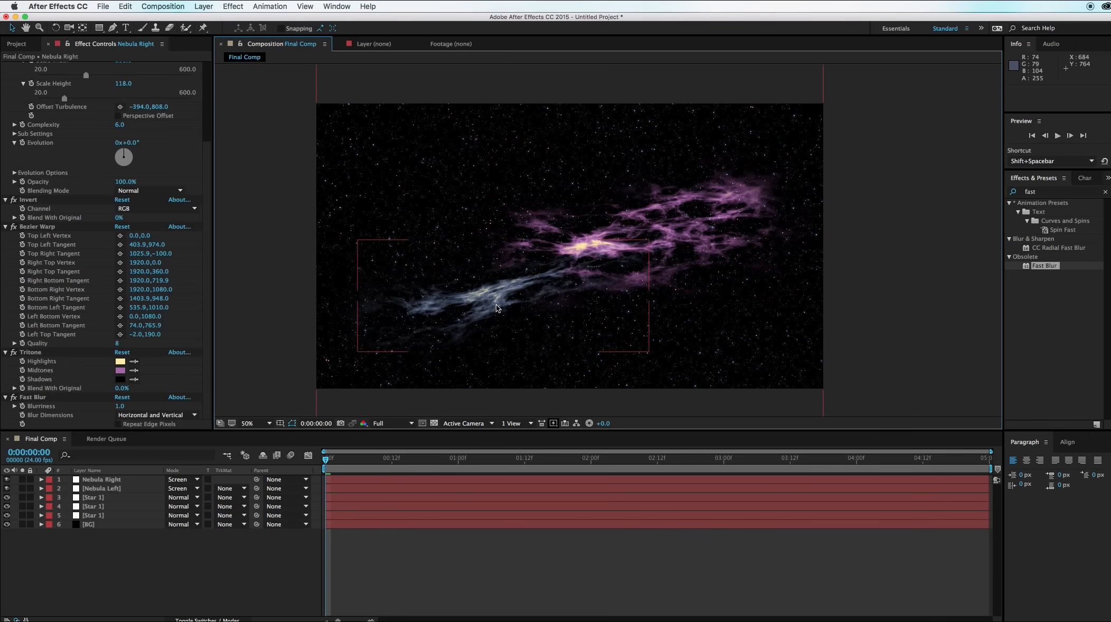
Move Nebula Left down and left to about 722, 620 and set its Turbulent Noise Scale Width to about 302.
left_click_drag(496, 304, 468, 313)
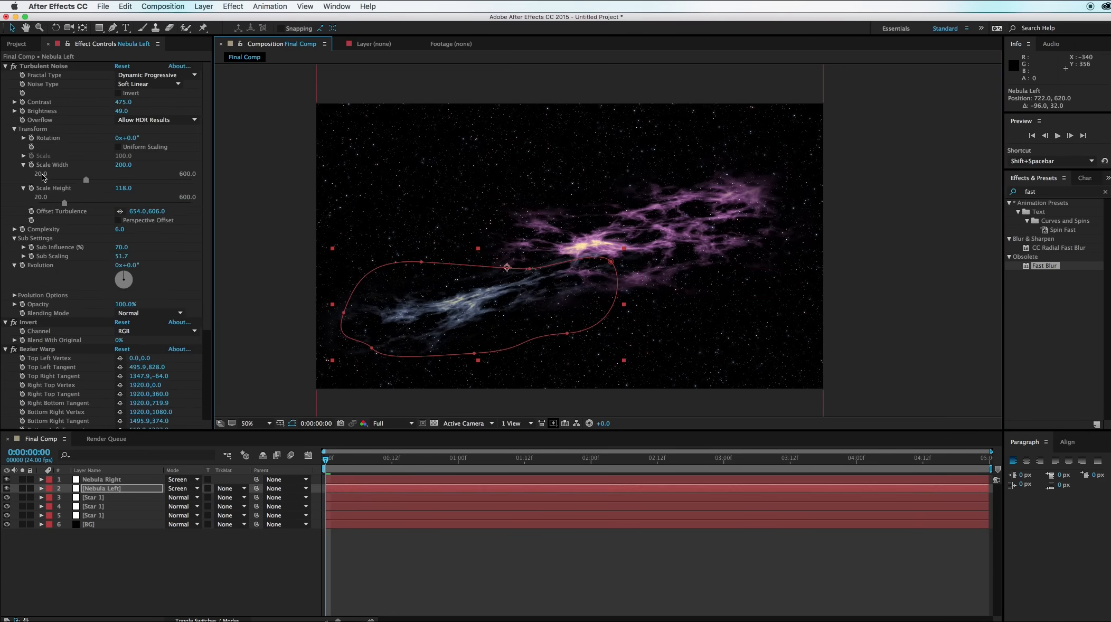
left_click_drag(87, 179, 114, 182)
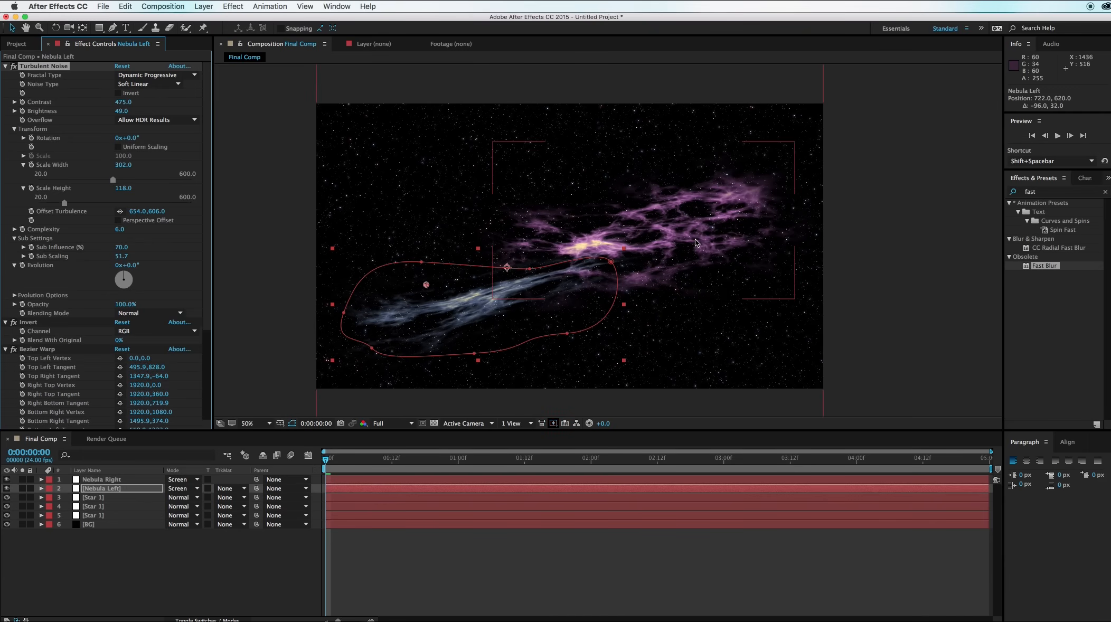
left_click(811, 244)
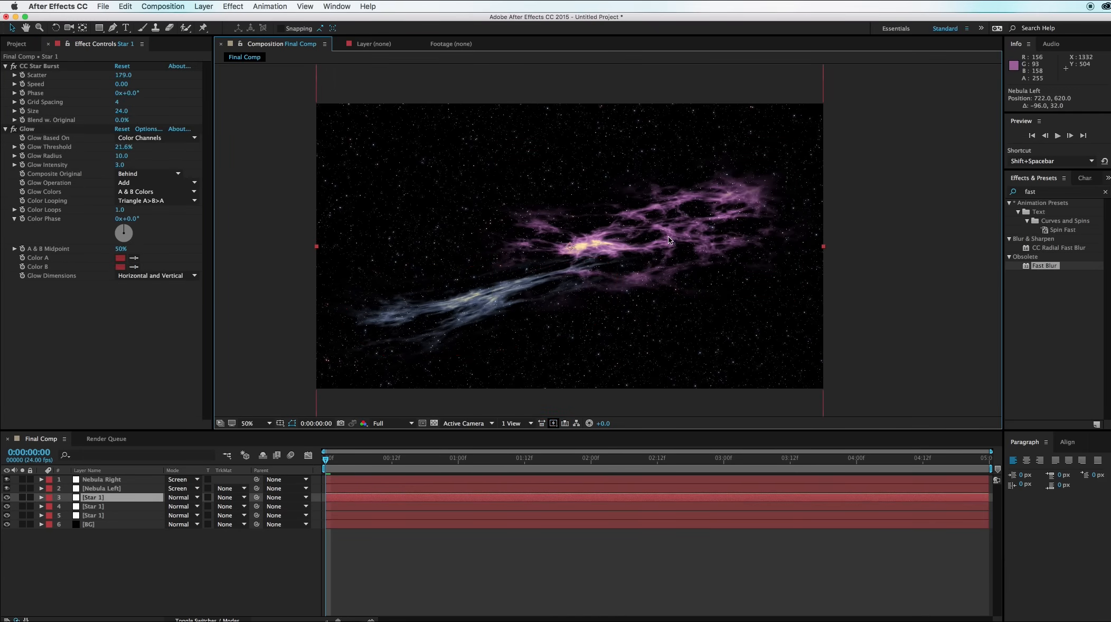
Set Nebula Right's Turbulent Noise Scale Width to 150 and Brightness to 43, and deselect the layer.
left_click(138, 480)
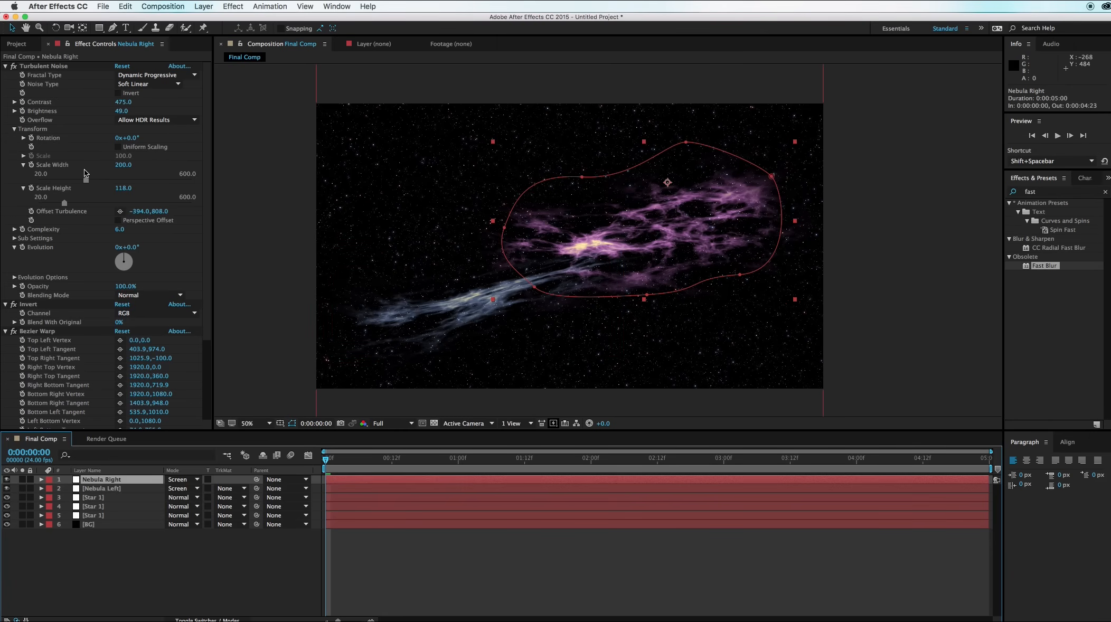
left_click_drag(86, 178, 73, 180)
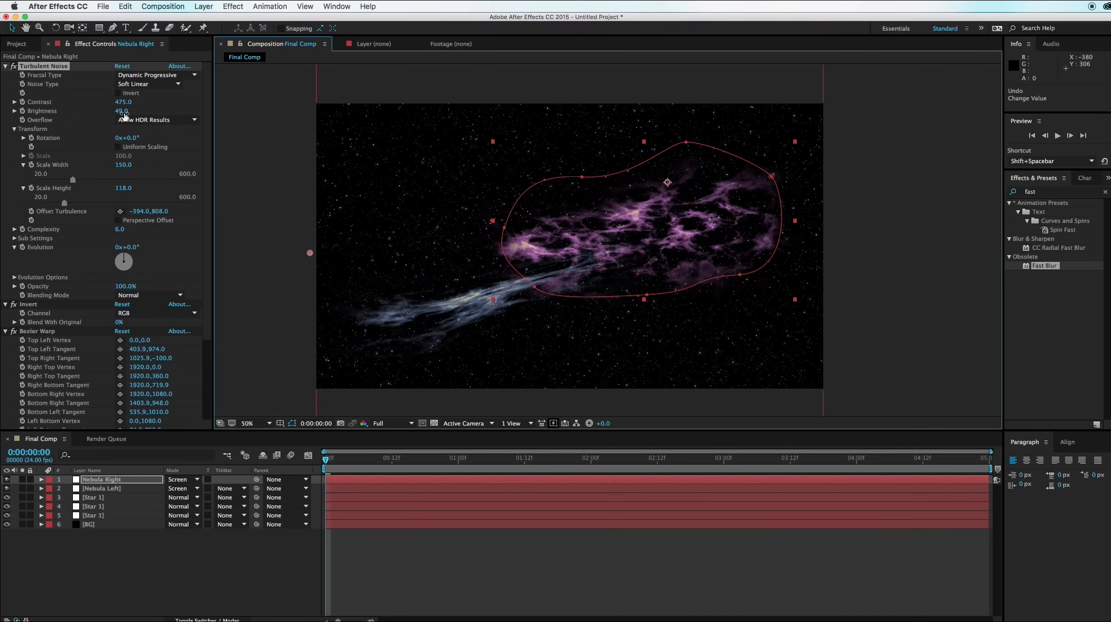
left_click_drag(124, 115, 122, 119)
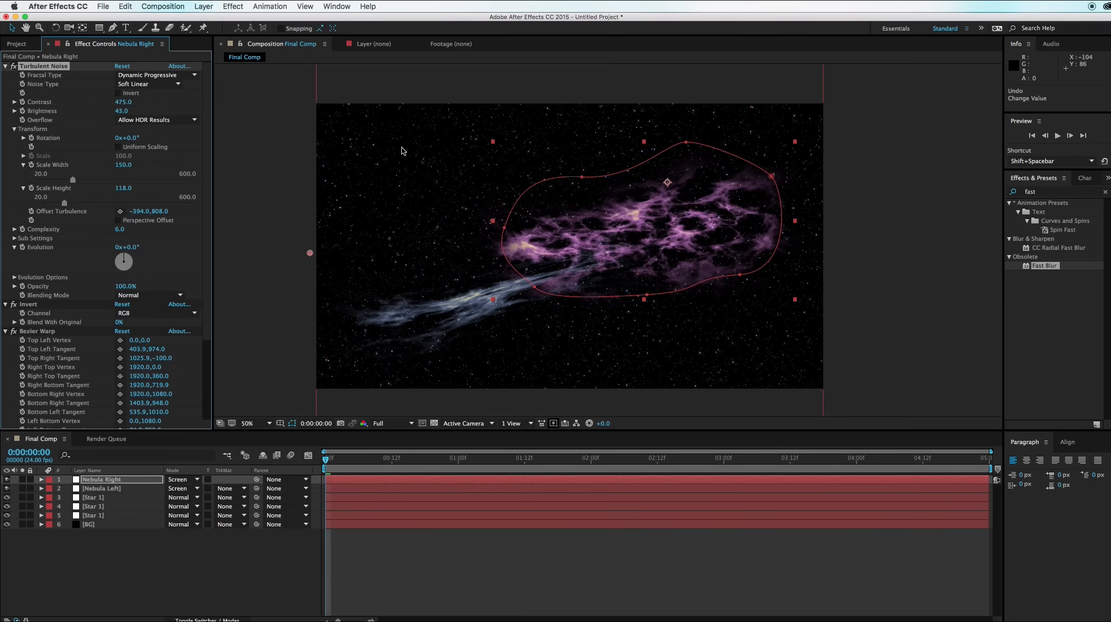
left_click(874, 270)
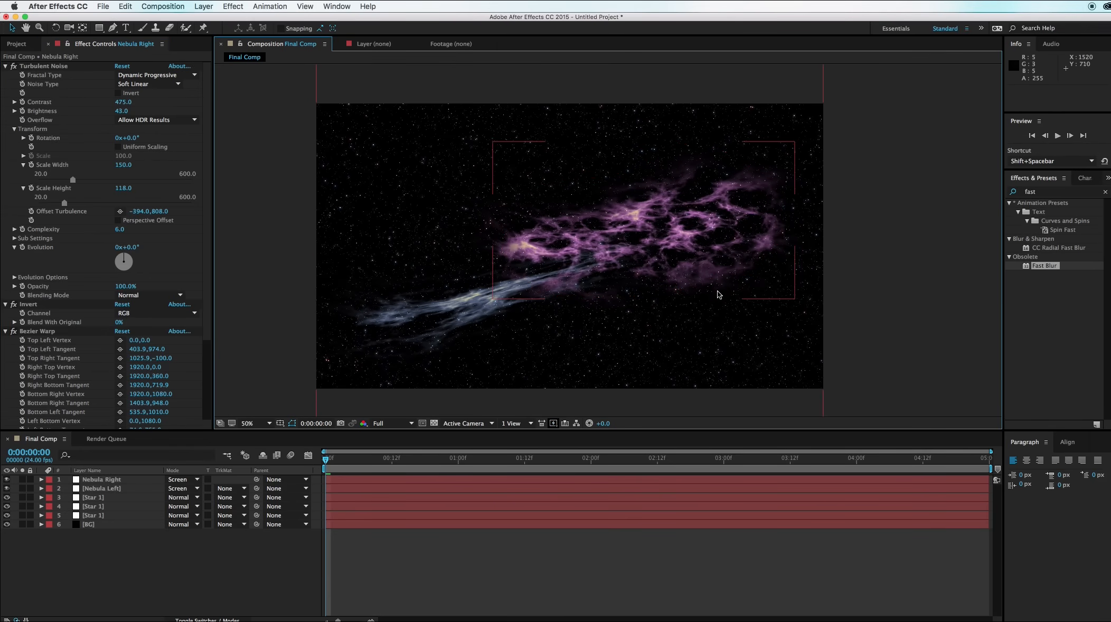
Move Nebula Right's Bezier Warp tangents to about 559.9, 772 (top left) and 1171.9, 832 (bottom right).
left_click(666, 254)
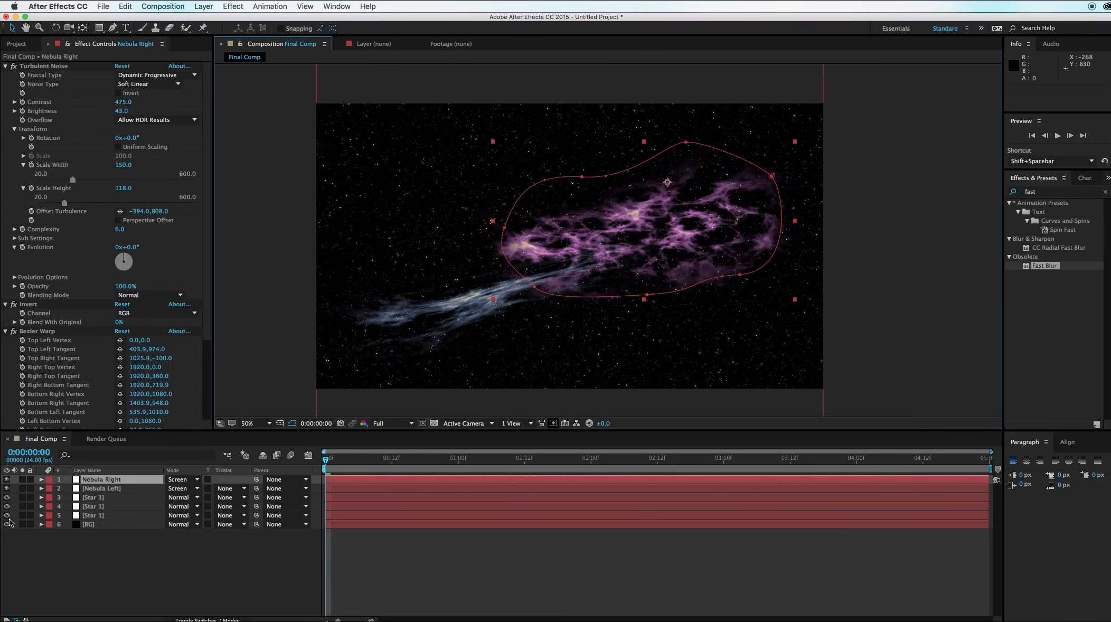
left_click(38, 332)
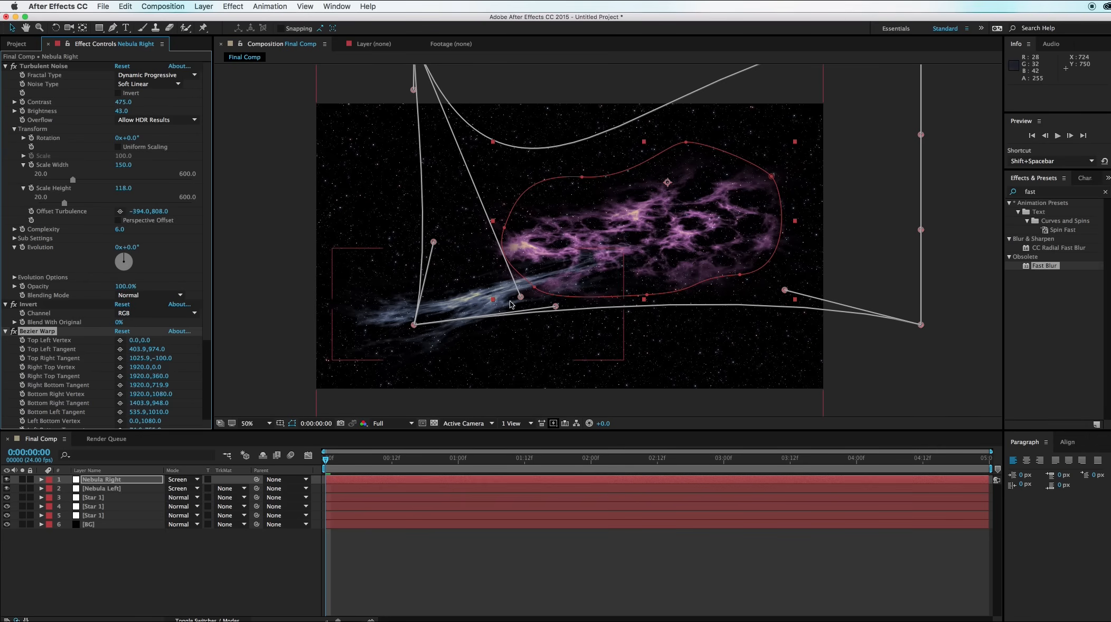
left_click_drag(521, 297, 562, 243)
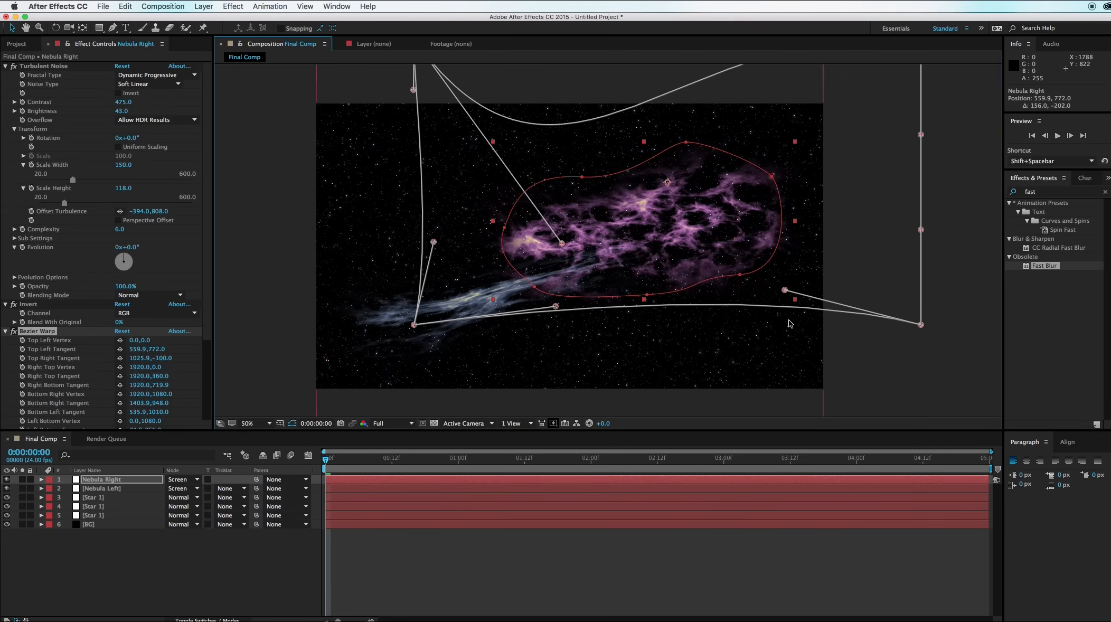
left_click_drag(782, 292, 724, 271)
key("super+z")
left_click_drag(786, 290, 723, 259)
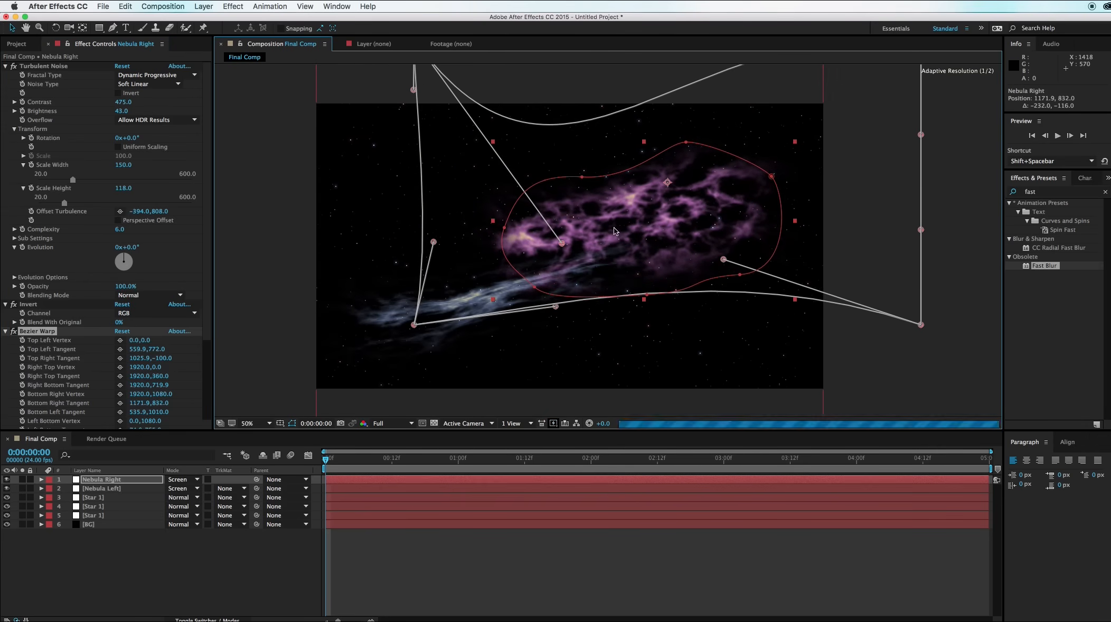
Reshape Nebula Right's mask by moving its upper-middle vertex down and right and its far-left vertex inward and down.
left_click_drag(583, 177, 617, 204)
key("super+z")
left_click(583, 177)
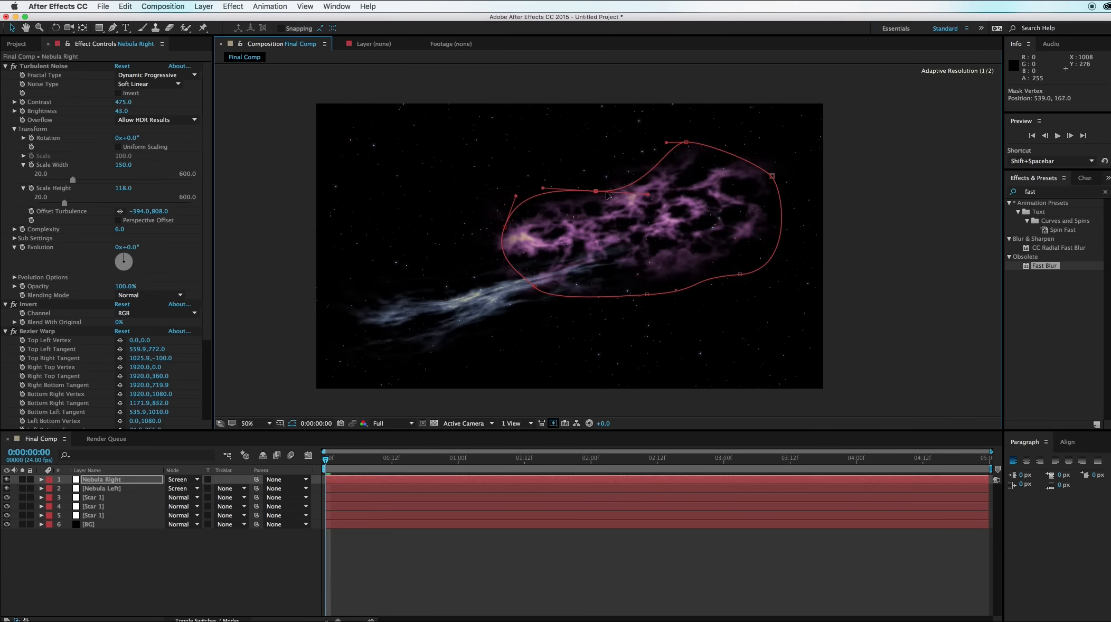
left_click_drag(502, 228, 516, 256)
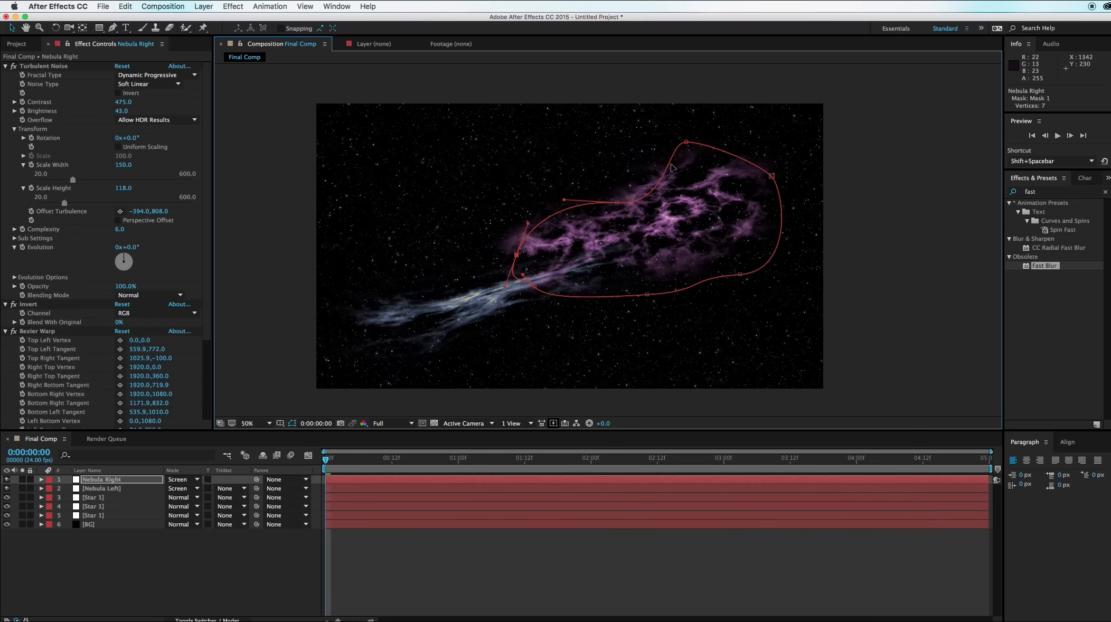
left_click_drag(617, 203, 618, 191)
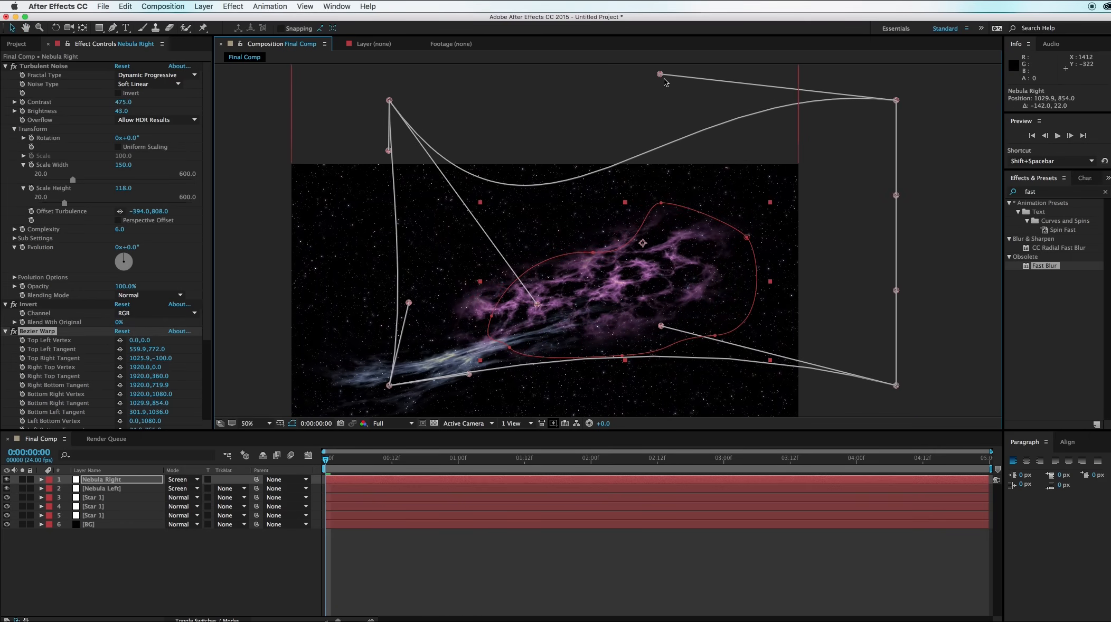
Reshape Nebula Right's Bezier Warp with tangents at about 1149.9, 170 (top right), 647.9, 628 (top left) and 208, 931.9 (left bottom).
left_click_drag(660, 74, 692, 145)
left_click_drag(537, 305, 578, 247)
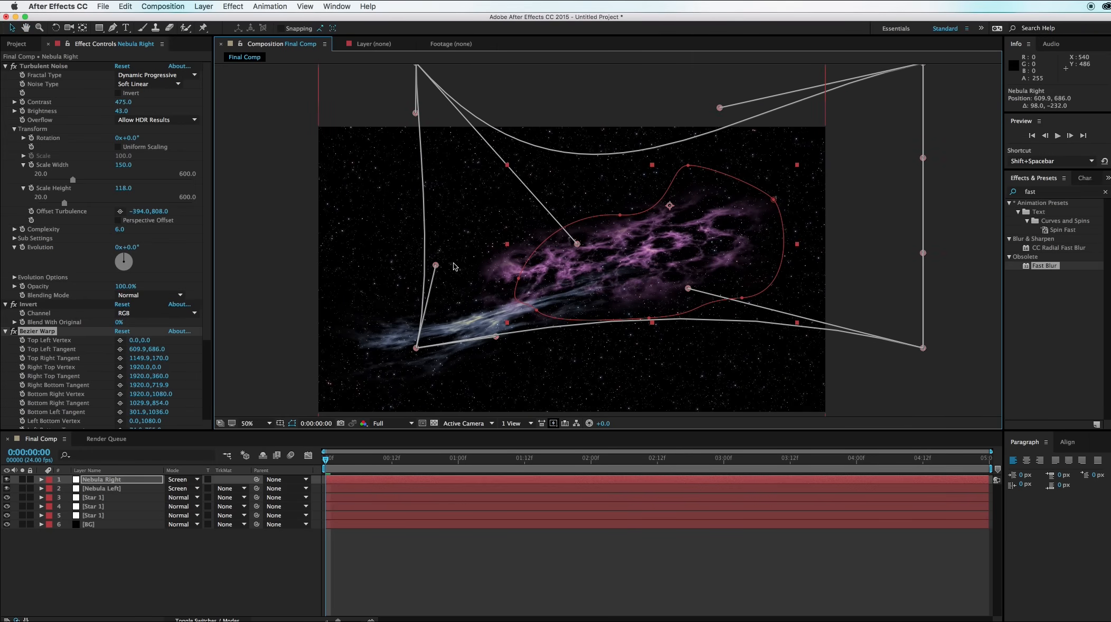
left_click_drag(436, 266, 478, 322)
left_click_drag(578, 244, 588, 229)
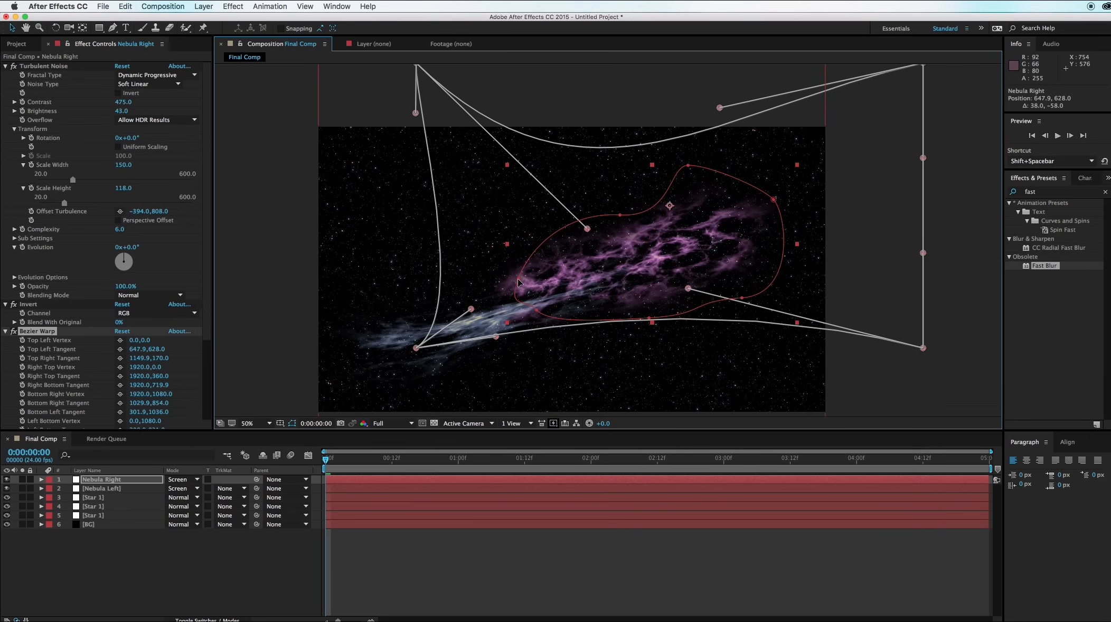
Taper the left end of Nebula Right's mask by lowering its left vertices and angling the upper-middle vertex along the nebula's edge.
left_click_drag(518, 279, 522, 301)
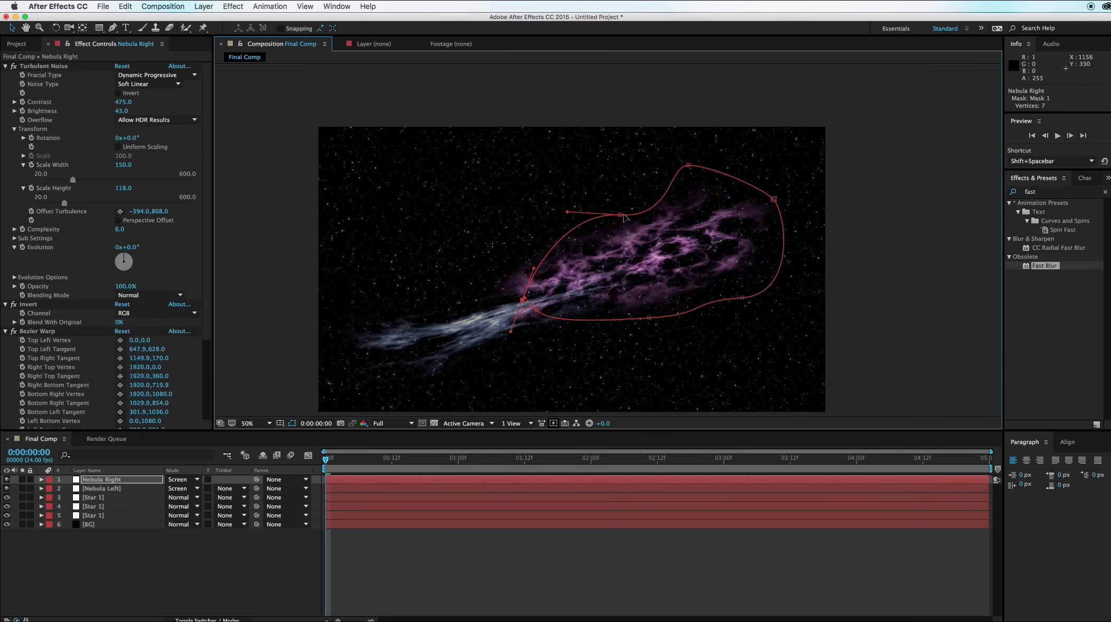
left_click_drag(622, 215, 566, 263)
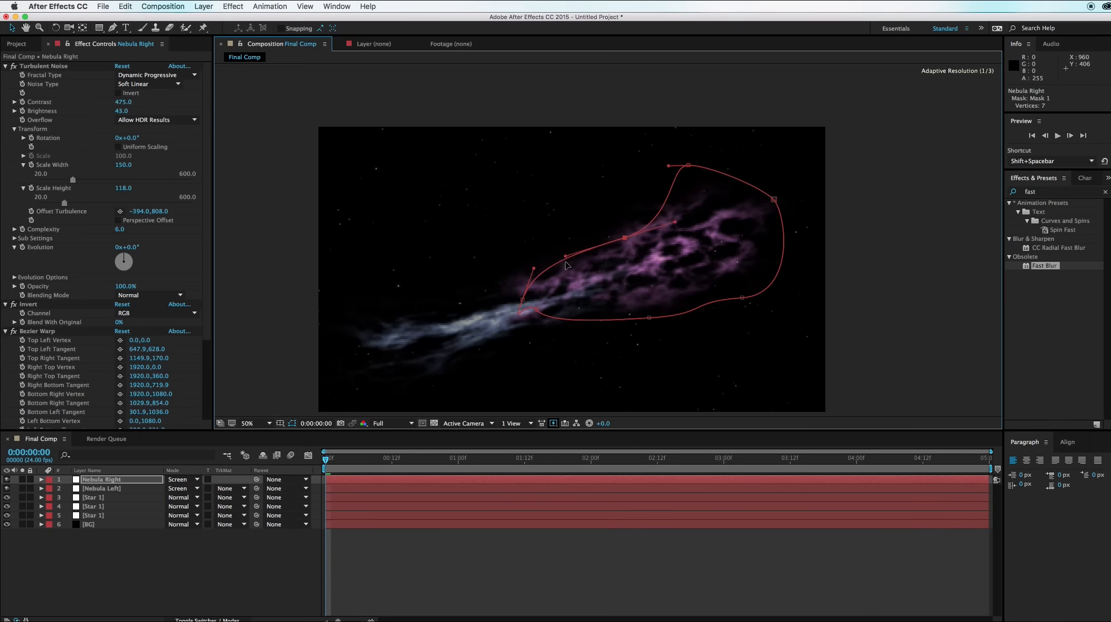
left_click_drag(625, 239, 621, 246)
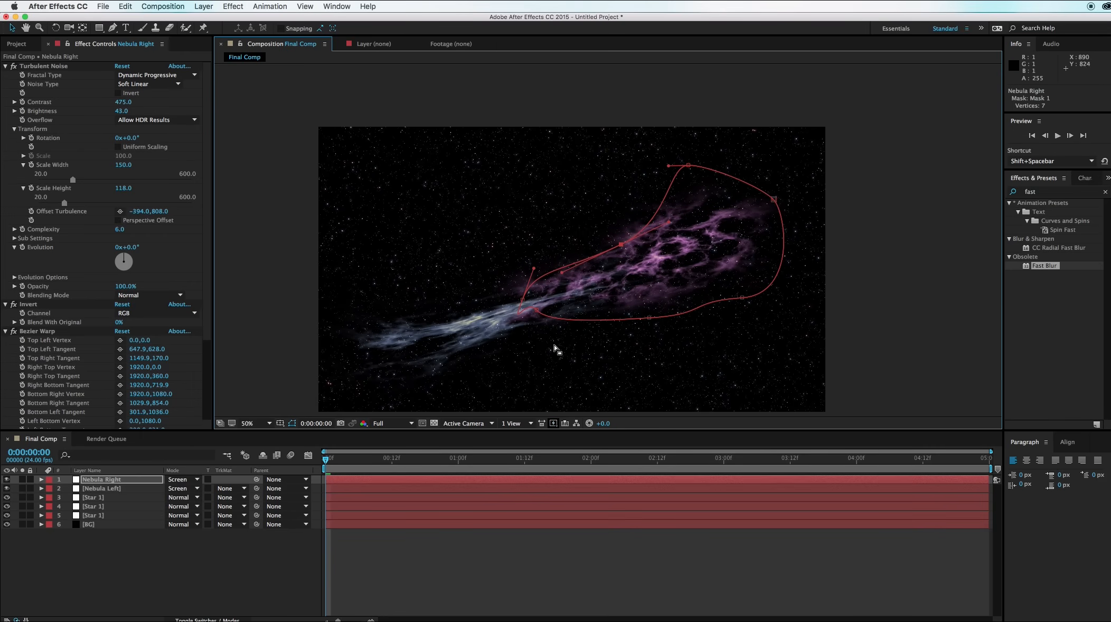
left_click(538, 312)
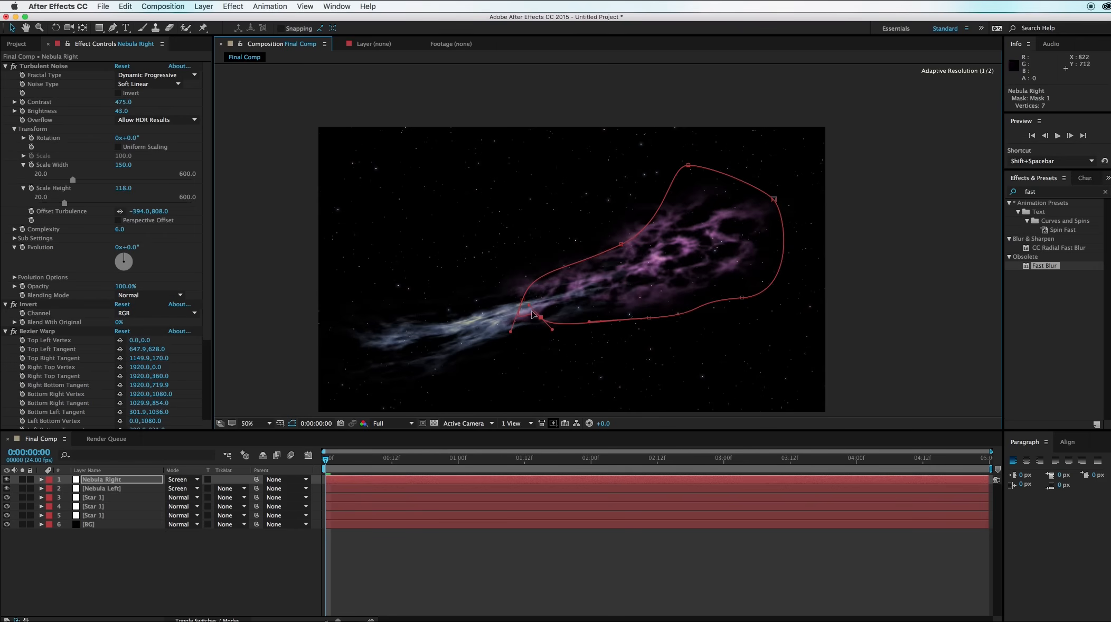
left_click_drag(524, 301, 523, 325)
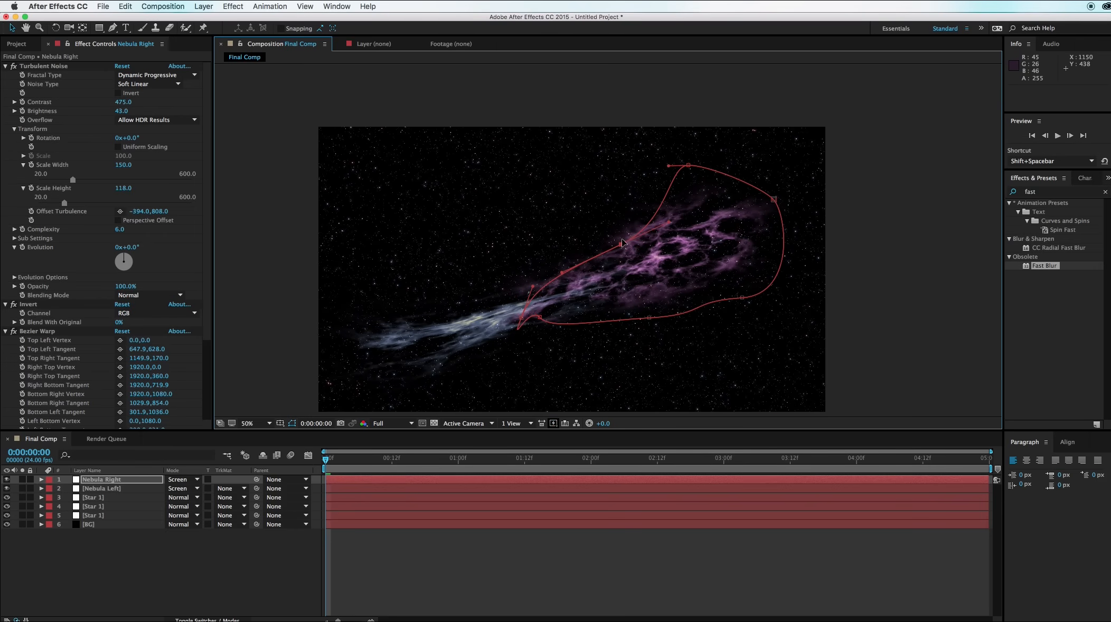
left_click_drag(622, 244, 617, 232)
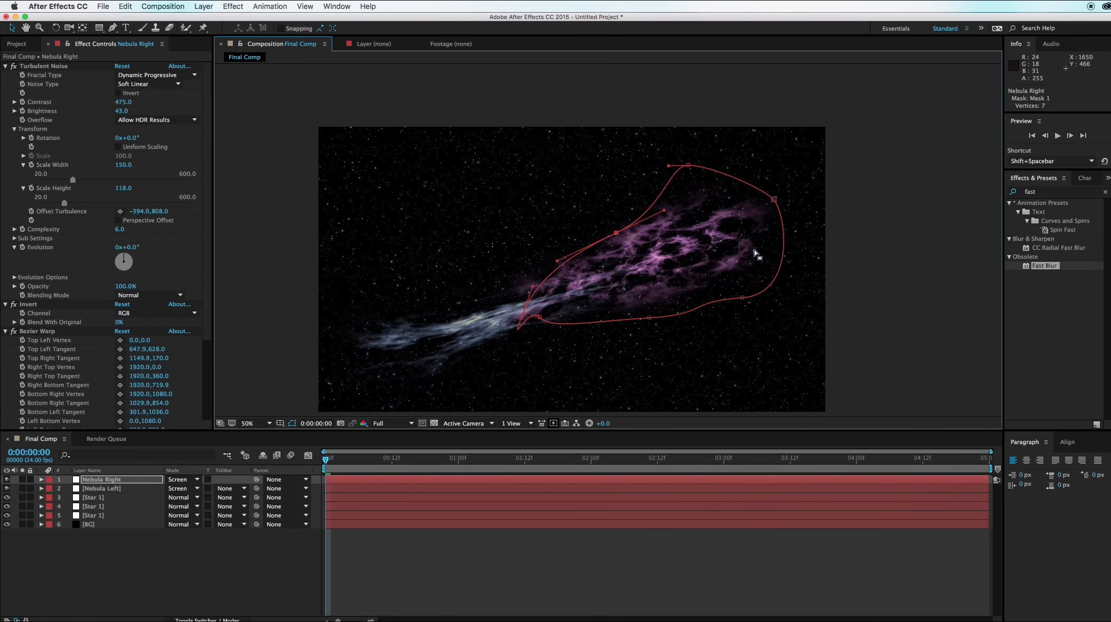
Set Nebula Right's Turbulent Noise Contrast to 355 and Brightness to 25.
scroll(756, 253, "down", 2)
left_click(845, 330)
left_click(843, 355)
scroll(741, 300, "up", 3)
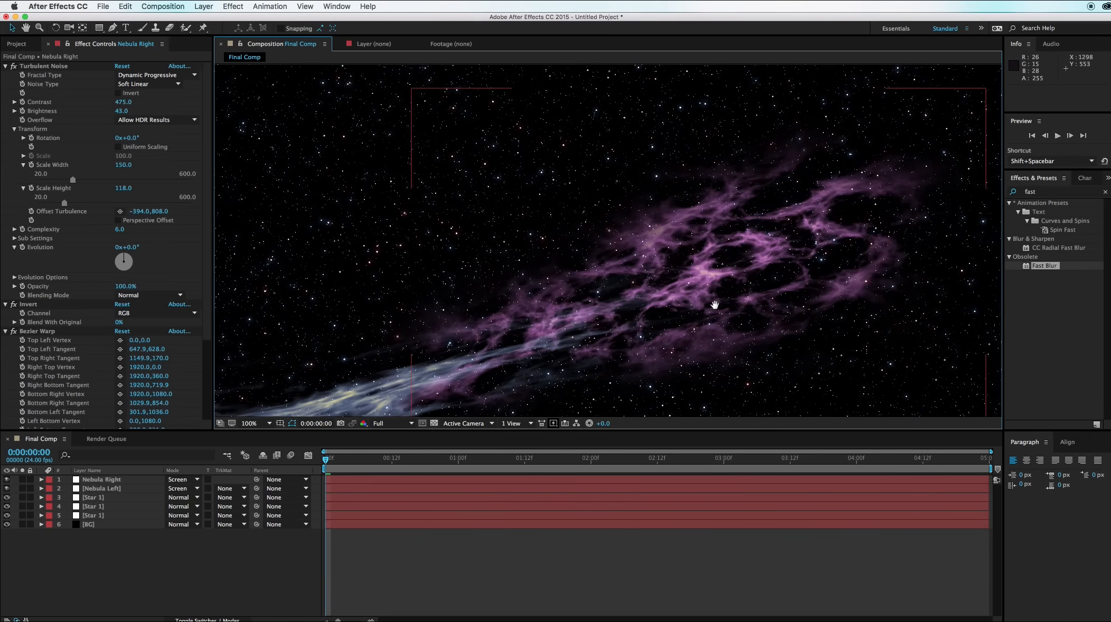
left_click_drag(714, 307, 876, 200)
scroll(932, 201, "down", 1)
left_click_drag(790, 174, 732, 233)
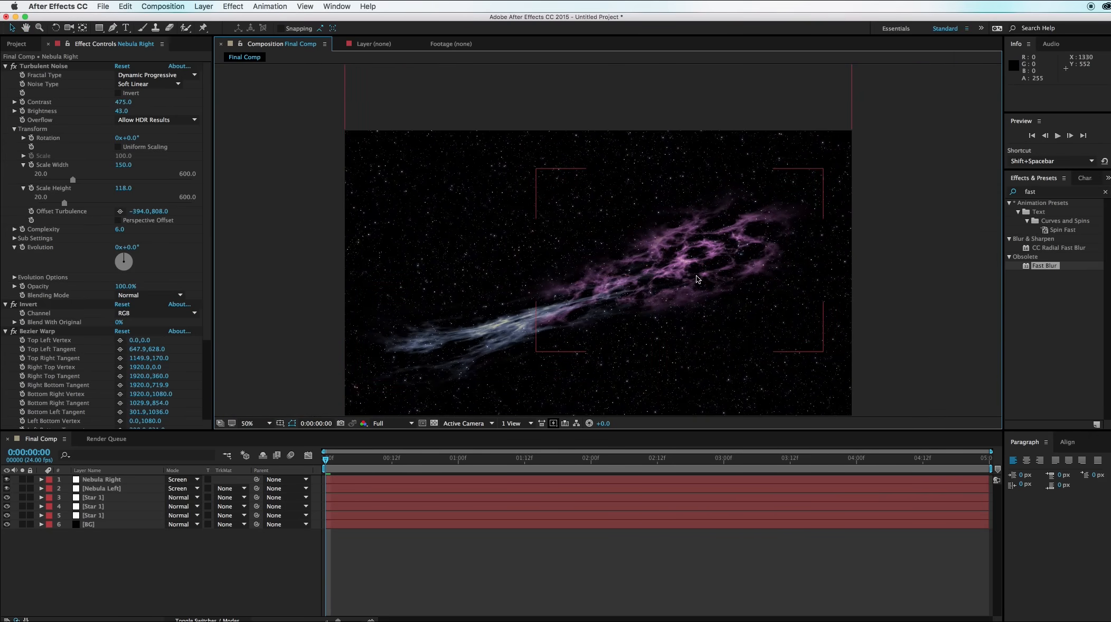
left_click(120, 481)
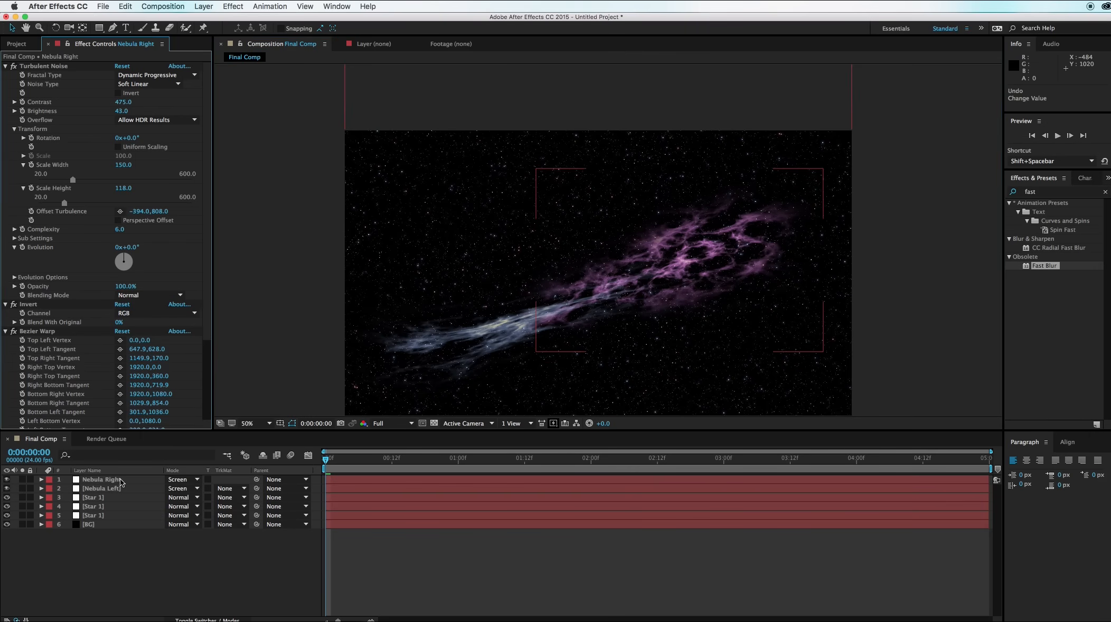
mouse_move(122, 103)
left_mouse_down()
mouse_move(75, 120)
mouse_move(121, 117)
left_mouse_up()
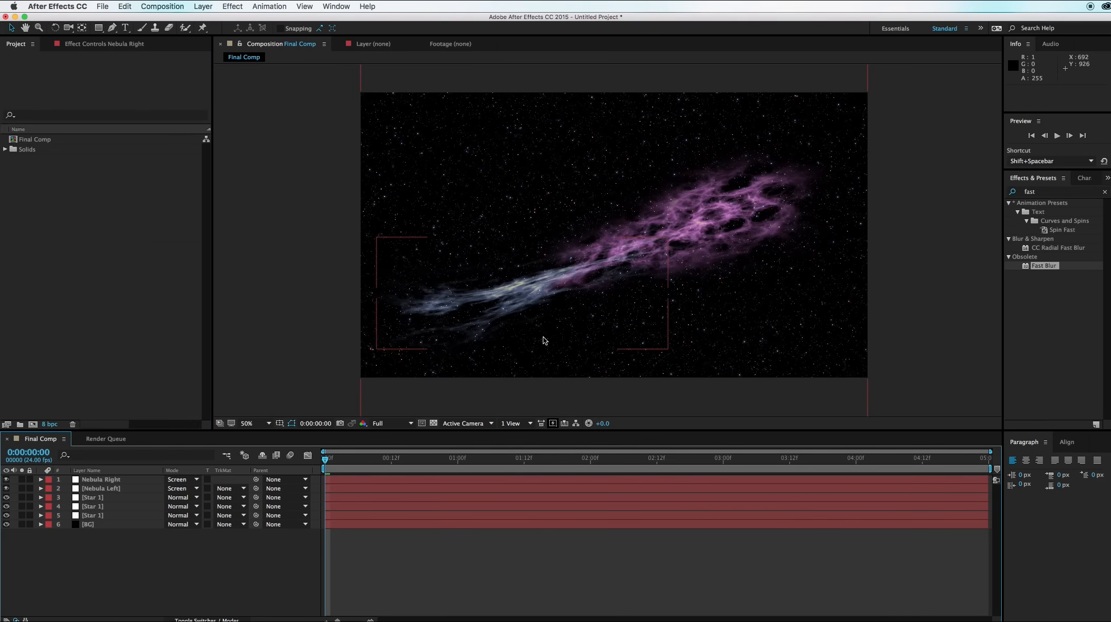
Duplicate the Nebula Right layer and set the copy's Turbulent Noise Evolution to 130° and Brightness to 49.
left_click(99, 481)
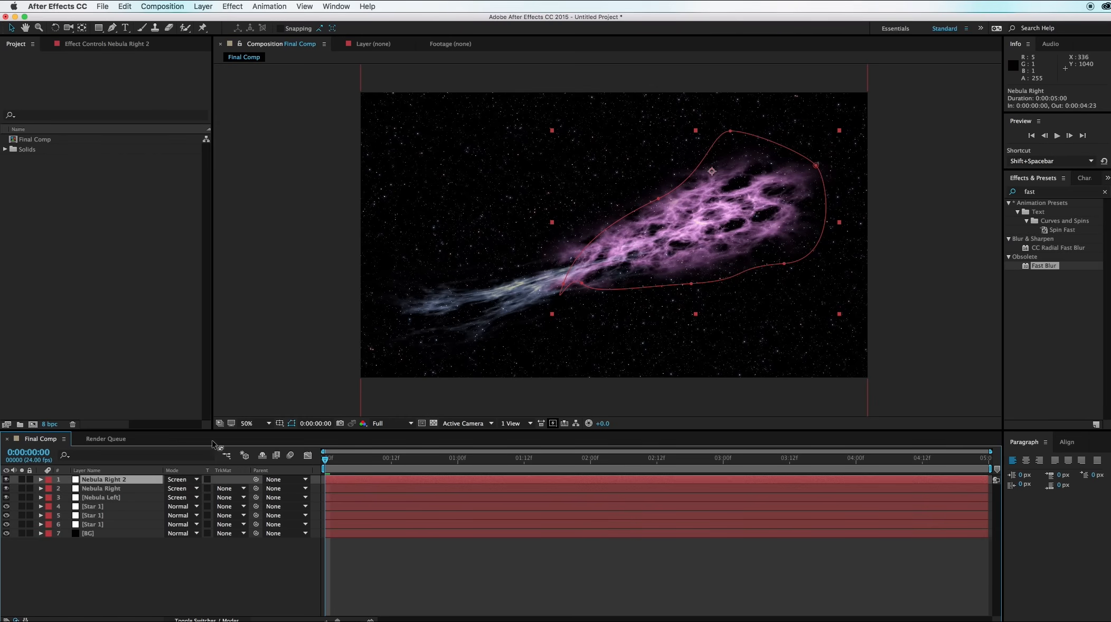
key("super+d")
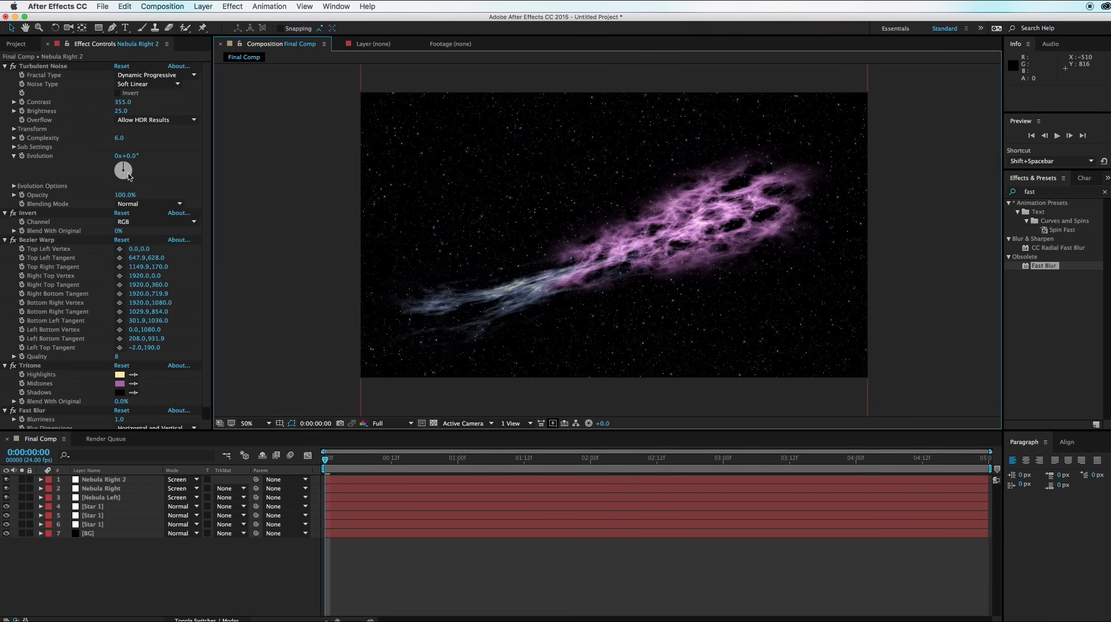
left_click_drag(125, 169, 133, 180)
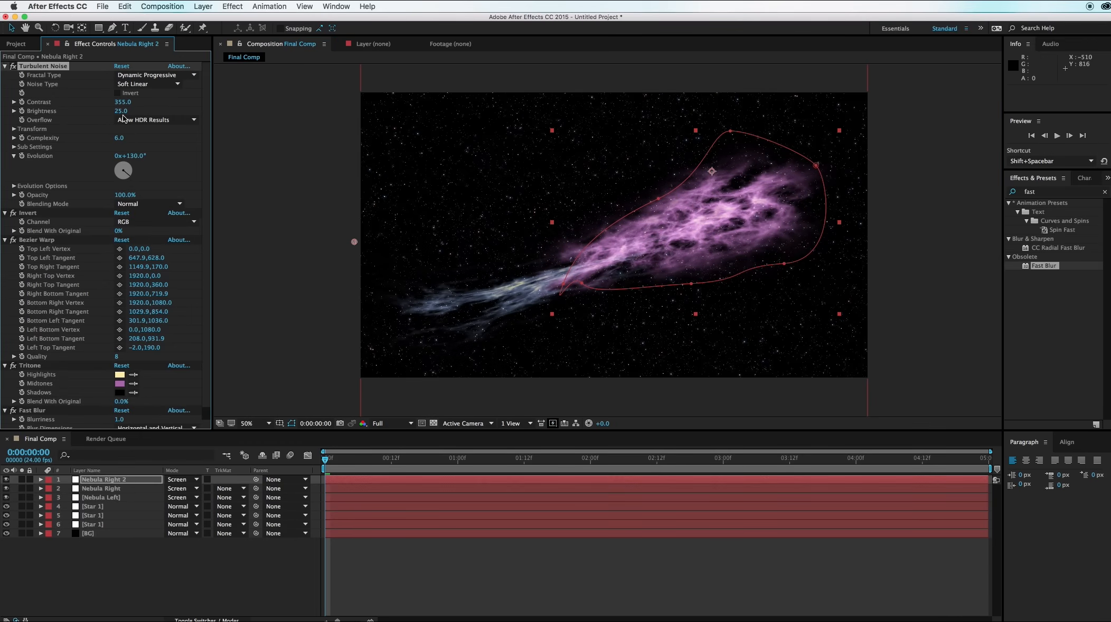
left_click_drag(122, 112, 134, 111)
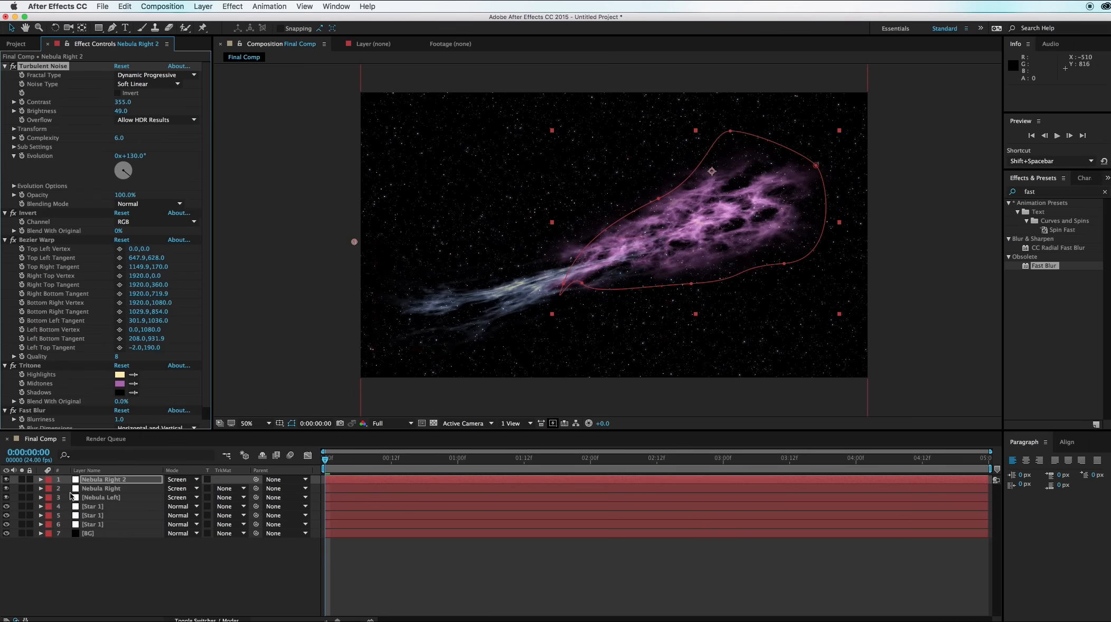
Solo the duplicated Nebula Right layer and rename it Nebula Cloud 1.
left_click(22, 480)
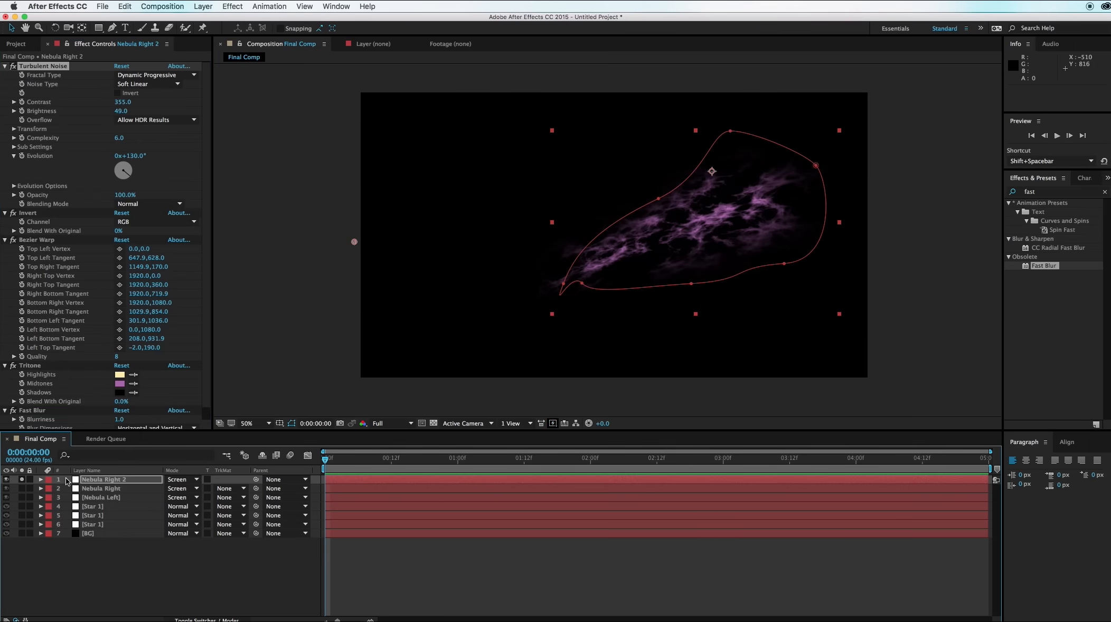
left_click(102, 482)
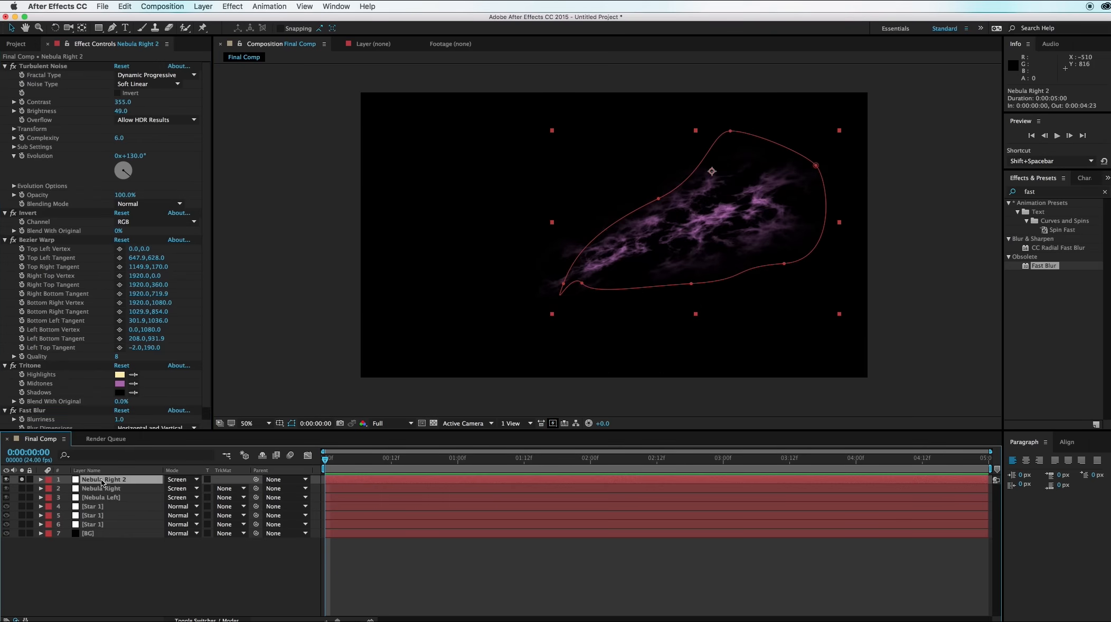
key("Return")
type("N")
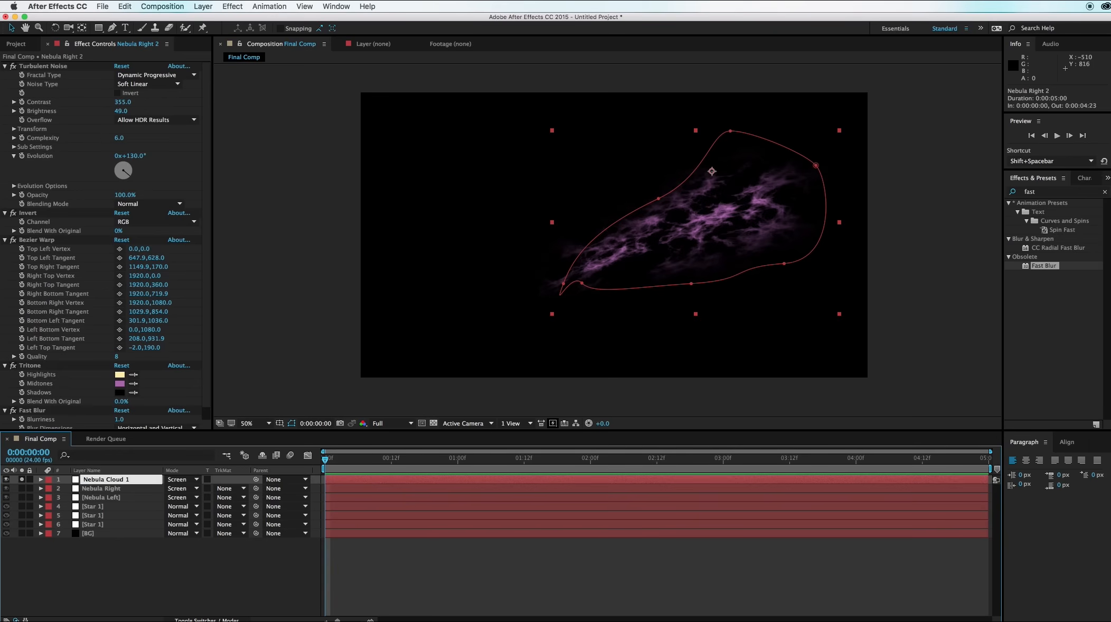
key("Return")
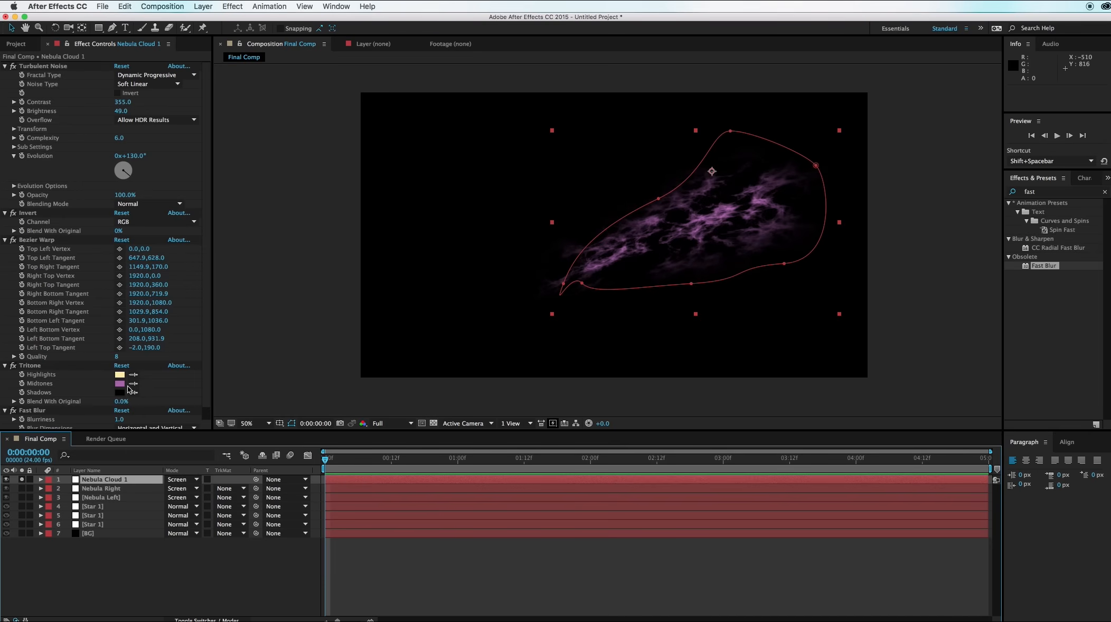
Set Nebula Cloud 1's Fast Blur Blurriness to 27.
left_click(125, 421)
left_click_drag(126, 420, 135, 421)
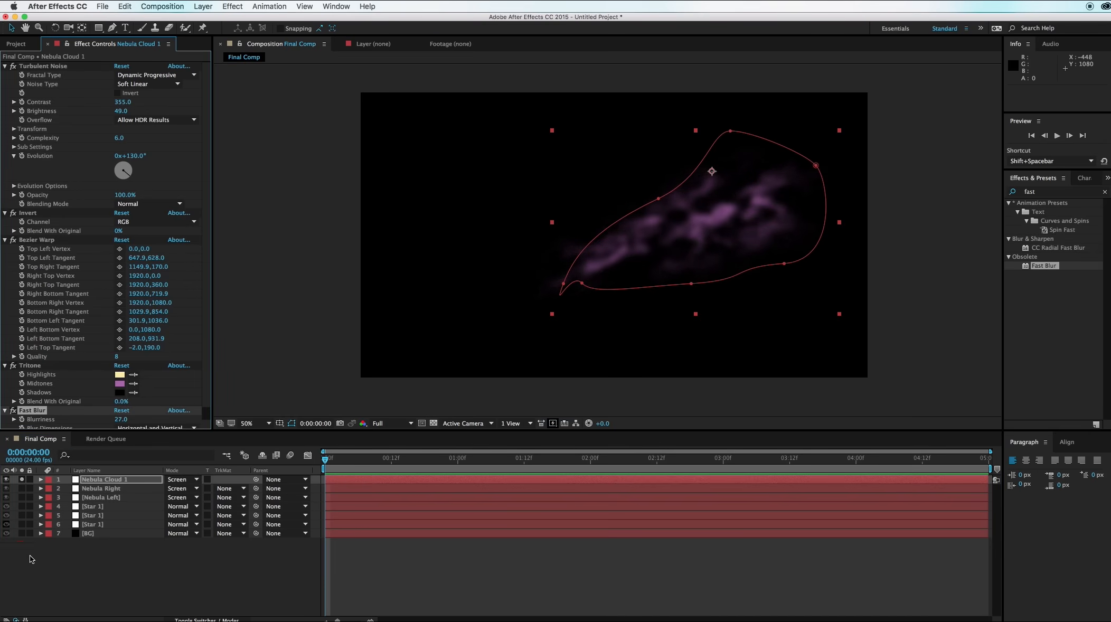
Duplicate Nebula Cloud 1 and set the copy's Turbulent Noise Scale Width to 114, Scale Height to 78, Evolution to 266° and Brightness to 63.
left_click(122, 481)
key("ctrl+d")
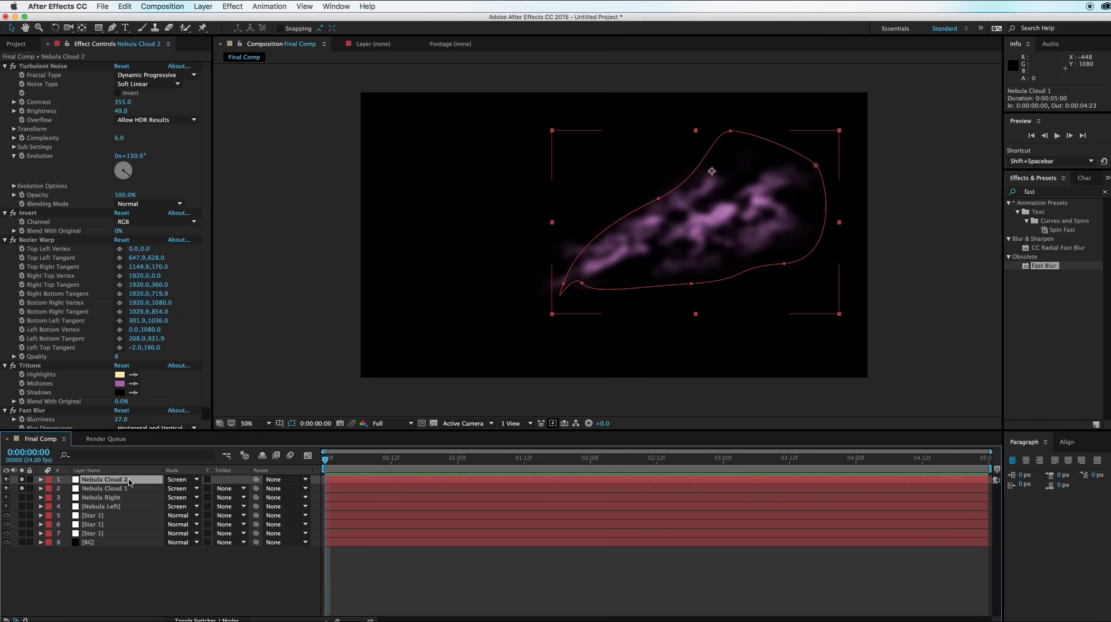
left_click(15, 130)
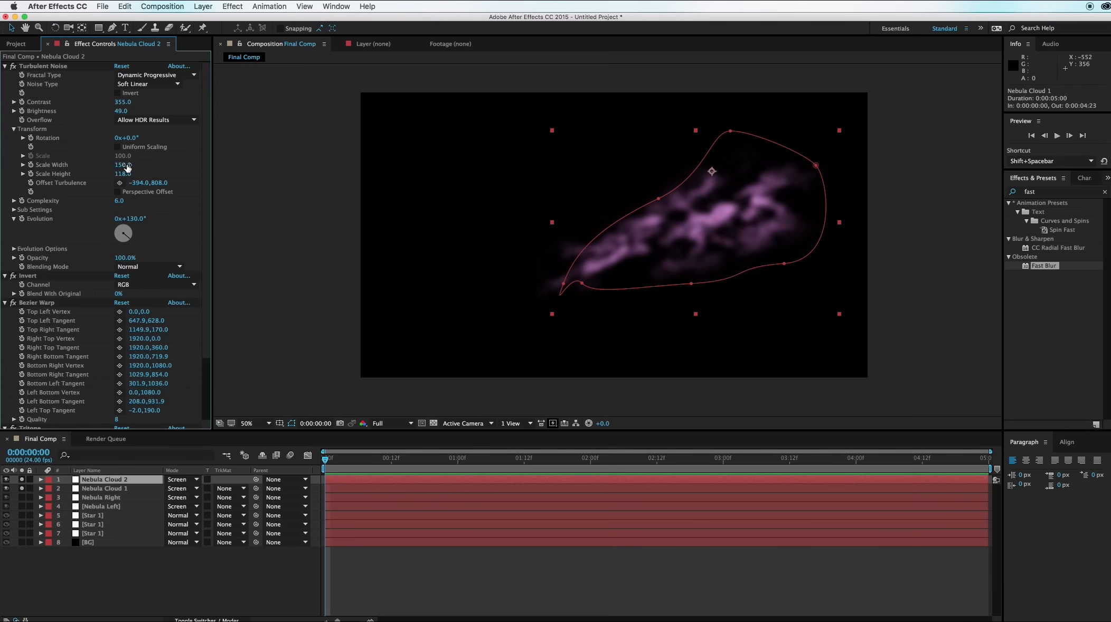
mouse_move(127, 167)
left_mouse_down()
mouse_move(108, 192)
mouse_move(122, 165)
left_mouse_up()
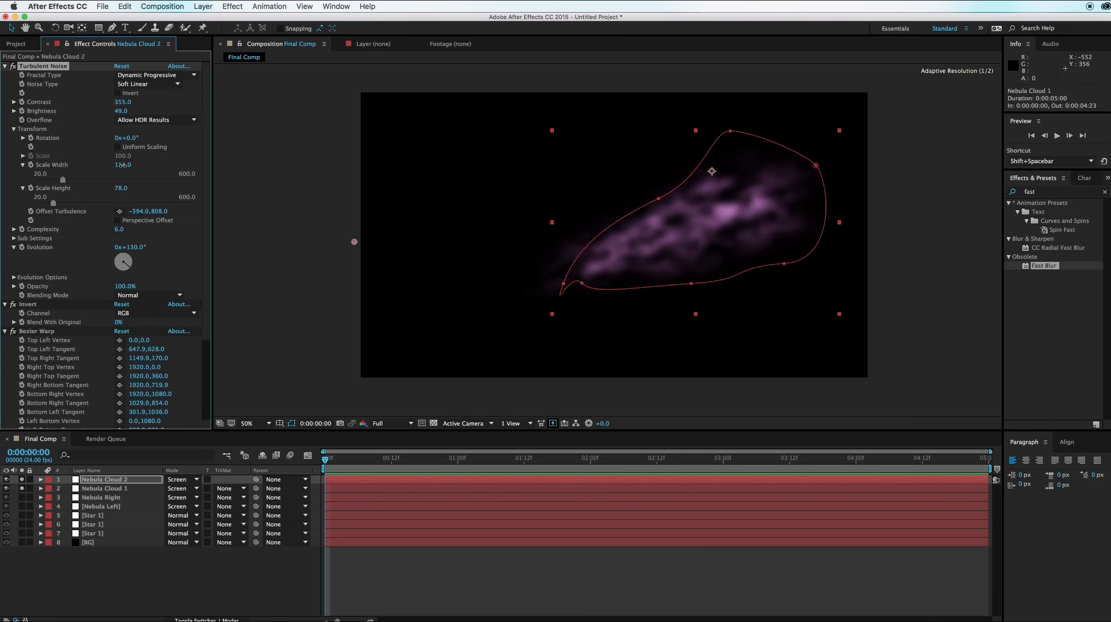
left_click_drag(125, 268, 104, 265)
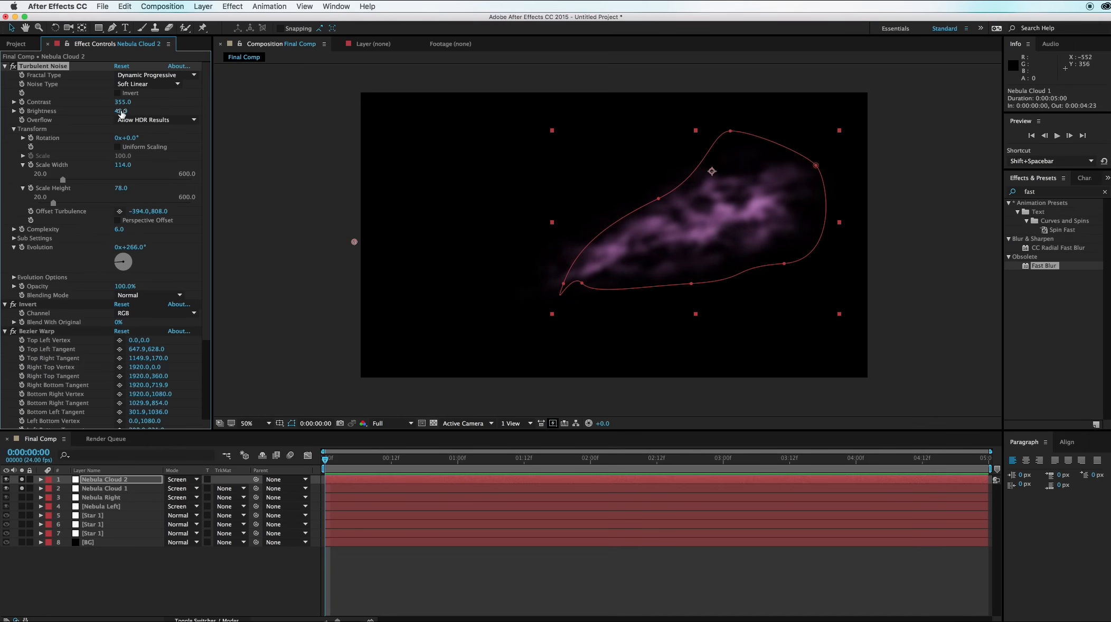
left_click_drag(121, 111, 128, 111)
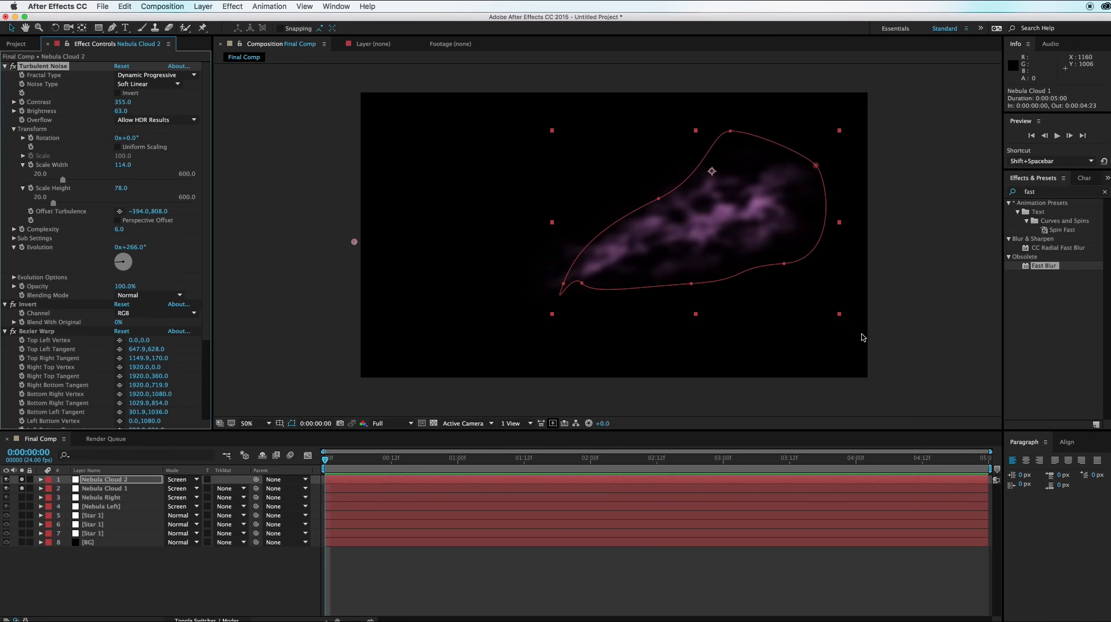
Reshape Nebula Cloud 2's mask, bulging its lower-right point outward and pulling the lower-middle and upper-left points inward.
left_click_drag(786, 265, 810, 290)
left_click(693, 282)
left_click_drag(692, 283, 707, 246)
left_click(660, 202)
left_click_drag(662, 207, 639, 226)
mouse_move(732, 136)
left_mouse_down()
mouse_move(705, 114)
mouse_move(714, 107)
mouse_move(744, 142)
mouse_move(733, 132)
left_mouse_up()
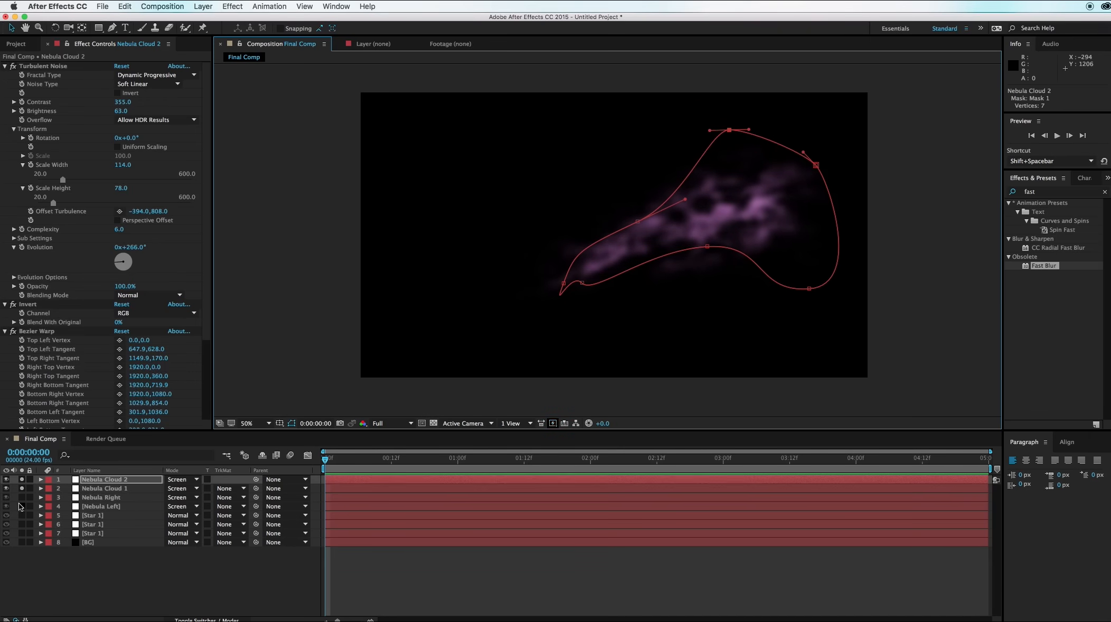
Turn off solo on Nebula Cloud 2 and Nebula Cloud 1 and inspect the full composite.
left_click(22, 480)
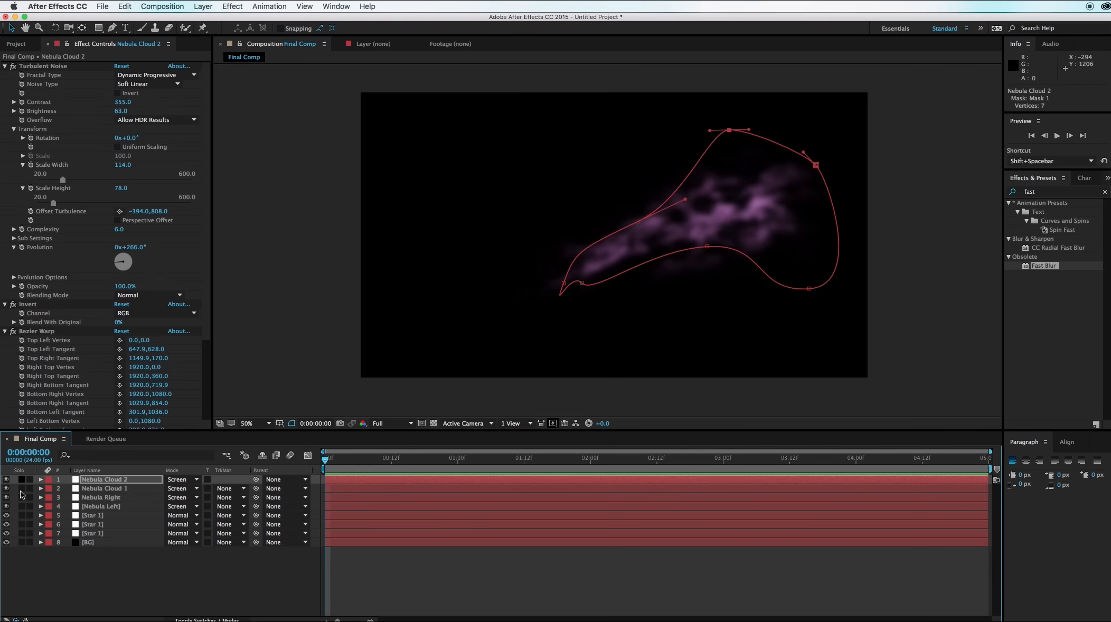
left_click(23, 490)
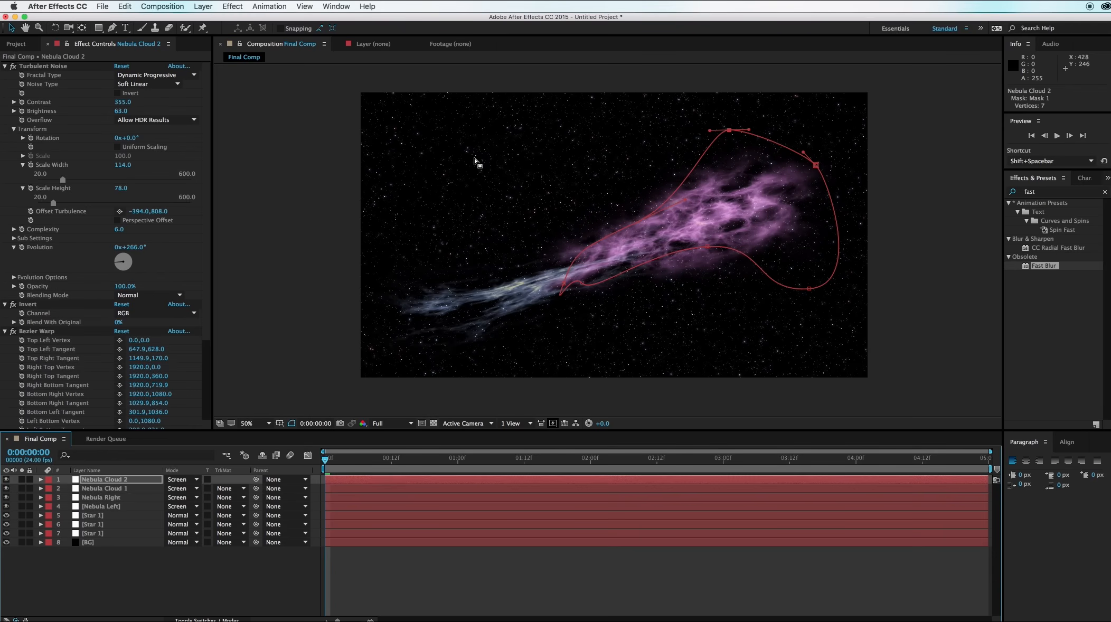
scroll(787, 243, "up", 2)
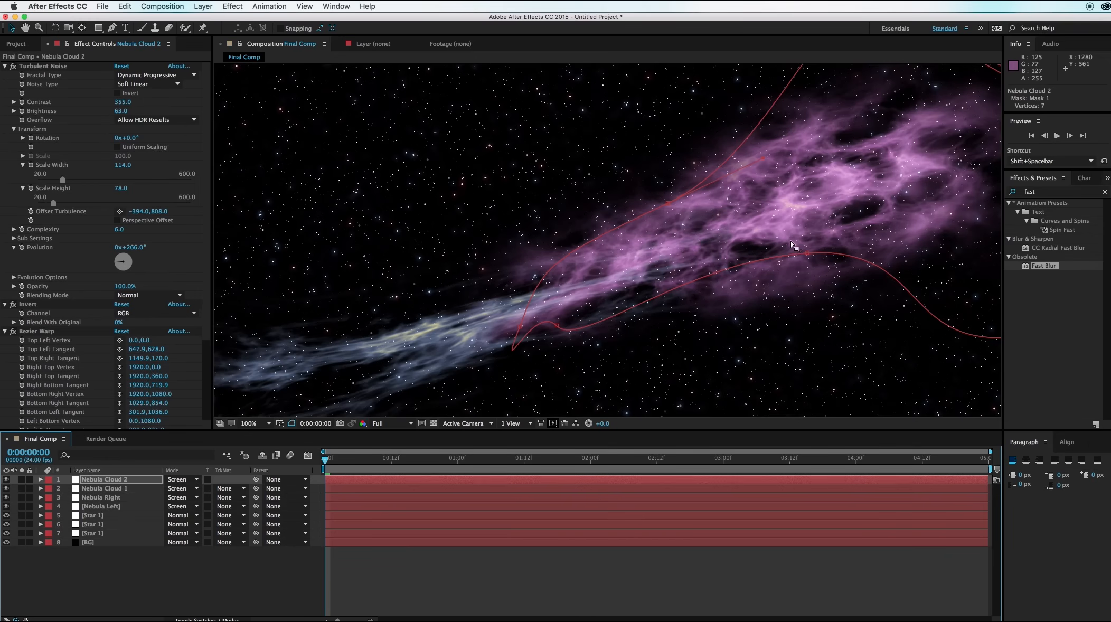
left_click_drag(734, 249, 693, 307)
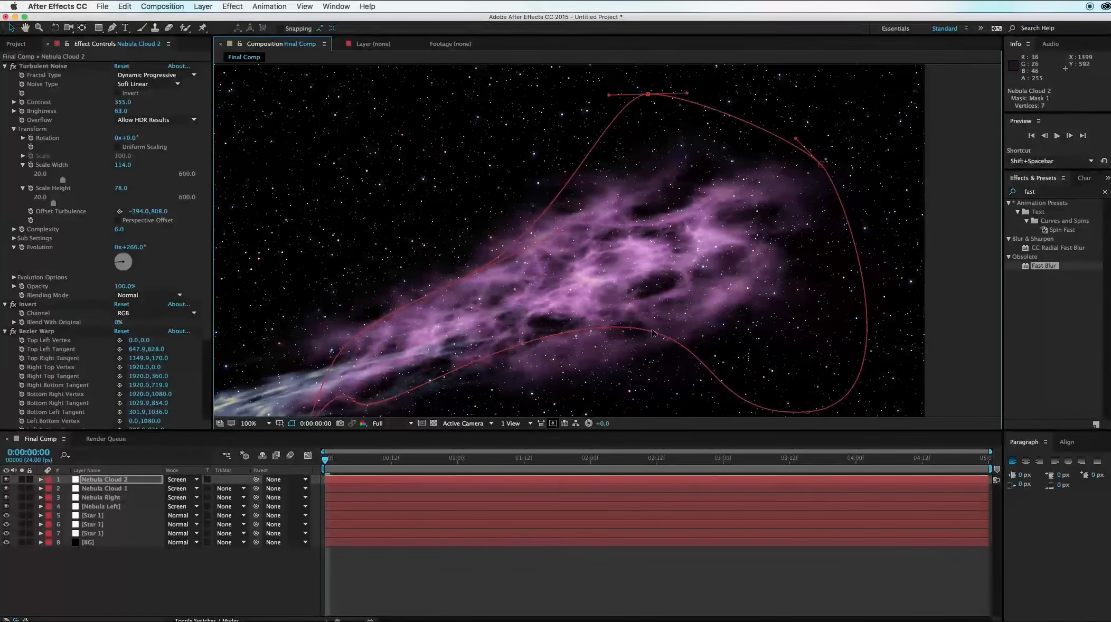
left_click_drag(661, 277, 648, 296)
key("comma")
key("comma")
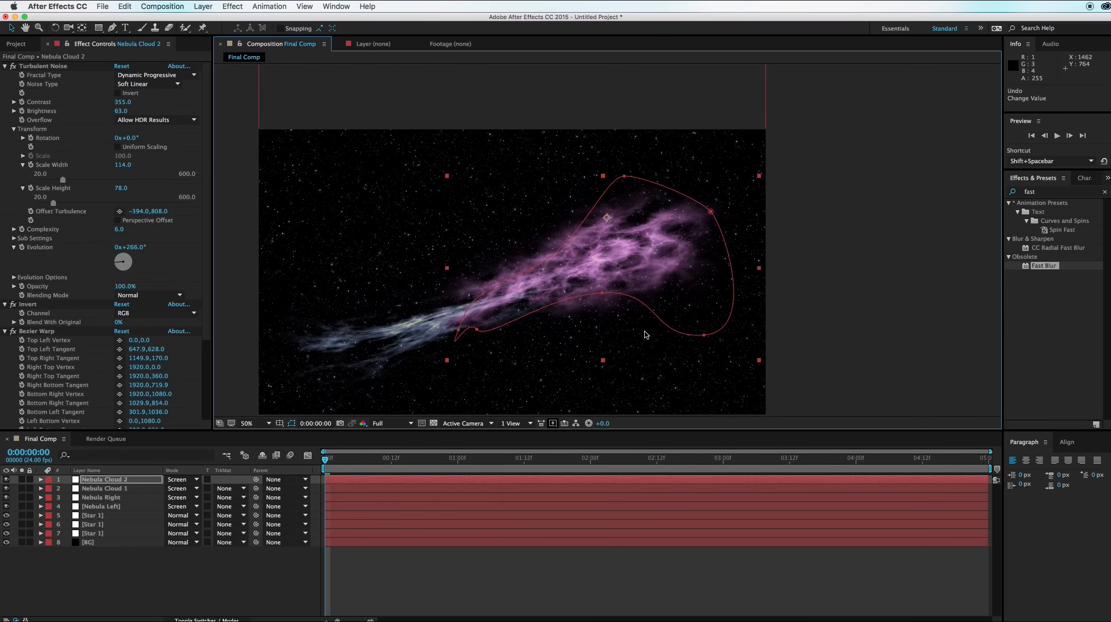
left_click(796, 350)
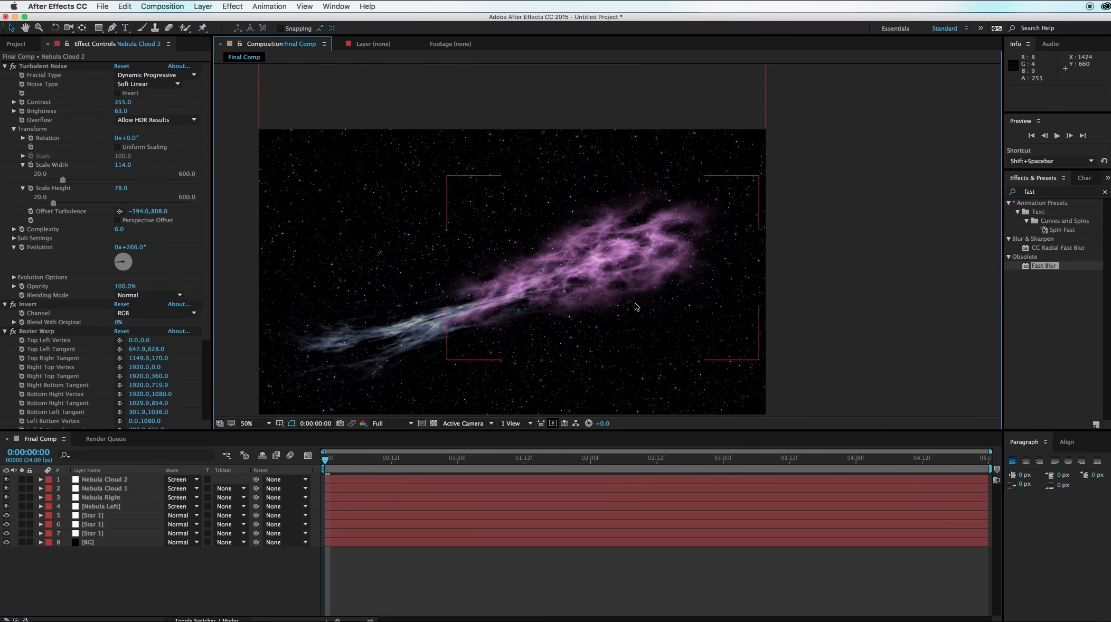
left_click_drag(619, 267, 635, 255)
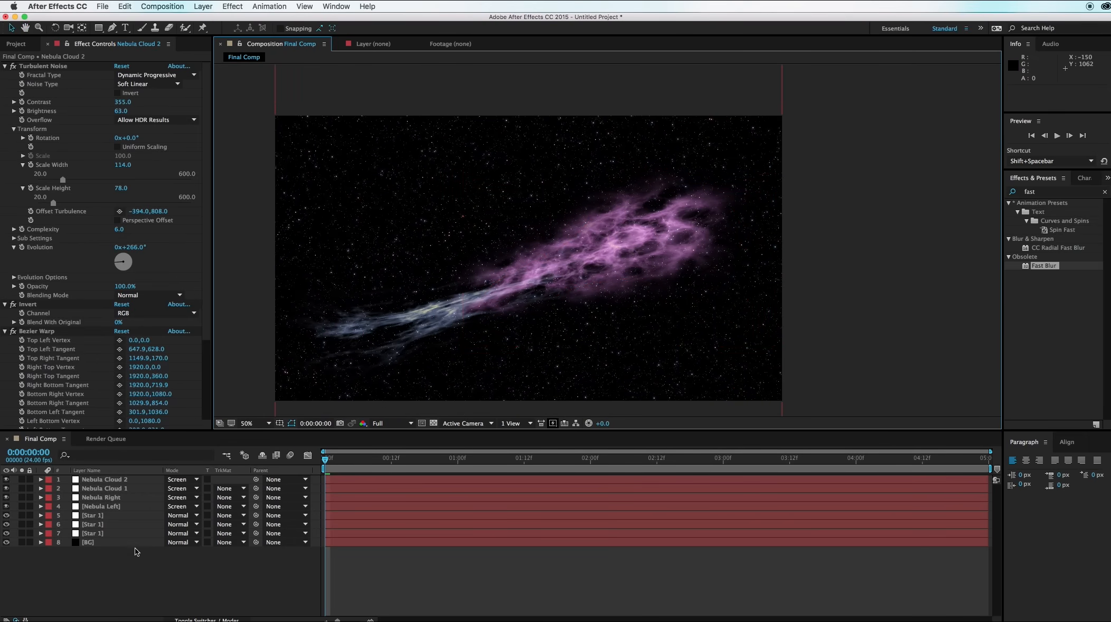
Expand Nebula Cloud 1's mask by moving its two upper points up and outward beyond the purple nebula.
left_click(128, 490)
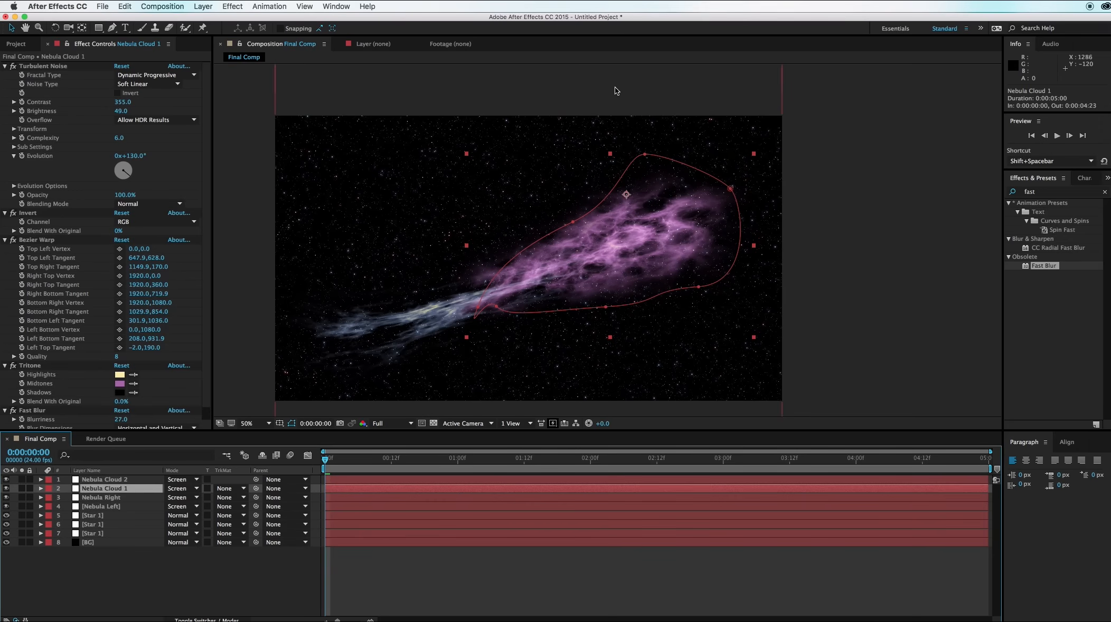
left_click_drag(573, 222, 575, 157)
left_click_drag(645, 154, 712, 134)
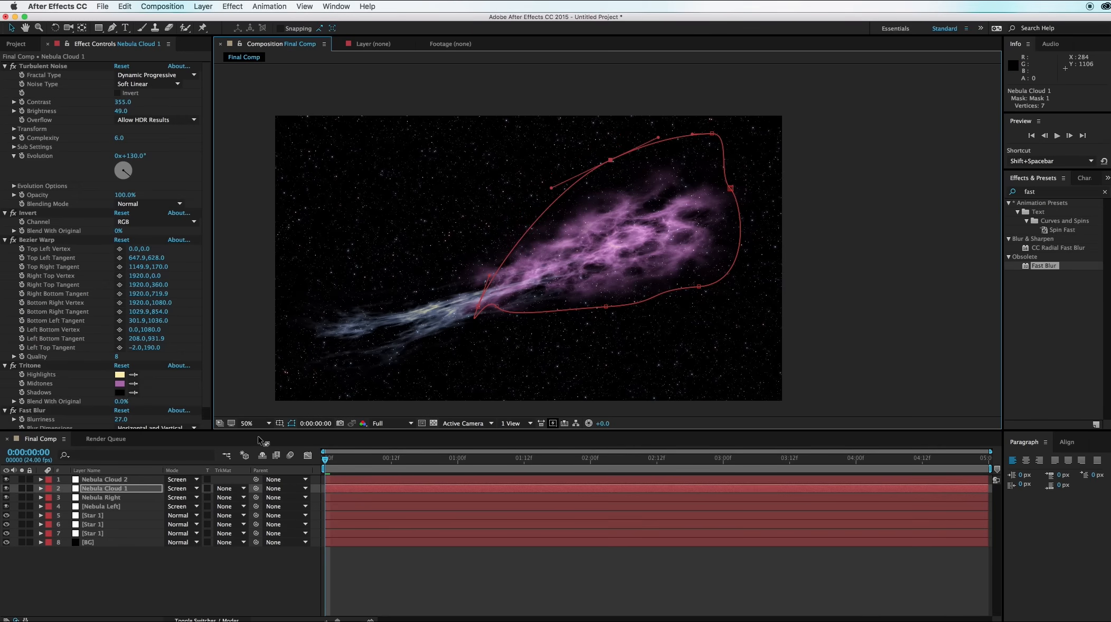
Lower the opacity of Nebula Cloud 1 and Nebula Cloud 2 together to about 46% and check the blended nebula.
left_click(138, 481, "shift")
key("t")
left_click_drag(174, 489, 114, 490)
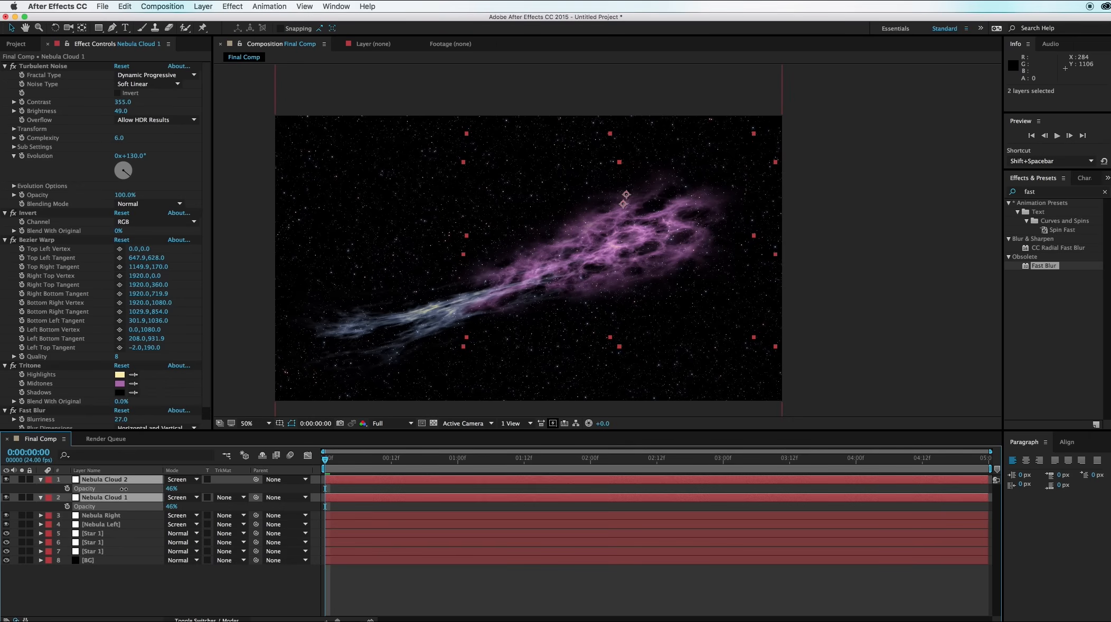
key("t")
left_click(190, 571)
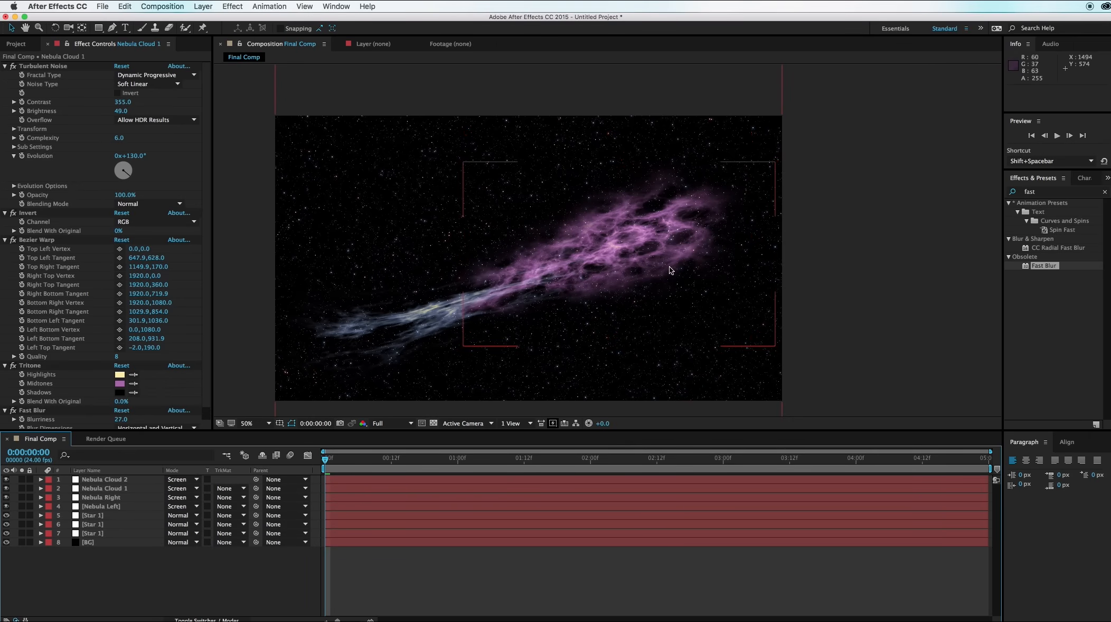
key("period")
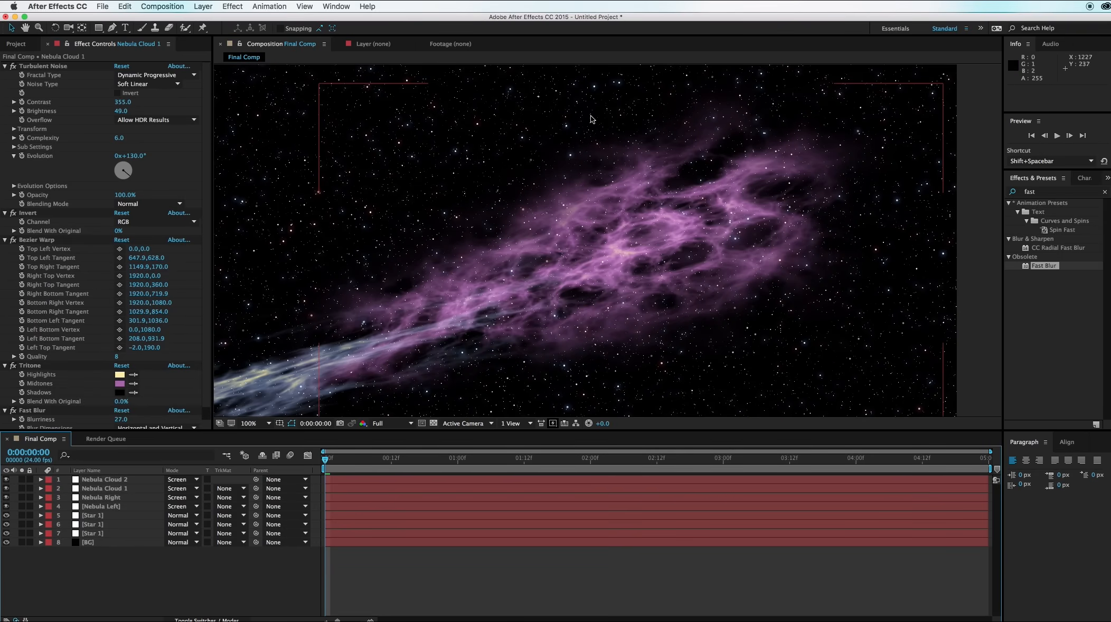
key("comma")
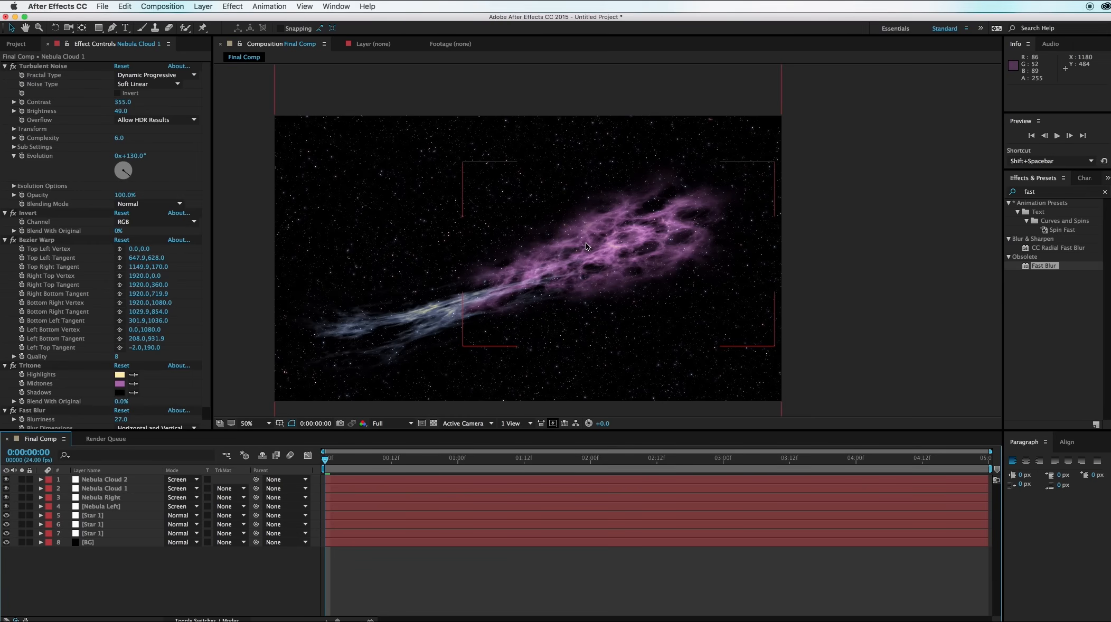
Create a 1920 × 1080 px magenta solid (E308A6) named BG Cloud Right.
key("super+y")
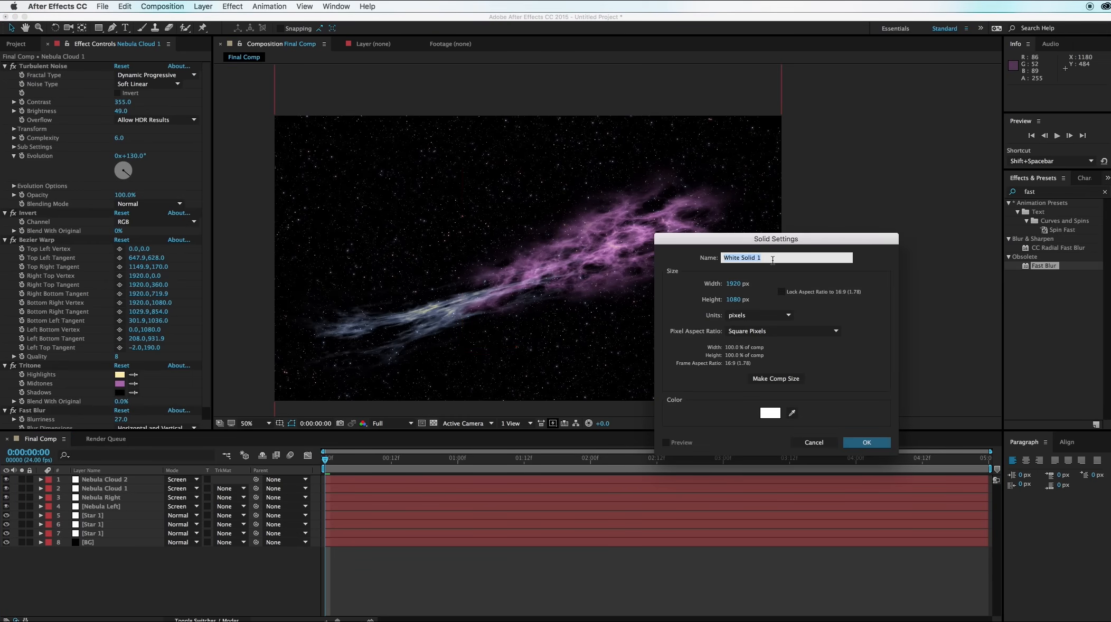
type("BG Cloud Right")
left_click(769, 416)
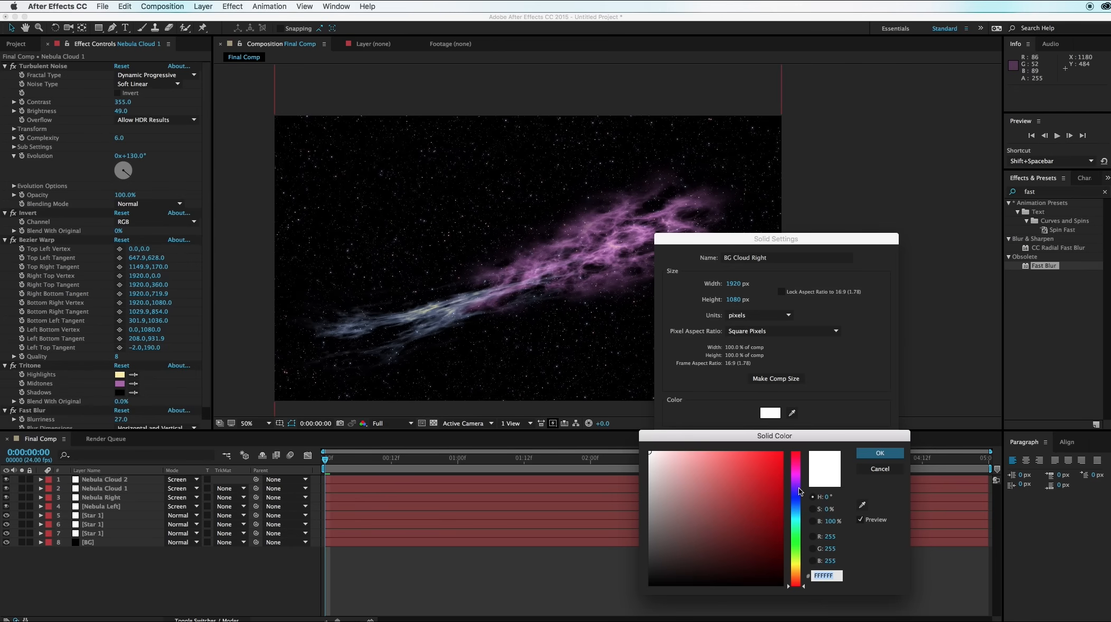
left_click(798, 473)
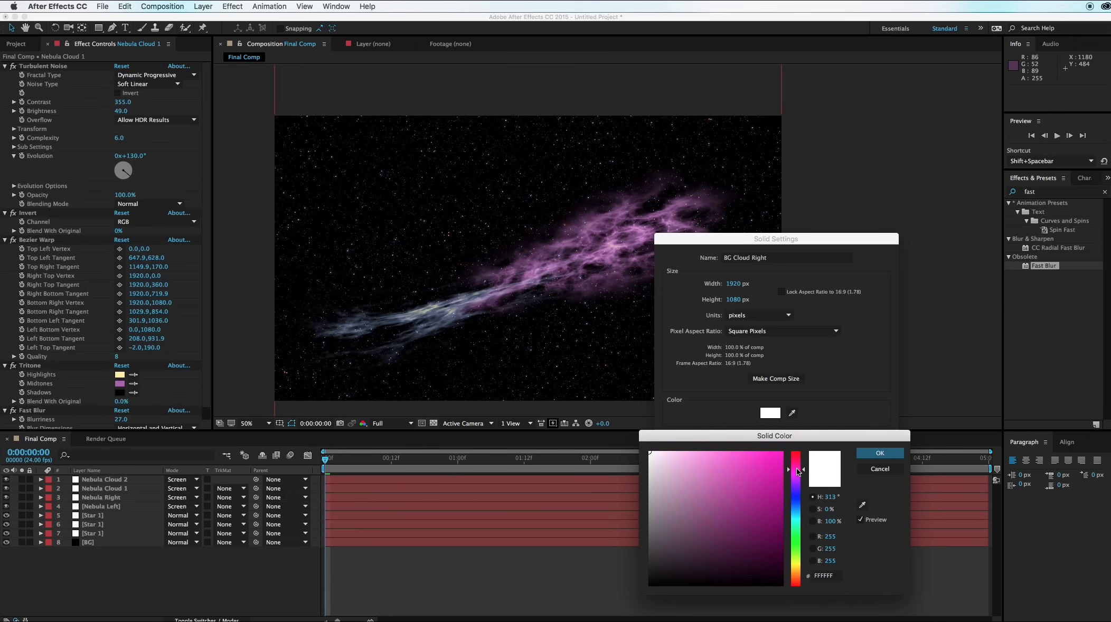
left_click_drag(764, 478, 778, 466)
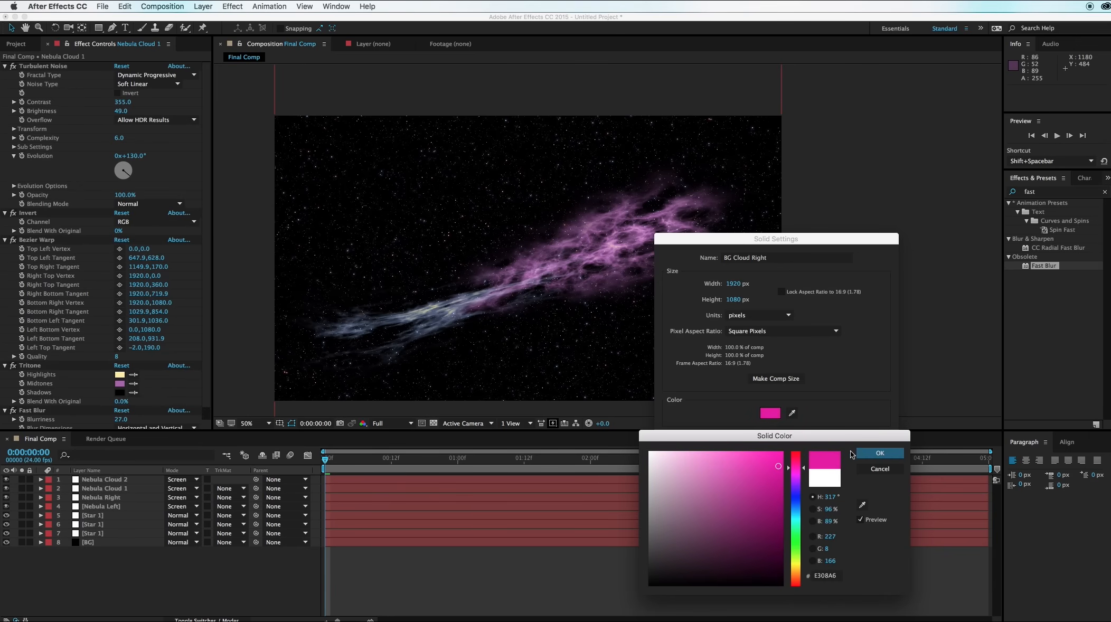
left_click(878, 453)
left_click(868, 445)
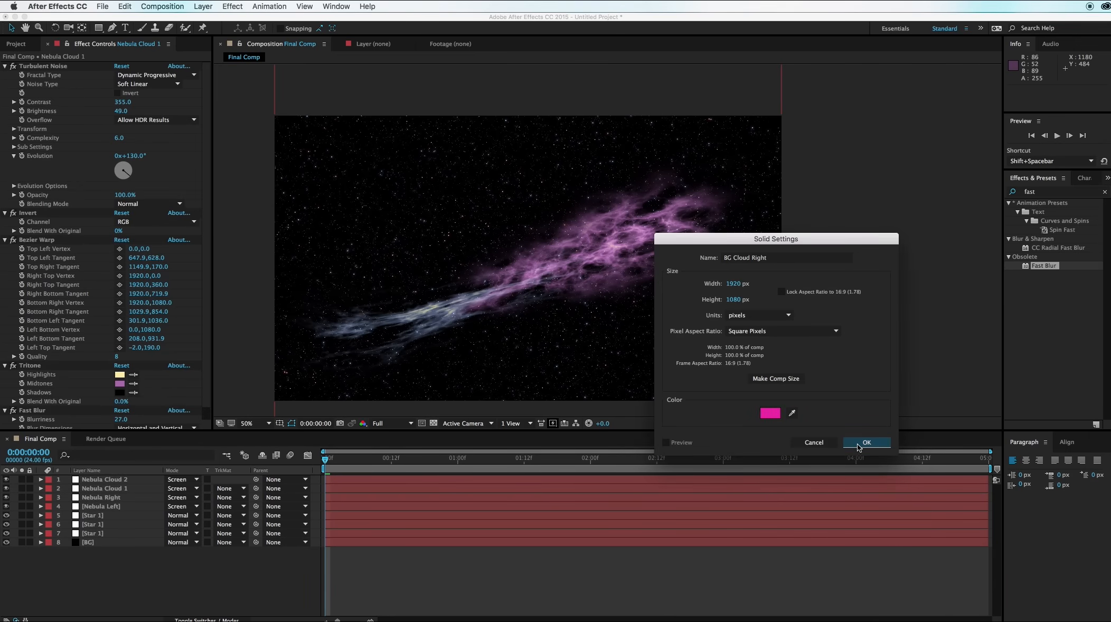
Set BG Cloud Right's opacity to 48% and draw a closed, curved Pen mask around the purple nebula.
key("t")
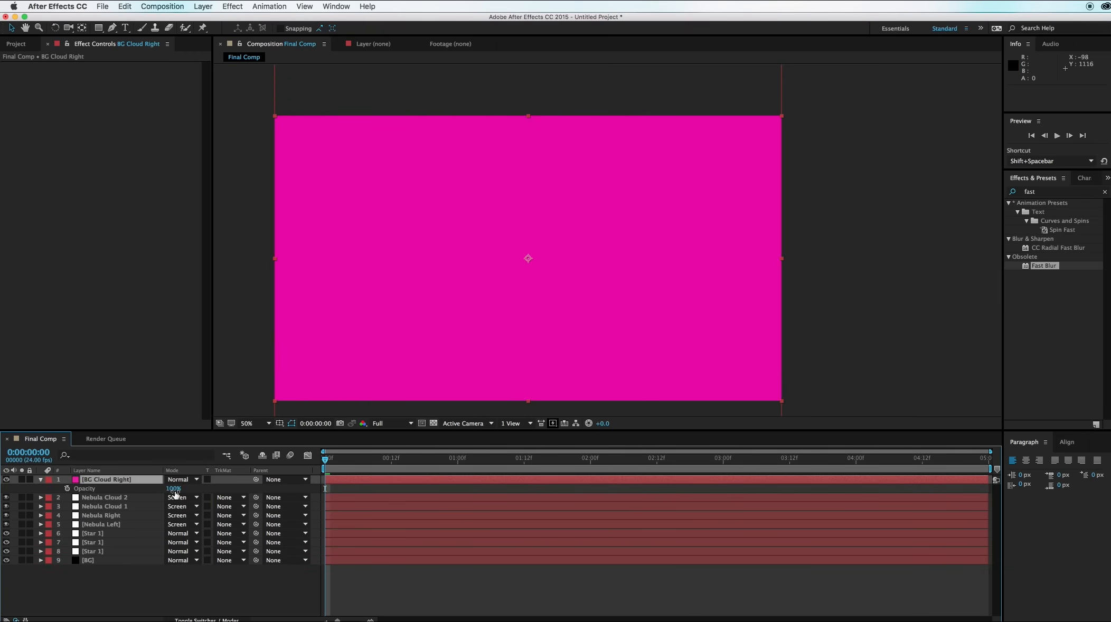
left_click_drag(174, 494, 154, 496)
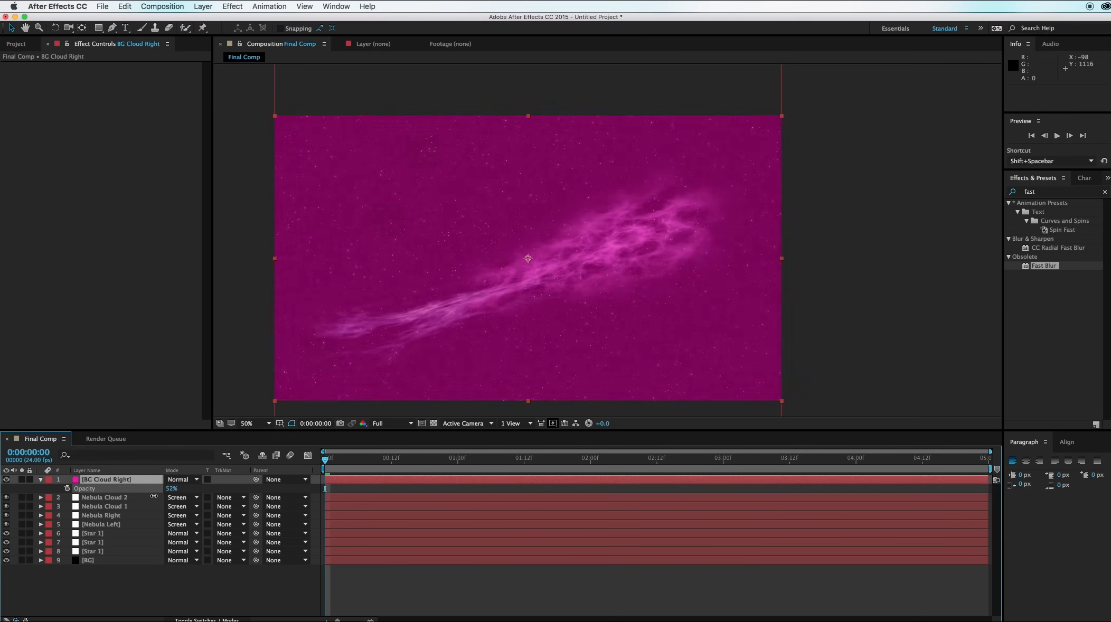
left_click(112, 27)
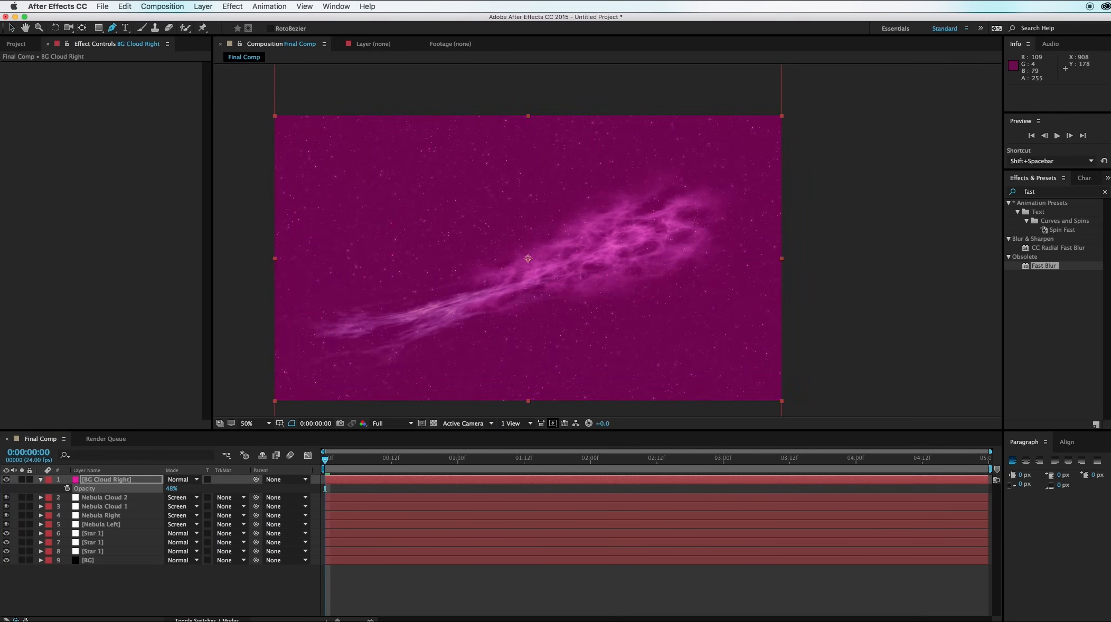
left_click_drag(797, 276, 787, 267)
left_click_drag(754, 202, 746, 195)
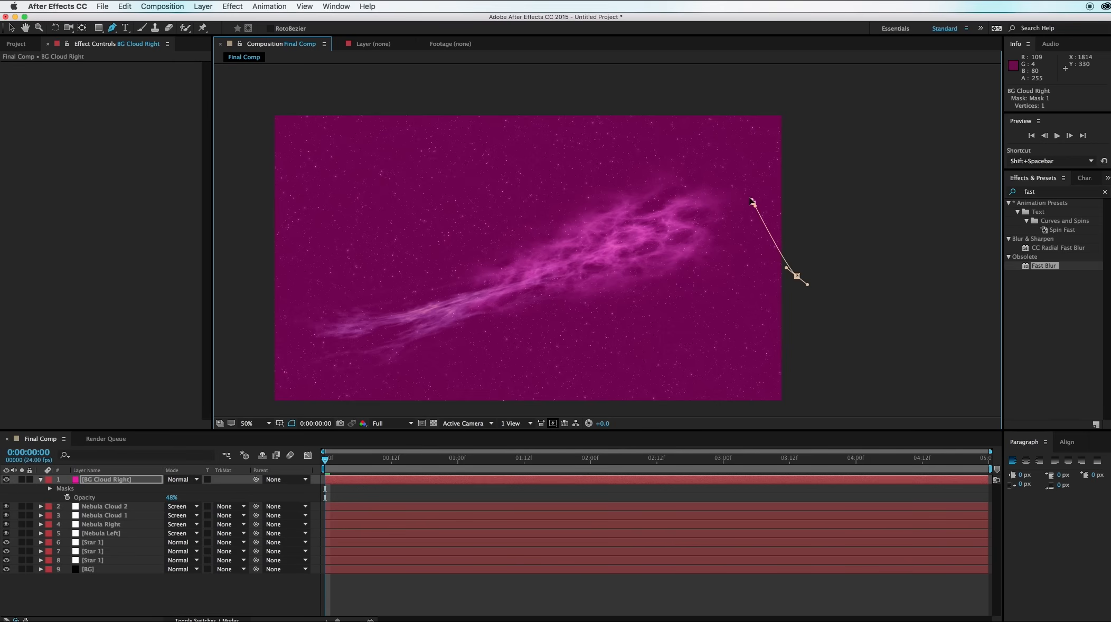
left_click(673, 170)
left_click(619, 170)
left_click_drag(554, 193, 546, 231)
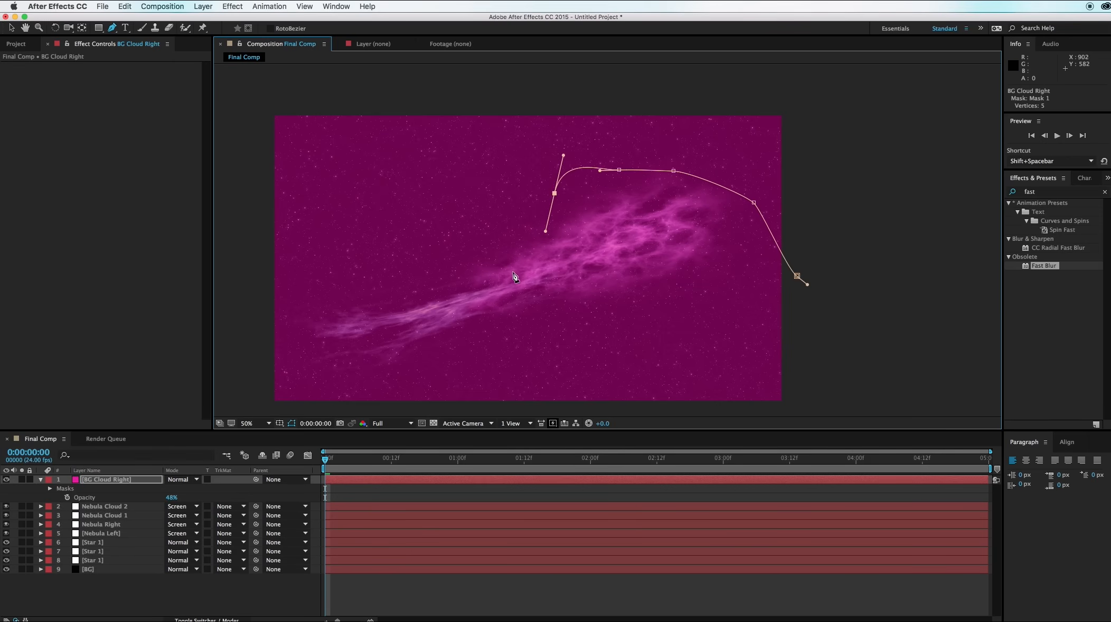
left_click_drag(513, 281, 764, 280)
left_click(797, 277)
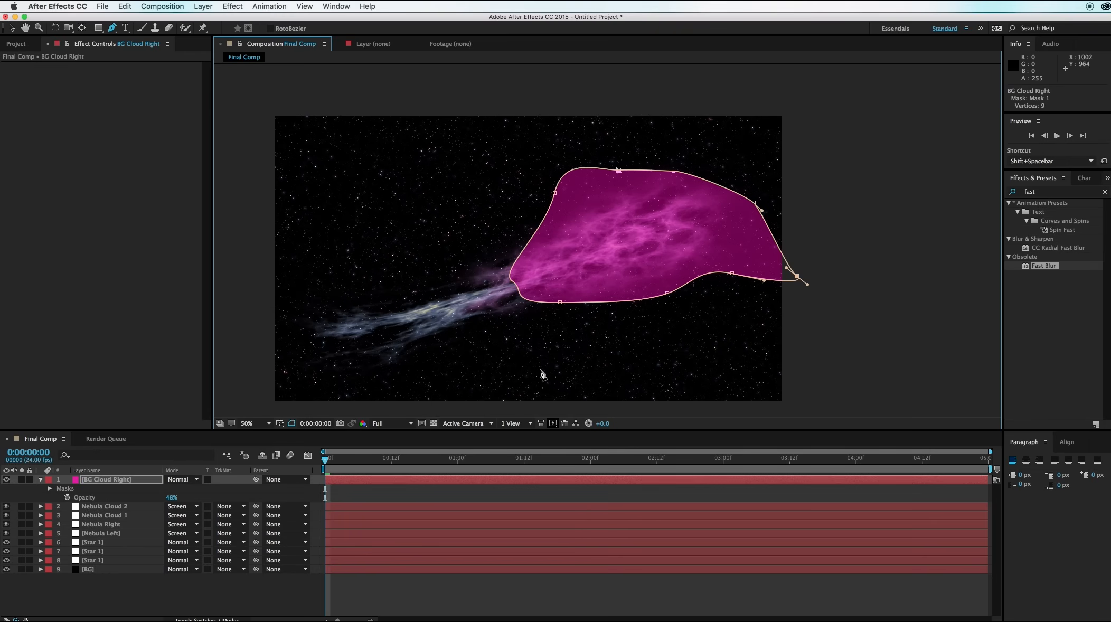
Set the Mask Feather of BG Cloud Right's mask to 362 pixels.
key("f")
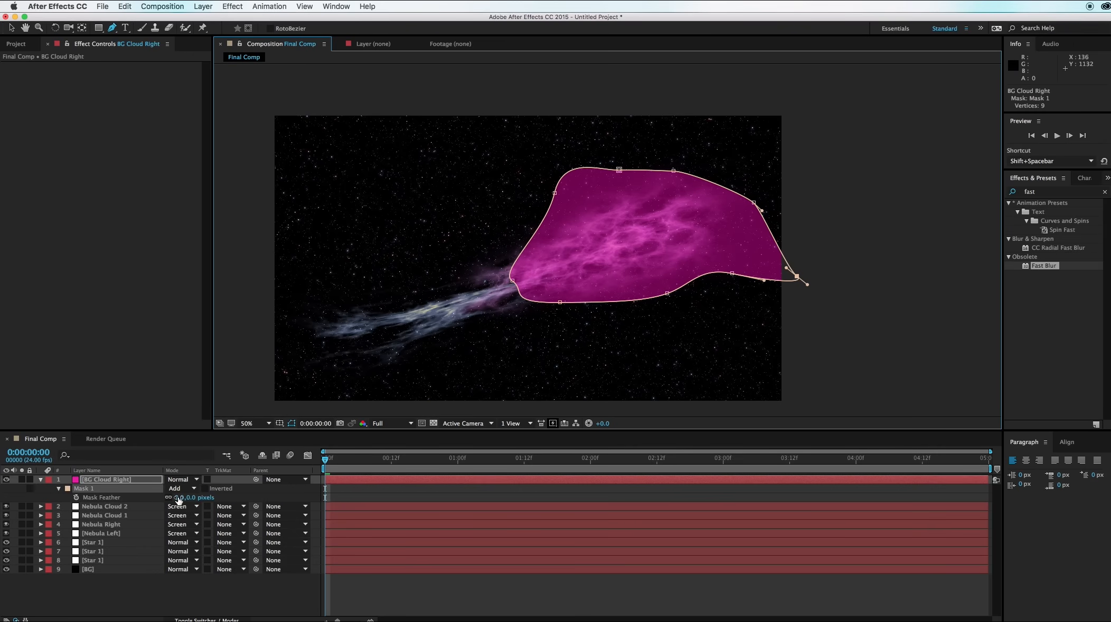
left_click_drag(179, 501, 338, 472)
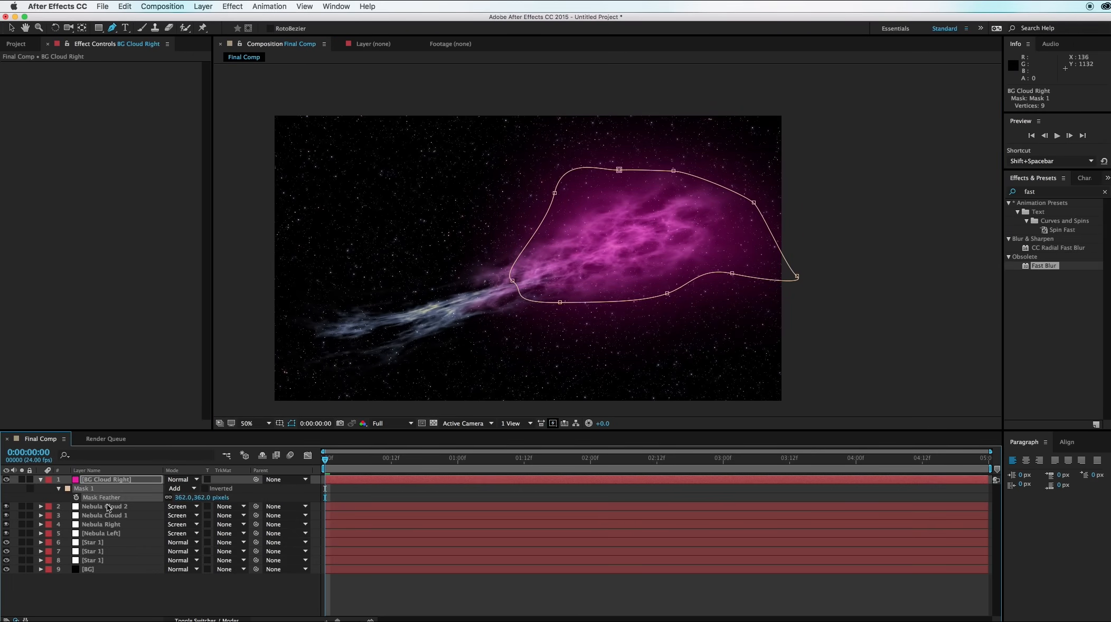
key("v")
Move BG Cloud Right directly below Nebula Left in the layer order and set its opacity to 24%.
left_click_drag(119, 480, 119, 535)
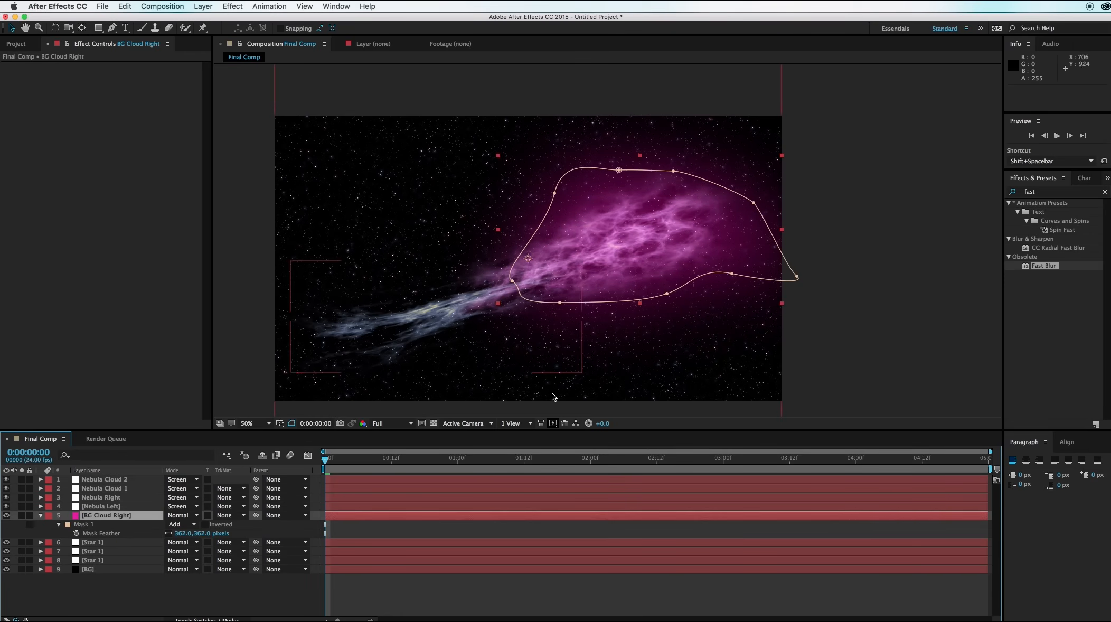
key("t")
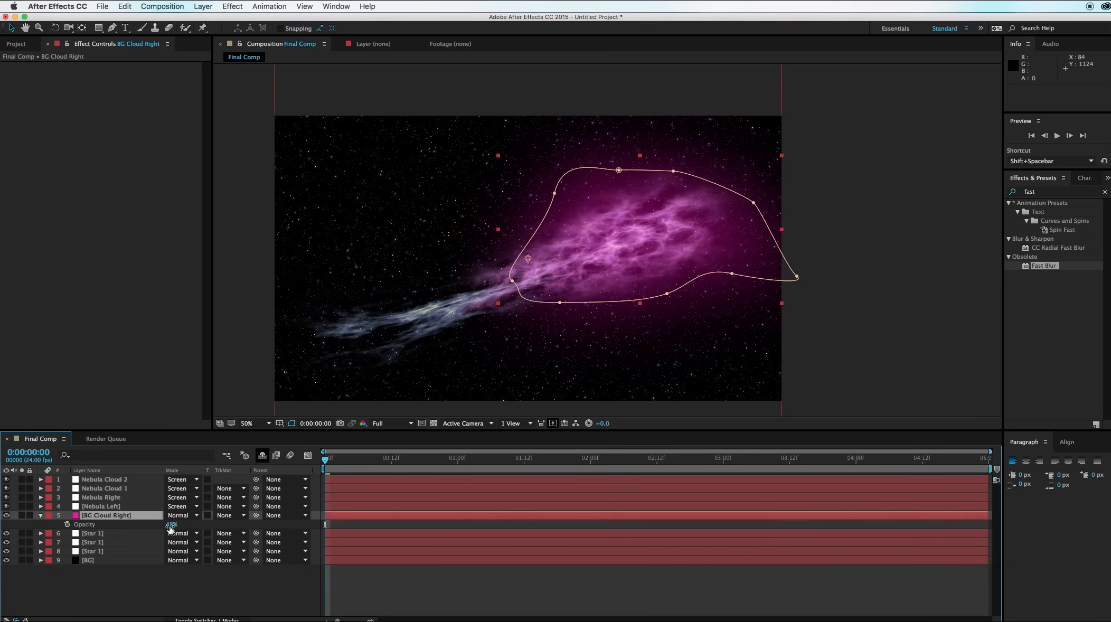
left_click_drag(170, 525, 159, 530)
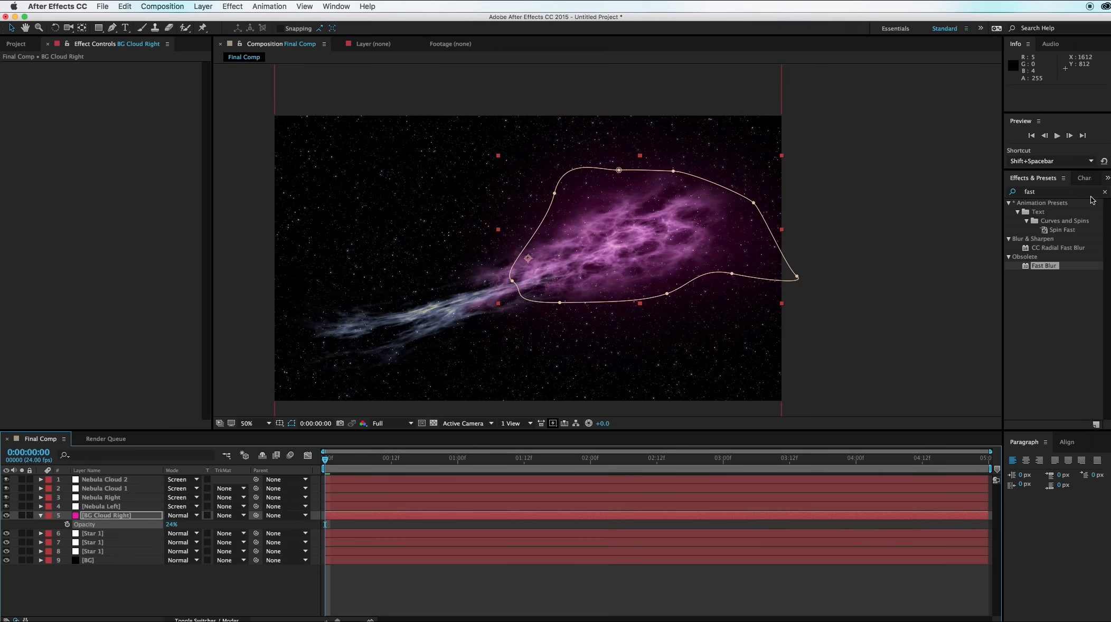
Move the upper-right mask point of BG Cloud Right slightly outward.
left_click_drag(758, 206, 764, 202)
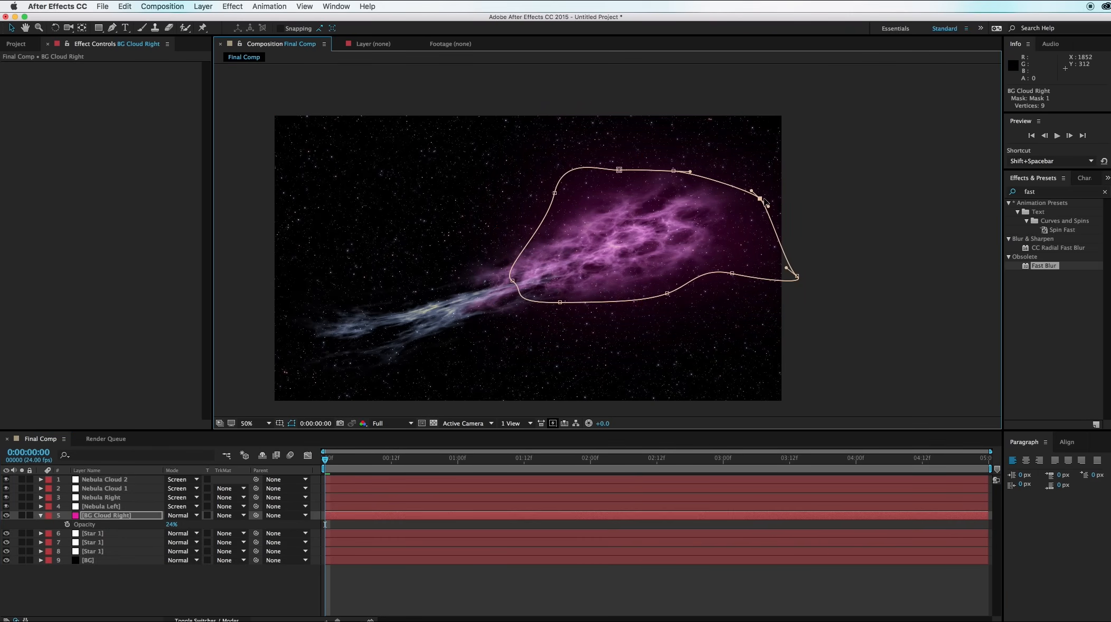
Create a 1920 × 1080 px dark blue solid (0B3D7F) named BG Cloud Left.
key("super+y")
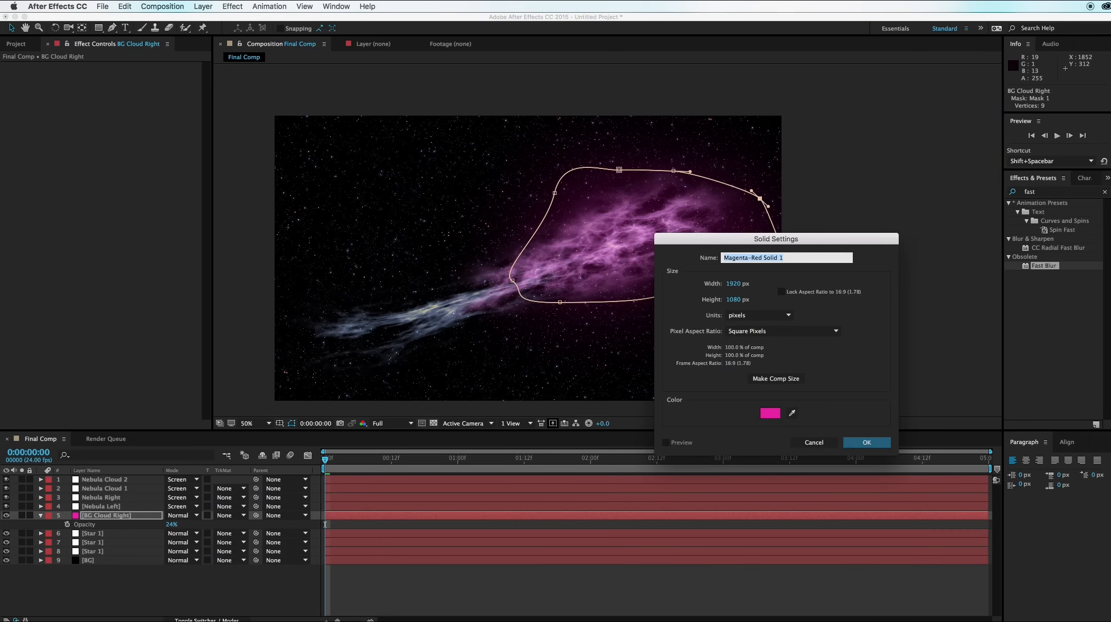
type("BG Cloud Left")
left_click(775, 415)
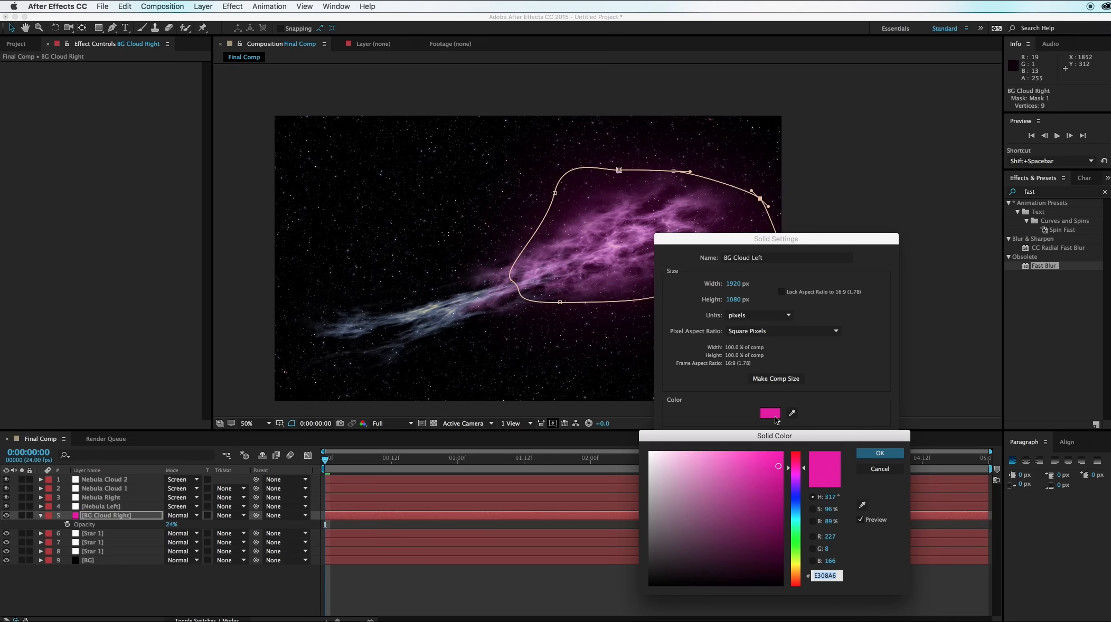
left_click(798, 505)
left_click_drag(764, 514, 773, 519)
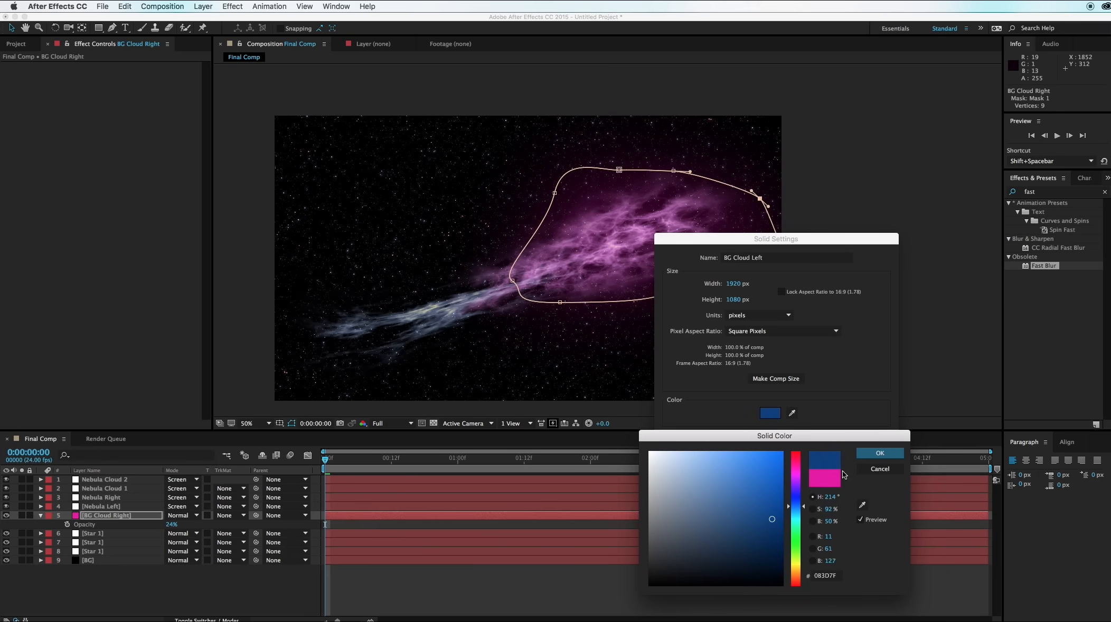
left_click(880, 453)
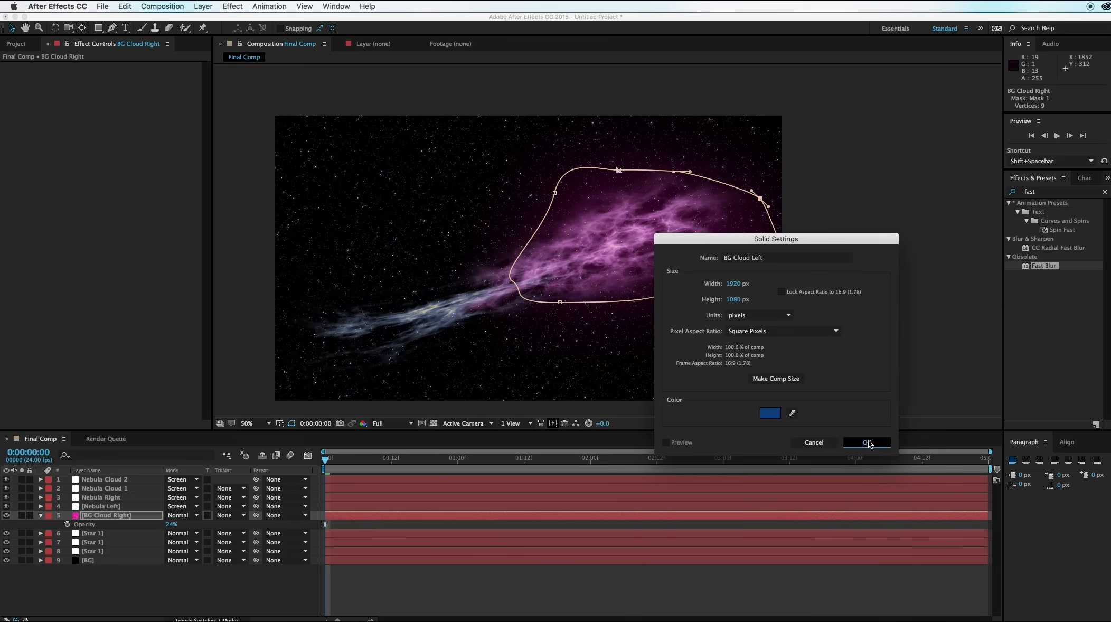
left_click(869, 442)
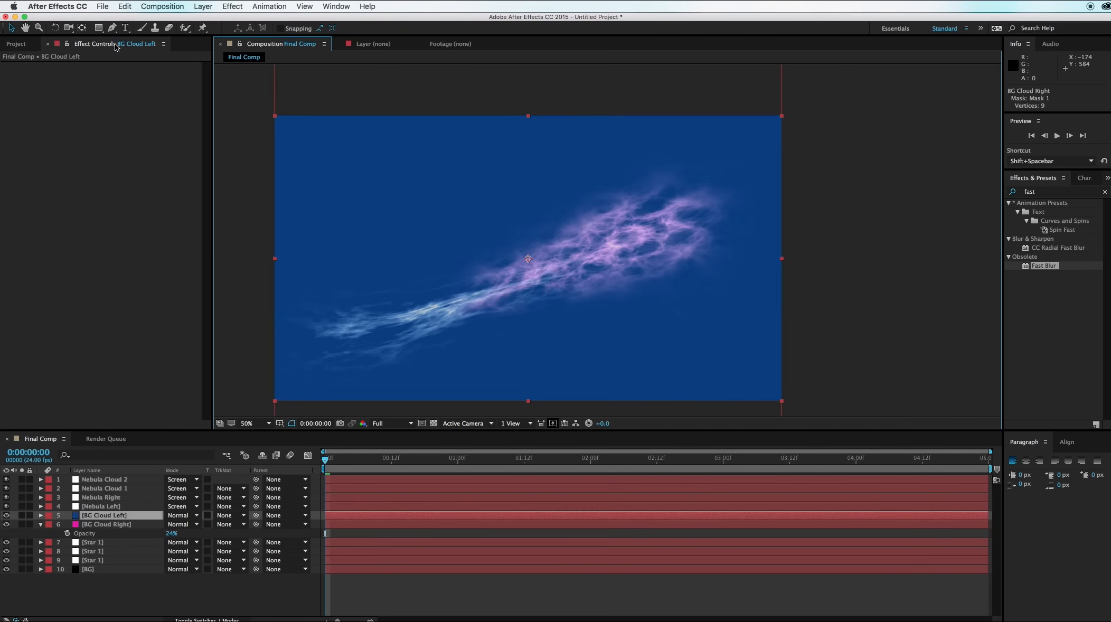
Draw a closed, curved Pen mask on BG Cloud Left around the blue-white nebula tail.
left_click(112, 28)
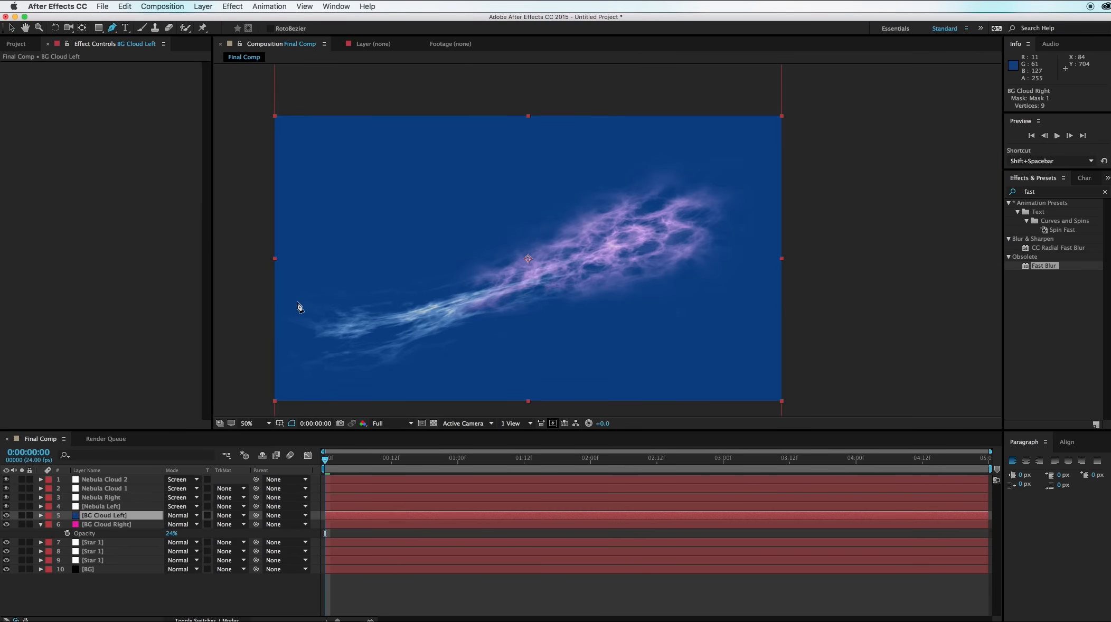
left_click_drag(297, 301, 426, 295)
left_click_drag(490, 282, 501, 280)
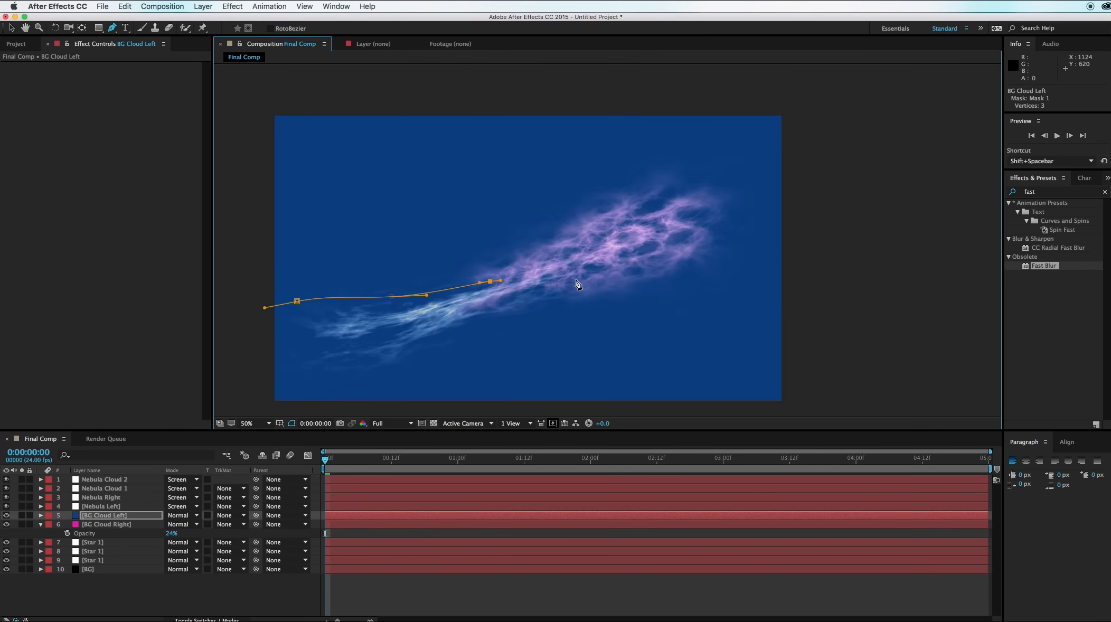
left_click_drag(593, 289, 471, 335)
left_click_drag(398, 359, 309, 378)
left_click(296, 302)
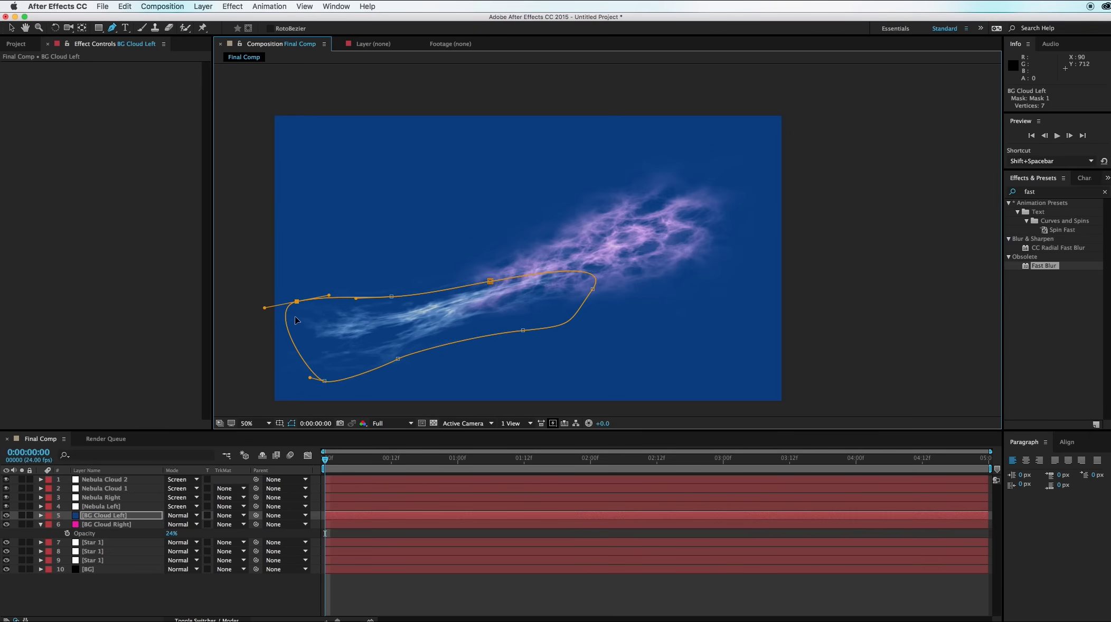
Set BG Cloud Left's Mask Feather to 292 pixels and pull the mask's lower edge points up toward the nebula.
key("f")
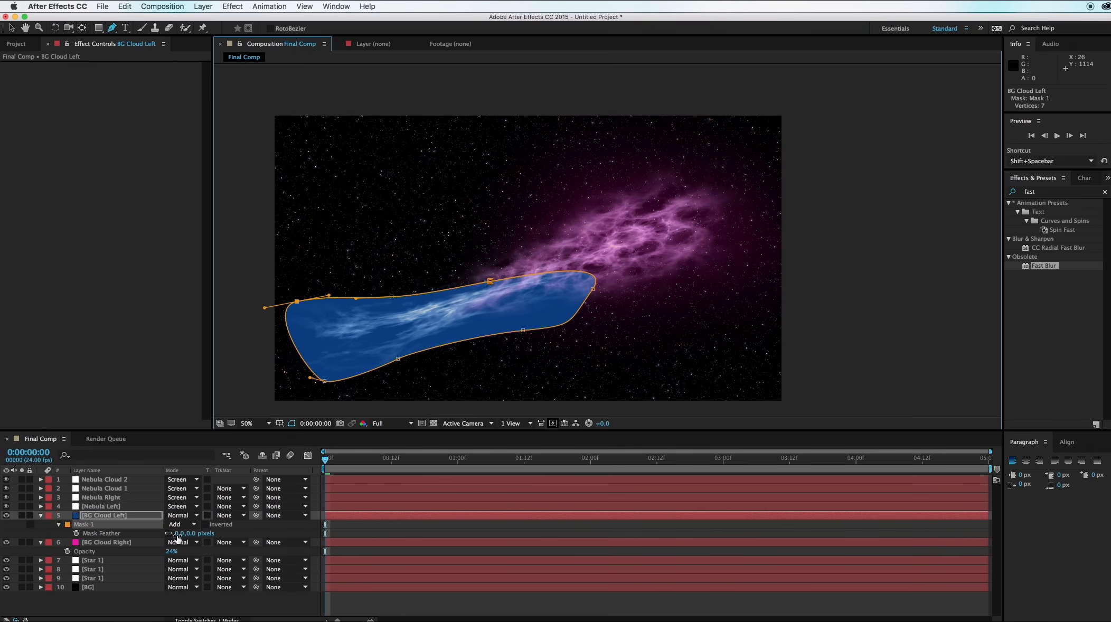
left_click_drag(178, 538, 325, 526)
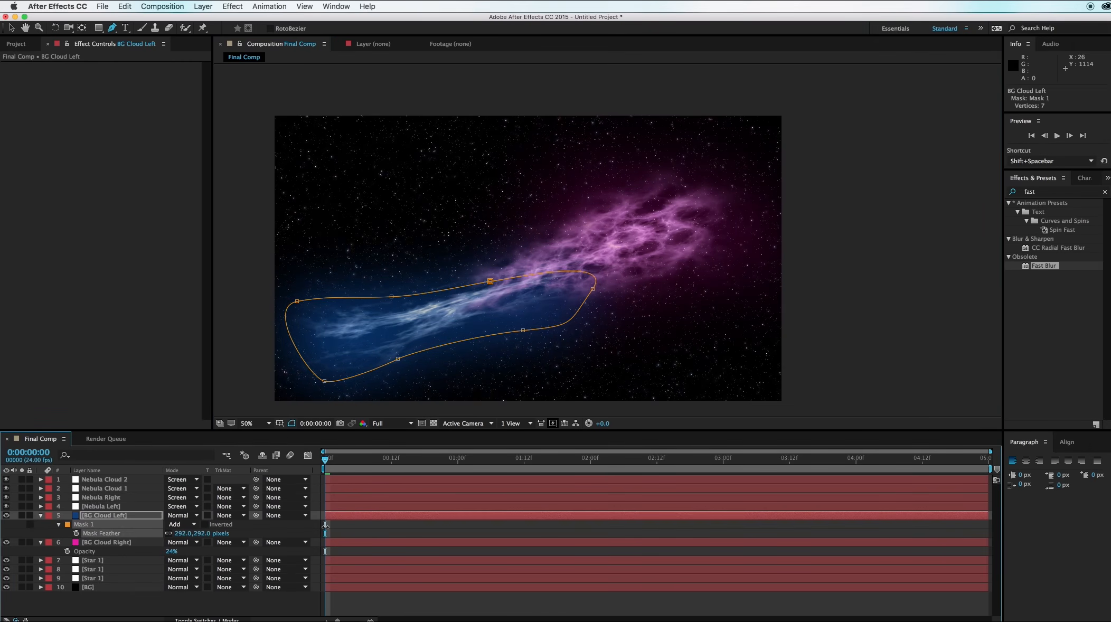
key("v")
left_click_drag(527, 331, 548, 304)
left_click_drag(399, 359, 401, 346)
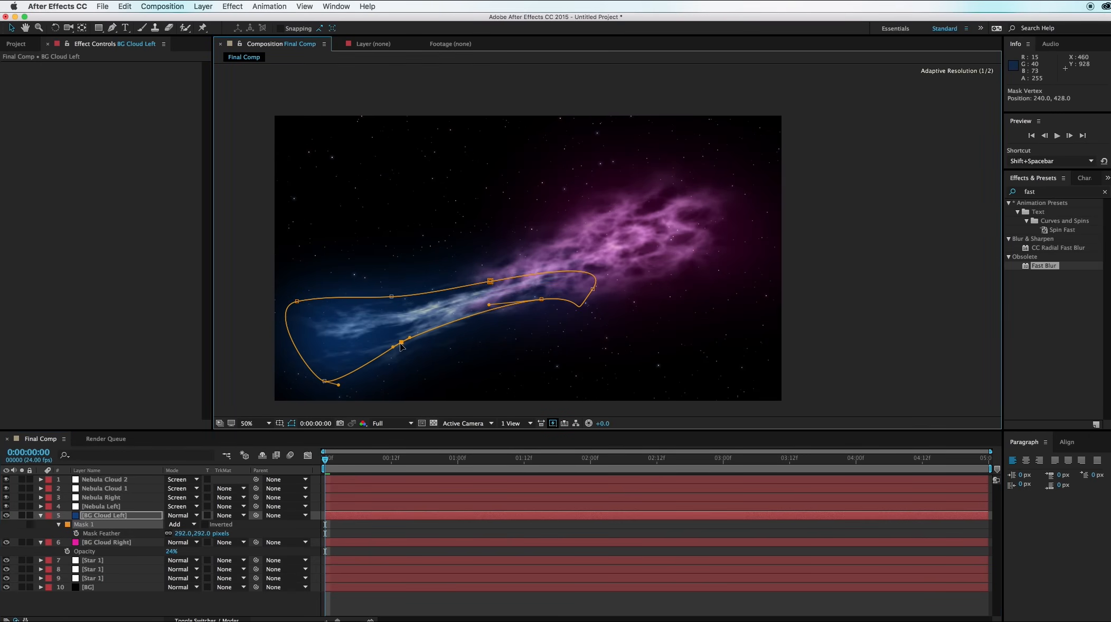
Set BG Cloud Left's opacity to 52% and deselect the layer.
key("t")
left_click_drag(171, 525, 136, 529)
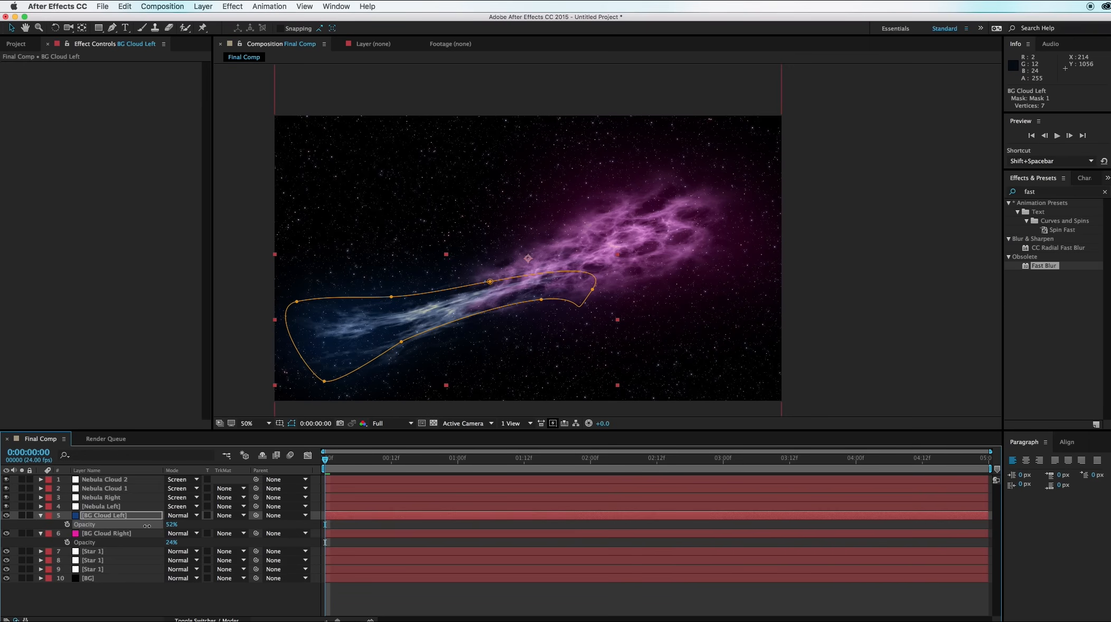
left_click(872, 374)
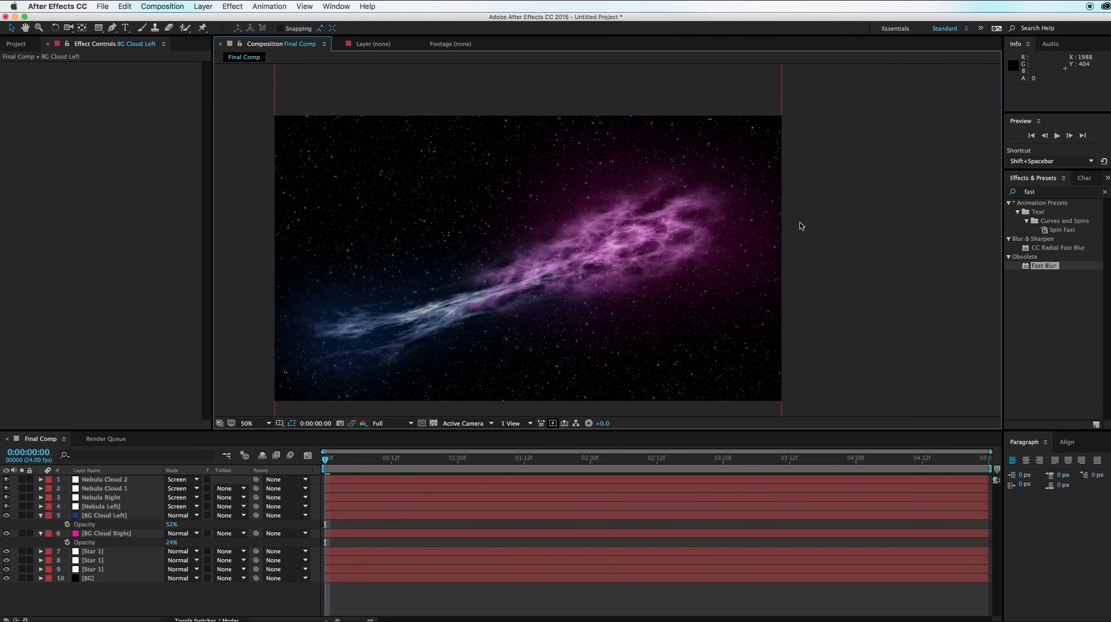
Create a 1920 × 1080 px white solid (FFFFFF) named Big Star.
key("super+y")
key("BackSpace")
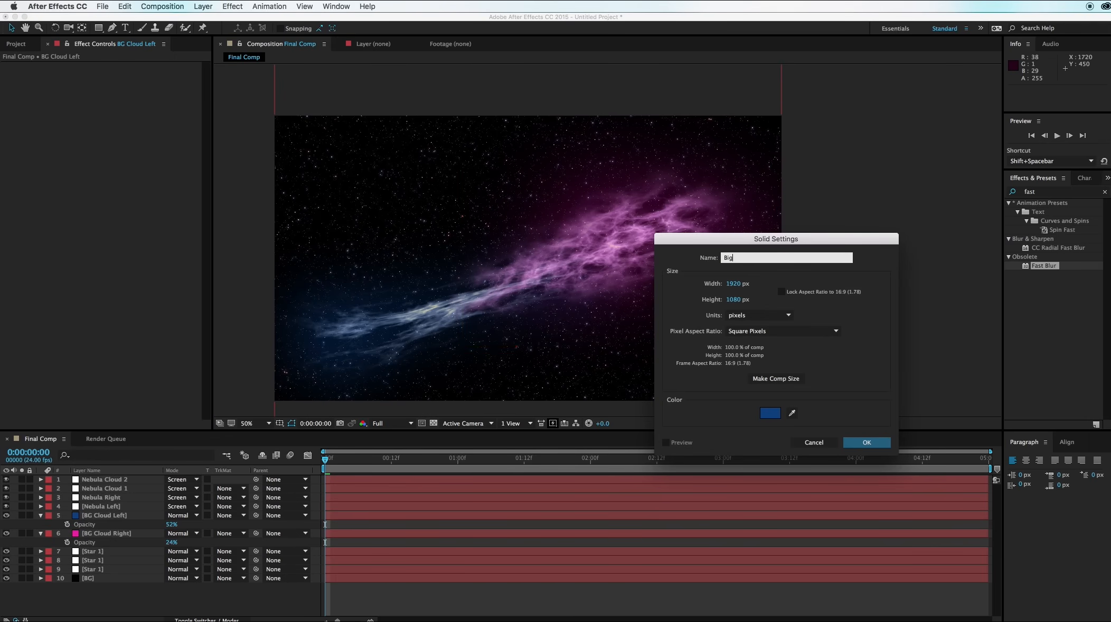
left_click(771, 413)
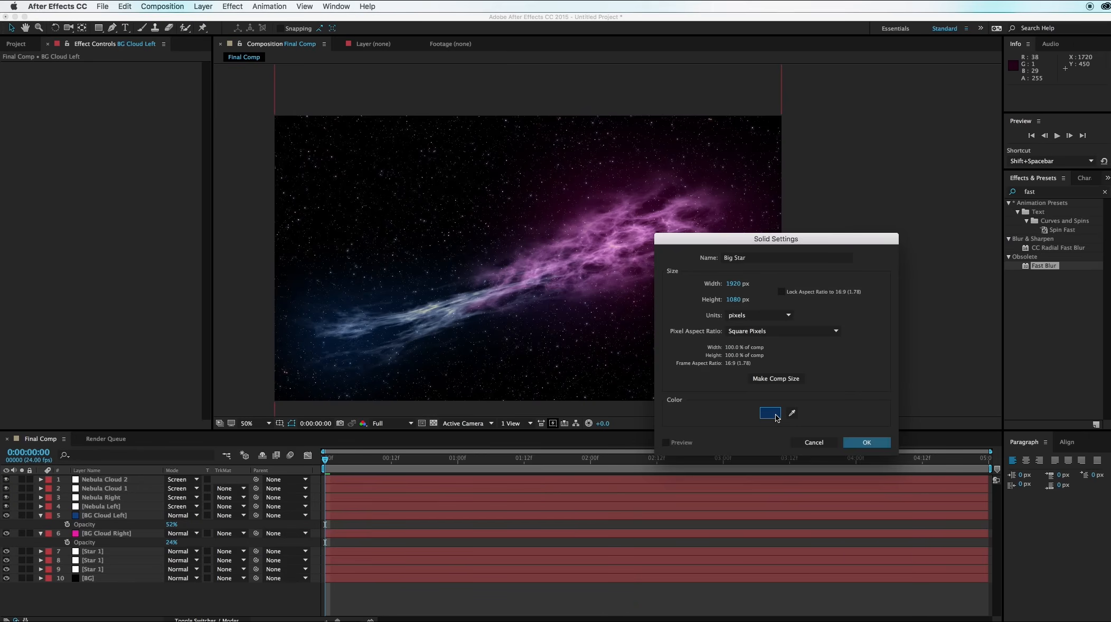
left_click_drag(670, 550, 584, 401)
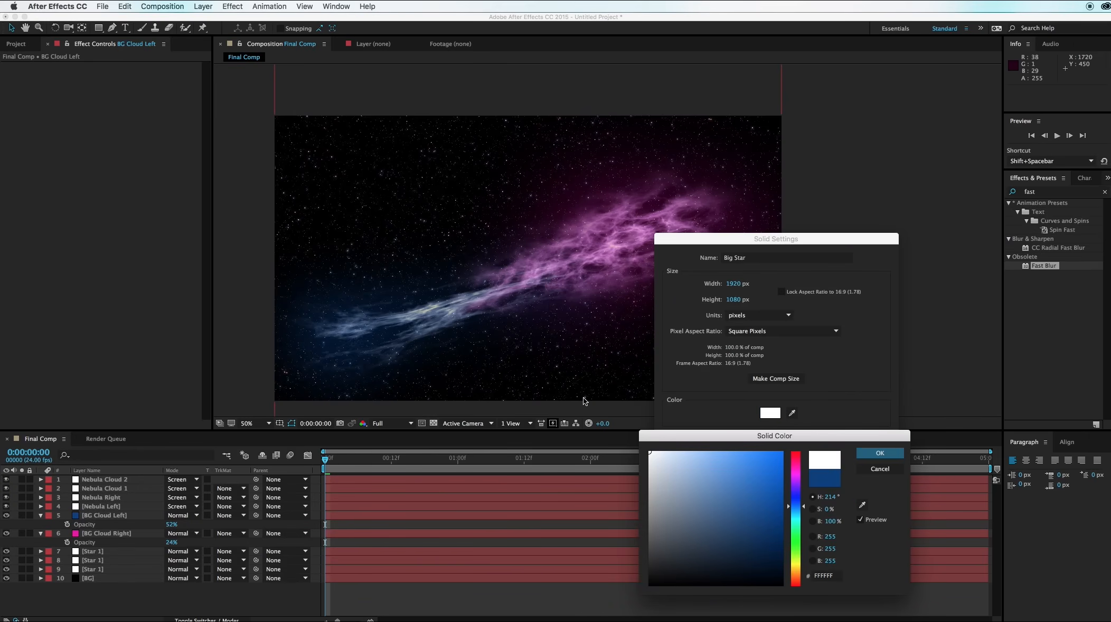
left_click(880, 453)
left_click(867, 444)
Lower Big Star's opacity to 27% and draw a small, roughly circular Pen mask in the middle of the purple nebula.
key("t")
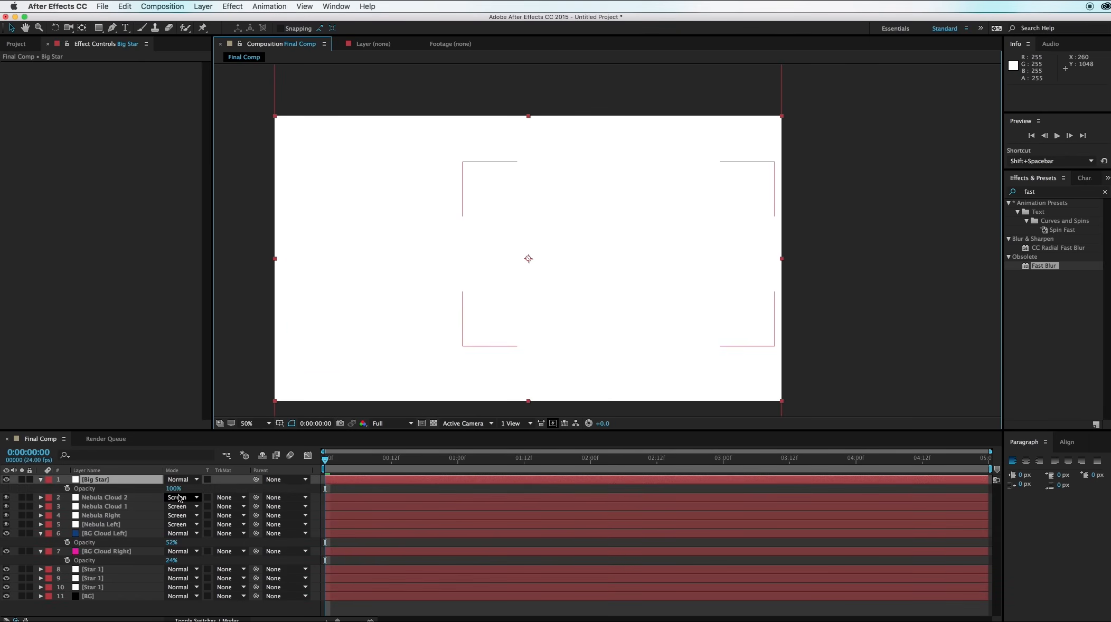
left_click_drag(171, 488, 135, 488)
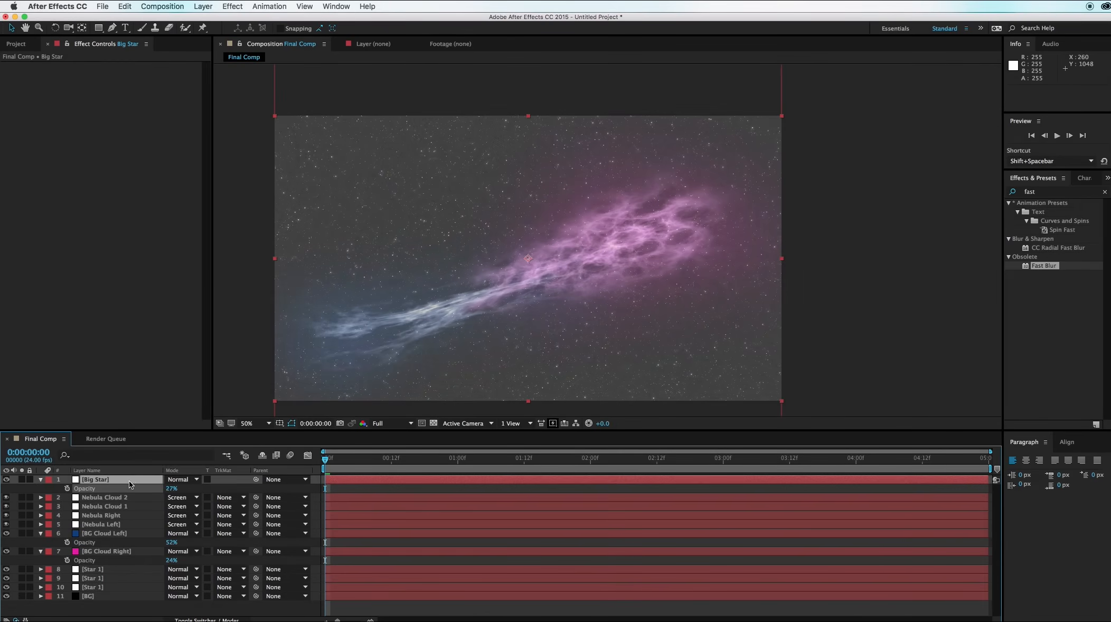
left_click(112, 28)
scroll(604, 267, "up", 2)
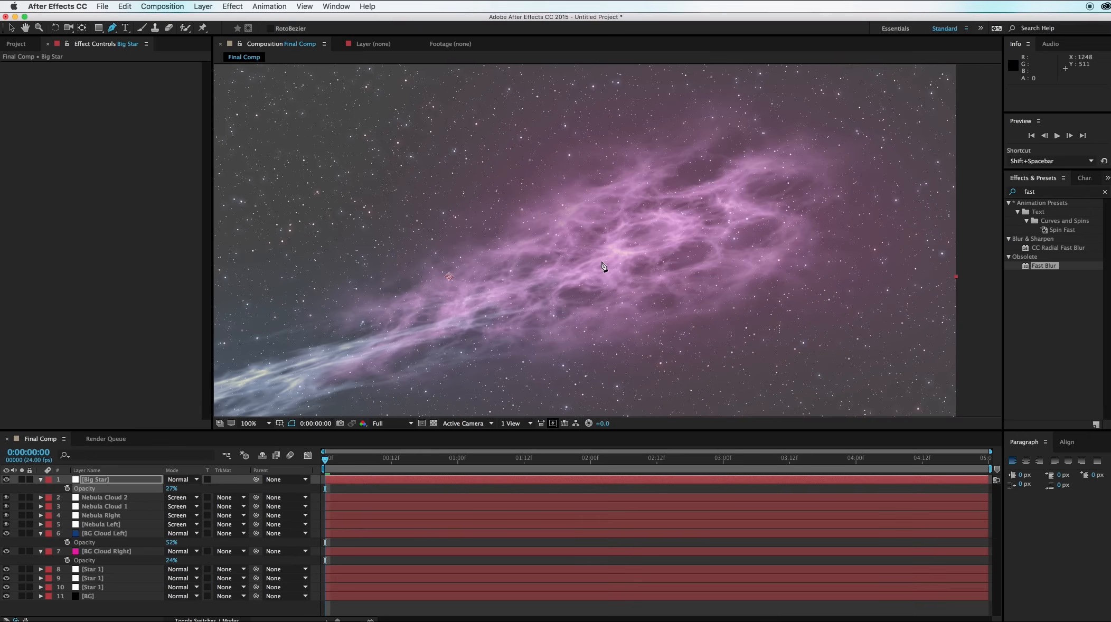
mouse_move(639, 230)
left_mouse_down()
mouse_move(652, 231)
mouse_move(660, 266)
mouse_move(619, 264)
mouse_move(652, 230)
left_mouse_up()
key("v")
key("comma")
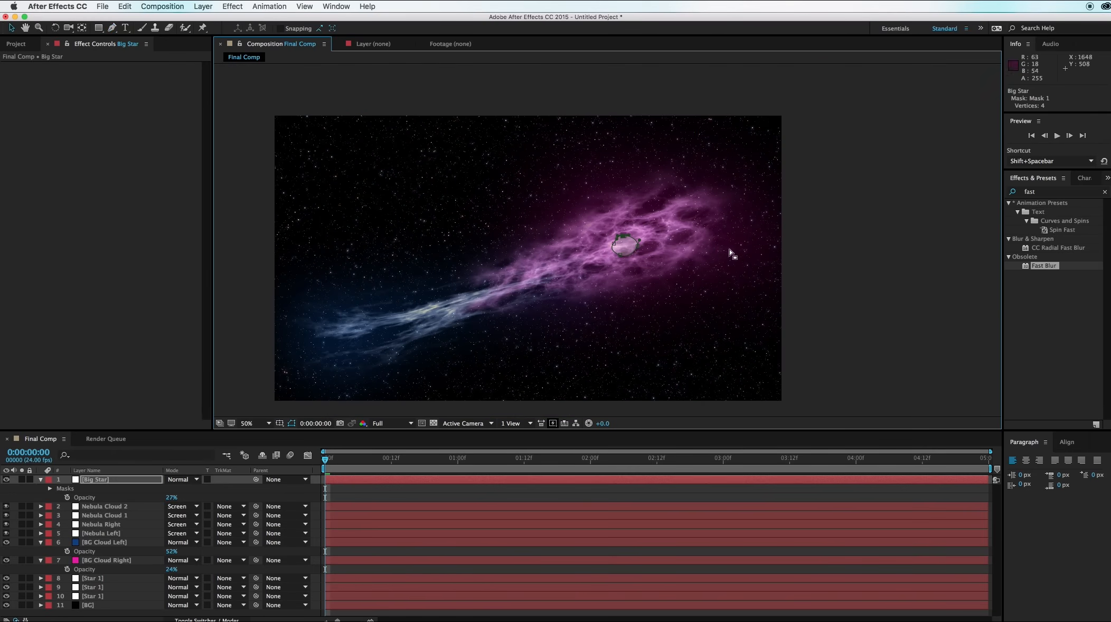
Set Big Star's opacity to 100% and its Mask Feather to 19 pixels.
left_click(881, 274)
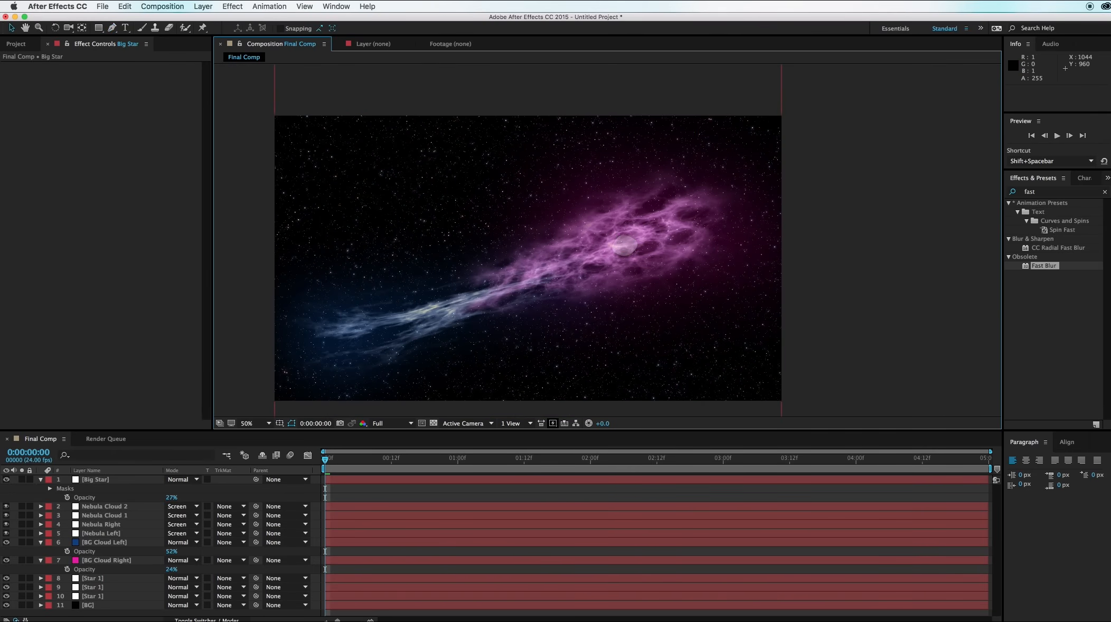
left_click_drag(171, 498, 304, 497)
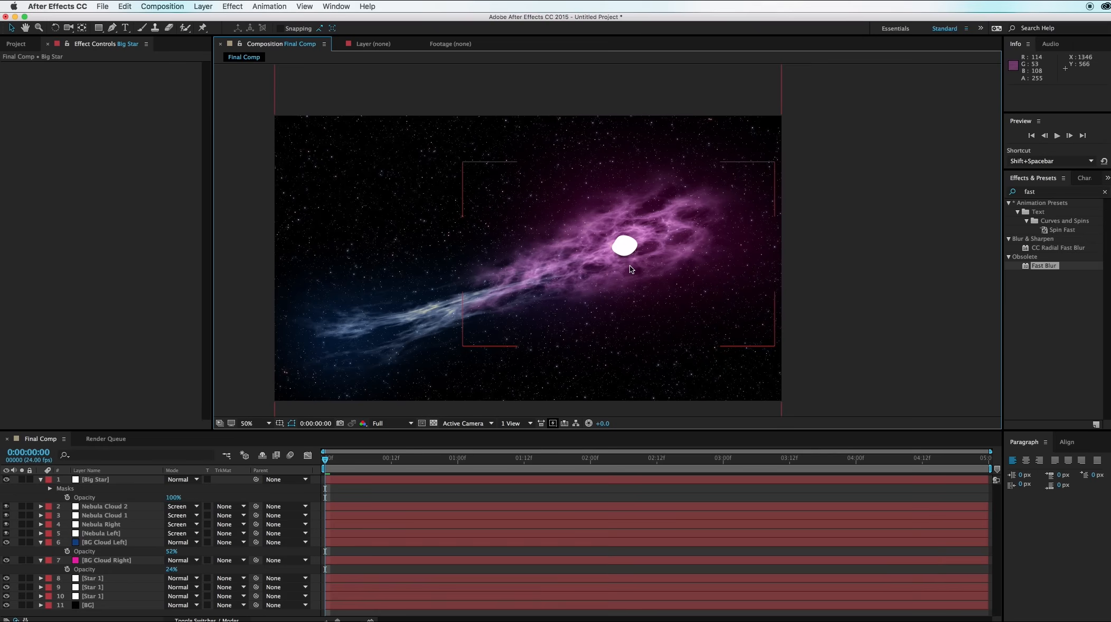
left_click(626, 250)
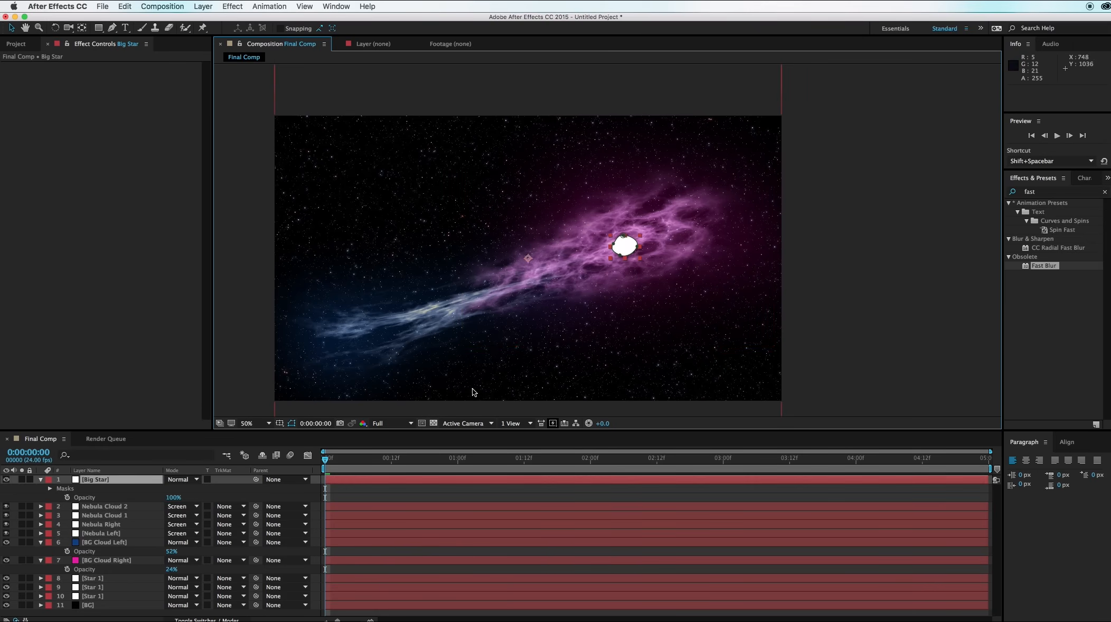
key("f")
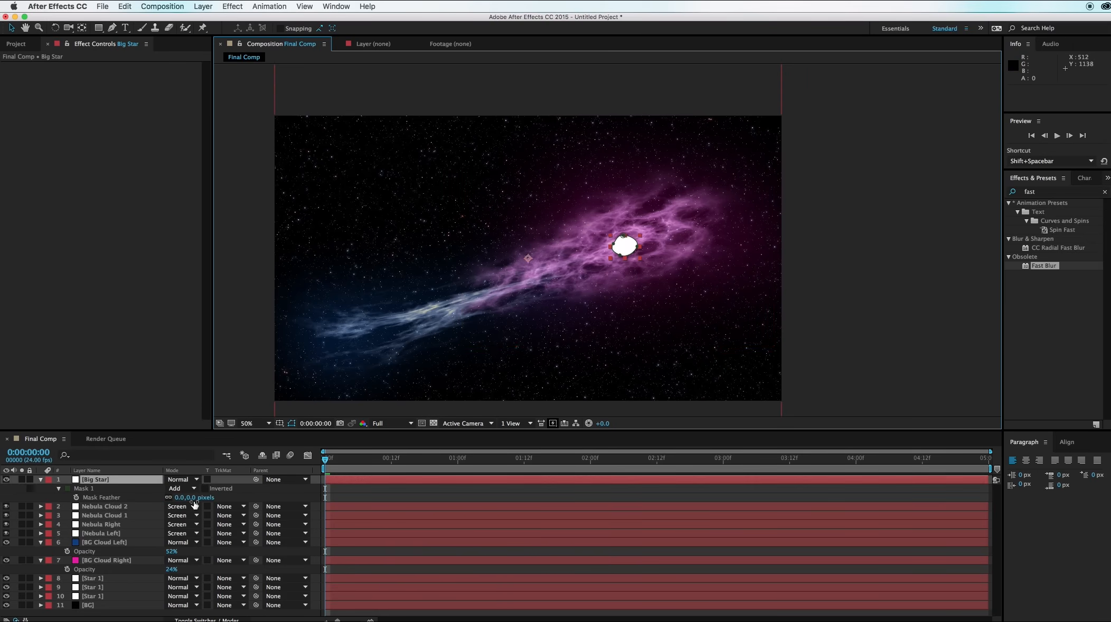
left_click_drag(190, 498, 201, 498)
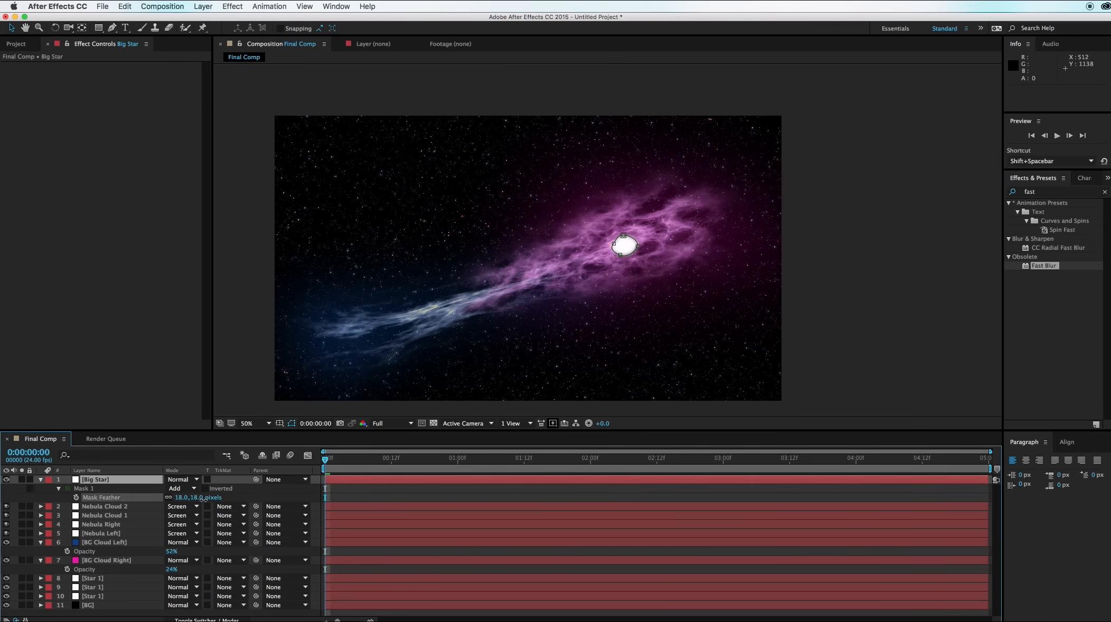
left_click(851, 362)
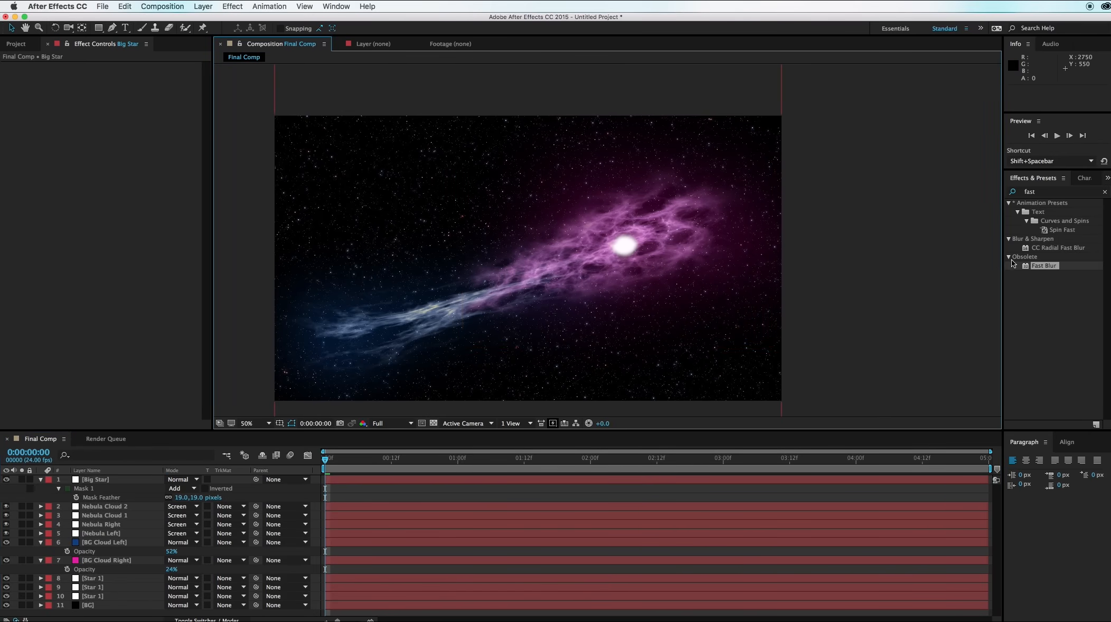
Apply Turbulent Displace to Big Star with Amount 125 and Complexity 3.3.
left_click(1014, 194)
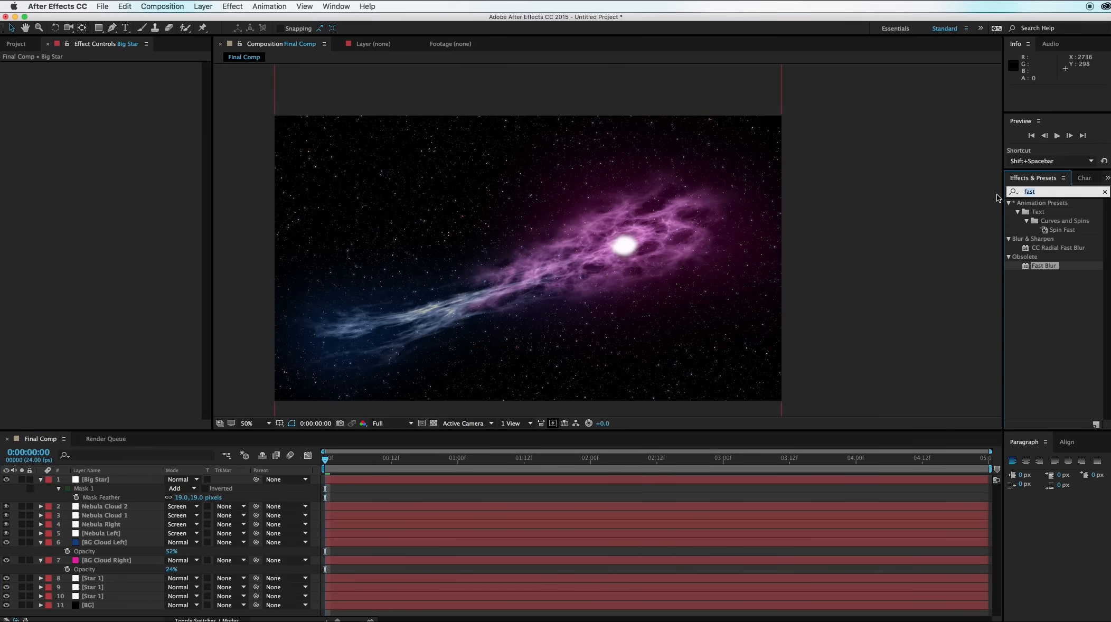
key("BackSpace")
type("turbu")
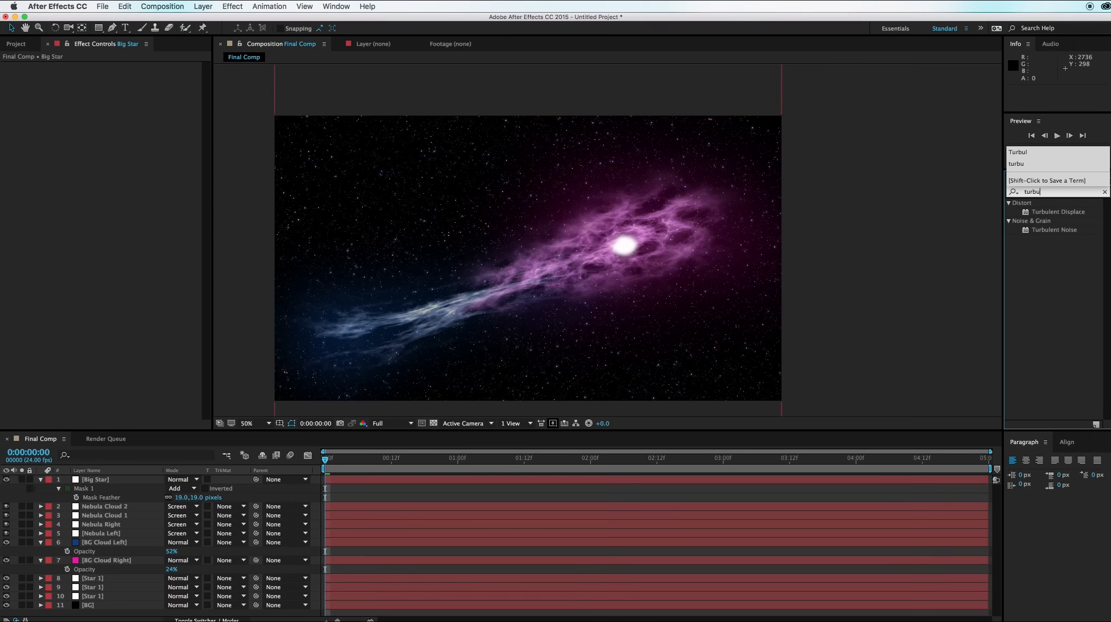
left_click(1054, 214)
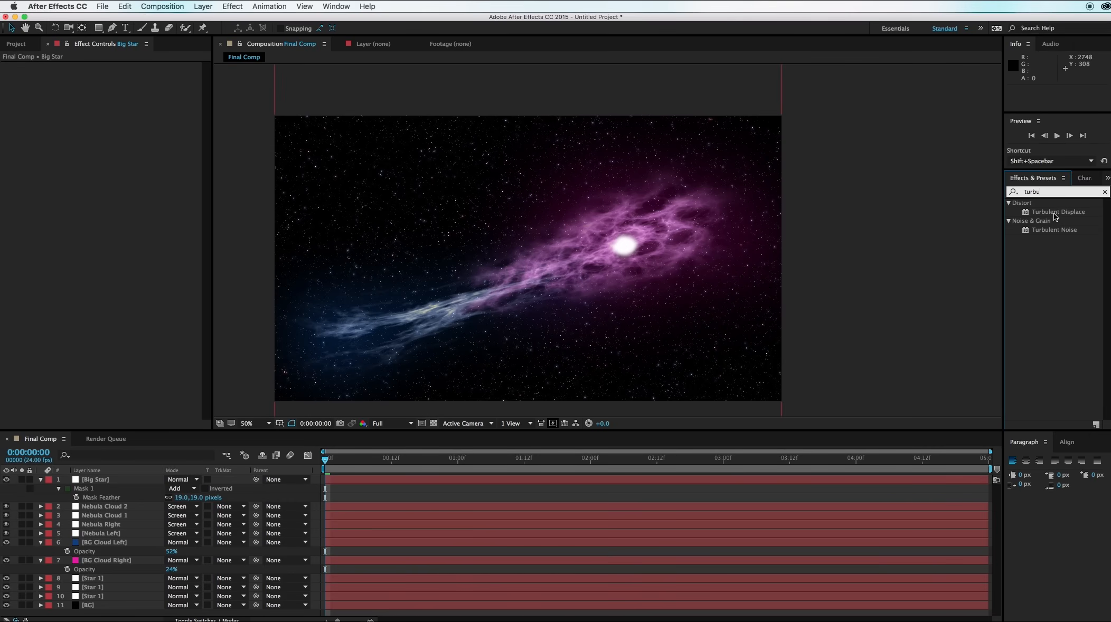
left_click_drag(1054, 212, 623, 244)
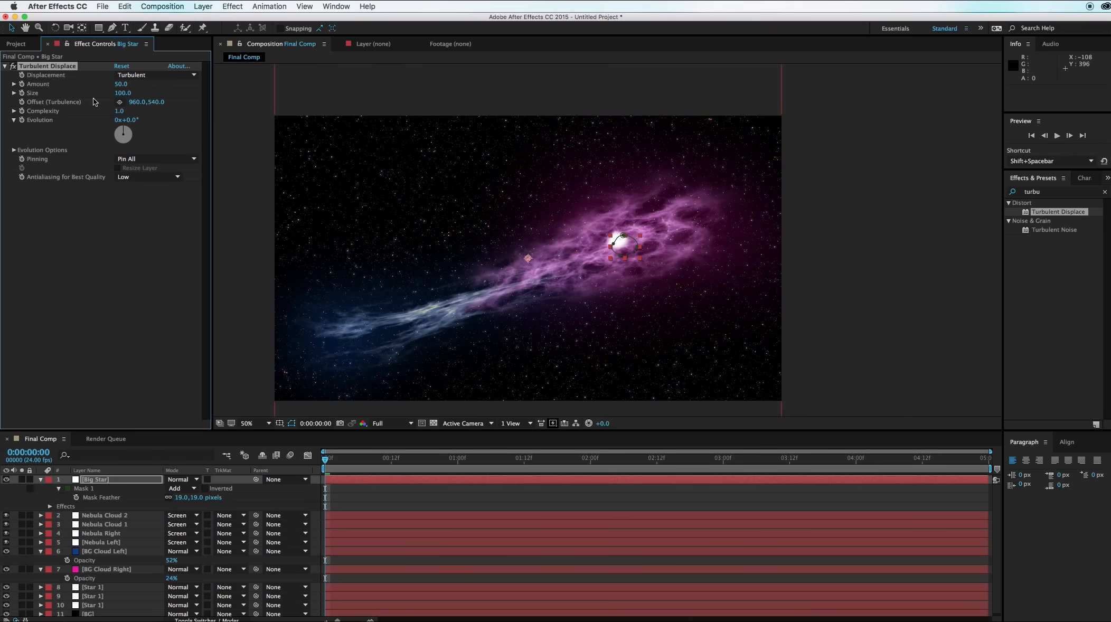
left_click_drag(118, 86, 152, 84)
left_click_drag(120, 112, 241, 113)
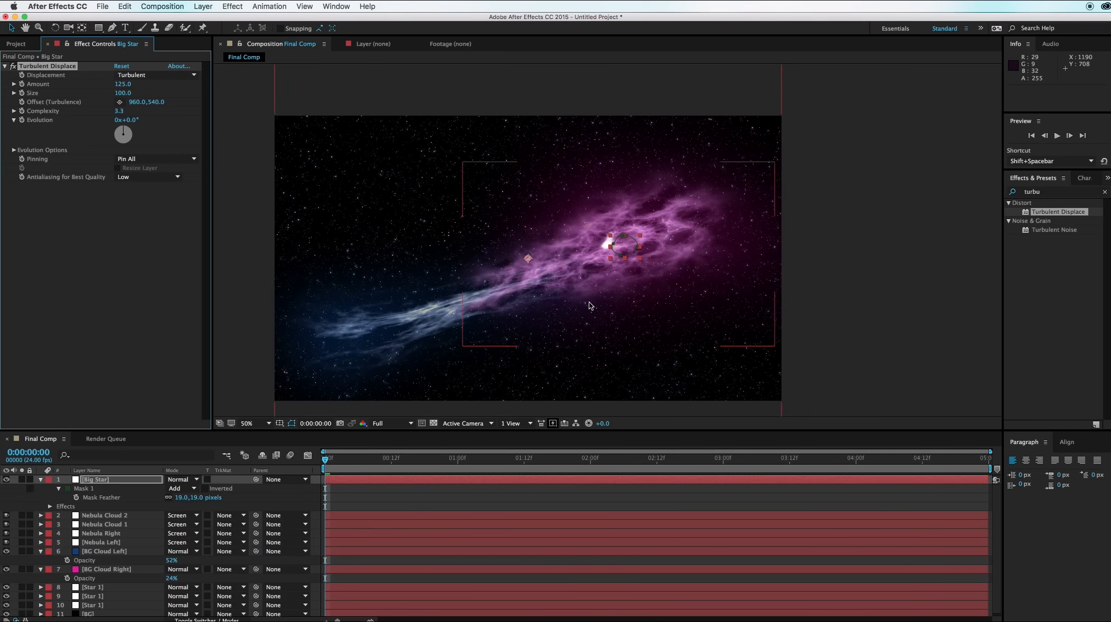
Reshape Big Star's mask by moving its points outward and reposition the layer to 1031, 533.
key("period")
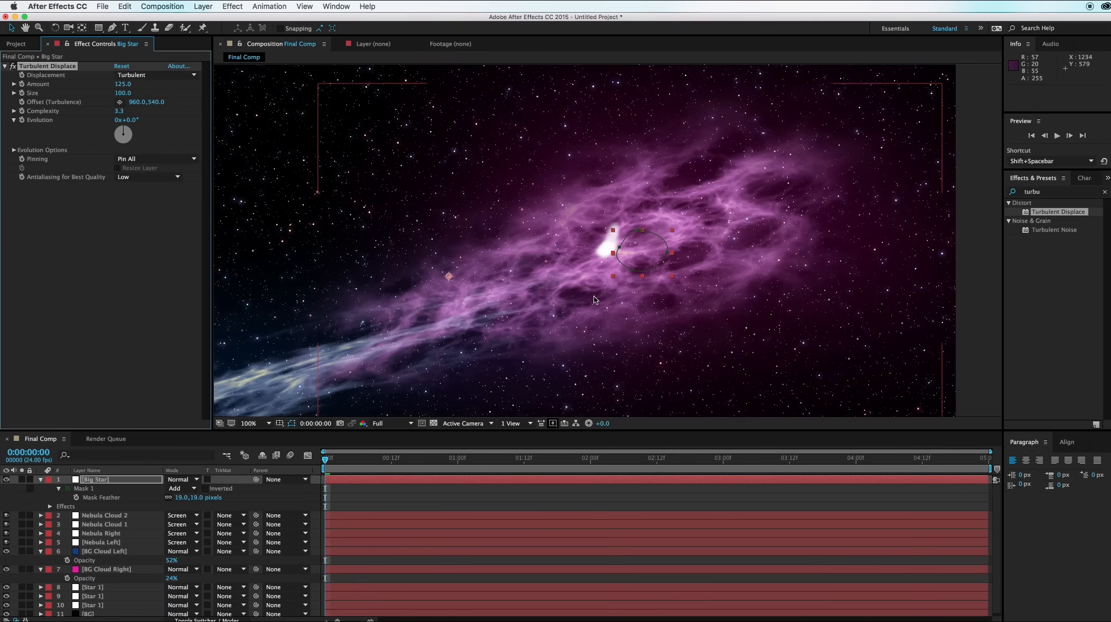
left_click(620, 249)
left_click_drag(621, 249, 648, 214)
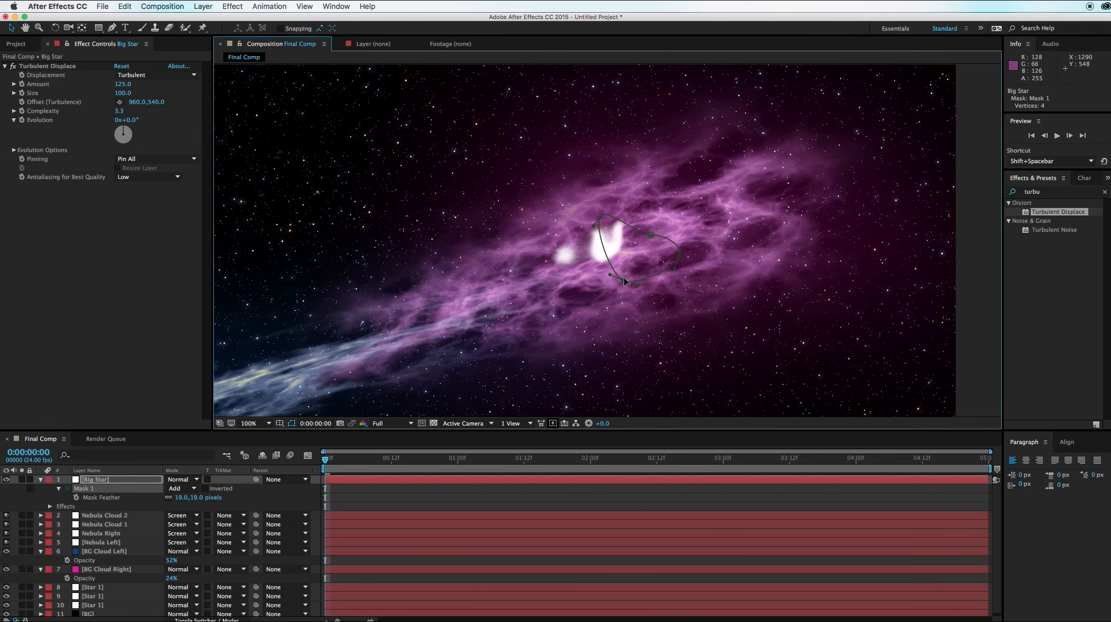
left_click_drag(624, 279, 661, 254)
left_click(629, 264)
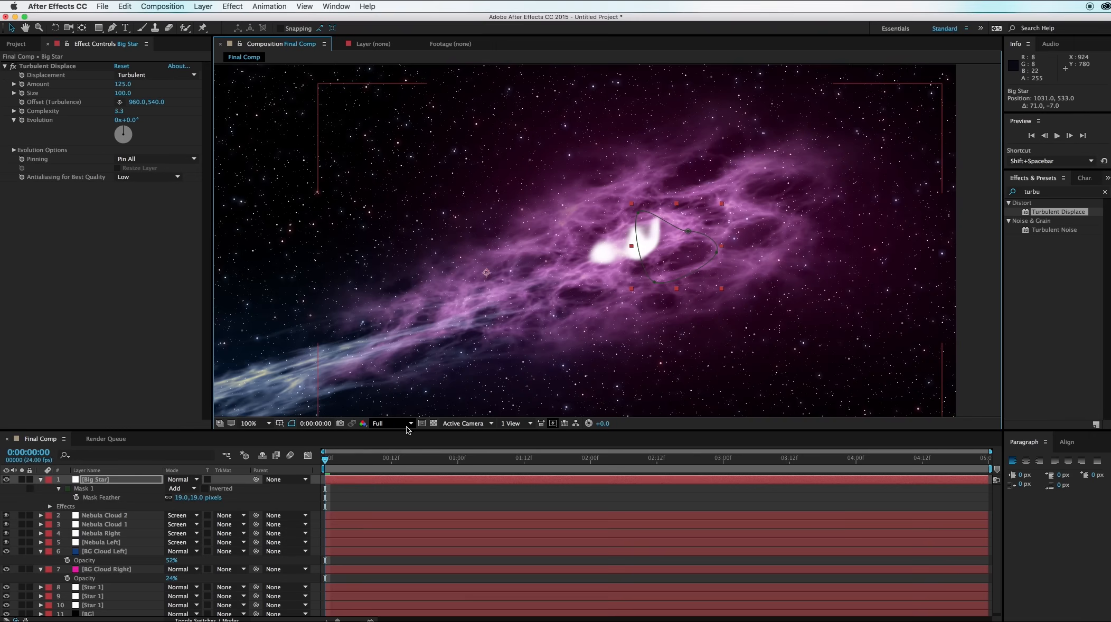
Set the Big Star layer's blending mode to Add and deselect the layer.
left_click(187, 483)
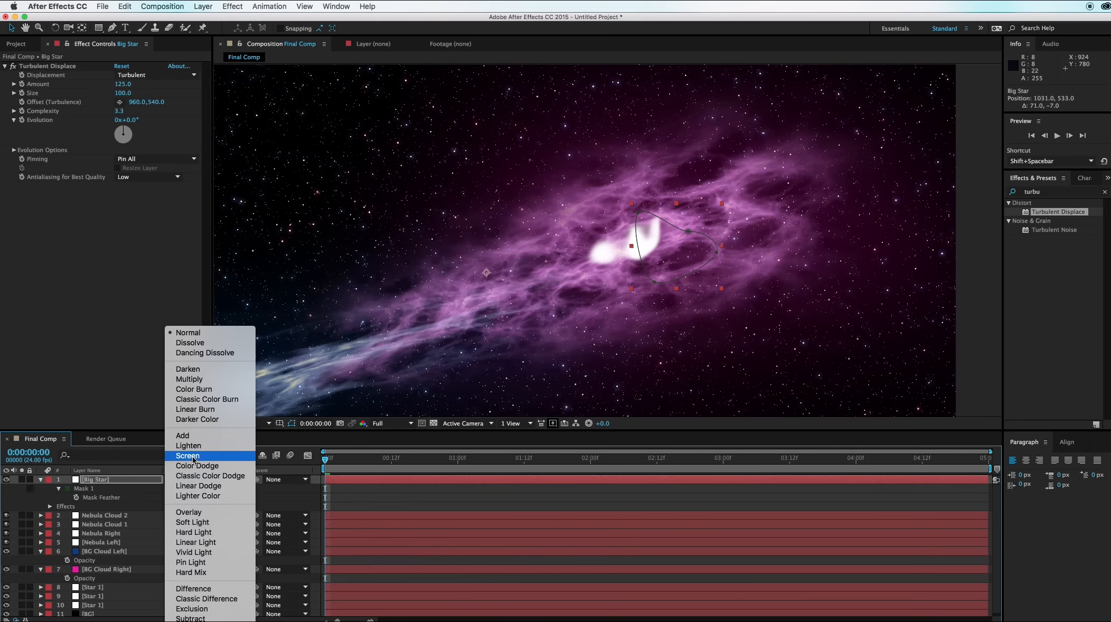
left_click(190, 436)
left_click(980, 282)
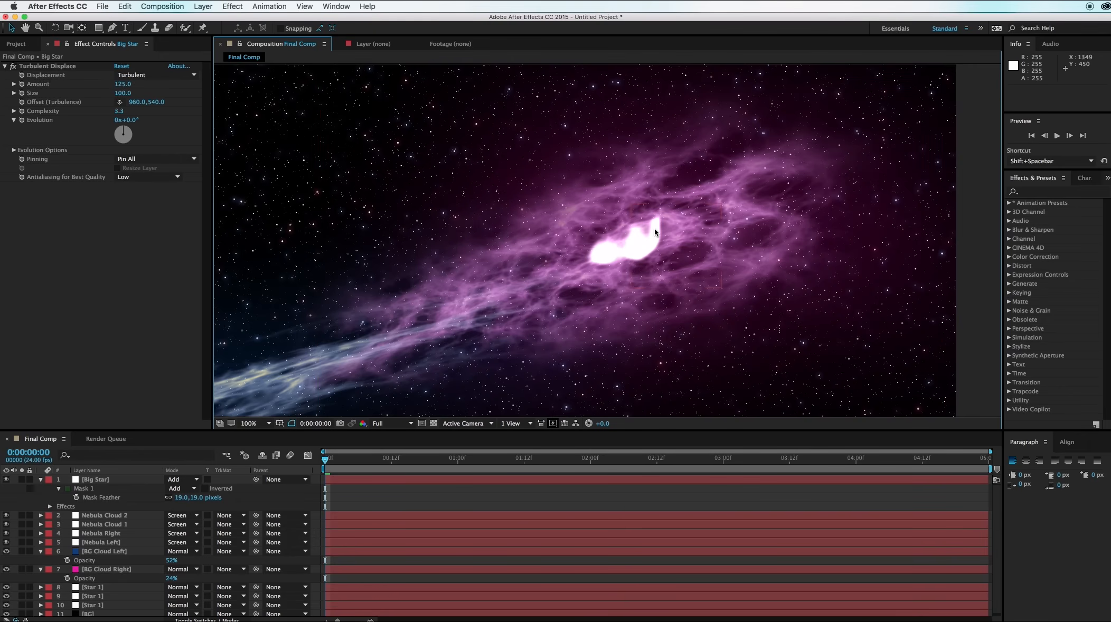
Apply Fast Blur to Big Star with Blurriness 43 and Repeat Edge Pixels enabled.
key("period")
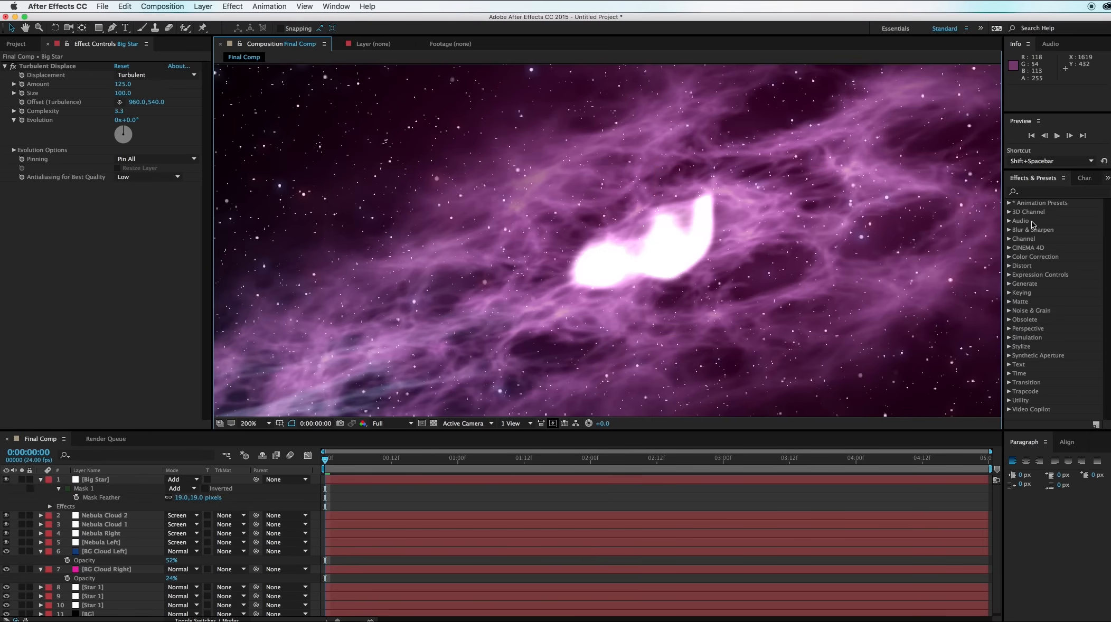
left_click(1053, 192)
type("fast")
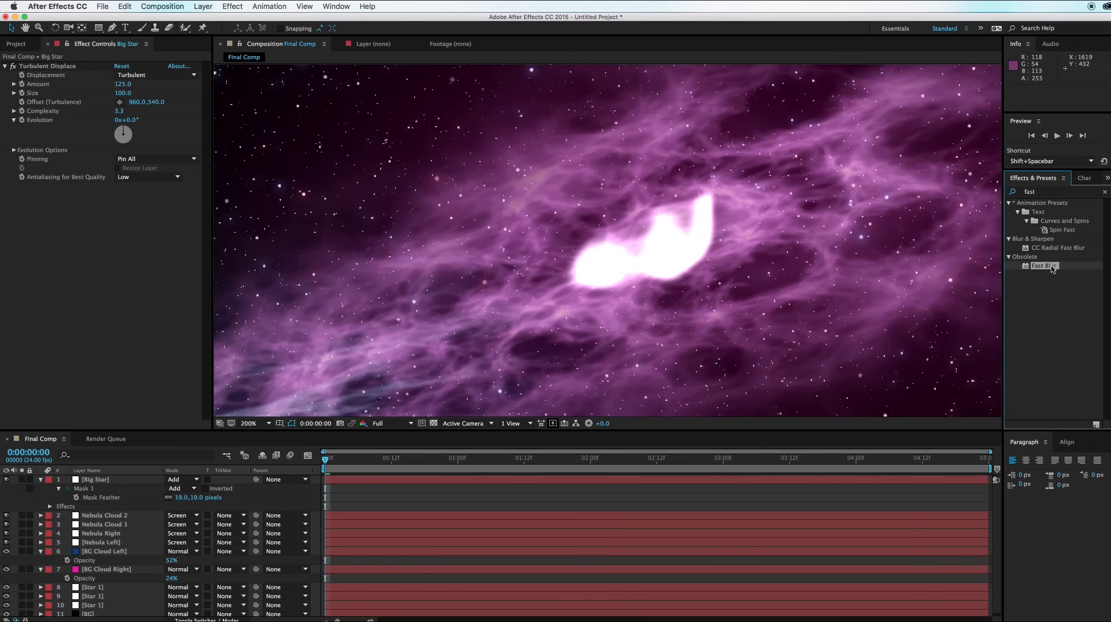
left_click_drag(1052, 265, 610, 297)
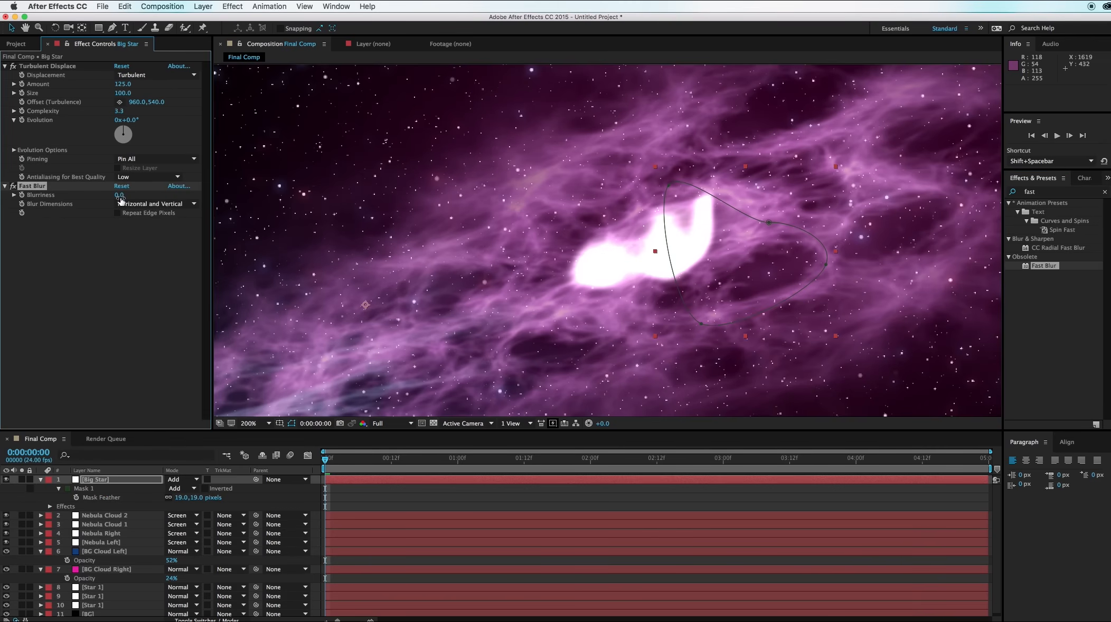
left_click_drag(120, 196, 140, 197)
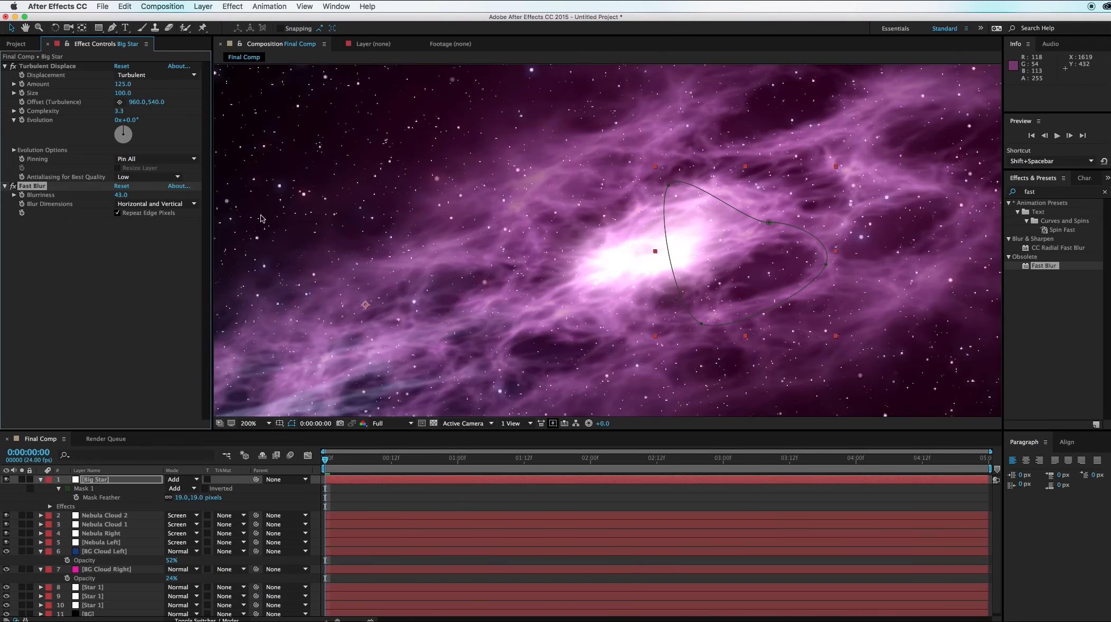
key("comma")
key("comma")
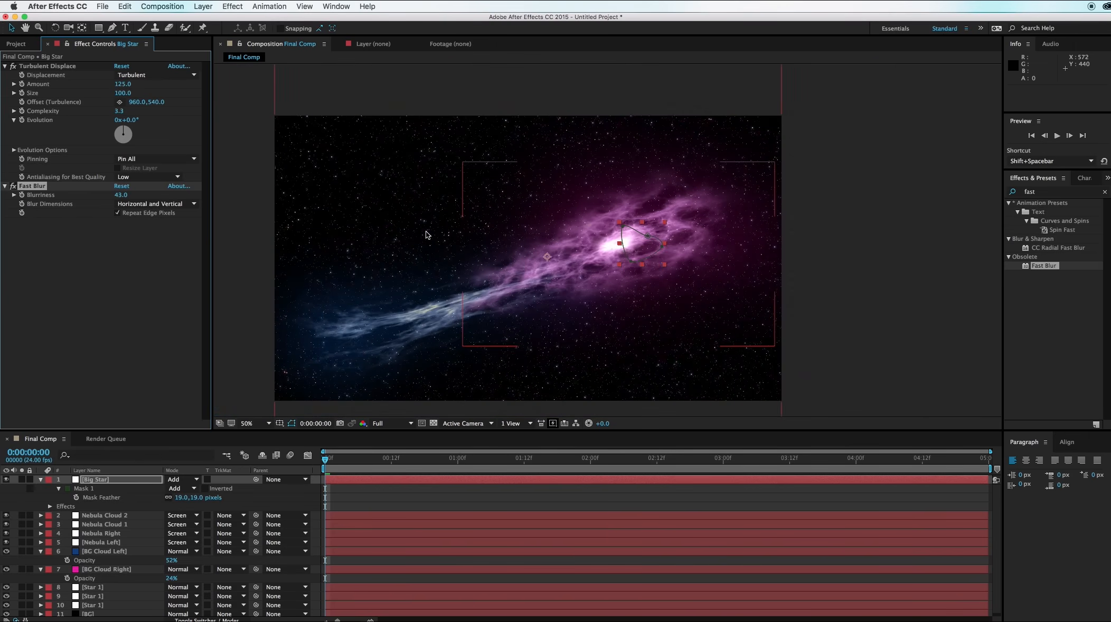
left_click(901, 266)
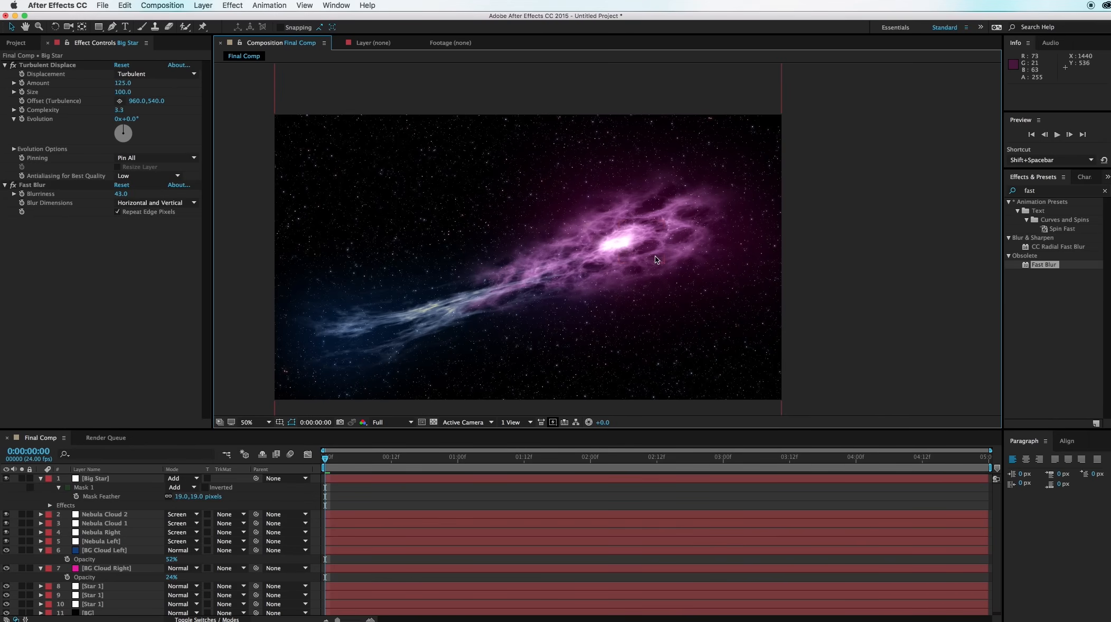
Create a black 1920 by 1080 px solid named Edge 1.
key("super+y")
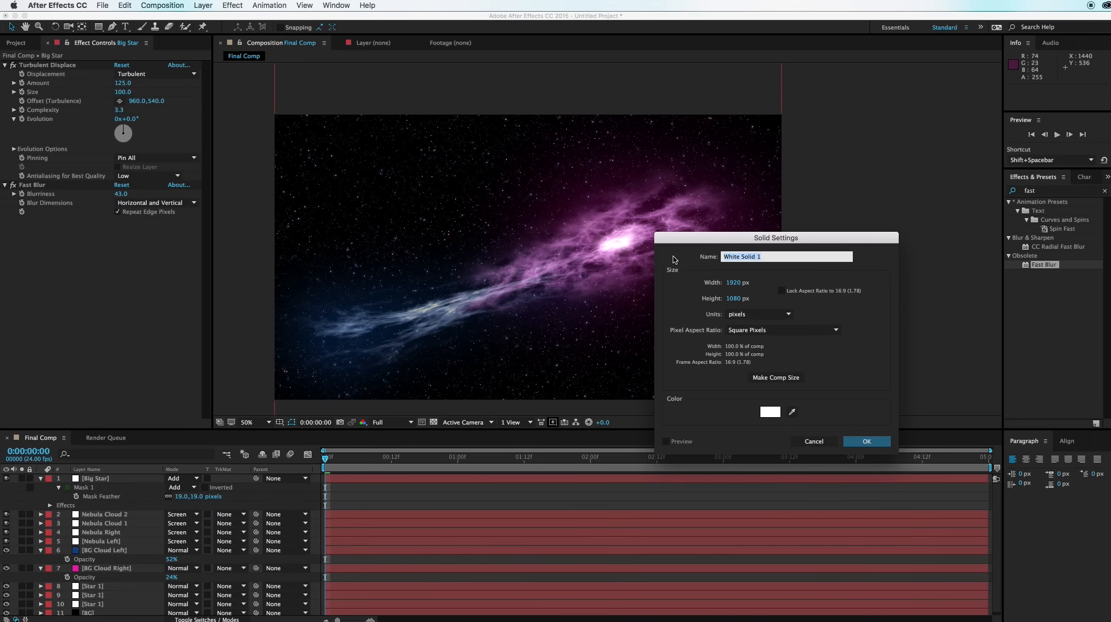
type("Edge")
left_click(774, 413)
left_click_drag(729, 481, 668, 569)
left_click(880, 452)
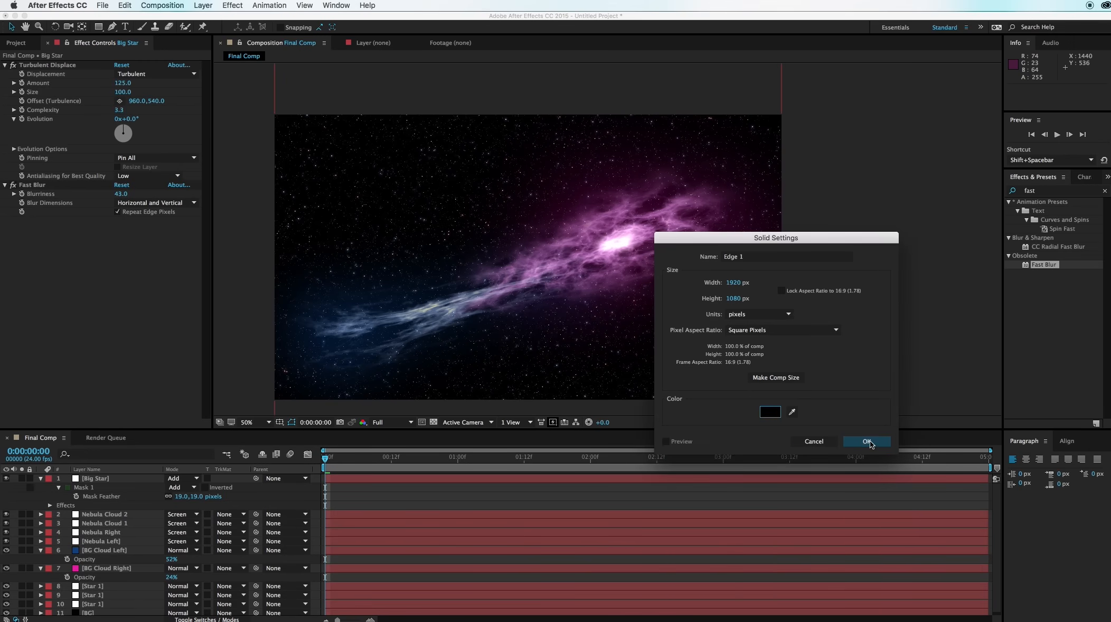
left_click(871, 445)
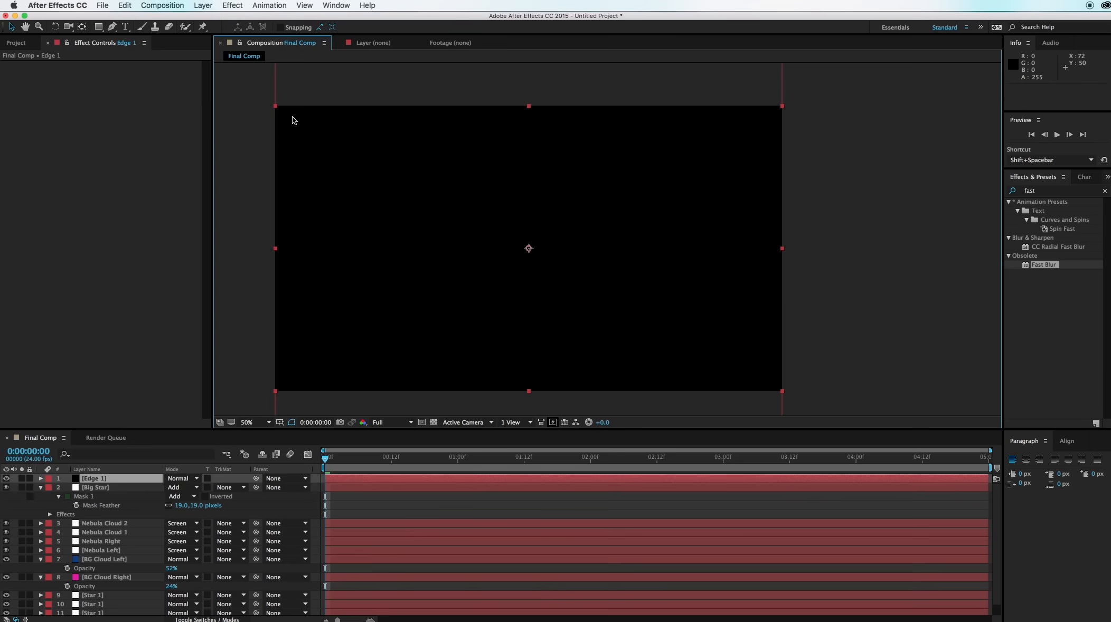
Draw a closed, curved six-point Pen mask on Edge 1, leaving strips at both sides and extending past the frame's upper and lower edges.
left_click(113, 28)
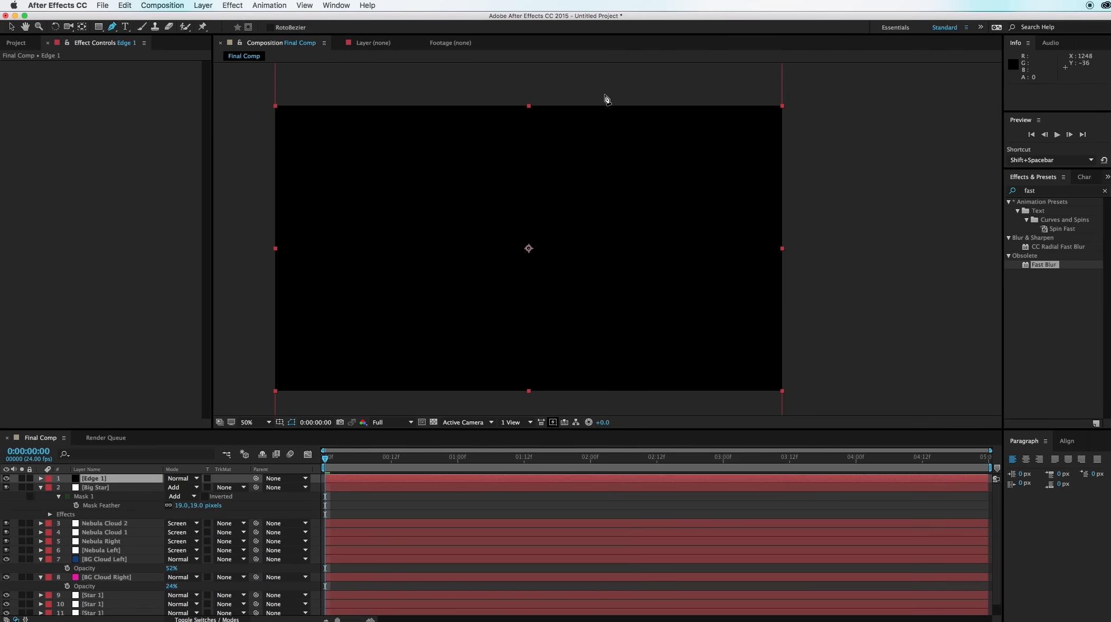
left_click_drag(605, 90, 661, 96)
left_click_drag(739, 186, 741, 244)
left_click_drag(718, 405, 662, 403)
left_click_drag(614, 373, 645, 342)
left_click_drag(442, 390, 397, 339)
key("space")
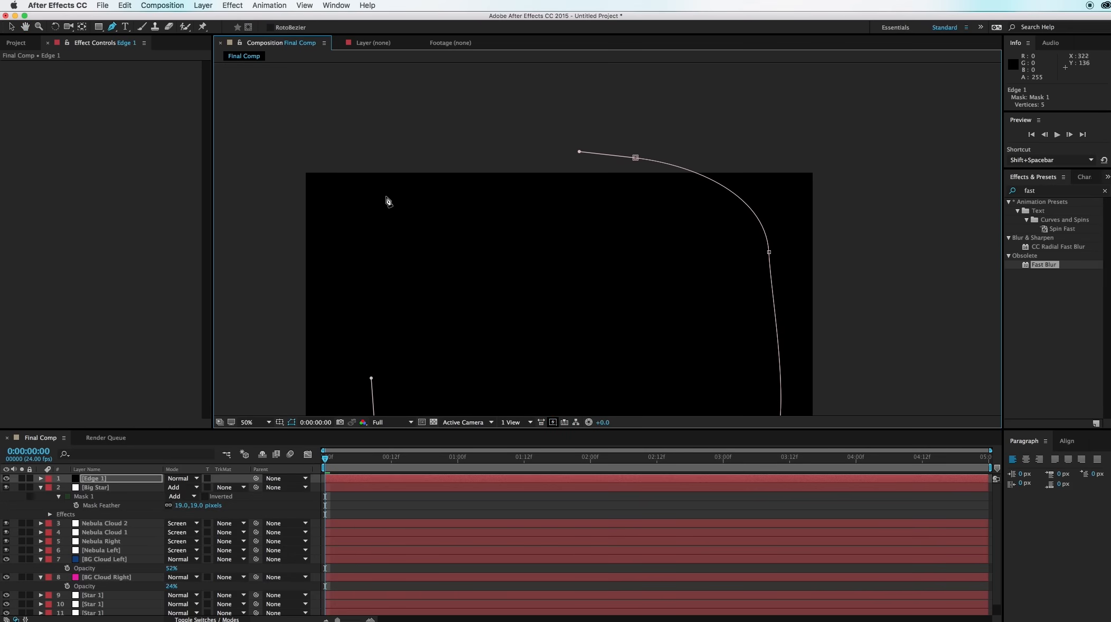
left_click_drag(385, 193, 415, 189)
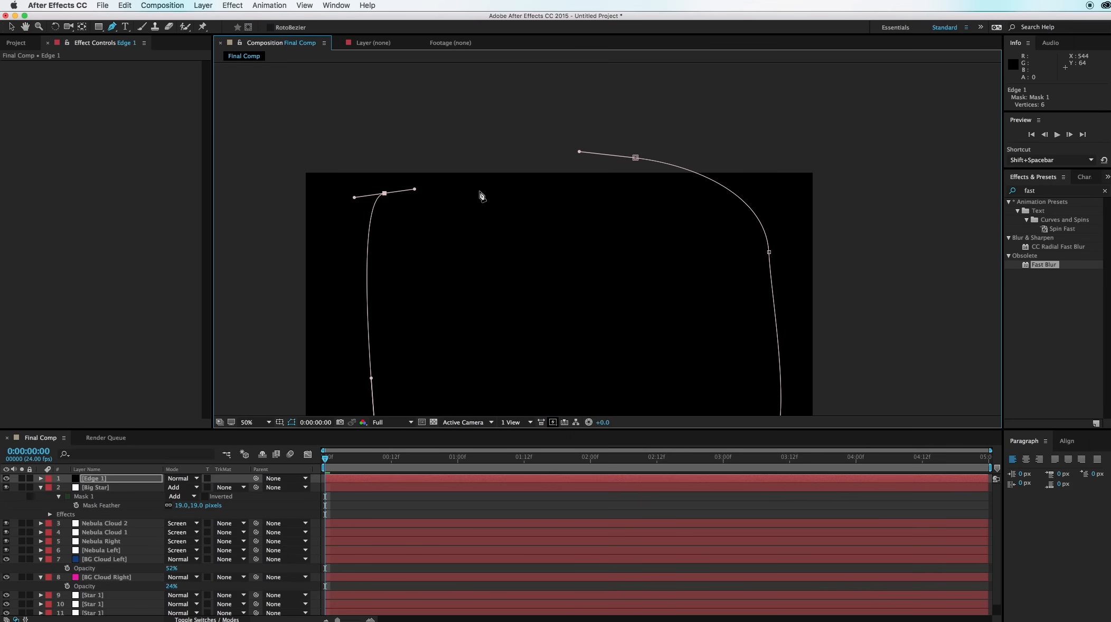
left_click(636, 158)
key("space")
left_click_drag(618, 242, 621, 99)
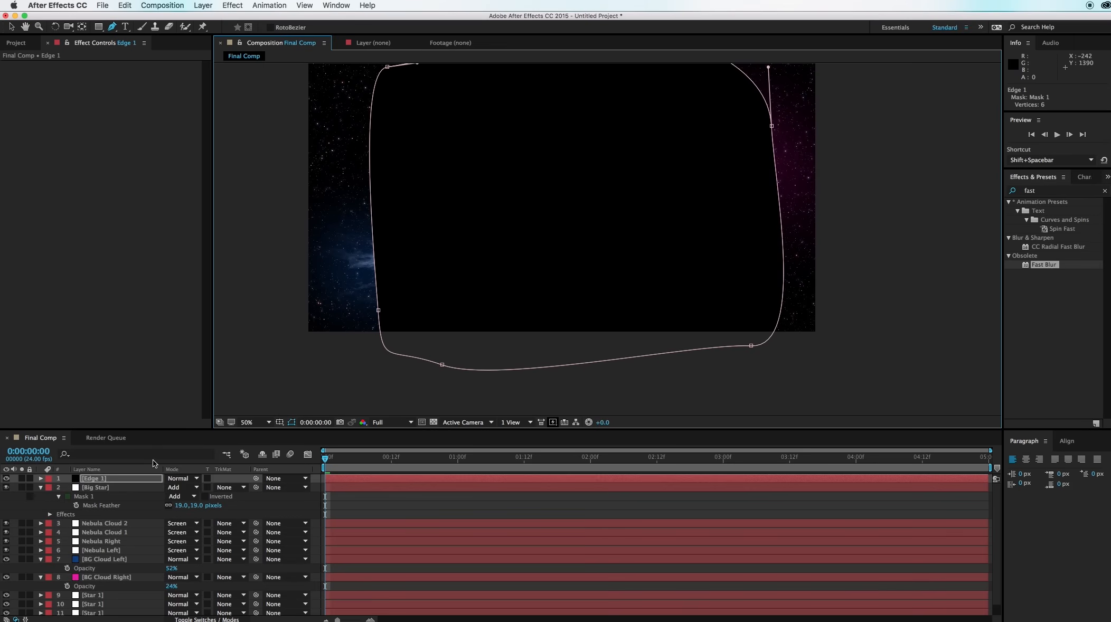
Set the mode of Edge 1's mask to Subtract.
key("m")
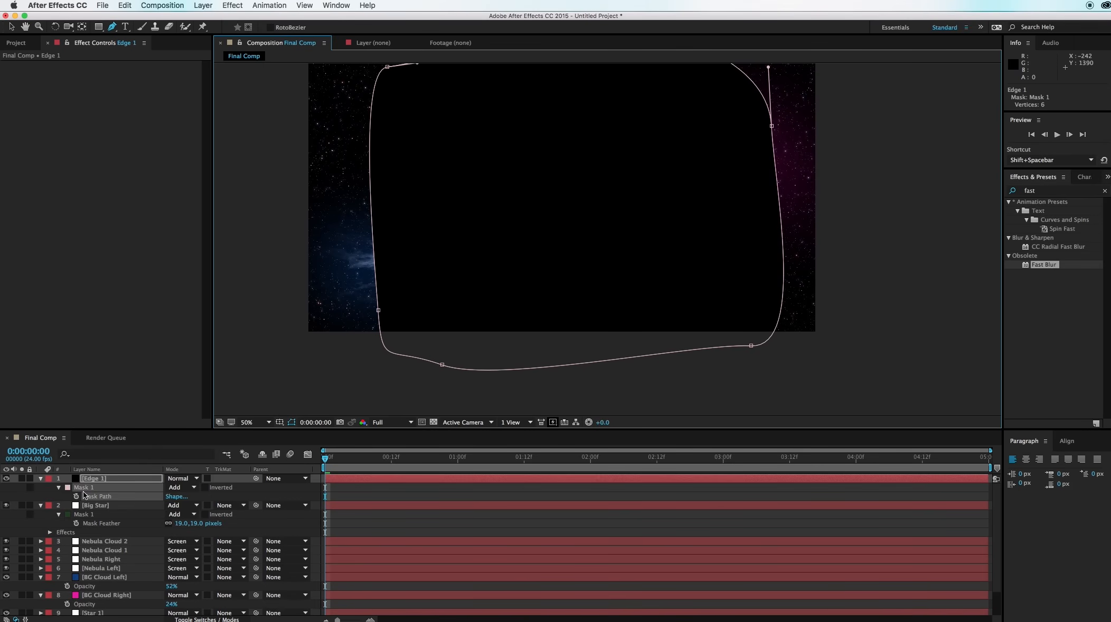
left_click(187, 489)
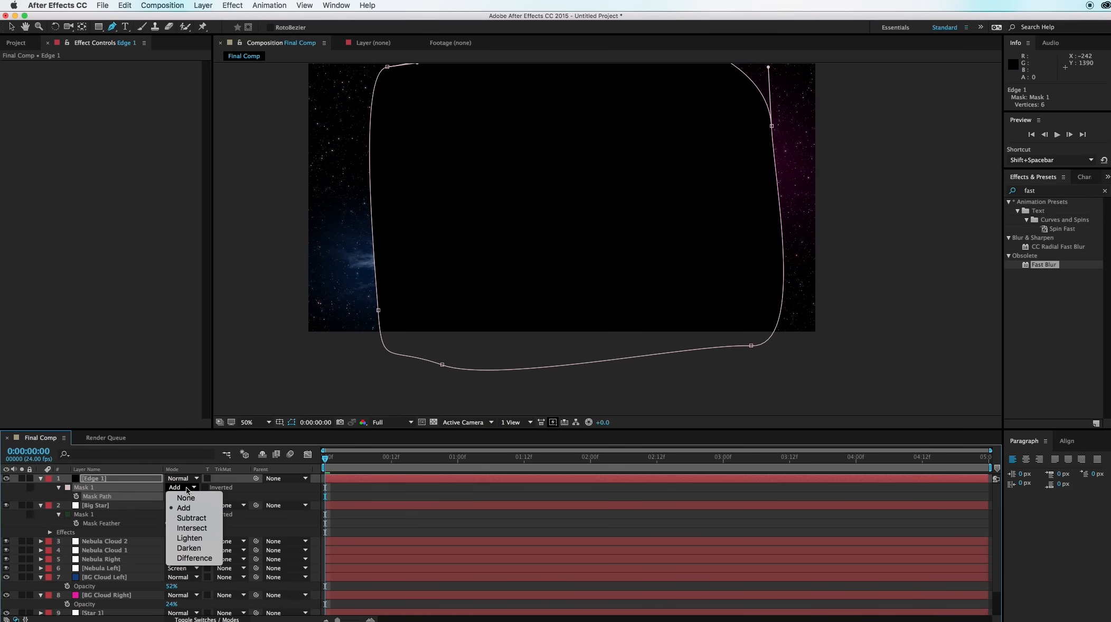
left_click(195, 519)
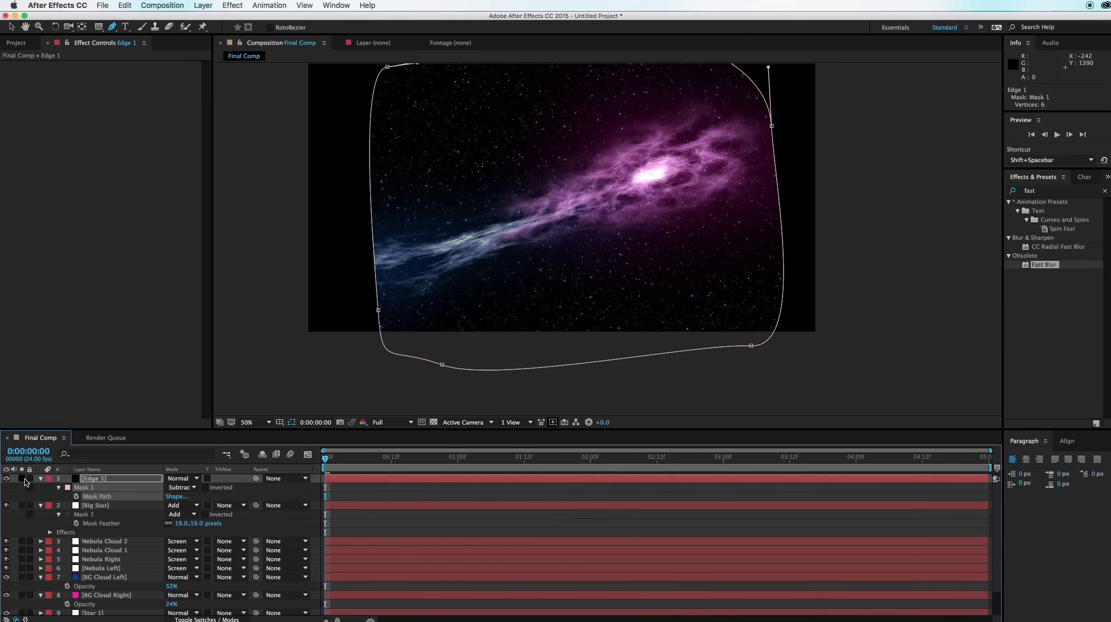
Solo the Edge 1 layer, display it over the transparency grid and deselect it.
left_click(22, 479)
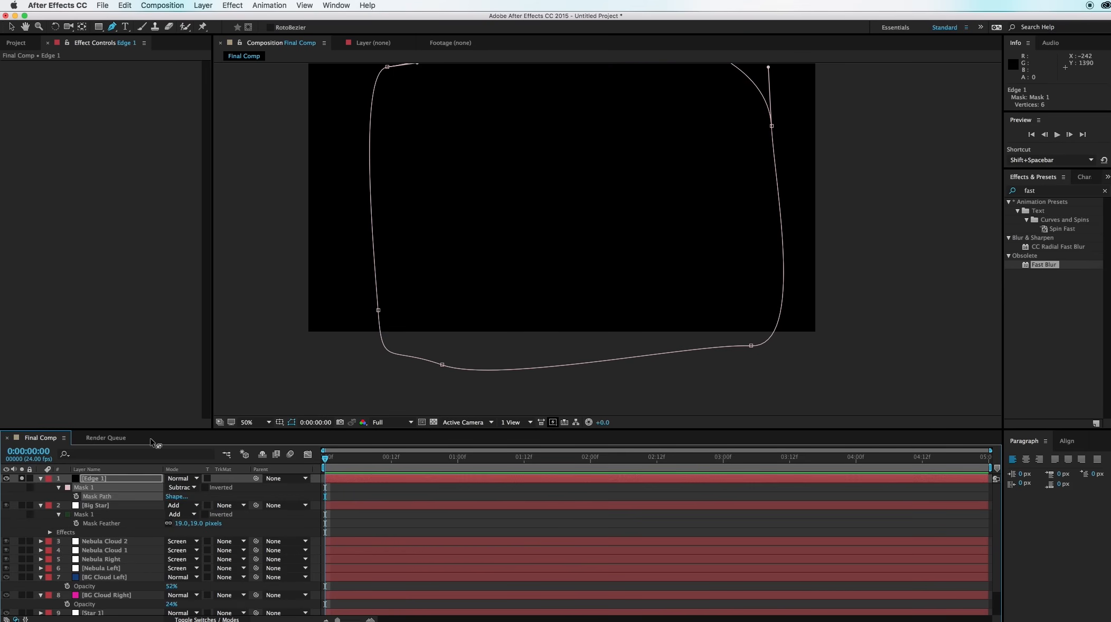
left_click(434, 422)
key("h")
left_click_drag(578, 262, 579, 283)
key("v")
left_click(912, 281)
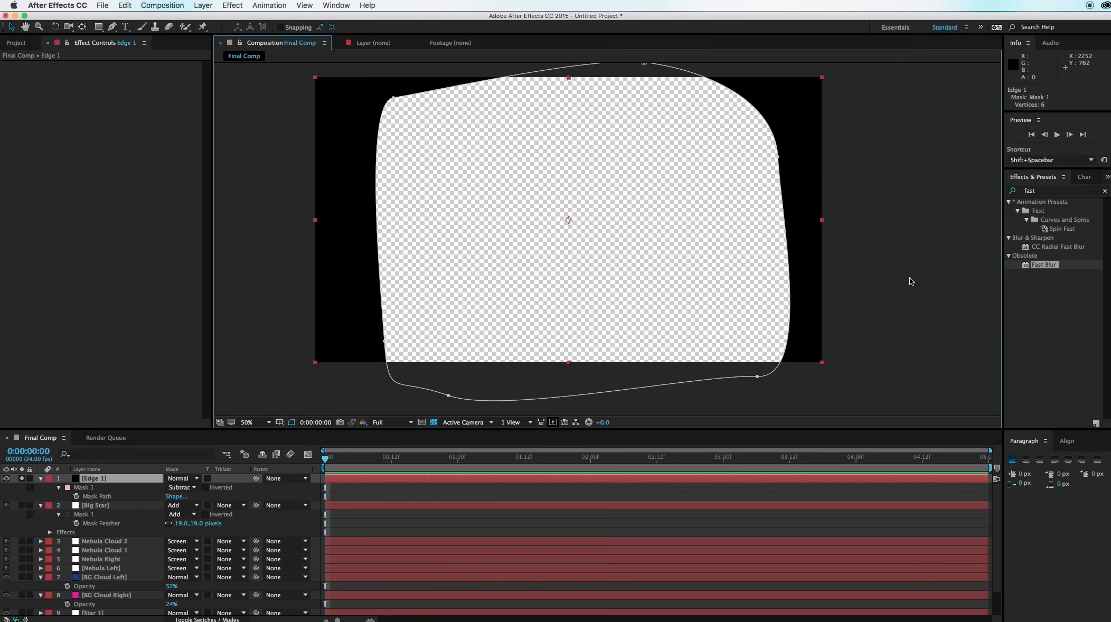
left_click(912, 282)
Apply the Turbulent Displace effect to Edge 1.
left_click(1066, 196)
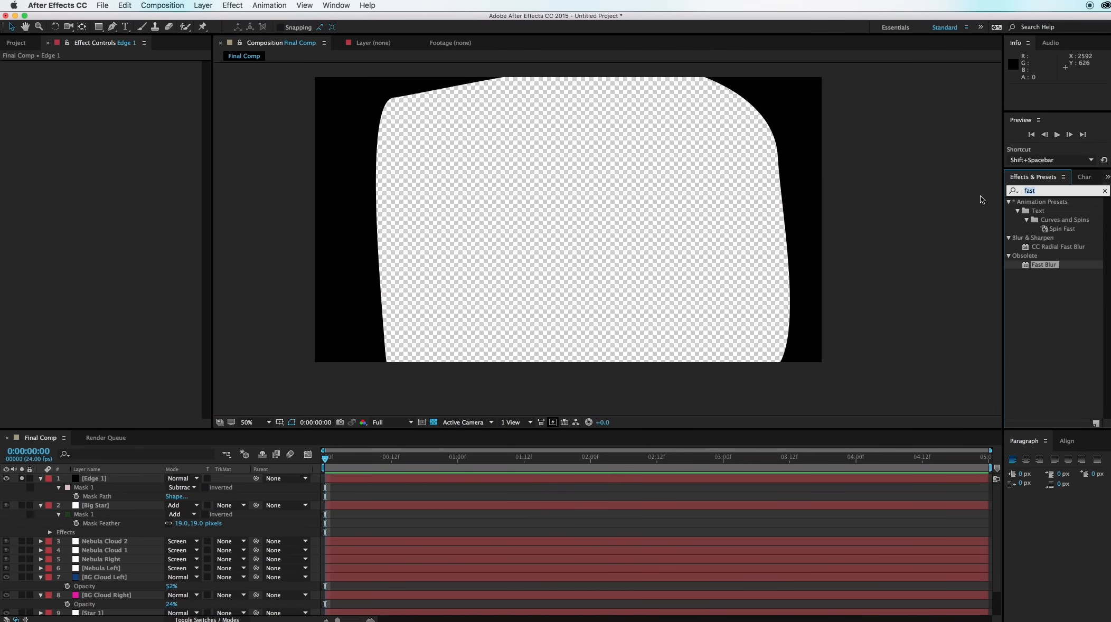
type("turb")
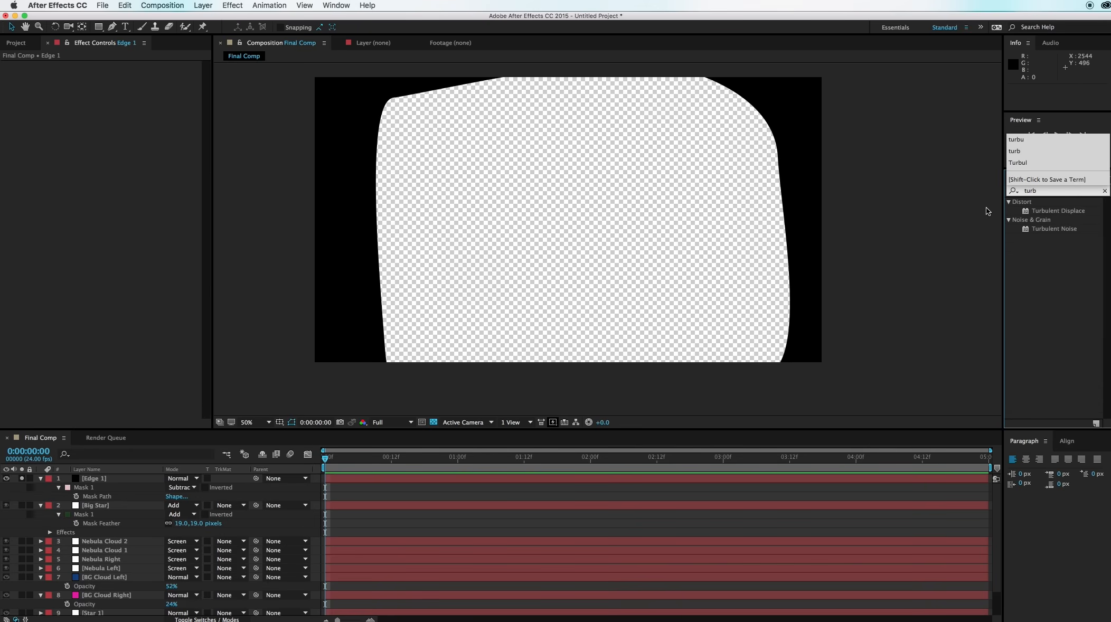
left_click_drag(1057, 211, 732, 274)
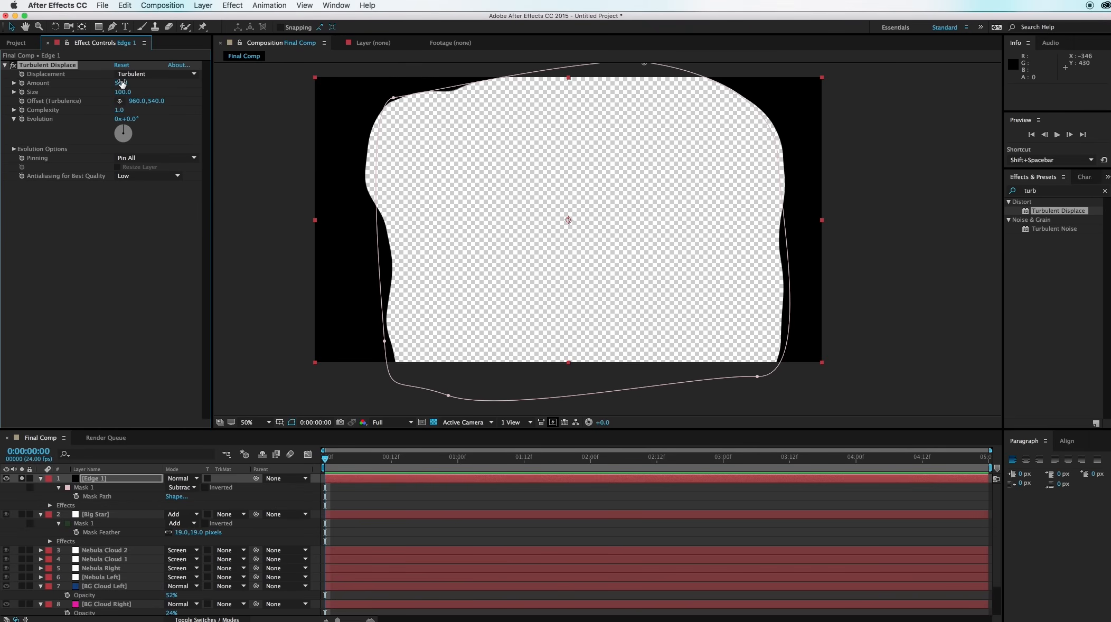
Set Edge 1's Turbulent Displace amount to 405, size to 252 and complexity to 9.5.
left_click_drag(121, 83, 206, 88)
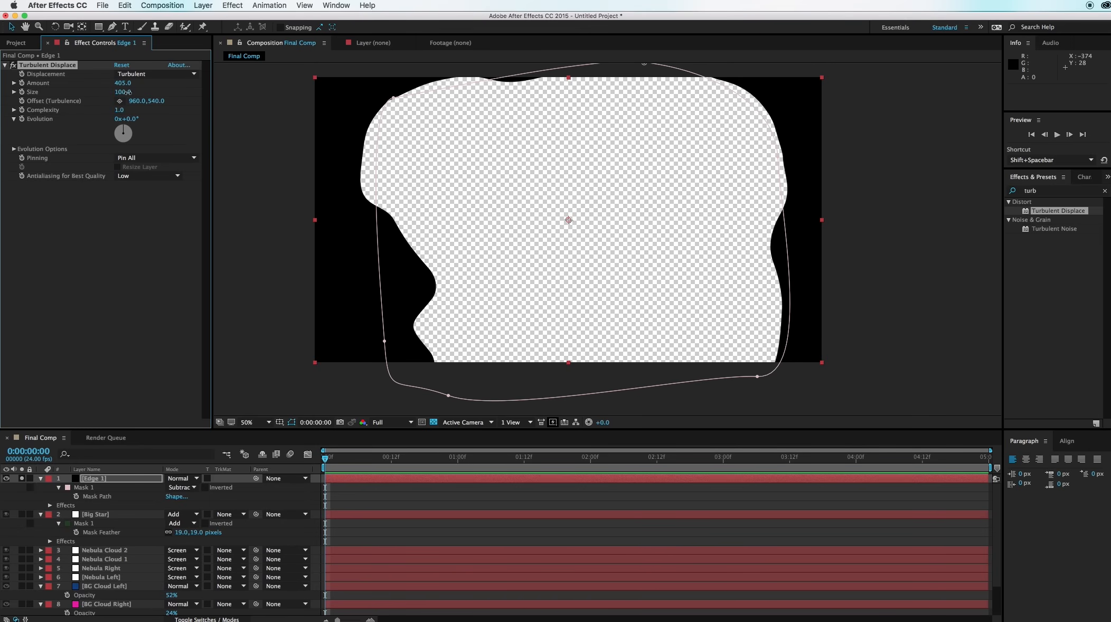
left_click_drag(127, 91, 232, 121)
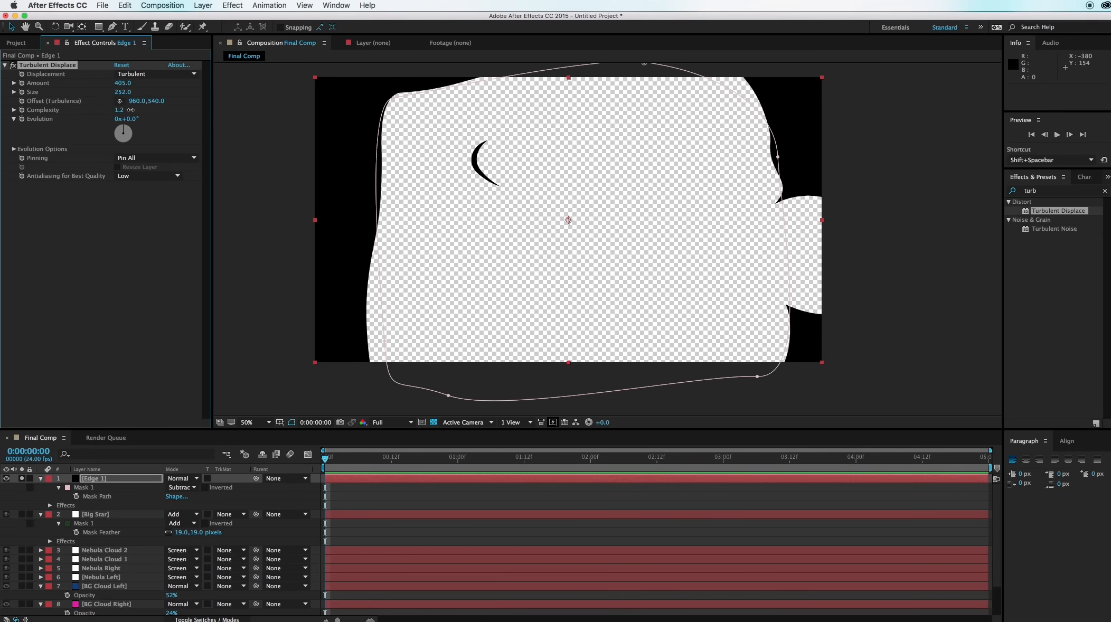
left_click_drag(131, 110, 581, 119)
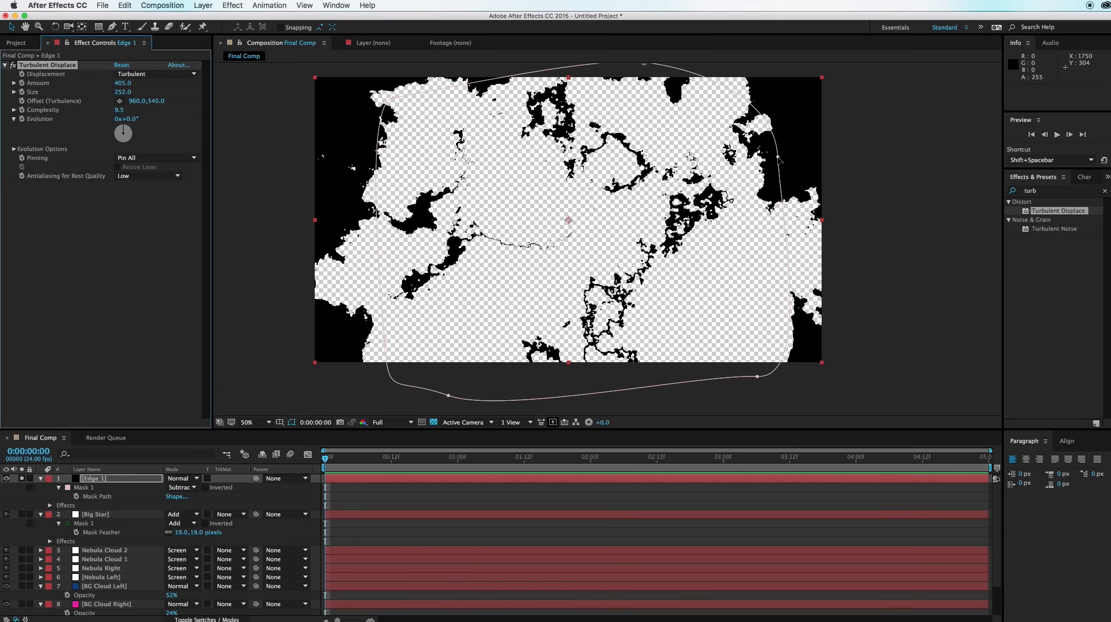
Widen Edge 1's mask by moving its right-hand vertices outward, its left corner vertices beyond the frame, and its left edge outward.
left_click_drag(779, 160, 816, 114)
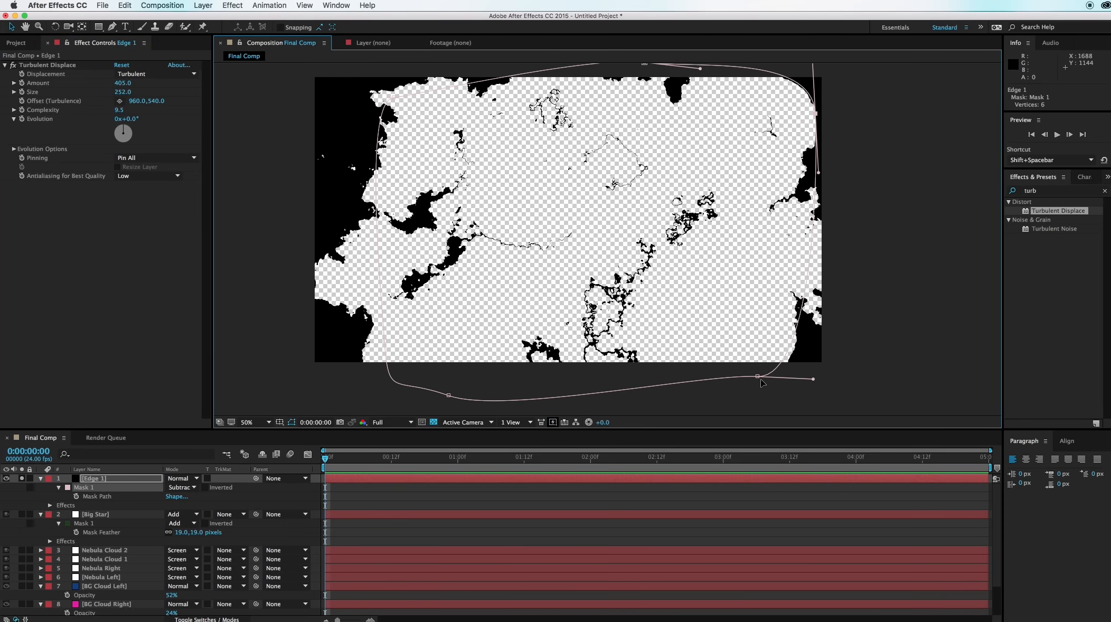
left_click_drag(761, 379, 778, 387)
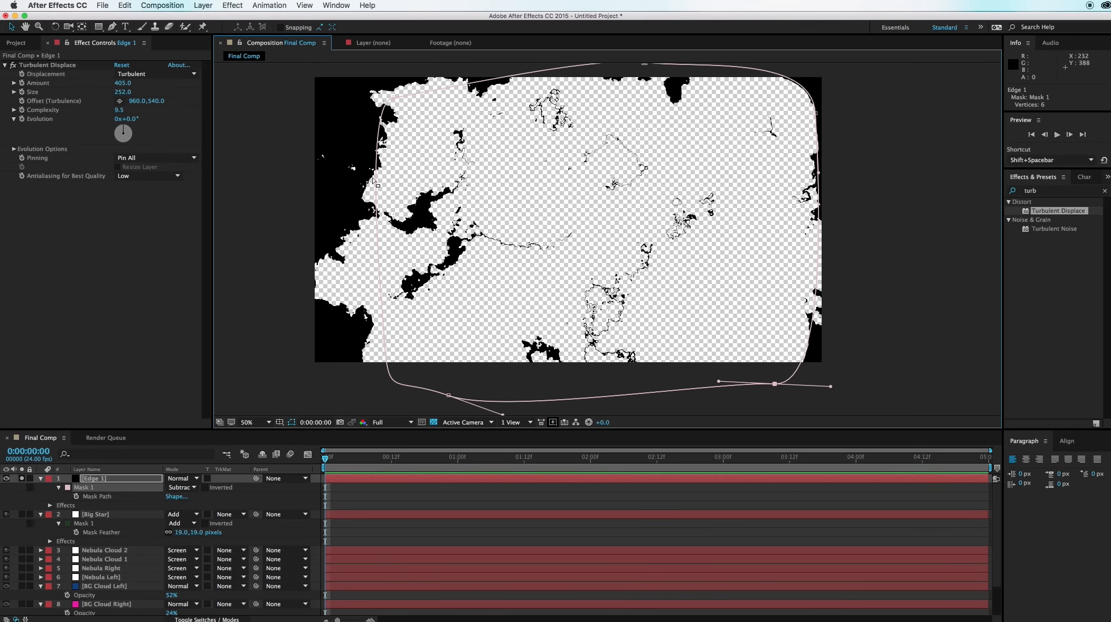
scroll(338, 233, "left", 3)
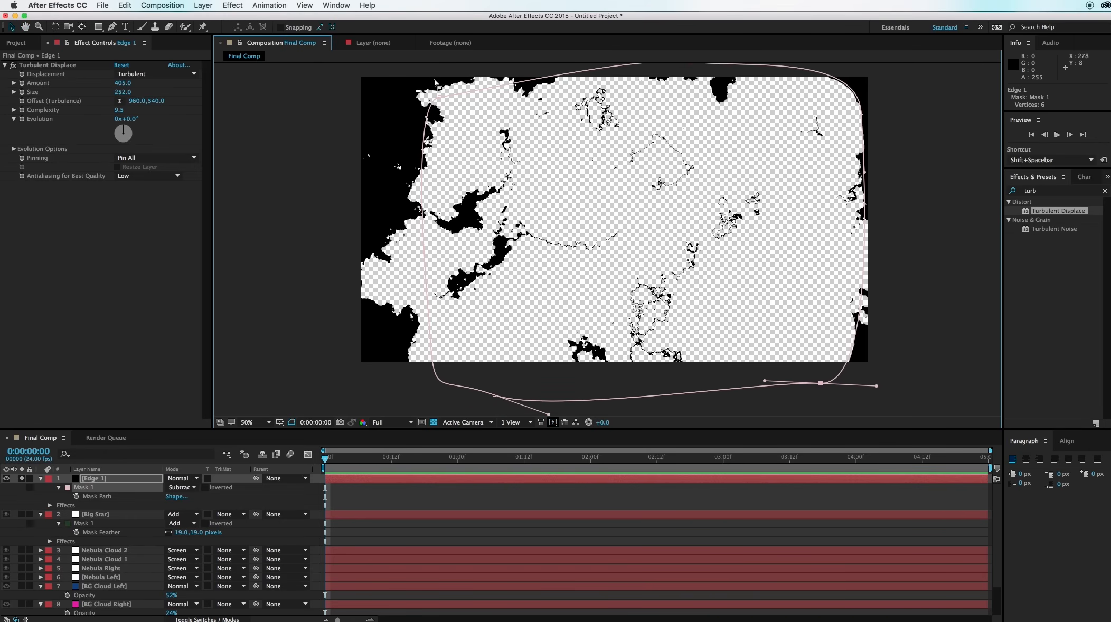
left_click_drag(438, 89, 389, 64)
left_click(494, 405)
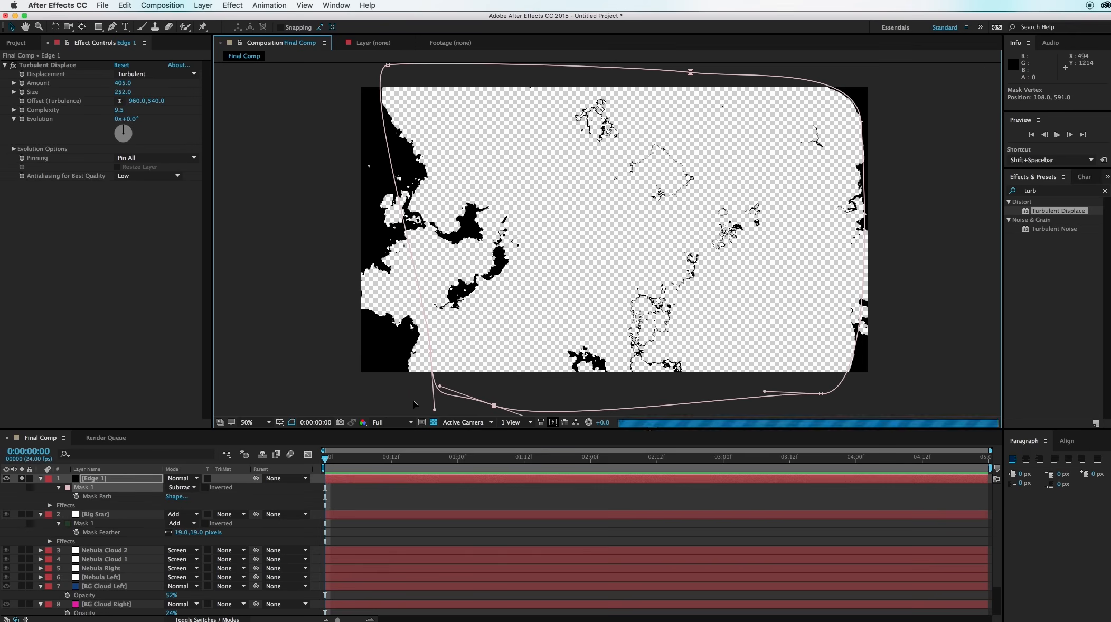
left_click_drag(494, 406, 361, 406)
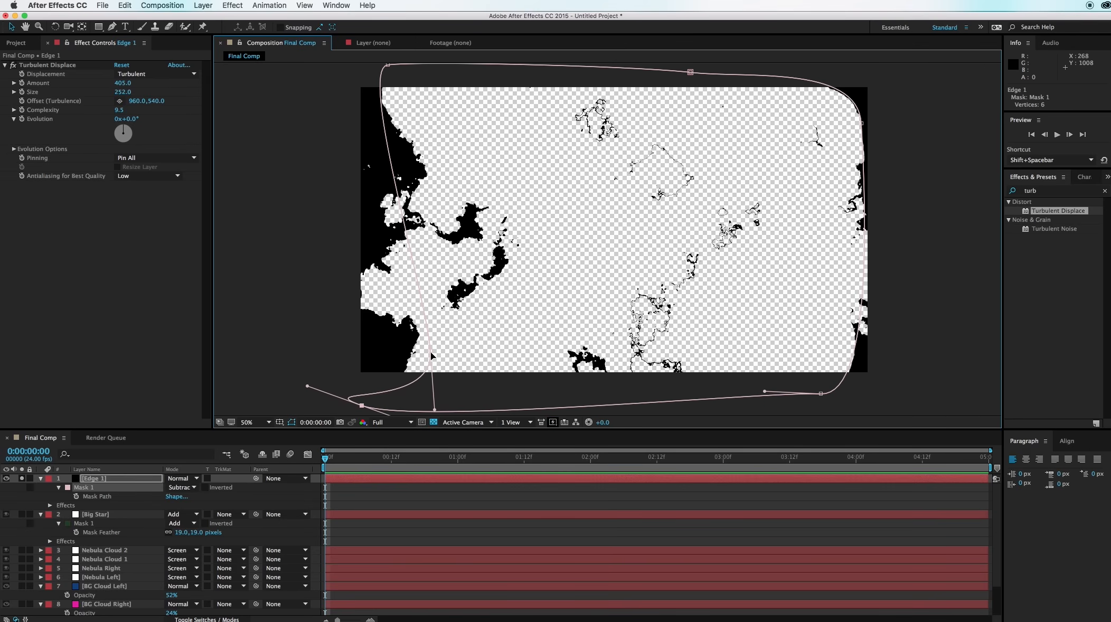
left_click_drag(432, 356, 395, 359)
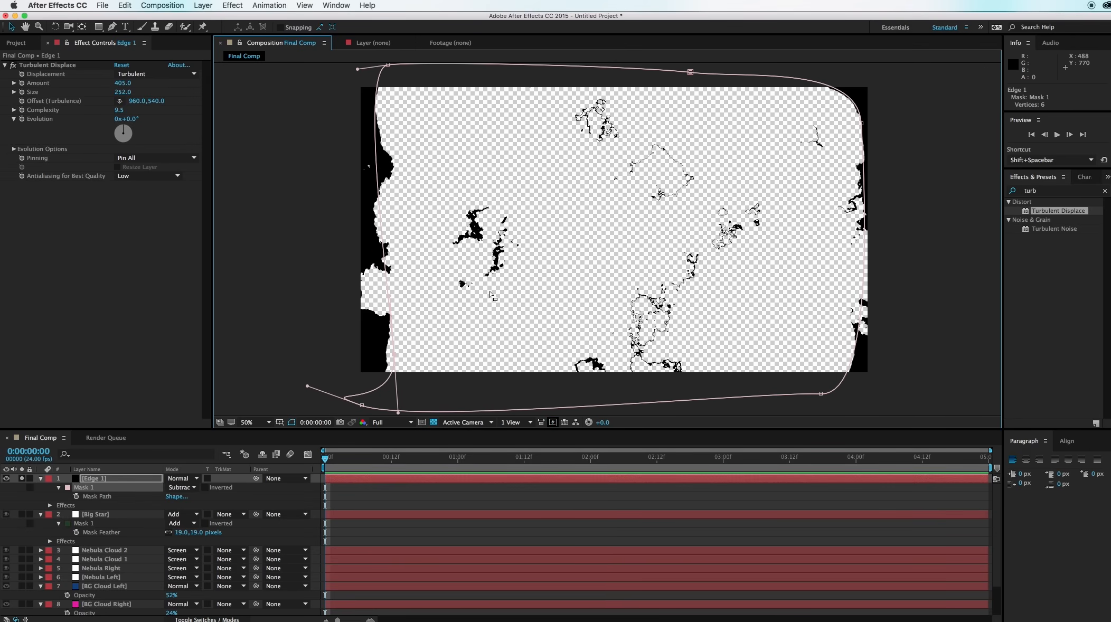
Move the mask's upper-right vertex slightly outward and lower its top-middle vertex to the frame's top edge.
left_click_drag(856, 132, 868, 132)
left_click(691, 74)
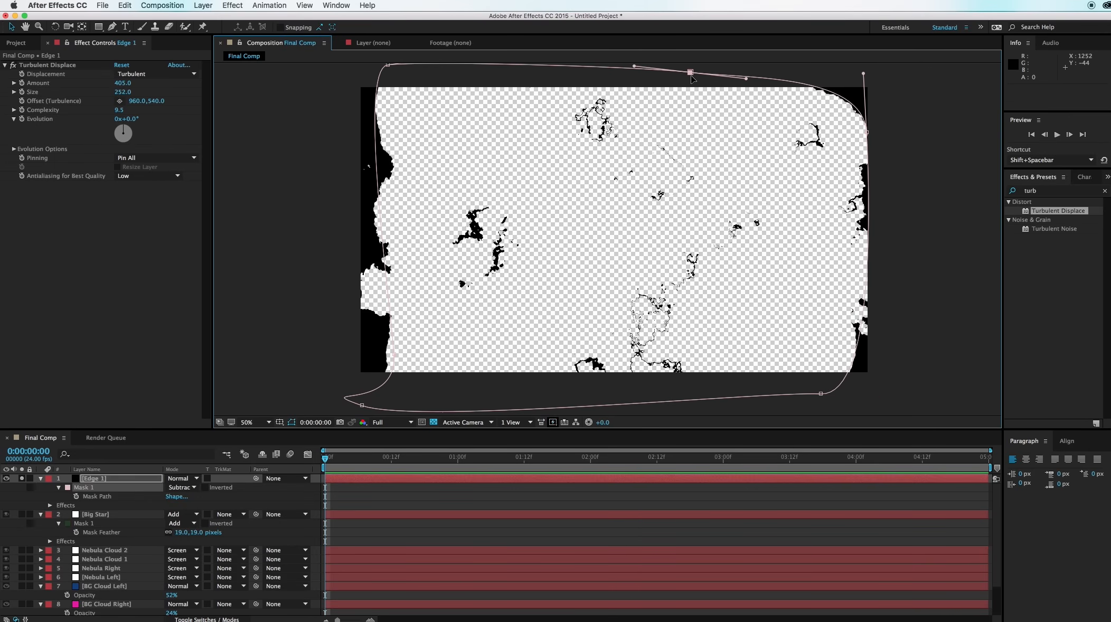
left_click_drag(691, 74, 691, 91)
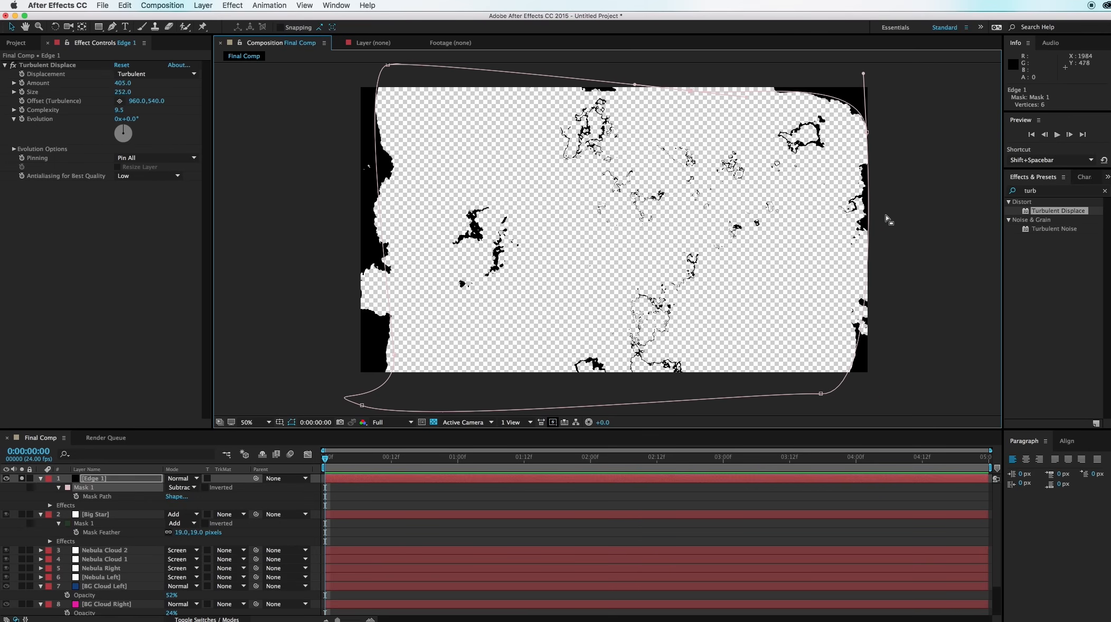
left_click(936, 253)
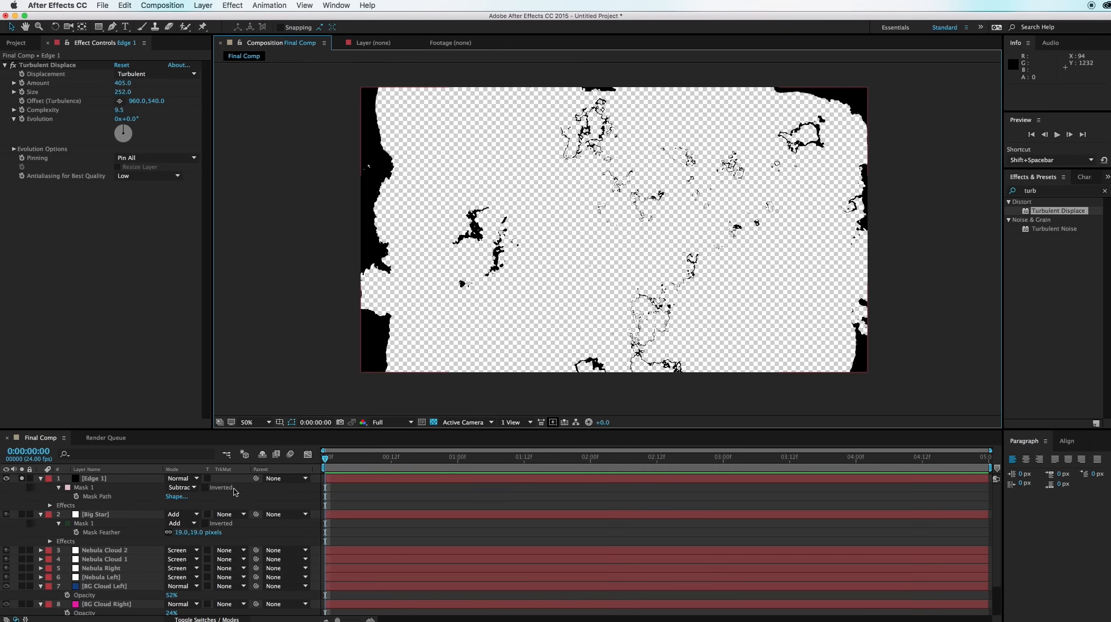
Set the Edge 1 layer's blending mode to Overlay and its opacity to 50%.
left_click(182, 478)
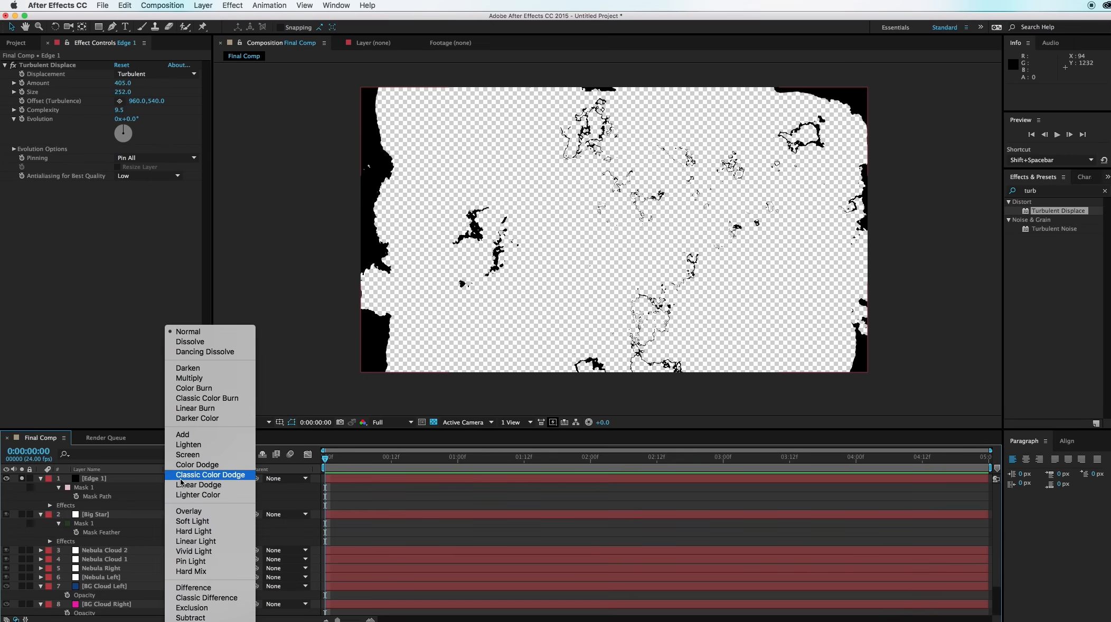
left_click(200, 512)
key("t")
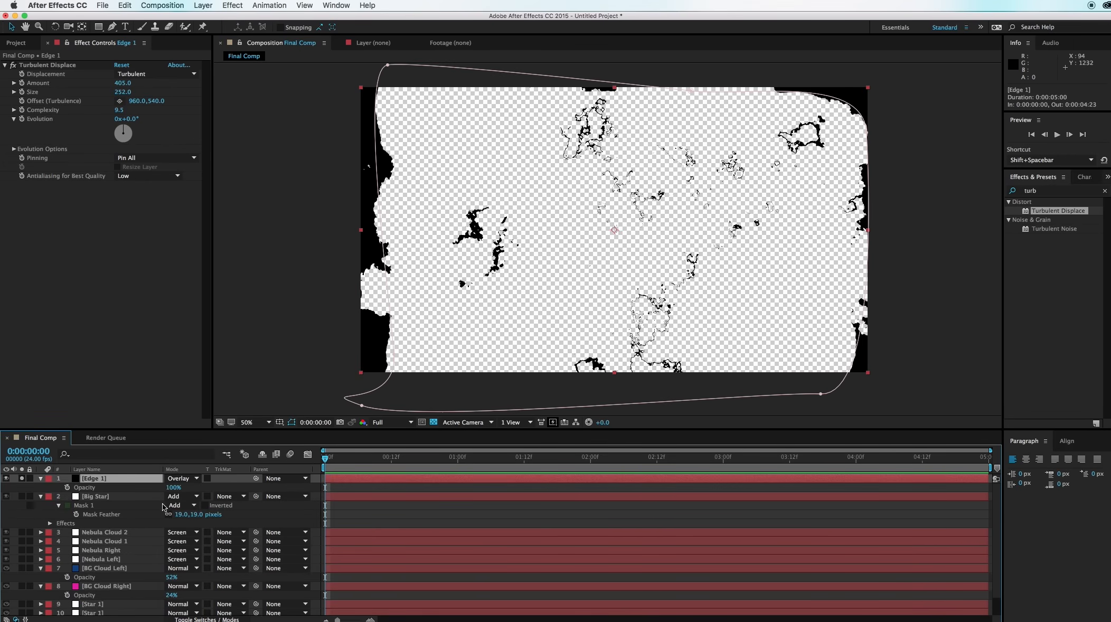
left_click_drag(170, 488, 154, 497)
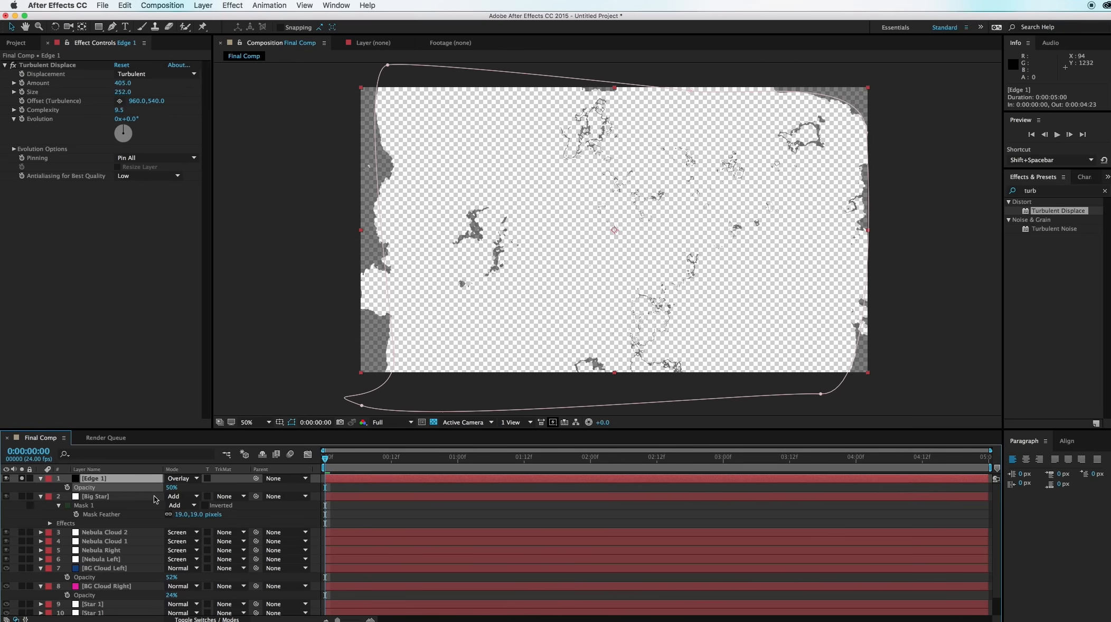
left_click(279, 326)
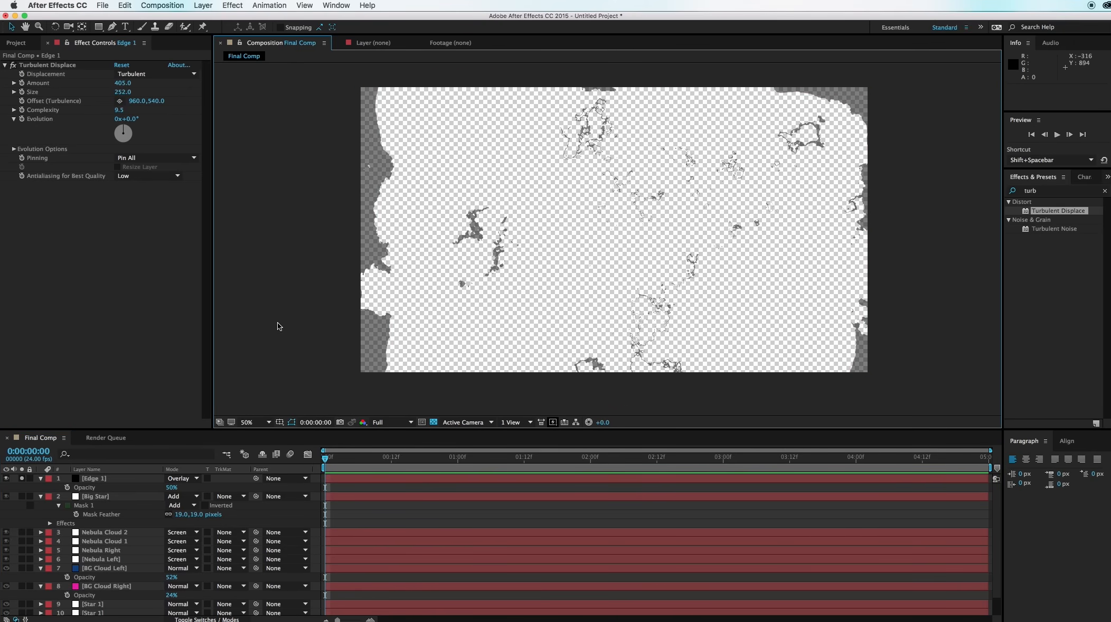
Add a Fast Blur effect to Edge 1 after Turbulent Displace, with blurriness 2.0.
left_click(1038, 191)
type("fast")
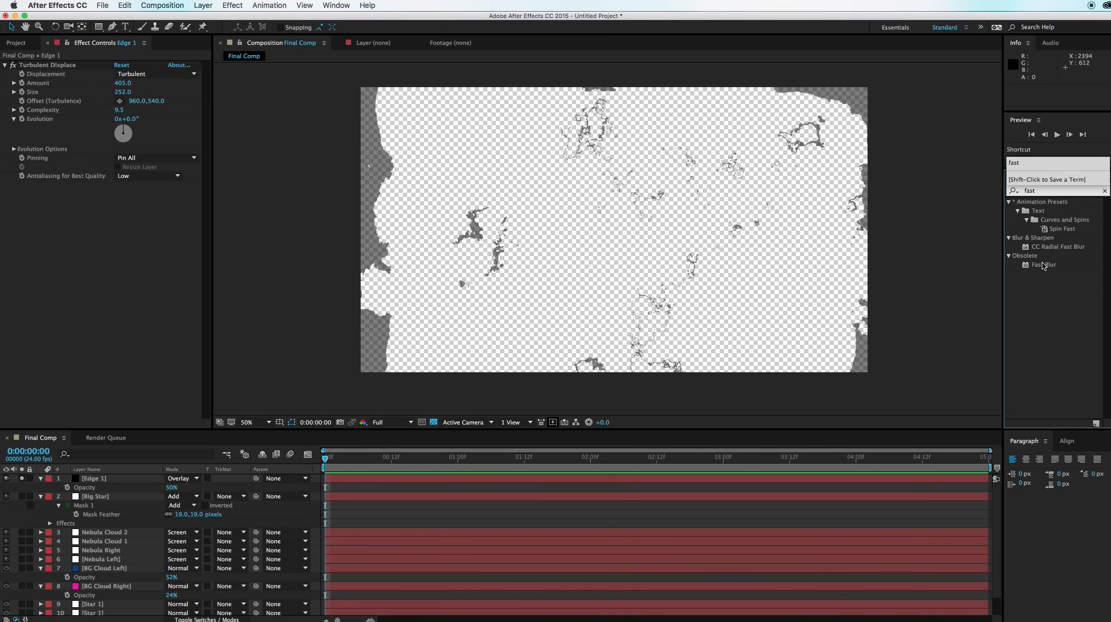
left_click_drag(1043, 265, 106, 240)
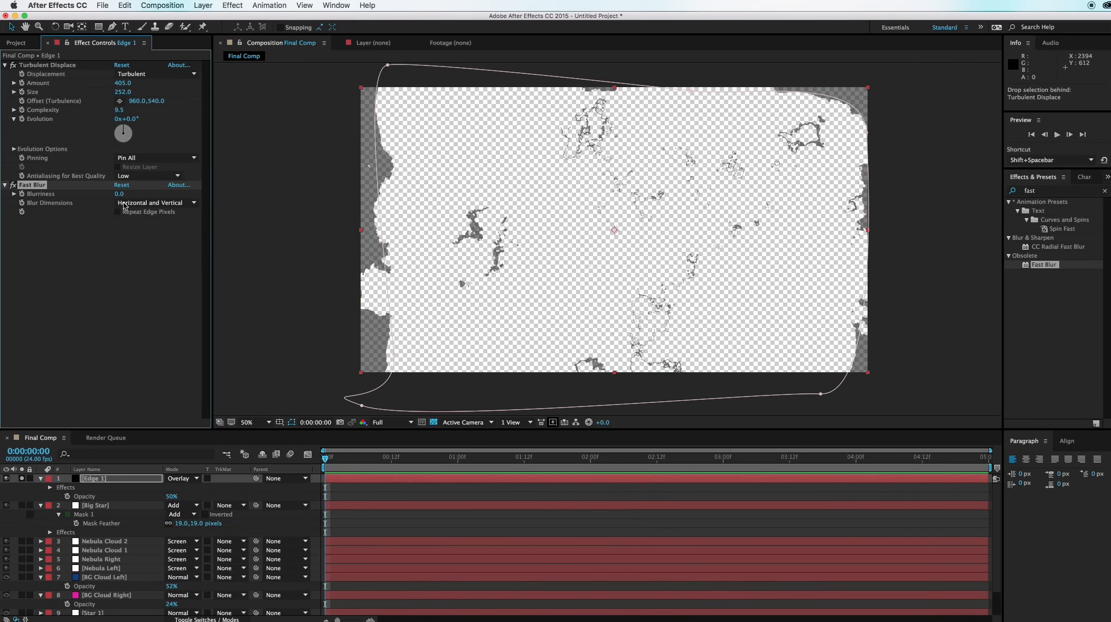
scroll(619, 159, "up", 1)
left_click_drag(637, 170, 620, 265)
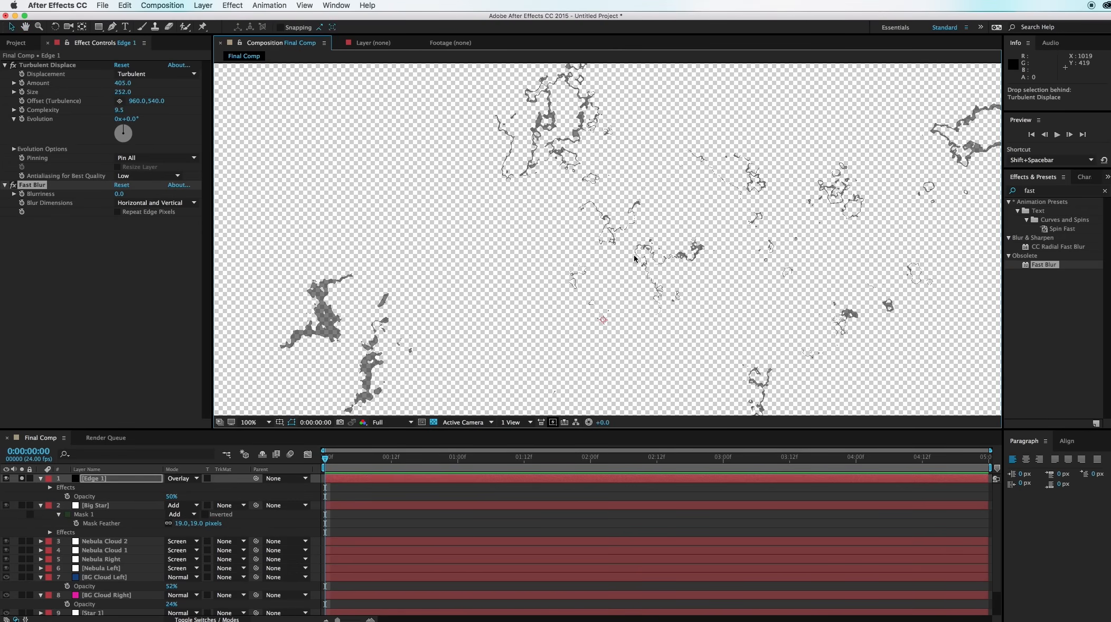
key("super+z")
left_click_drag(121, 199, 123, 196)
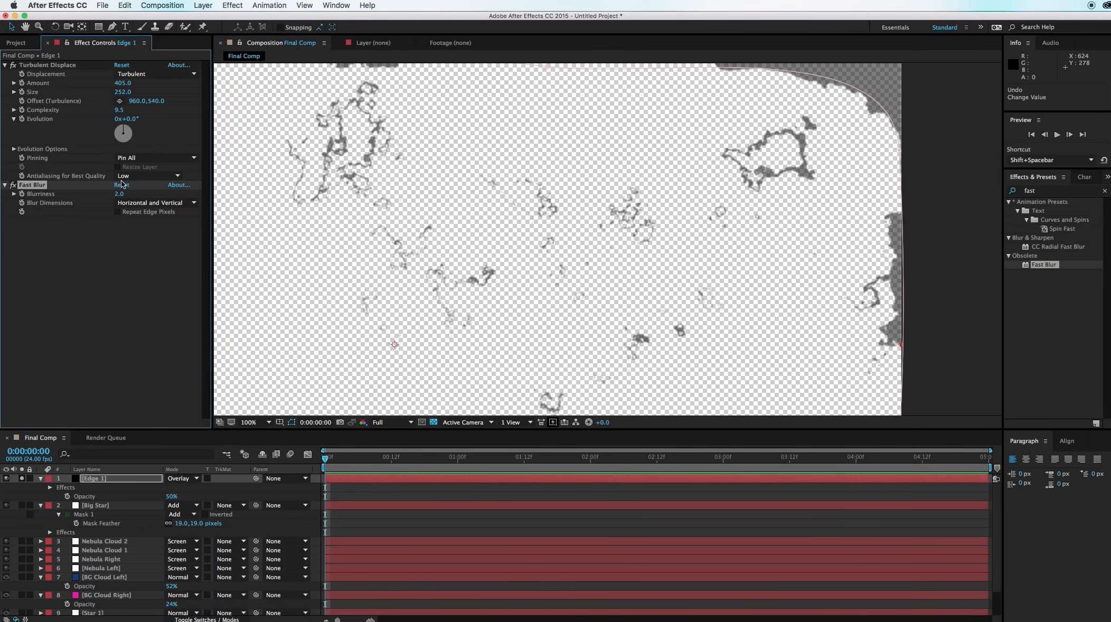
scroll(675, 275, "down", 3)
left_click(724, 293)
scroll(678, 311, "up", 2)
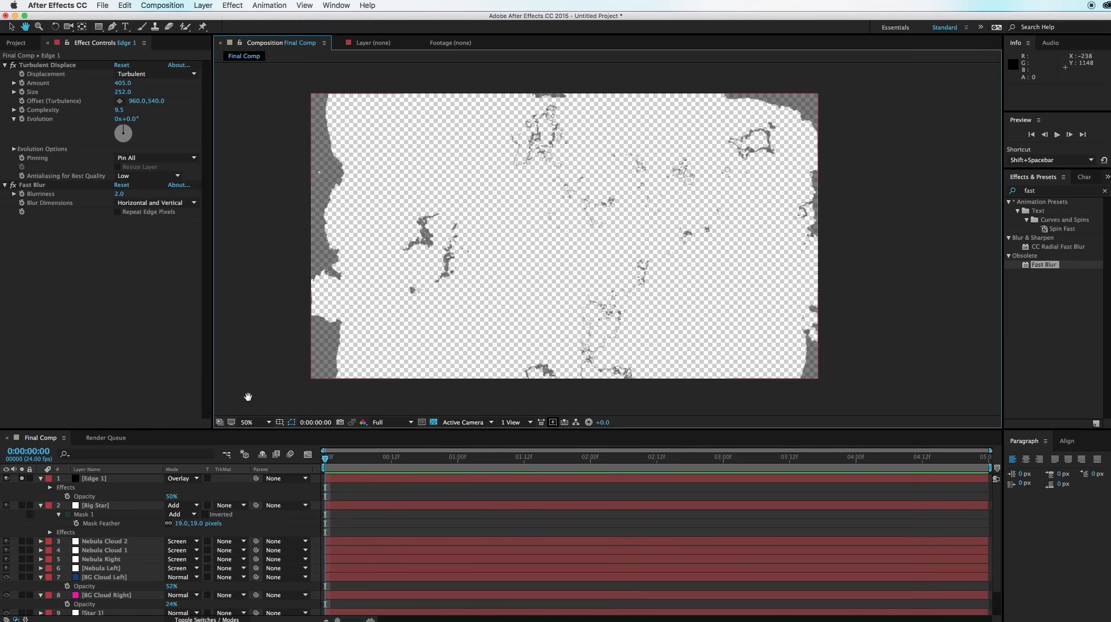
key("v")
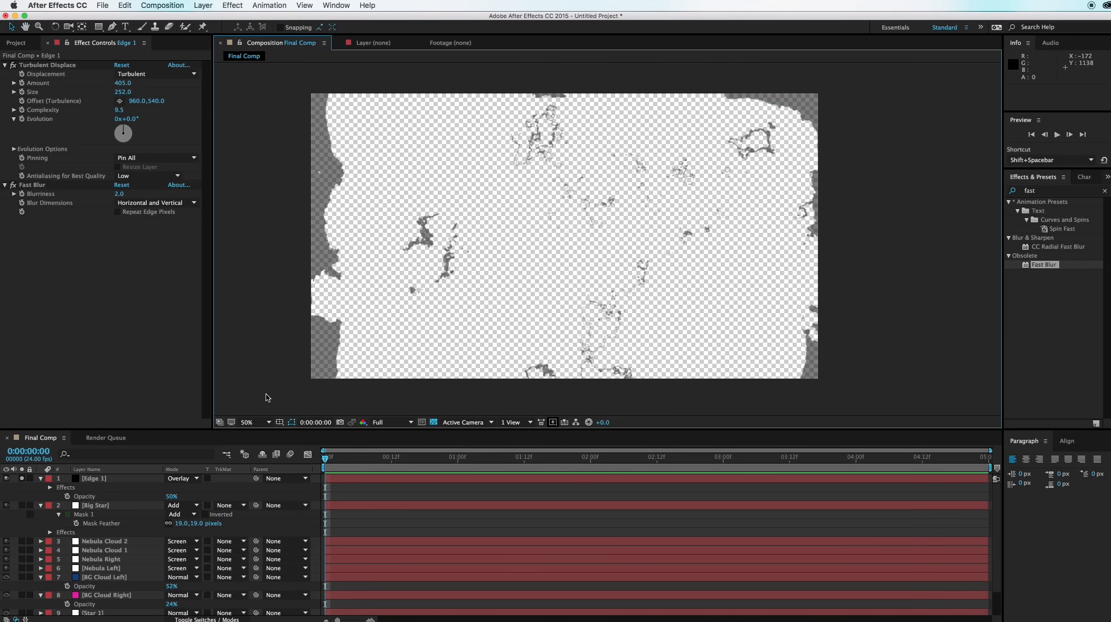
Create a black 1920 x 1080 px solid named "Edge Matte" above Edge 1.
key("super+y")
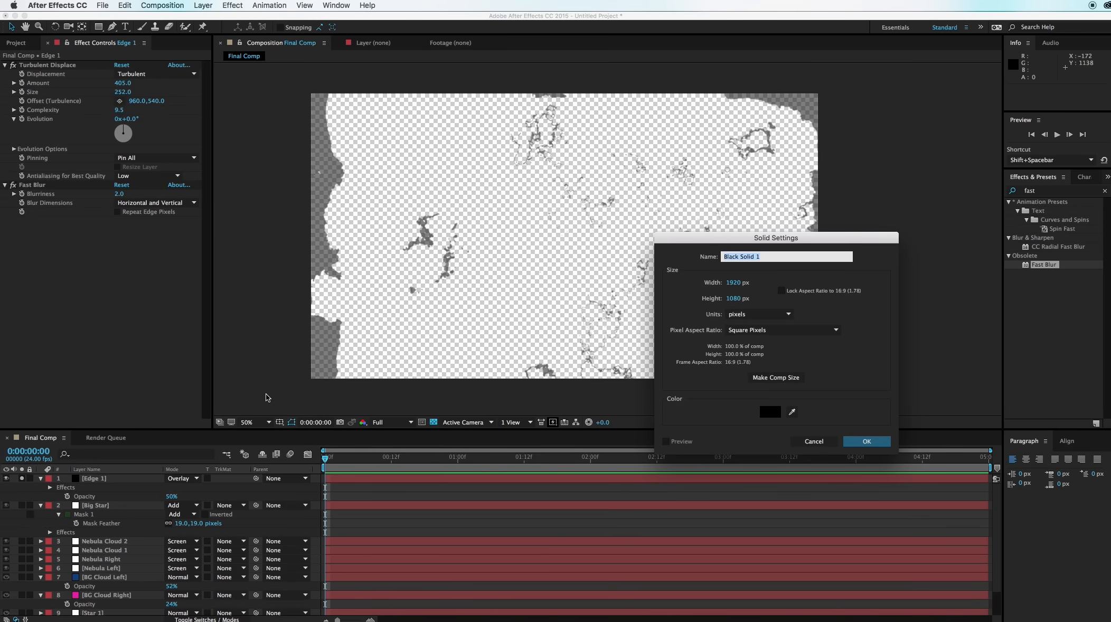
type("Edge Matte")
key("Return")
Apply Turbulent Noise to the Edge Matte layer and raise its contrast to 604.
left_click(1036, 193)
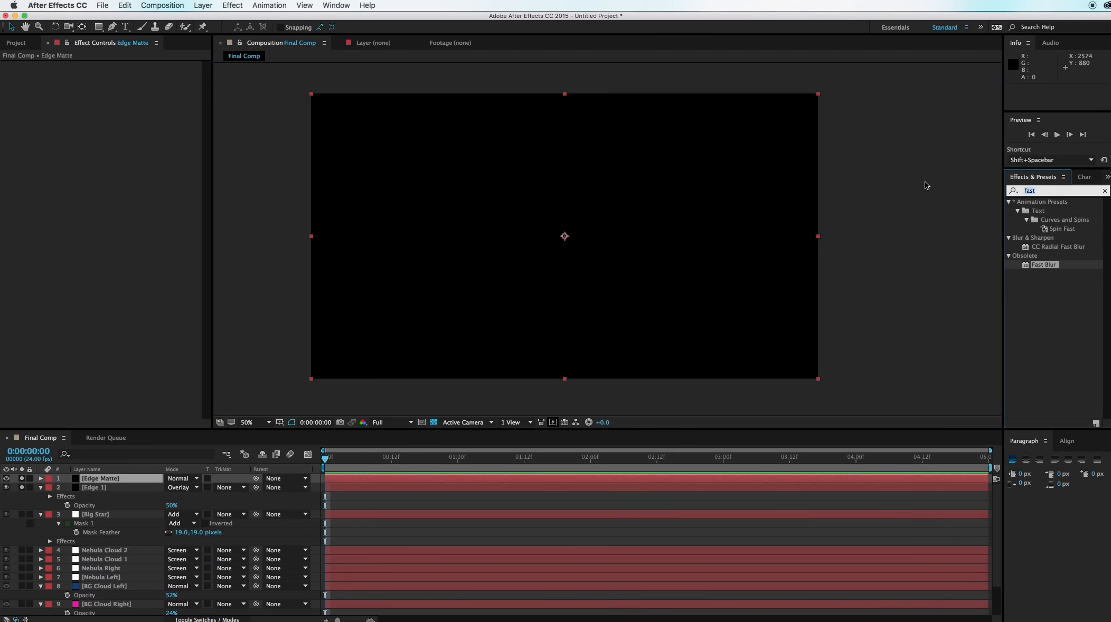
type("turb")
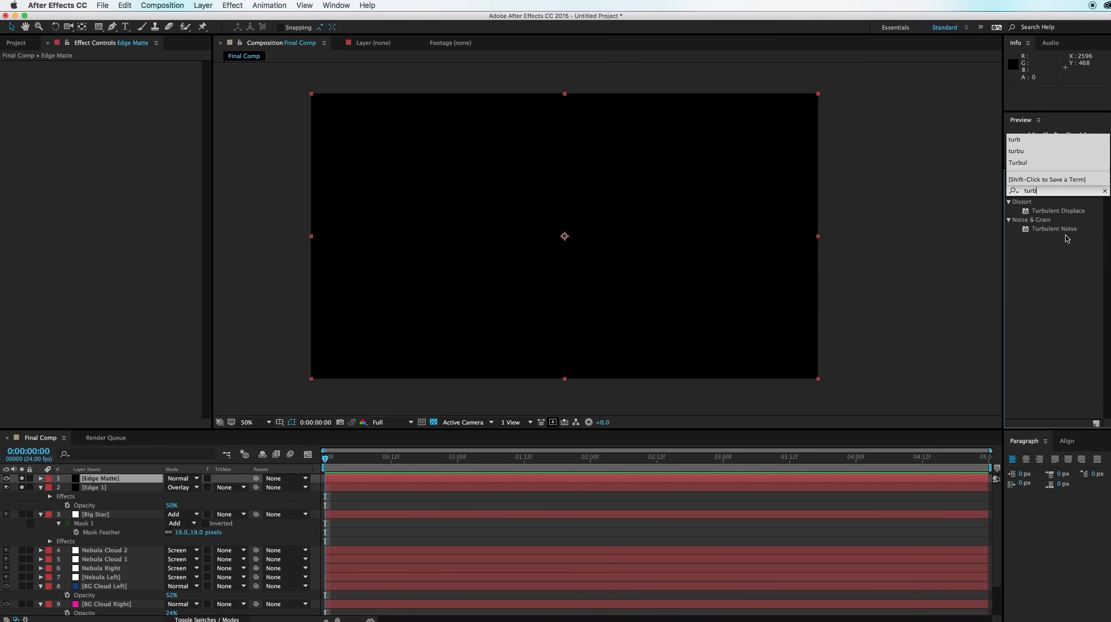
left_click_drag(1062, 231, 560, 253)
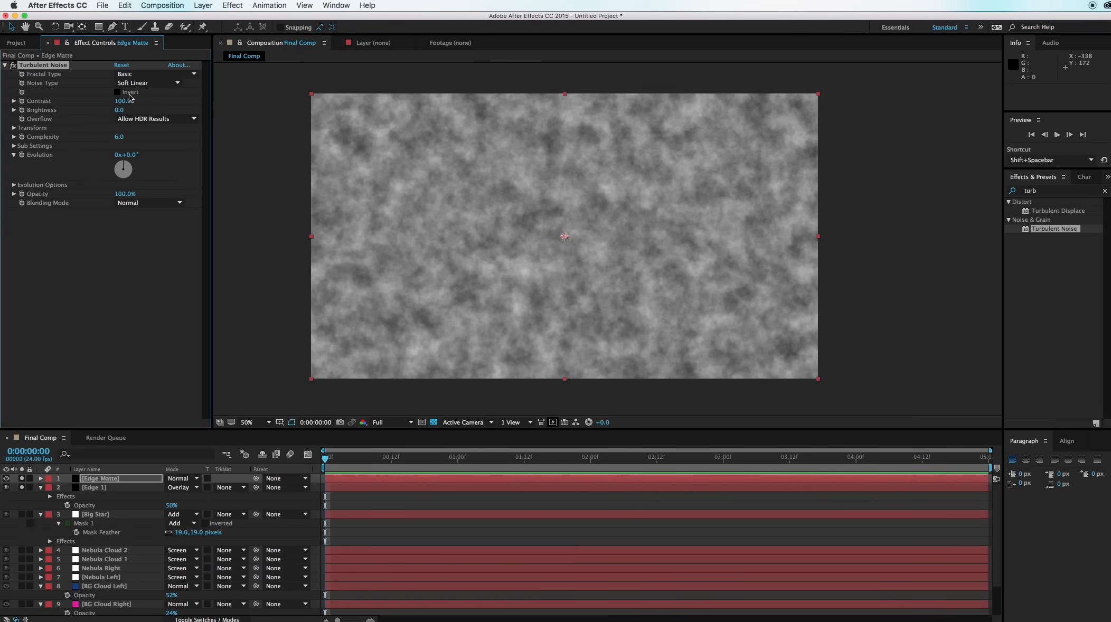
left_click_drag(126, 101, 389, 103)
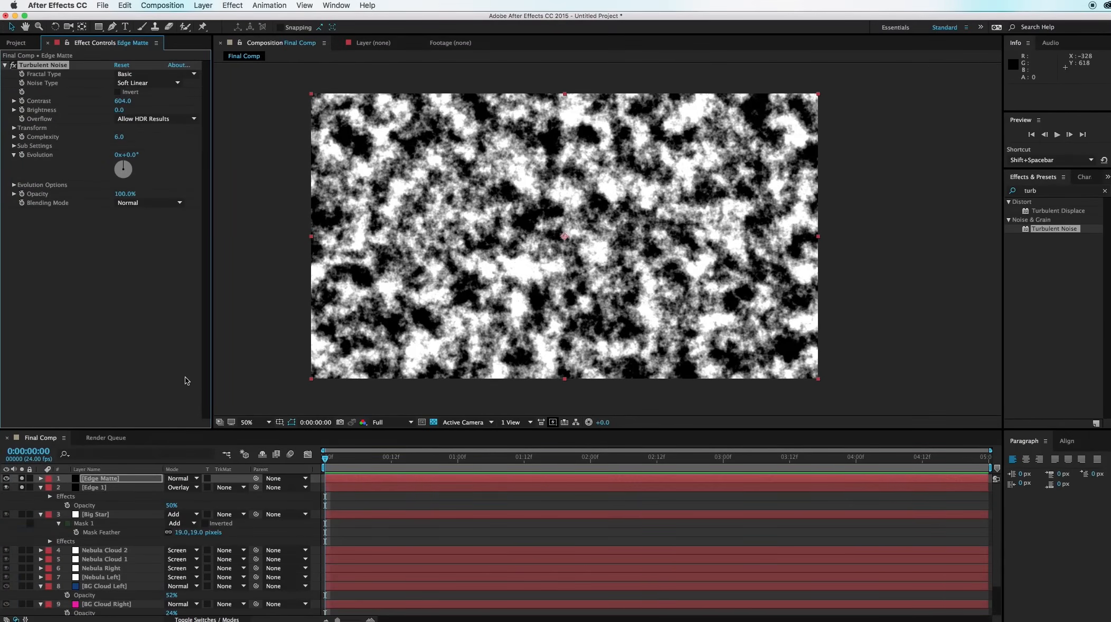
Unsolo Edge Matte and assign it as the luma track matte of Edge 1.
left_click(21, 478)
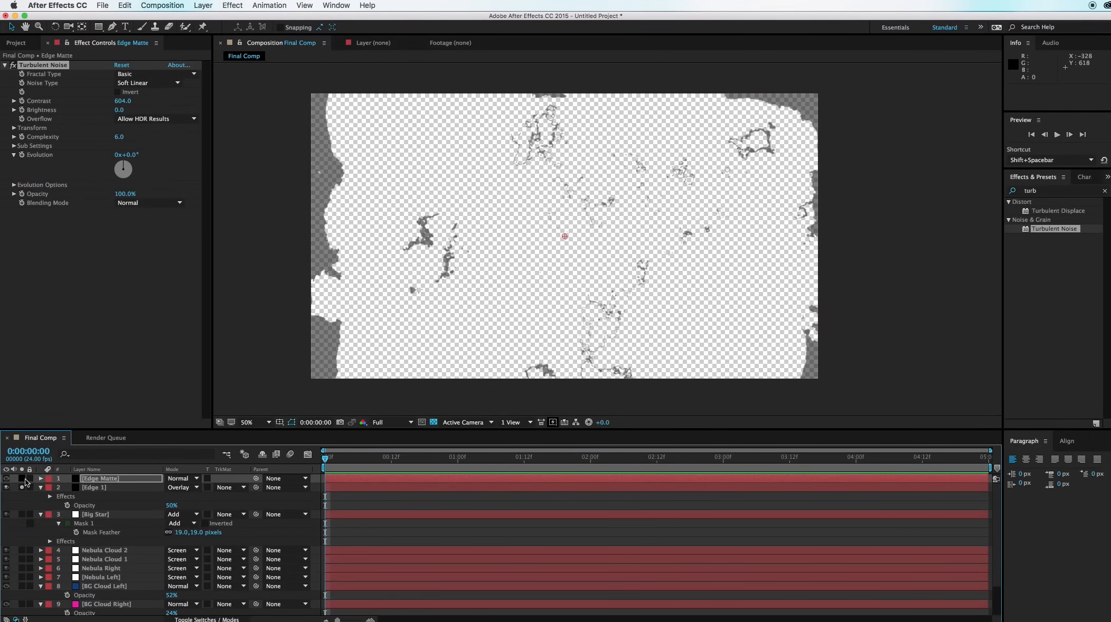
left_click(231, 490)
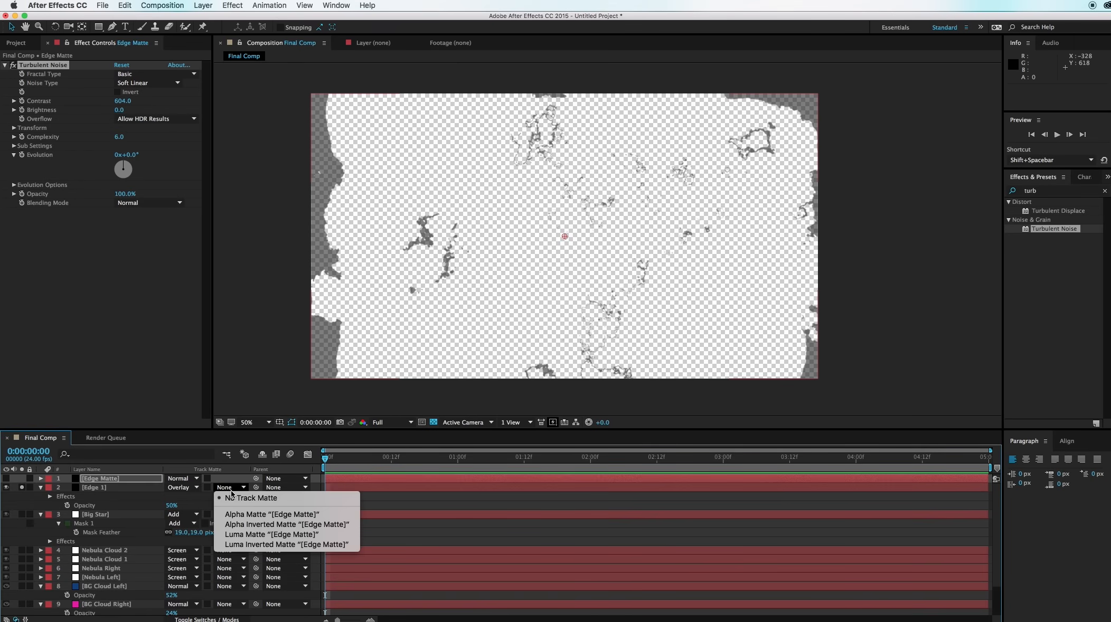
left_click(257, 534)
scroll(544, 364, "up", 2)
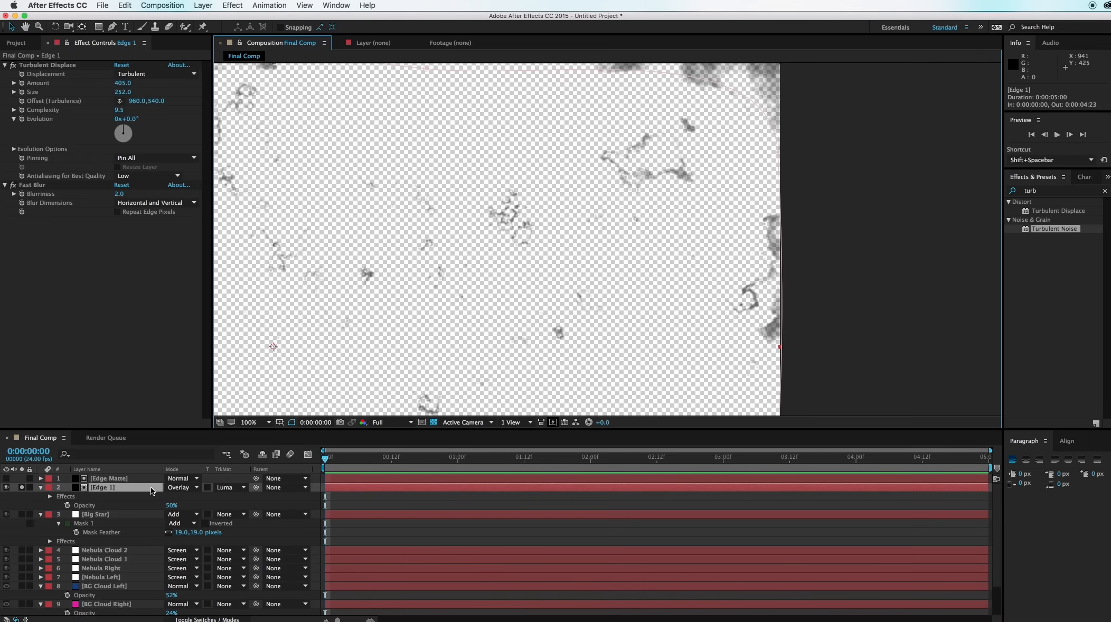
Solo Edge Matte briefly to compare its noise pattern with the matted edge texture, keeping Edge Matte selected.
left_click(133, 491)
left_click(123, 480)
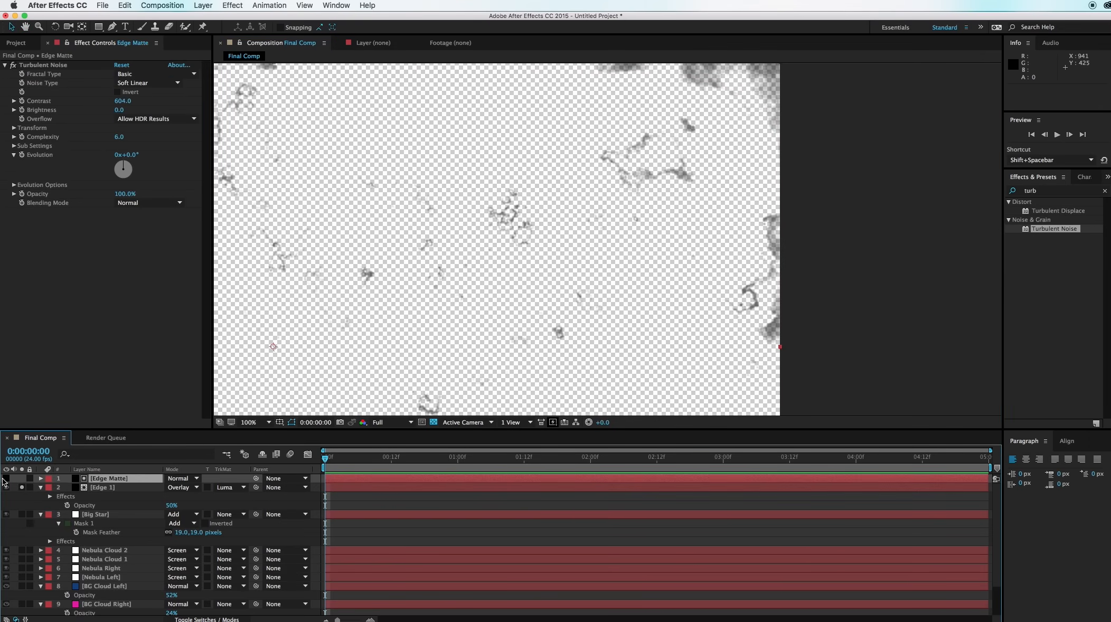
left_click(20, 479)
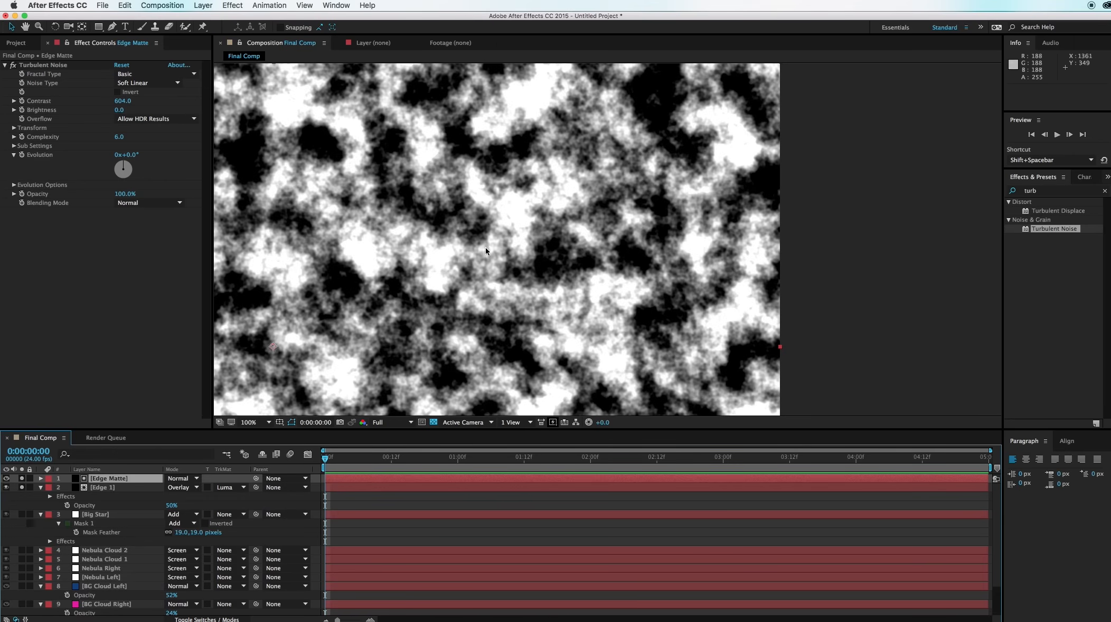
left_click(19, 479)
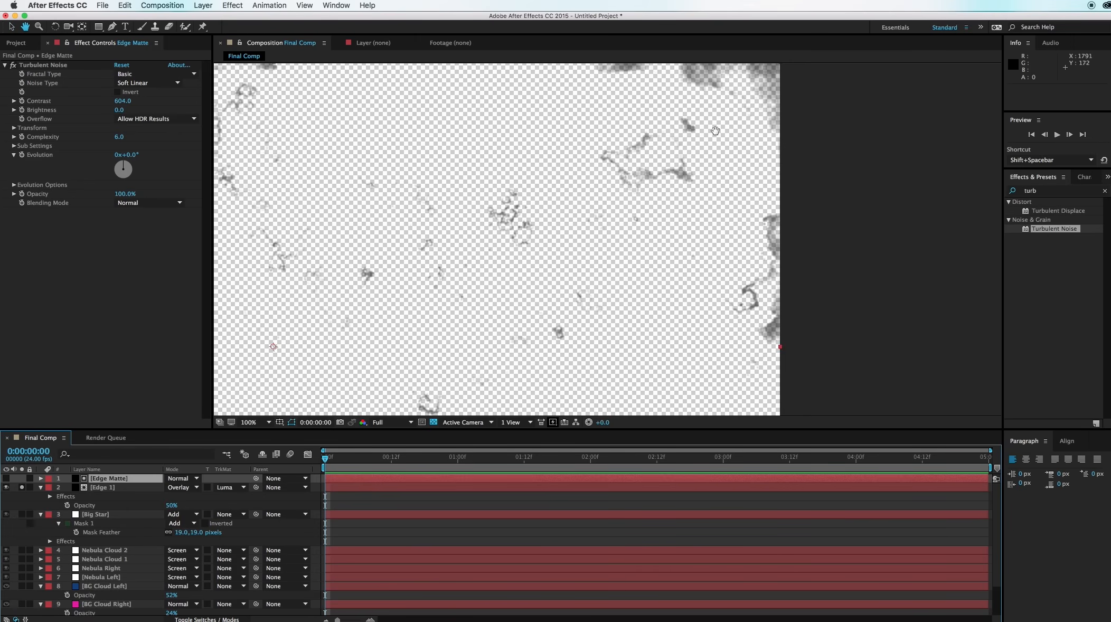
left_click_drag(715, 130, 681, 196)
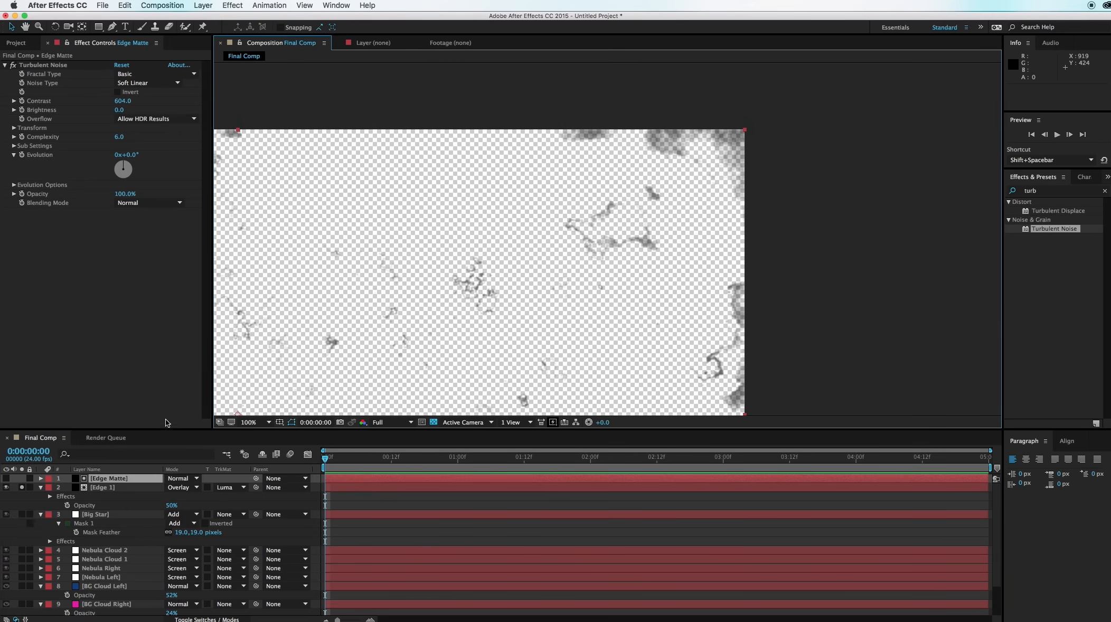
left_click(104, 480)
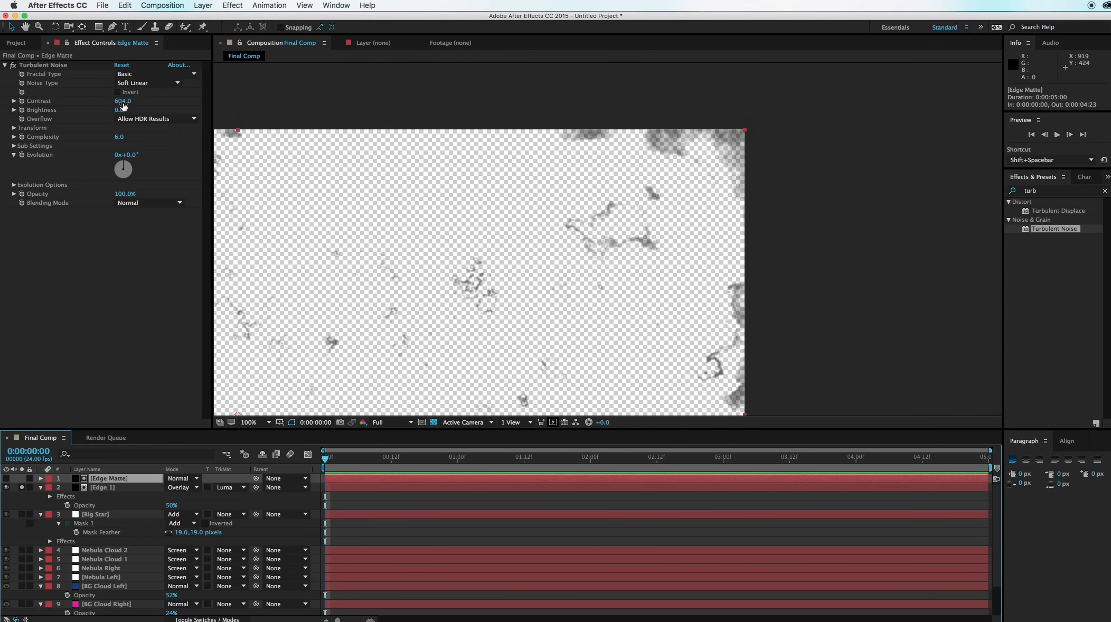
Set the Edge Matte layer's Turbulent Noise contrast to 1266 and brightness to 19.
left_click_drag(123, 105, 614, 92)
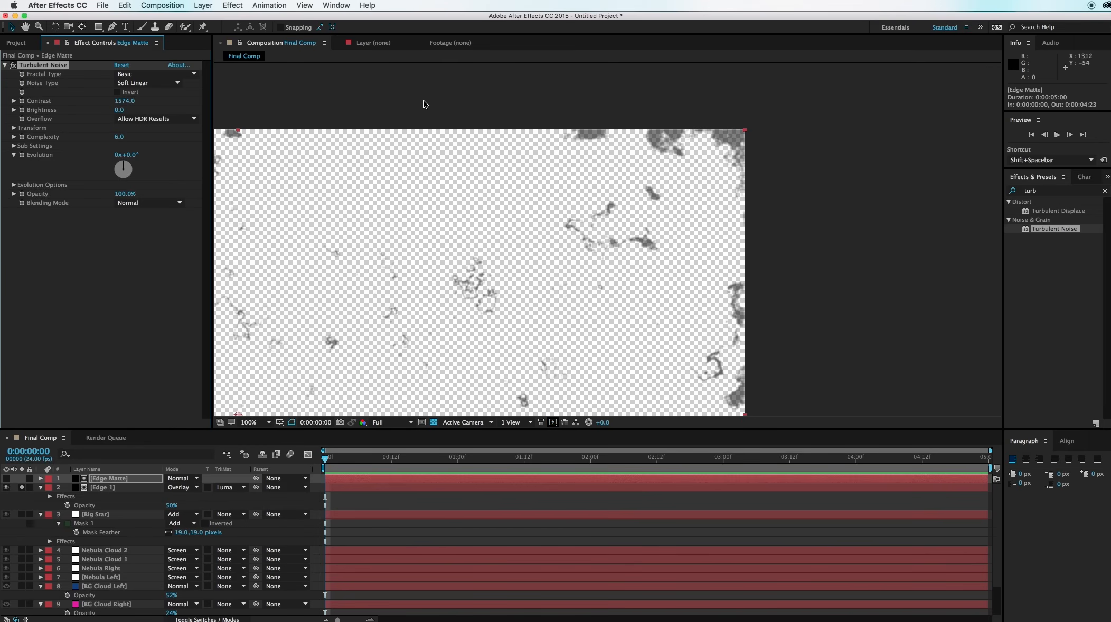
left_click_drag(120, 110, 2, 115)
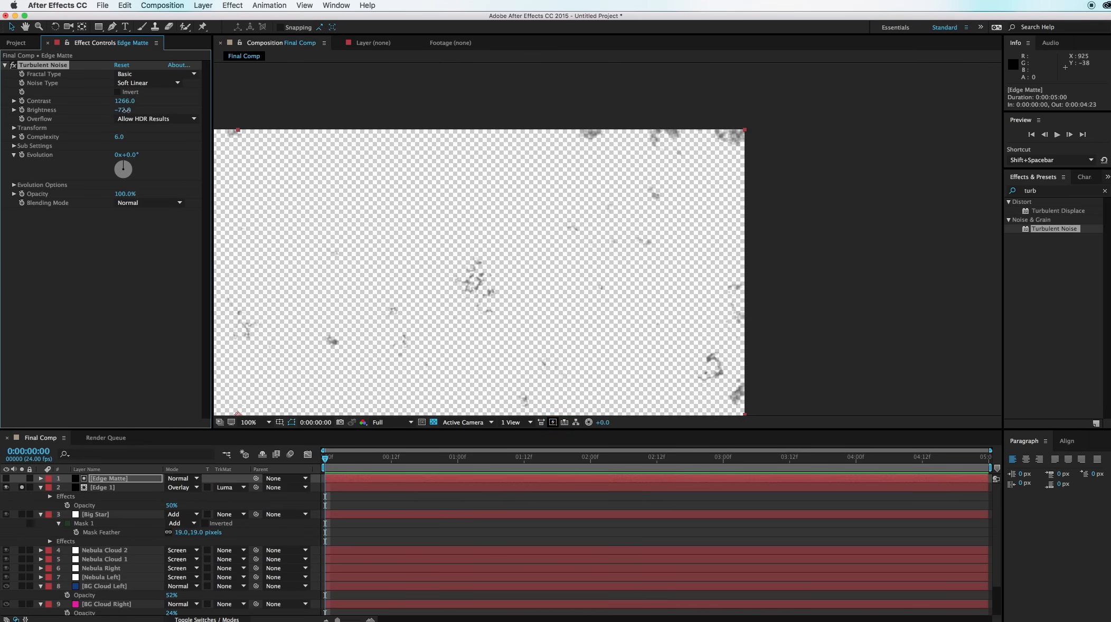
mouse_move(125, 110)
left_mouse_down()
mouse_move(136, 110)
mouse_move(126, 111)
left_mouse_up()
left_click_drag(530, 283, 582, 181)
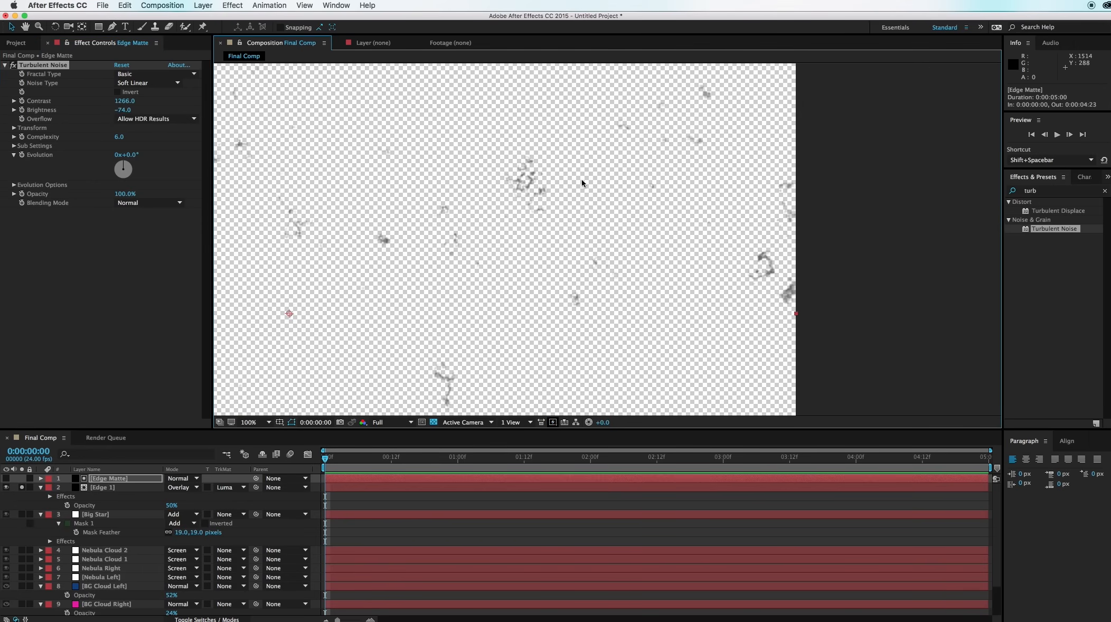
scroll(582, 181, "down", 1)
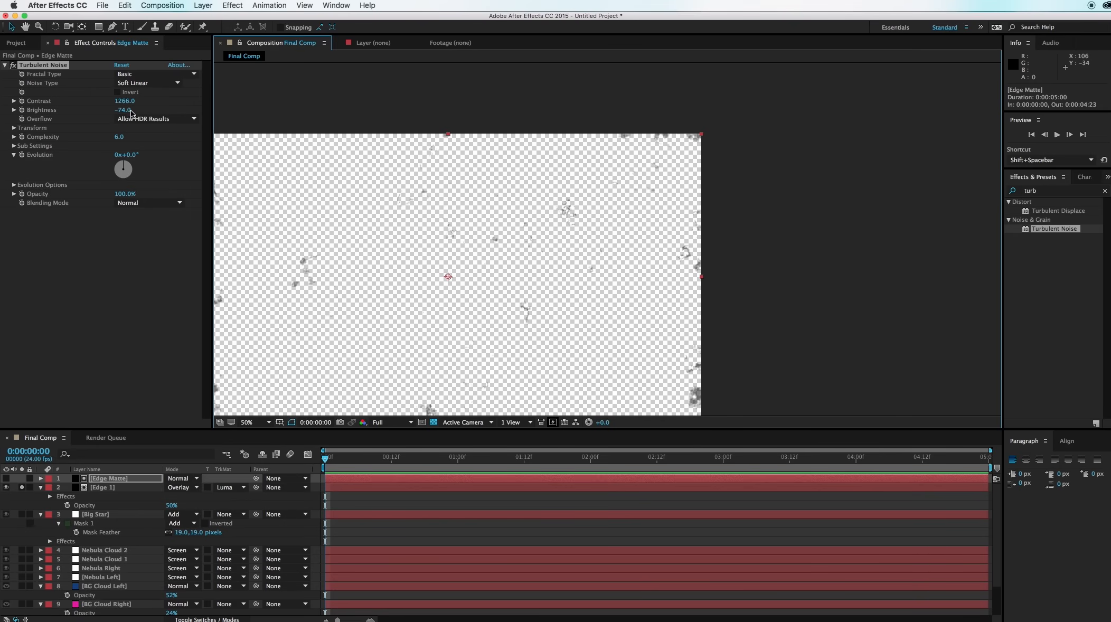
left_click_drag(131, 112, 168, 113)
left_click(782, 299)
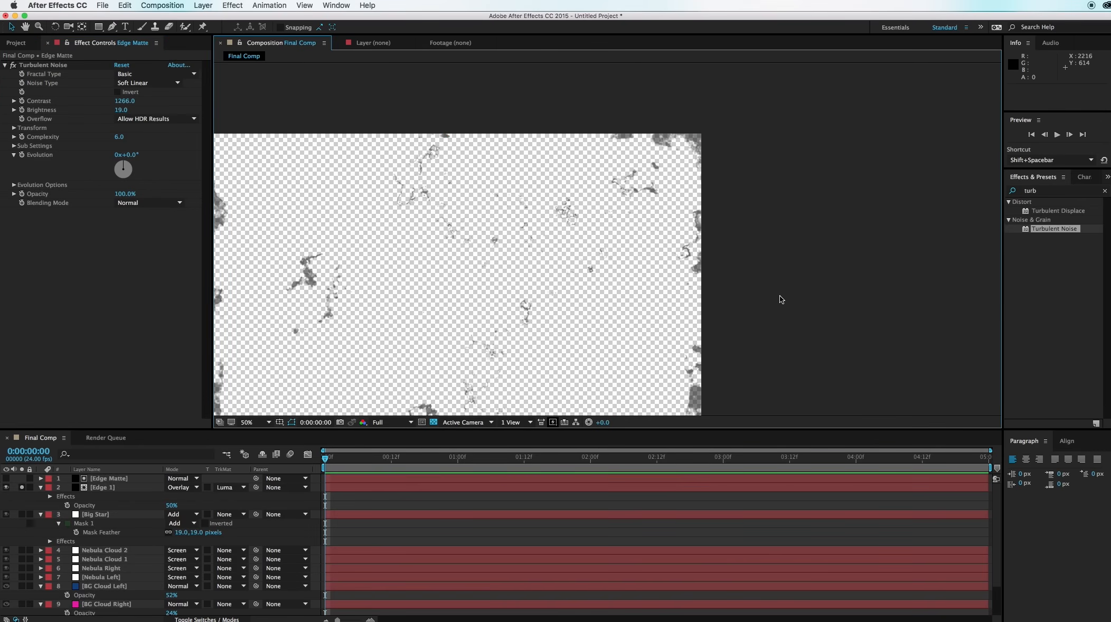
Unsolo Edge 1 and inspect the edge texture up close against the full nebula.
left_click(19, 488)
left_click_drag(591, 301, 629, 296)
scroll(652, 254, "up", 2)
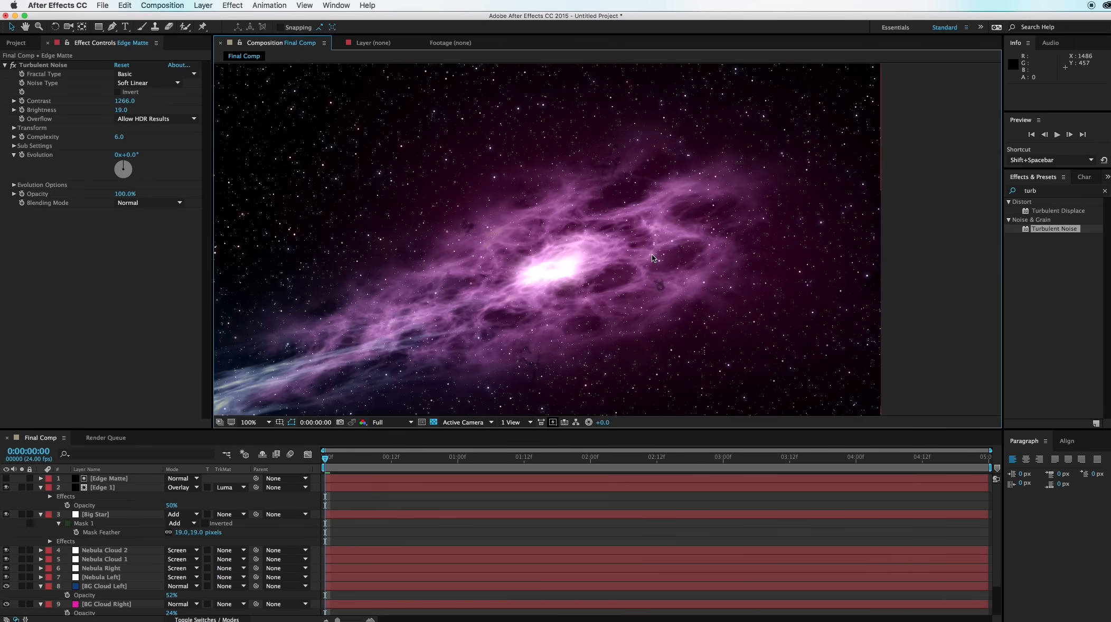
scroll(652, 255, "up", 1)
scroll(650, 264, "up", 1)
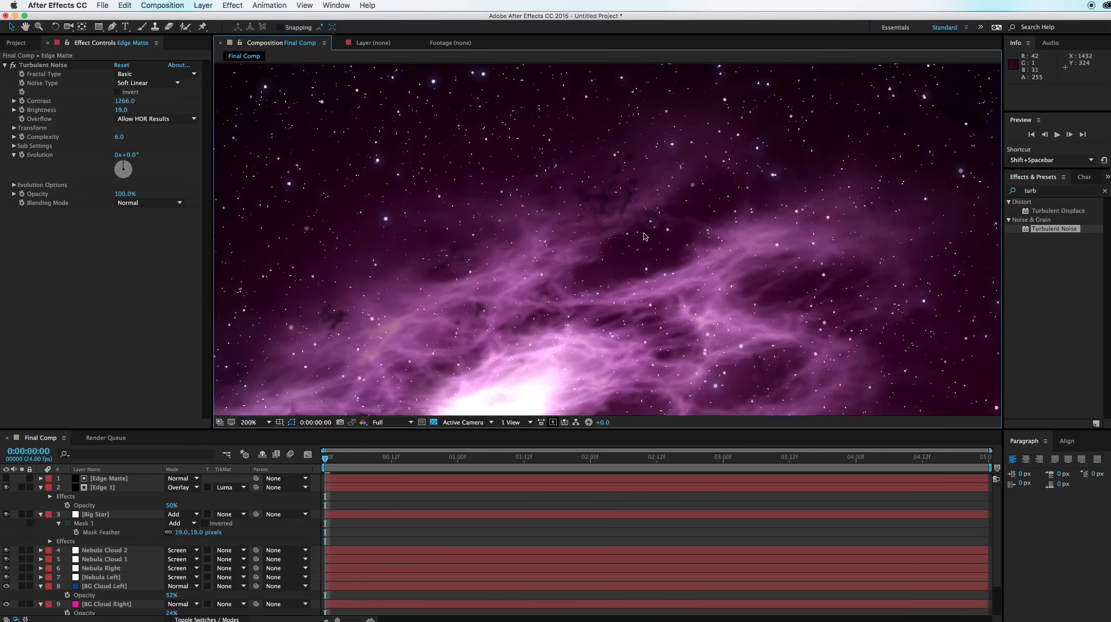
left_click_drag(659, 251, 606, 188)
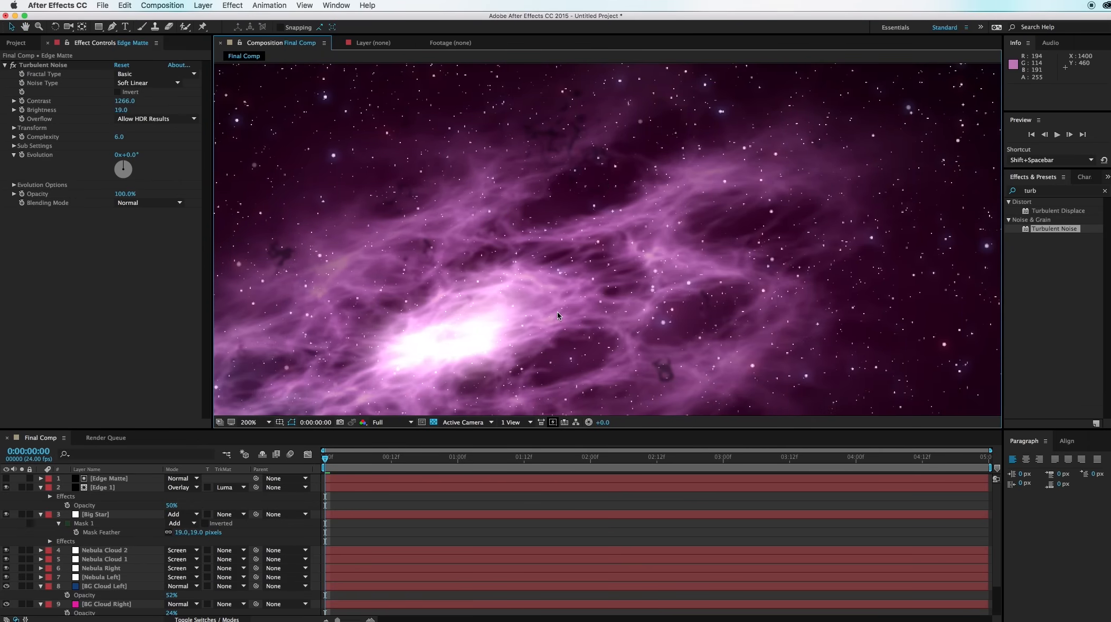
left_click_drag(533, 295, 663, 113)
Set the Fast Blur blurriness on Edge 1 to 6.
left_click(139, 489)
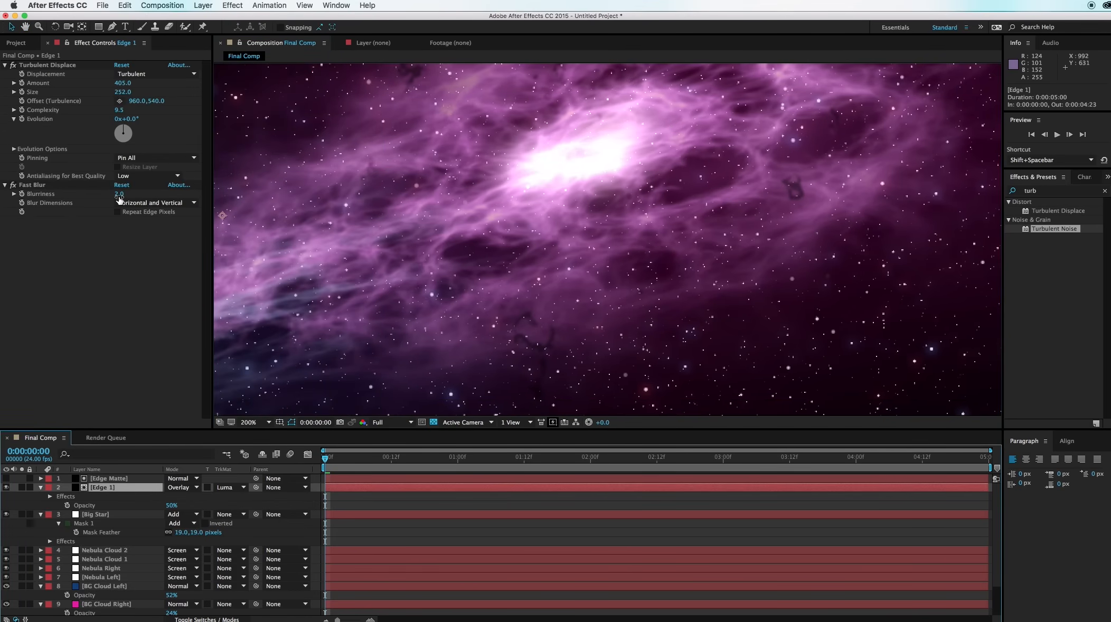
left_click_drag(118, 194, 121, 196)
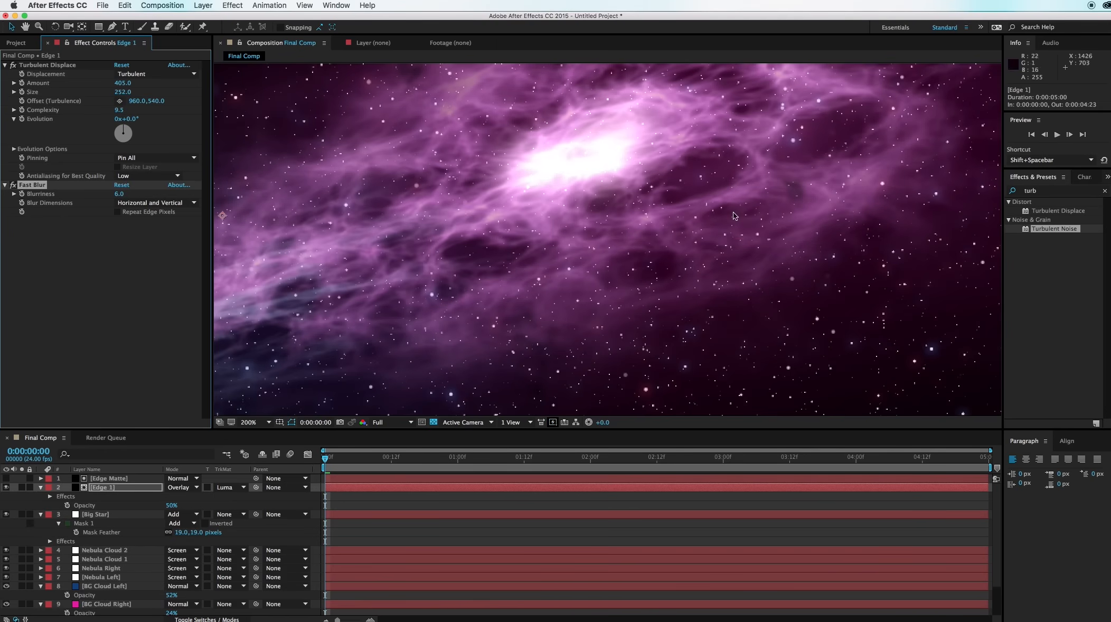
scroll(560, 391, "down", 2)
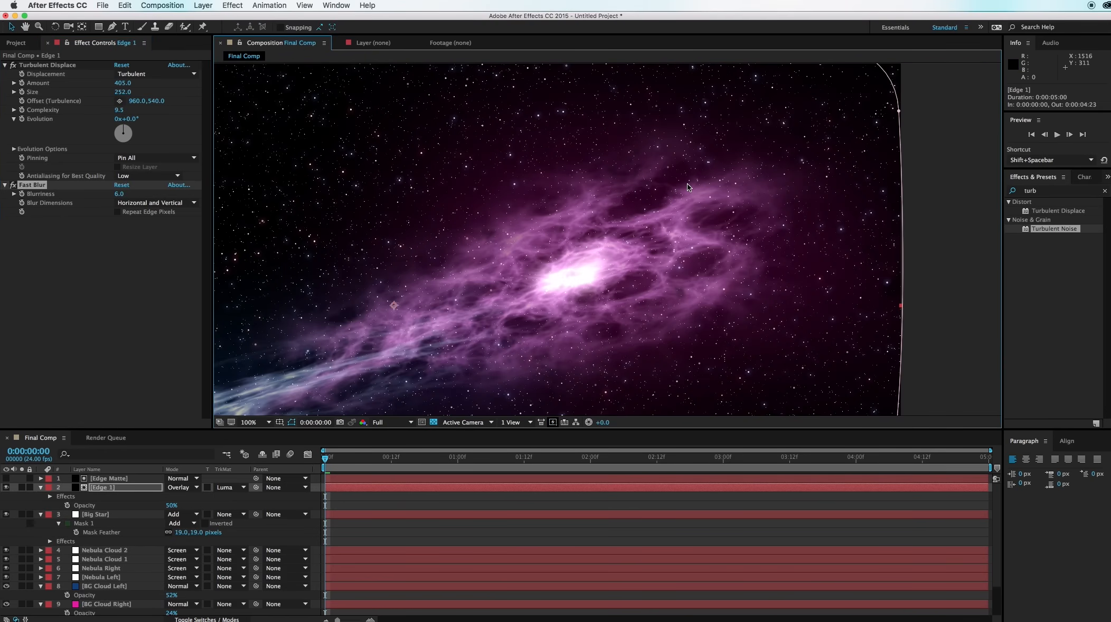
mouse_move(688, 185)
left_mouse_down()
mouse_move(675, 192)
mouse_move(694, 189)
left_mouse_up()
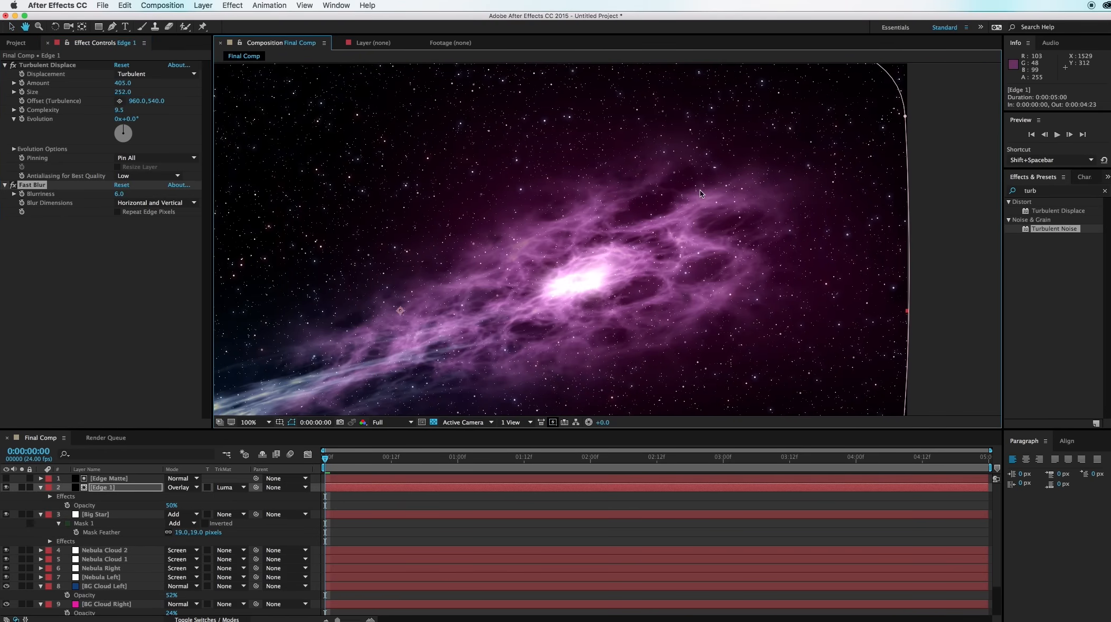
Duplicate Edge Matte together with Edge 1 and set the upper Edge 1 copy's Turbulent Displace evolution to 170°.
left_click(112, 478)
left_click(126, 488, "shift")
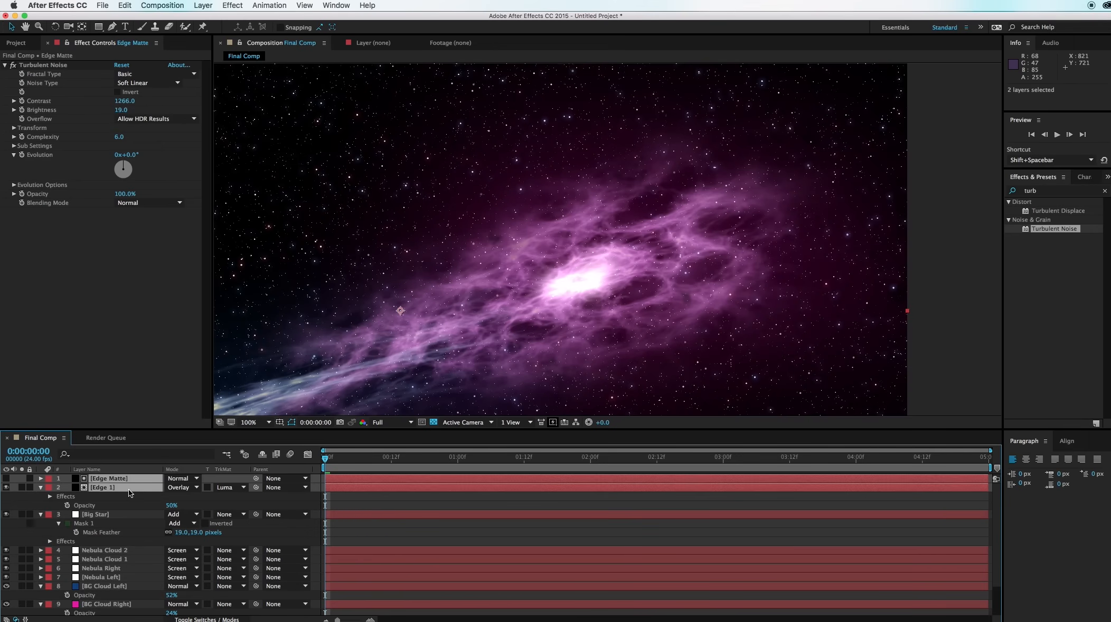
key("super+d")
left_click(125, 496)
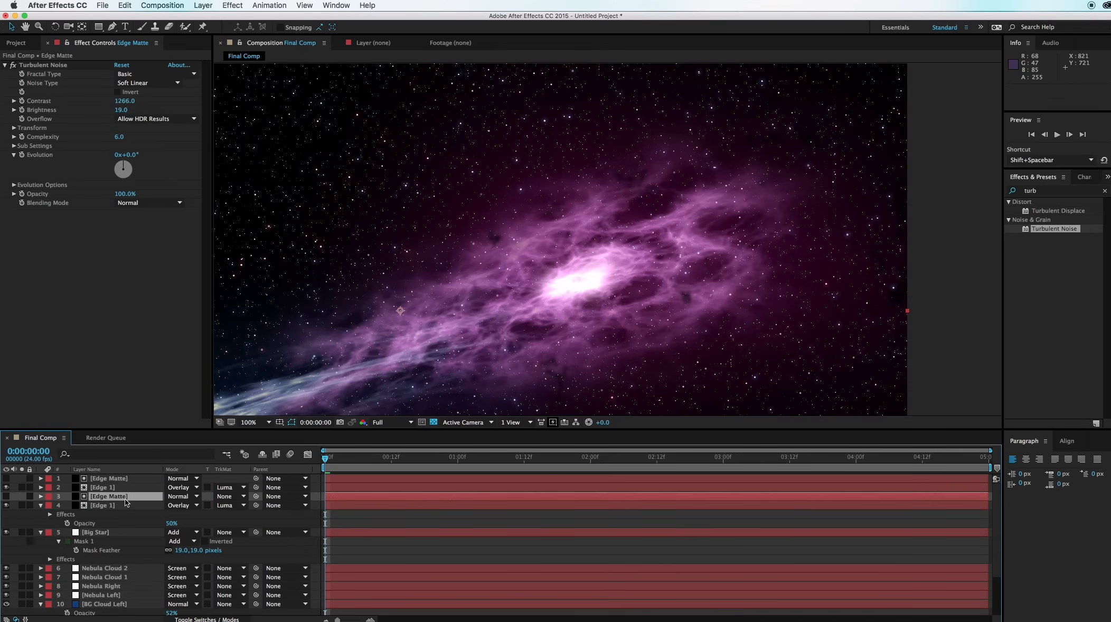
left_click(107, 487)
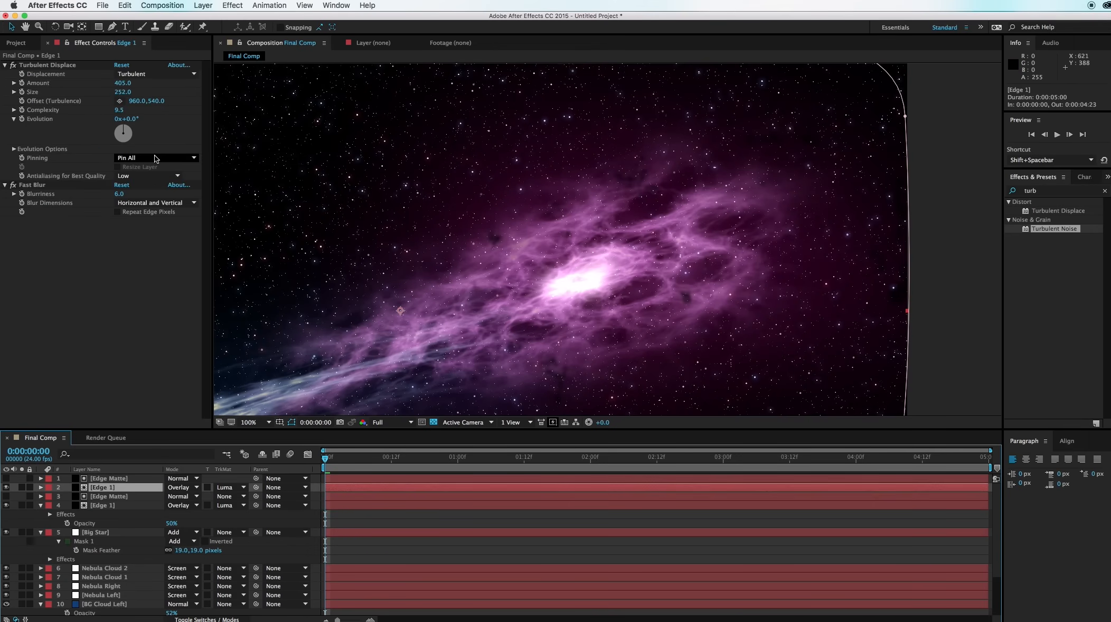
left_click_drag(123, 133, 128, 159)
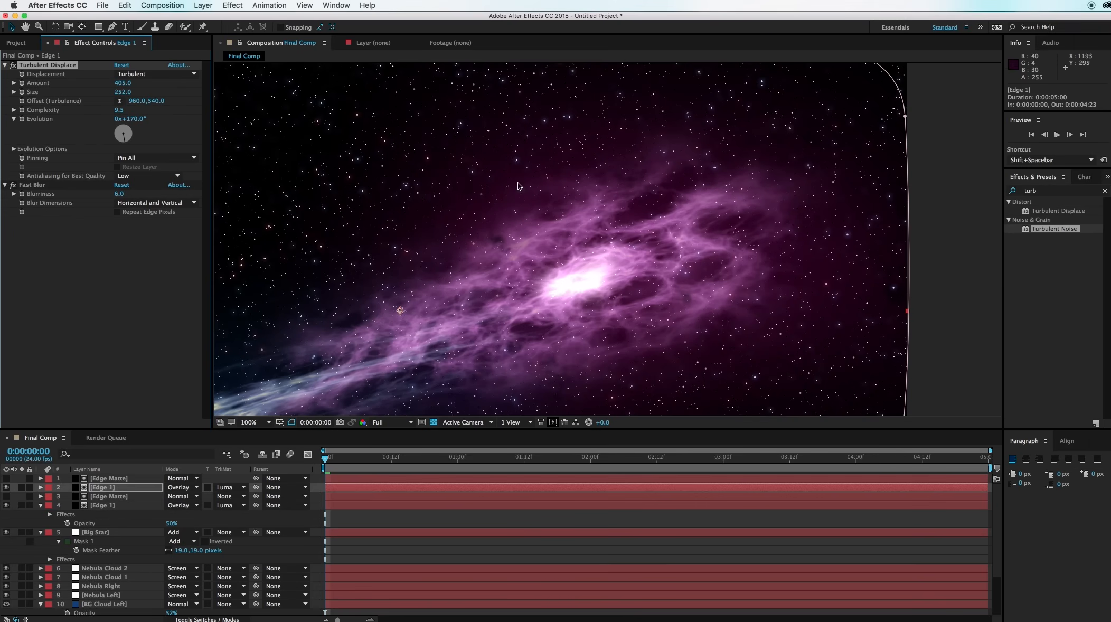
Duplicate the upper Edge Matte and Edge 1 pair, and set the topmost Edge 1's Turbulent Displace evolution to 278°.
left_click(132, 480, "shift")
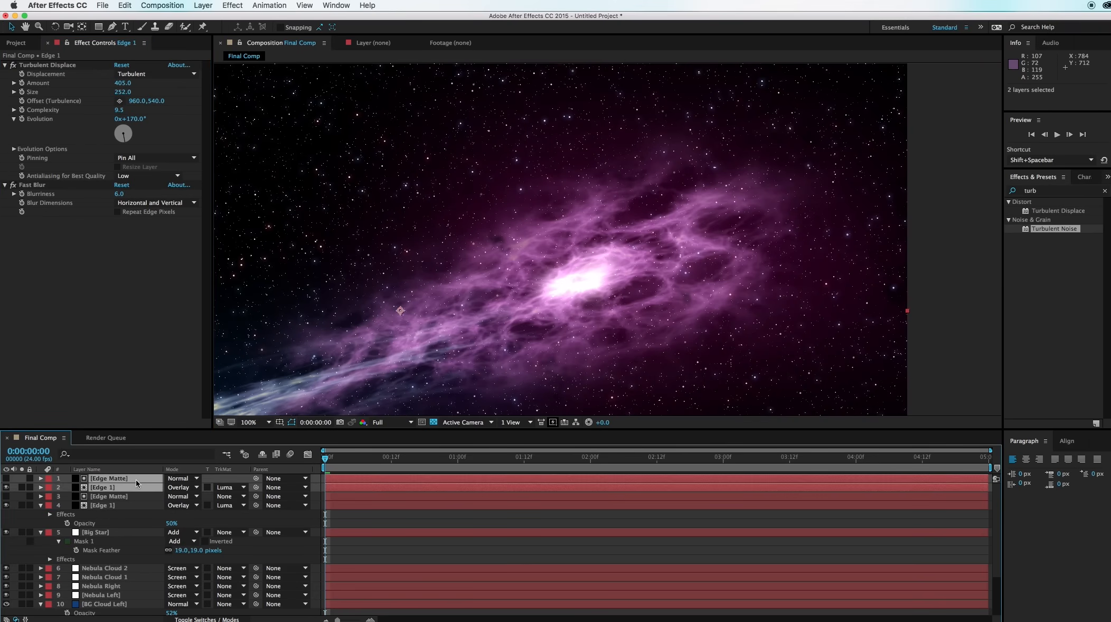
key("super+d")
left_click(110, 496)
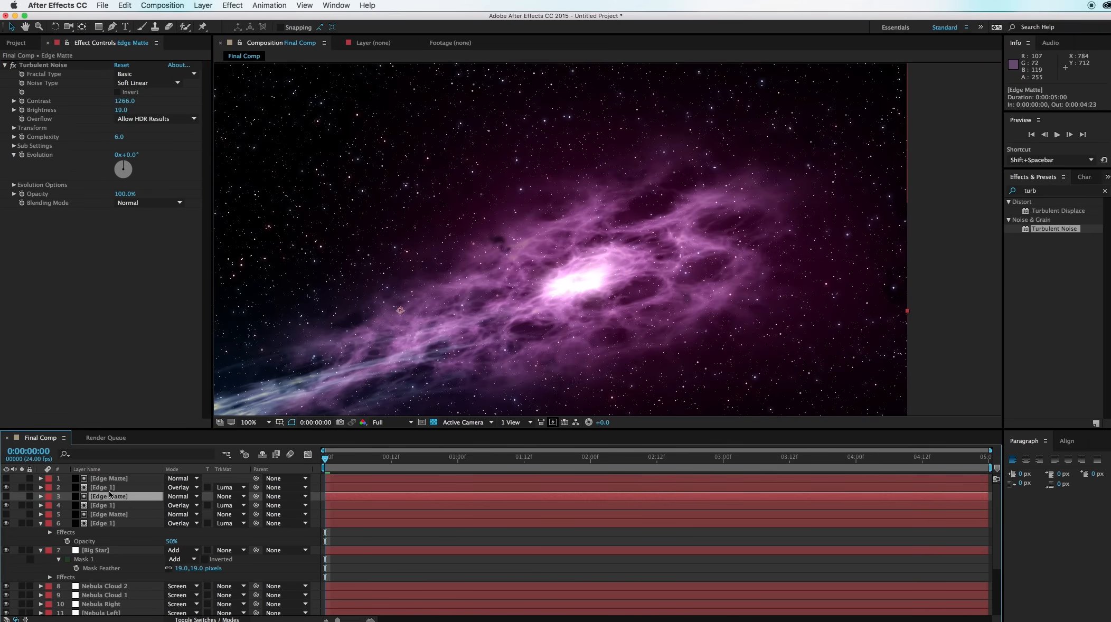
left_click(110, 487)
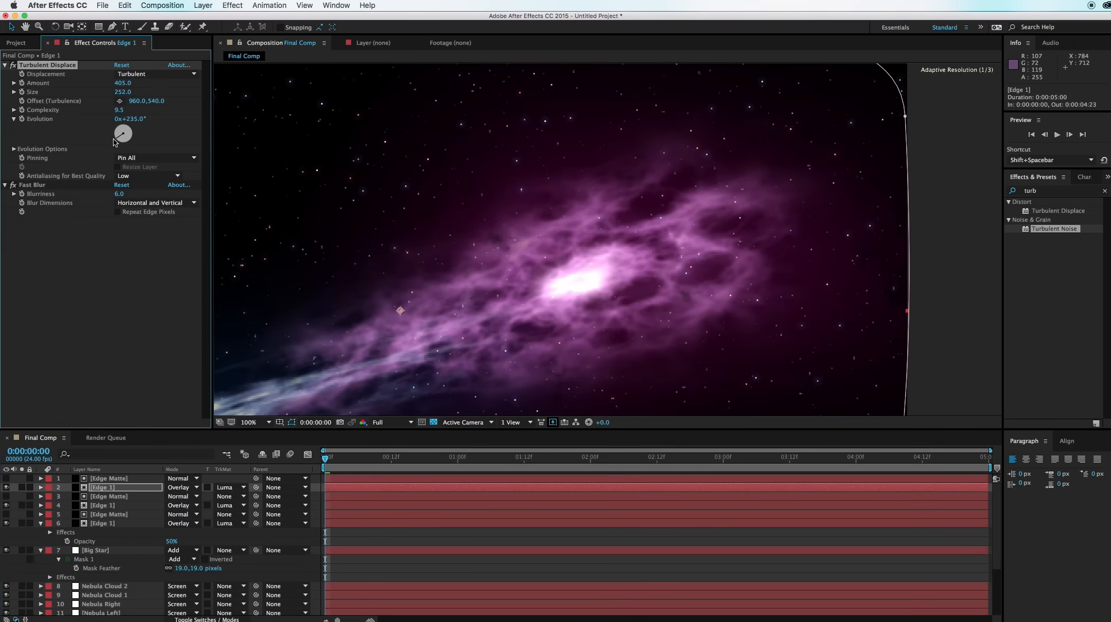
left_click_drag(114, 141, 110, 135)
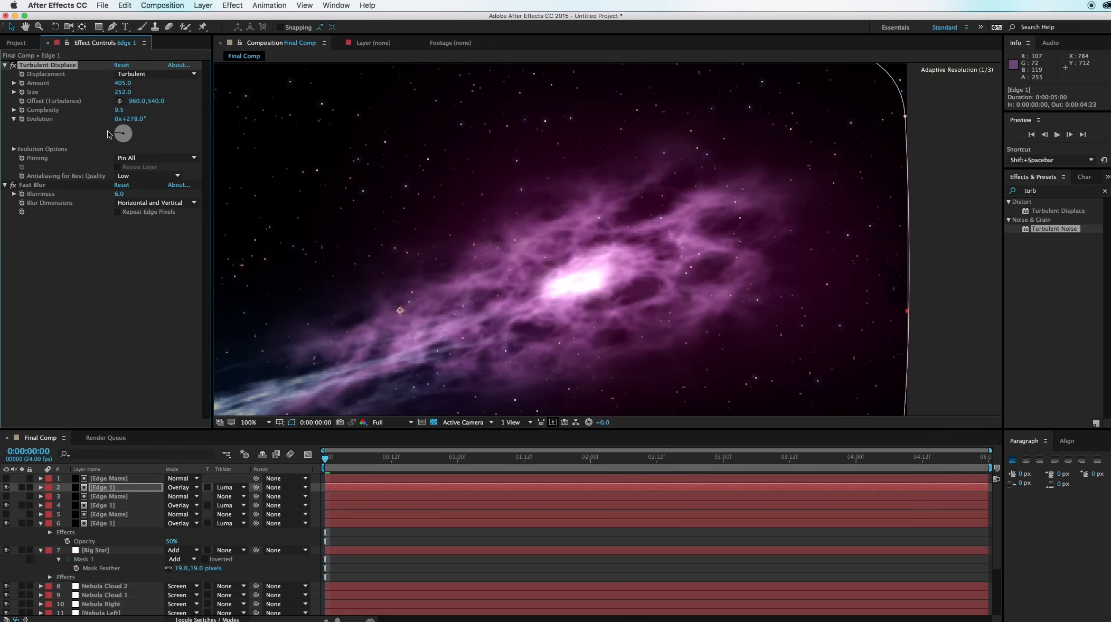
Set the topmost Edge Matte's Turbulent Noise contrast to 861 and its evolution to about 174°.
left_click(125, 478)
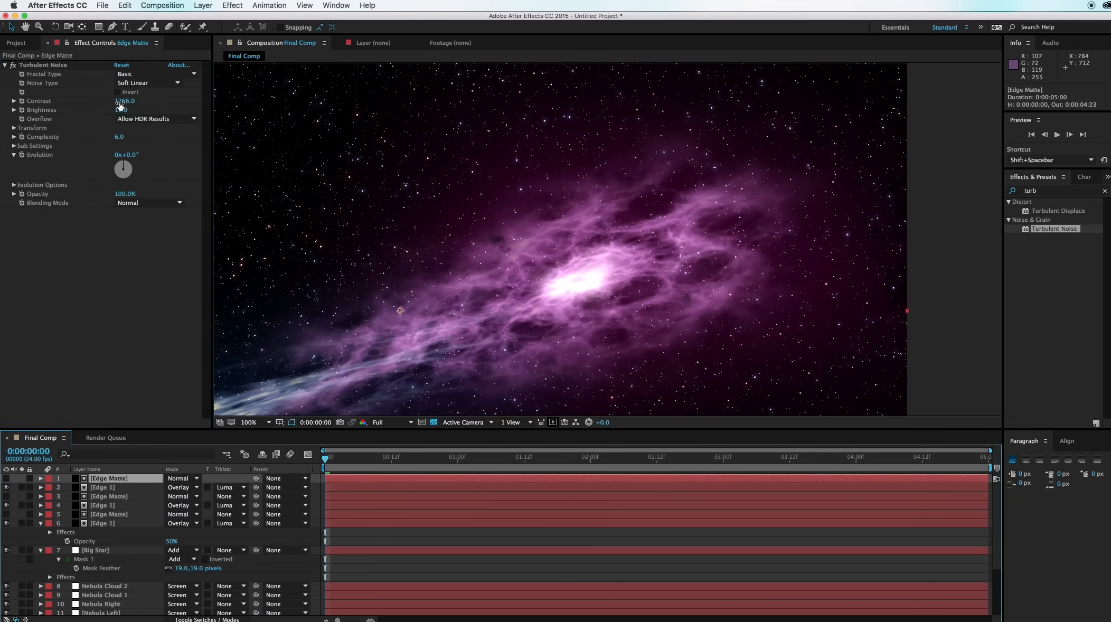
left_click_drag(127, 104, 55, 131)
left_click_drag(2, 190, 2, 190)
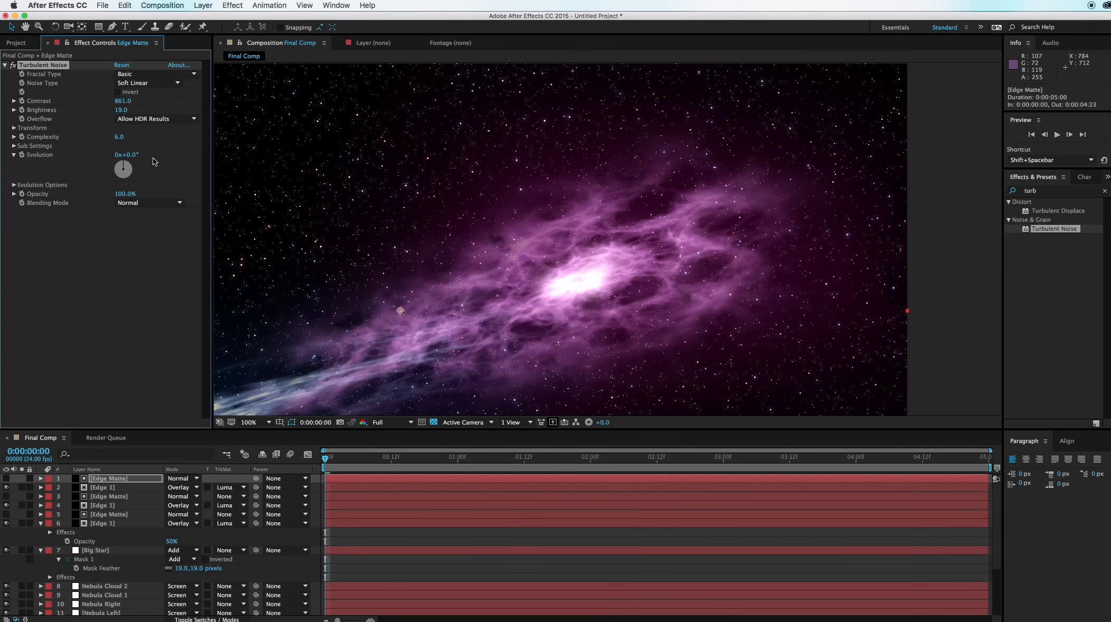
left_click_drag(131, 172, 127, 206)
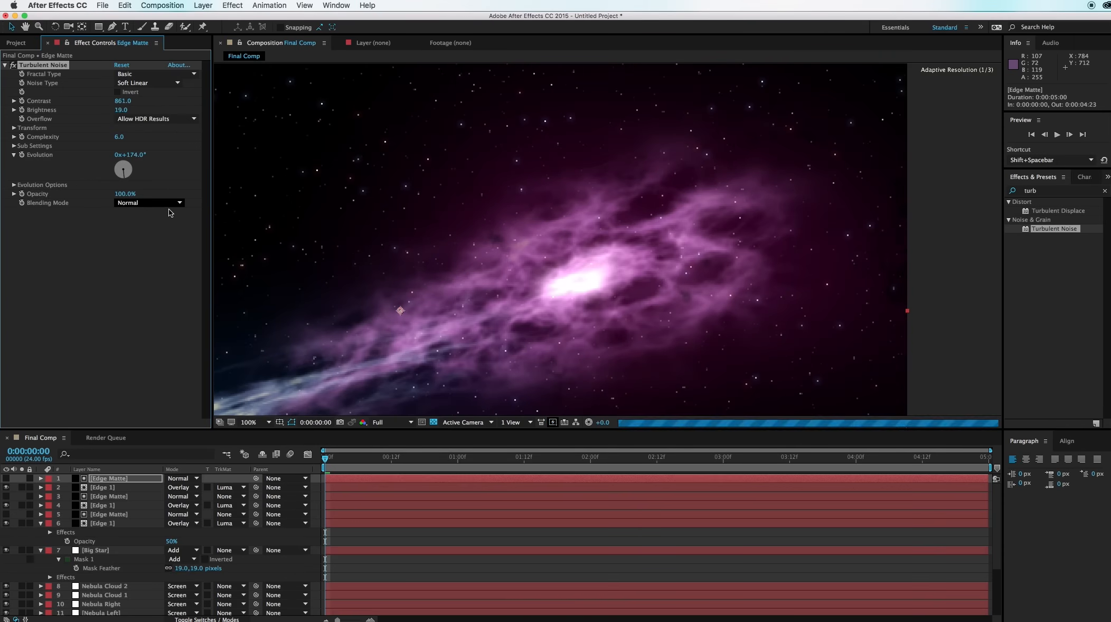
Reshape the topmost Edge 1's mask by moving its upper-right vertex inward and its lower-right vertex up into the frame.
left_click(130, 489)
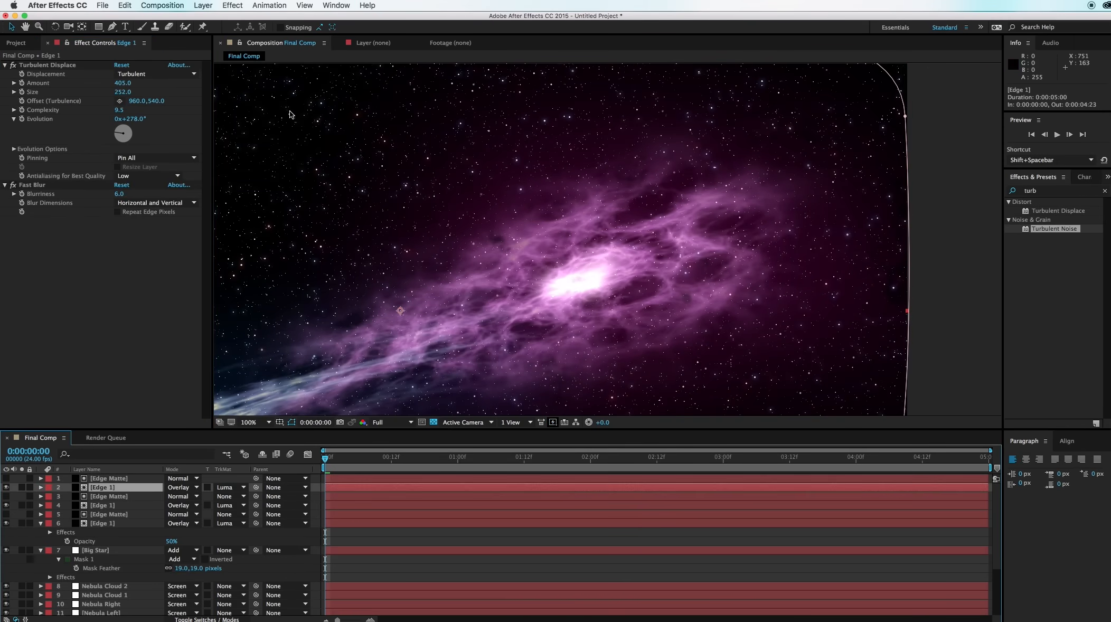
left_click_drag(906, 116, 795, 145)
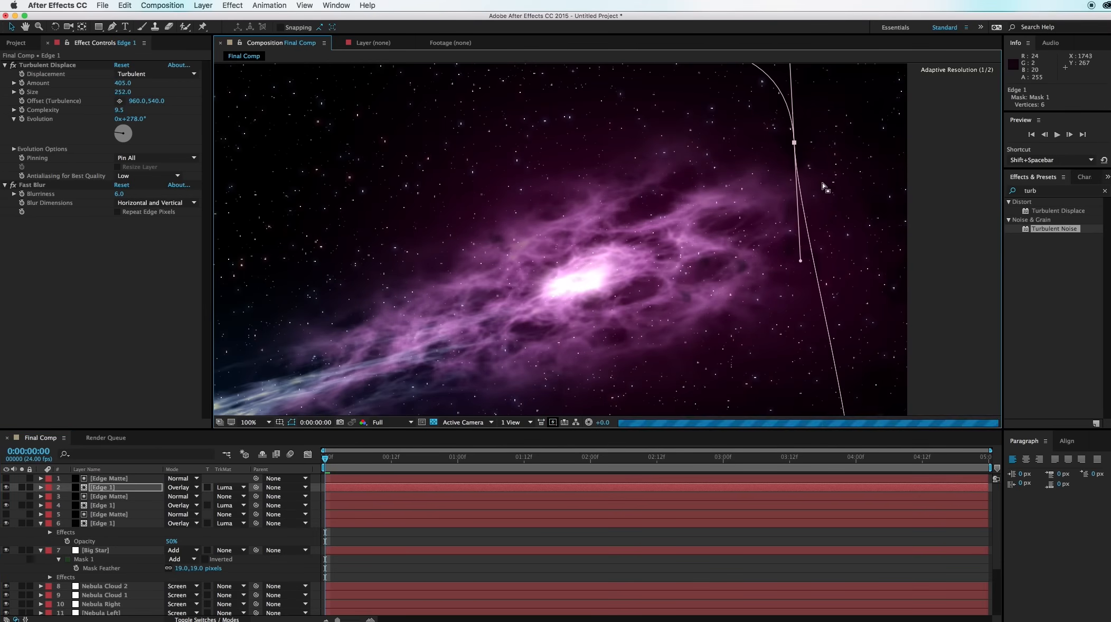
key("space")
left_click_drag(825, 188, 825, 58)
left_click_drag(848, 243, 784, 113)
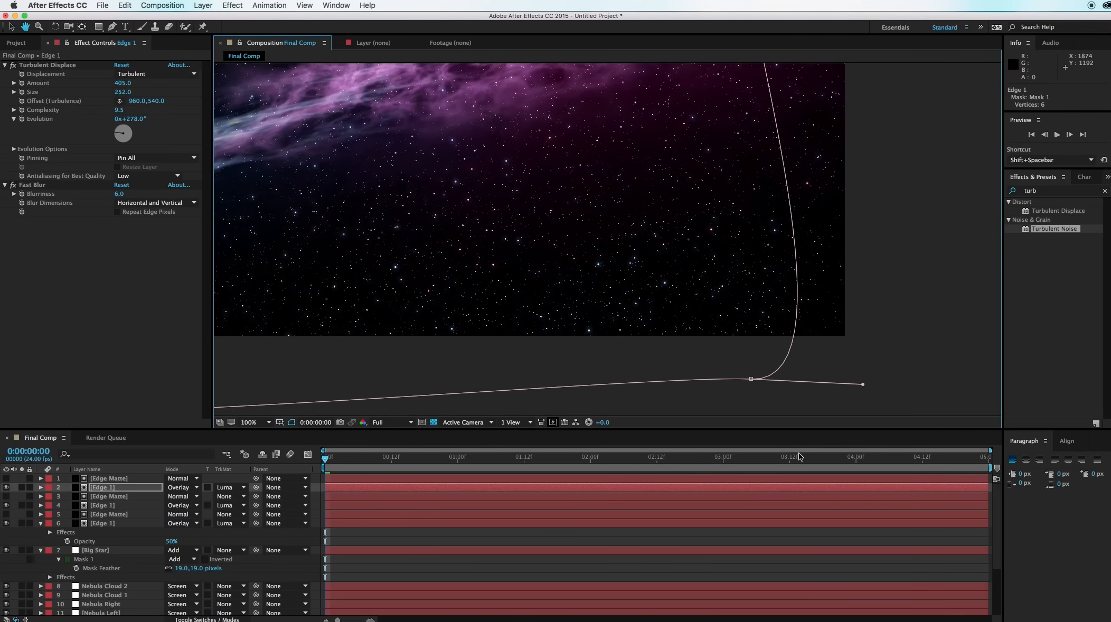
left_click_drag(752, 380, 739, 306)
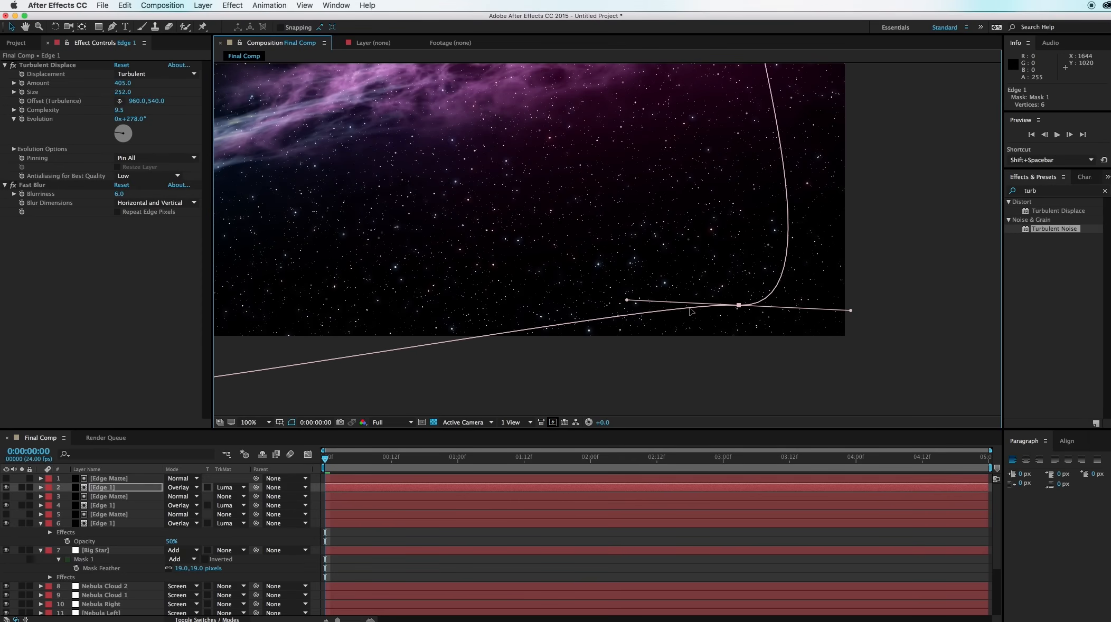
Move the lower-left vertex on the bottom edge of the topmost Edge 1's mask up and inward into the frame.
key("space")
left_click_drag(535, 300, 1046, 311)
key("space")
left_click_drag(378, 287, 451, 245)
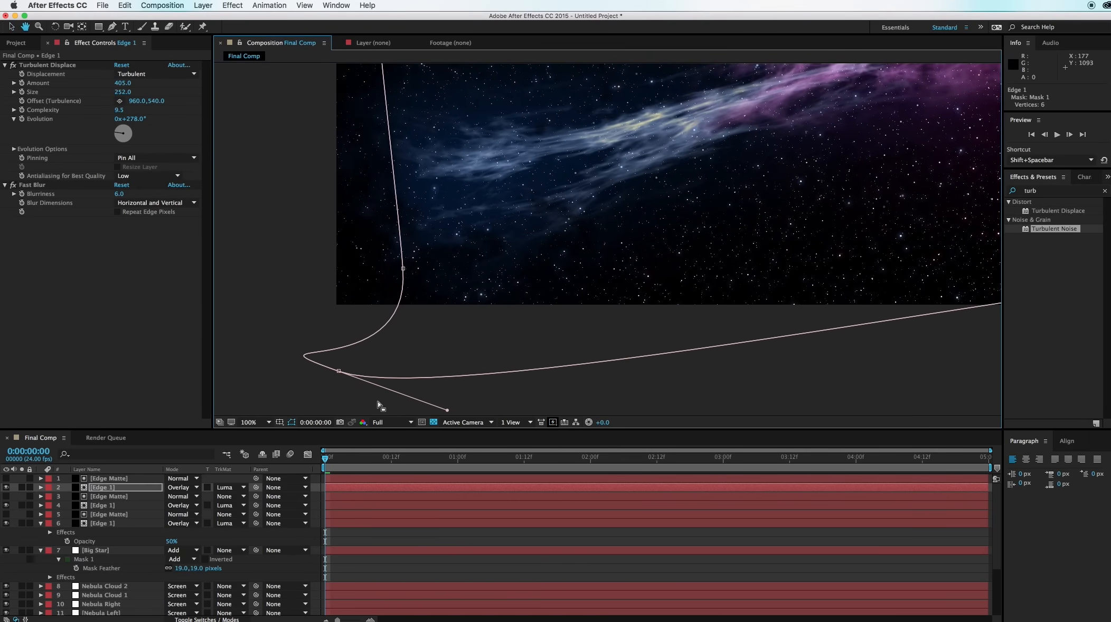
left_click_drag(339, 372, 541, 331)
key("space")
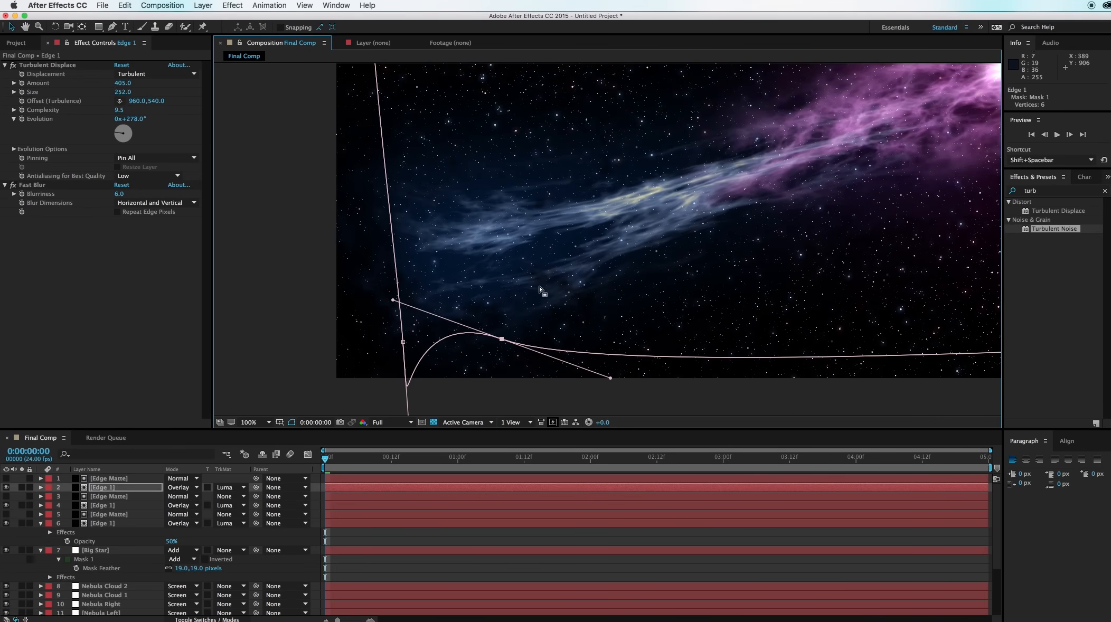
key("comma")
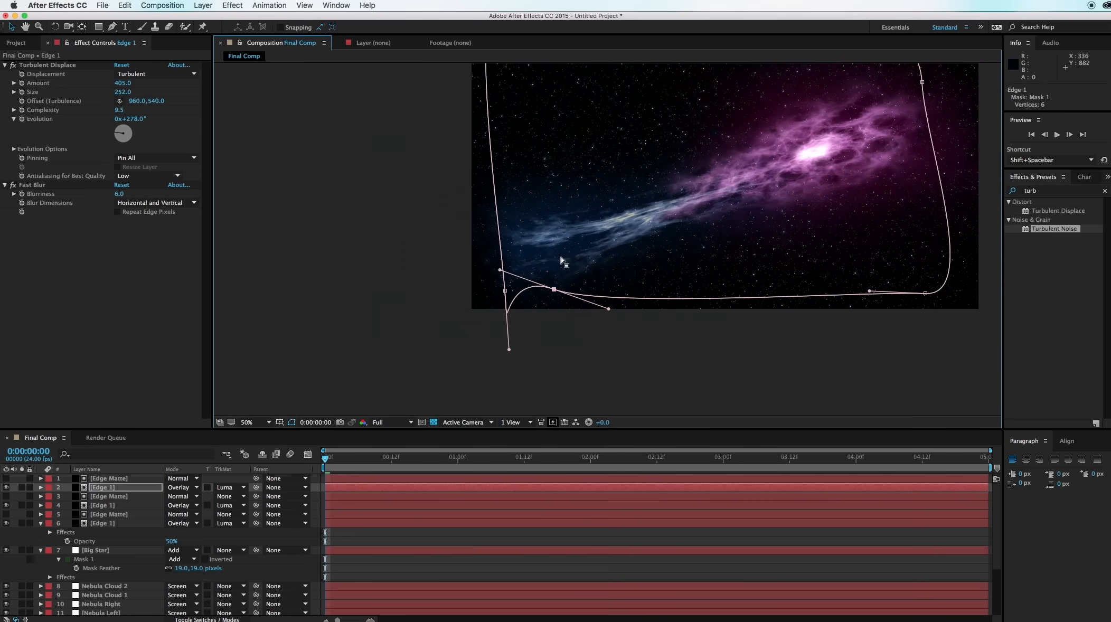
key("period")
key("space")
left_click_drag(560, 229, 589, 315)
key("comma")
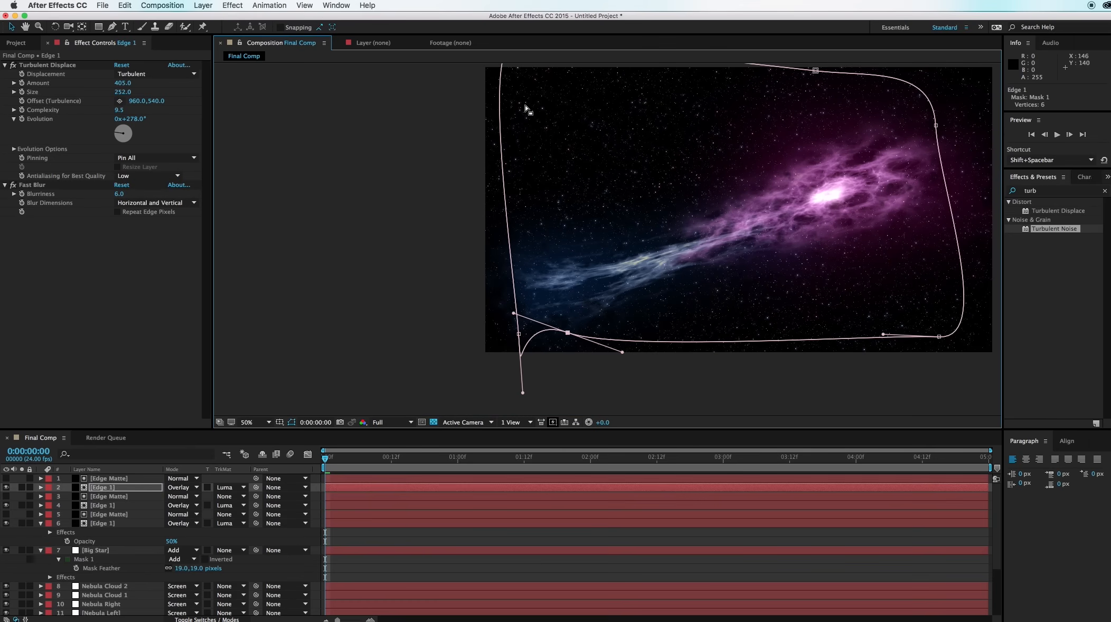
Move the upper-left vertex of the topmost Edge 1's mask just inside the frame's corner.
key("space")
left_click_drag(528, 110, 529, 224)
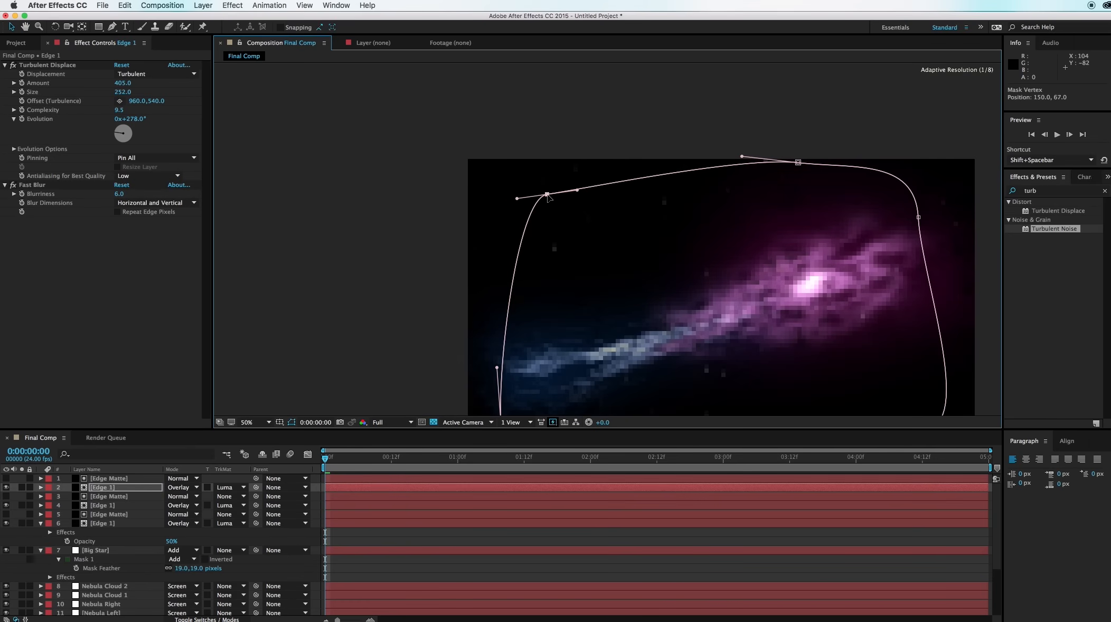
key("space")
left_click_drag(745, 284, 669, 246)
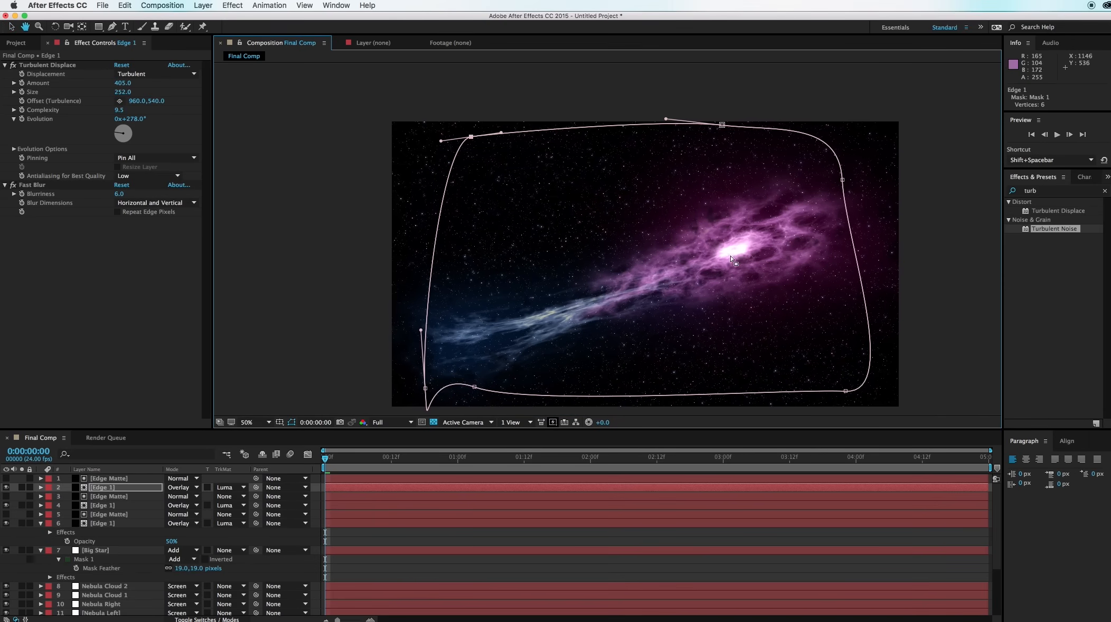
key("period")
key("space")
left_click_drag(830, 273, 706, 252)
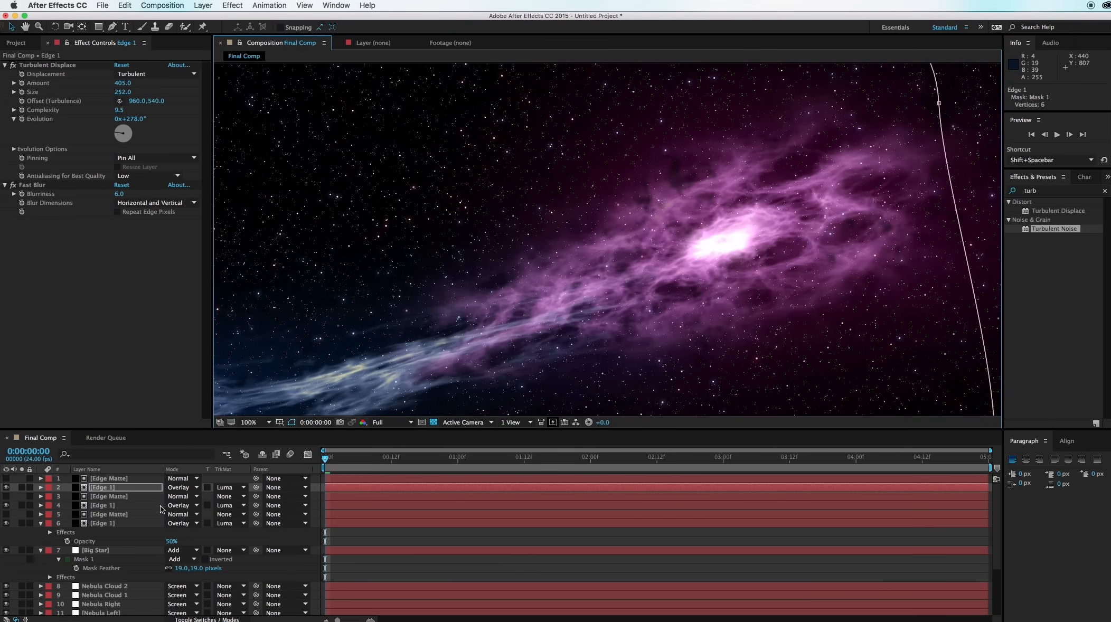
Set the opacity of all three Edge 1 layers to 25% and collapse the expanded layers.
left_click(108, 508, "super")
left_click(109, 524, "super")
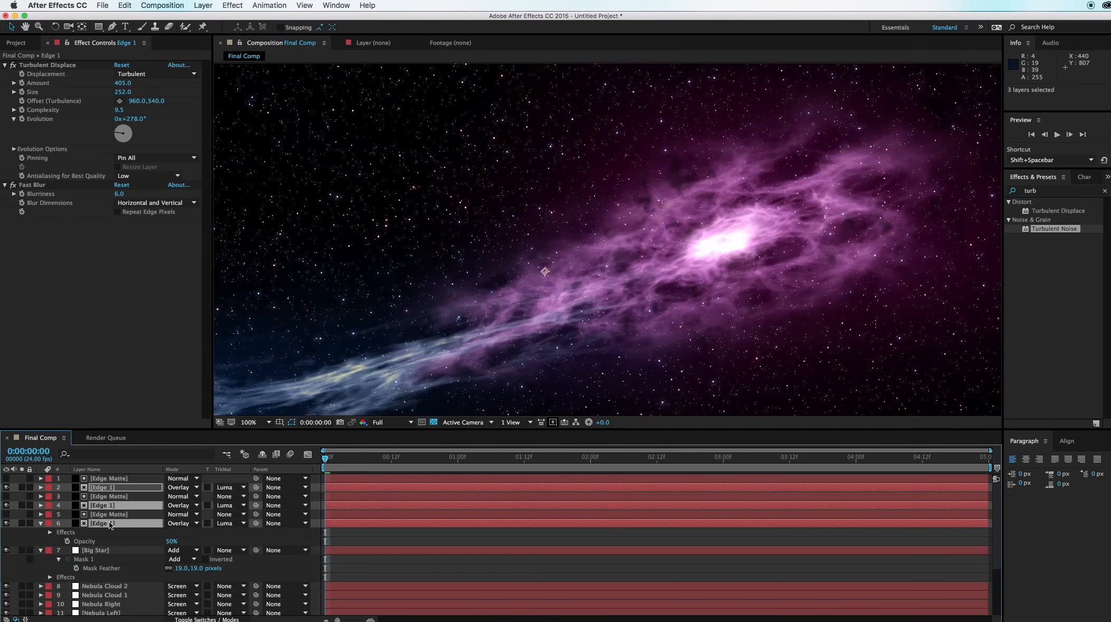
left_click(118, 479)
left_click(114, 489)
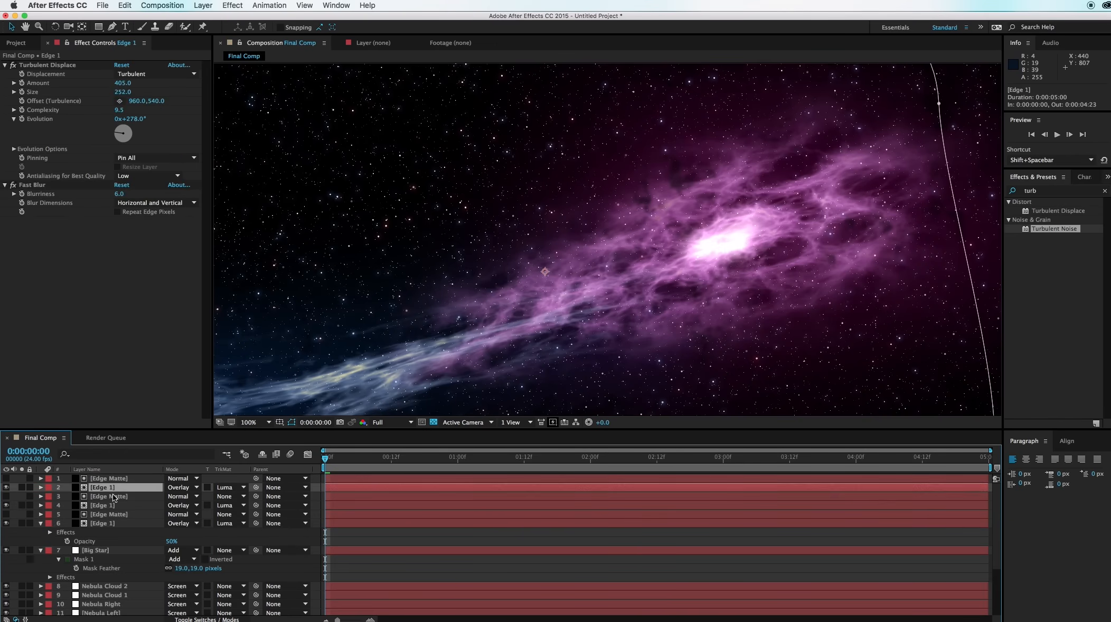
left_click(114, 507, "super")
left_click(113, 524, "super")
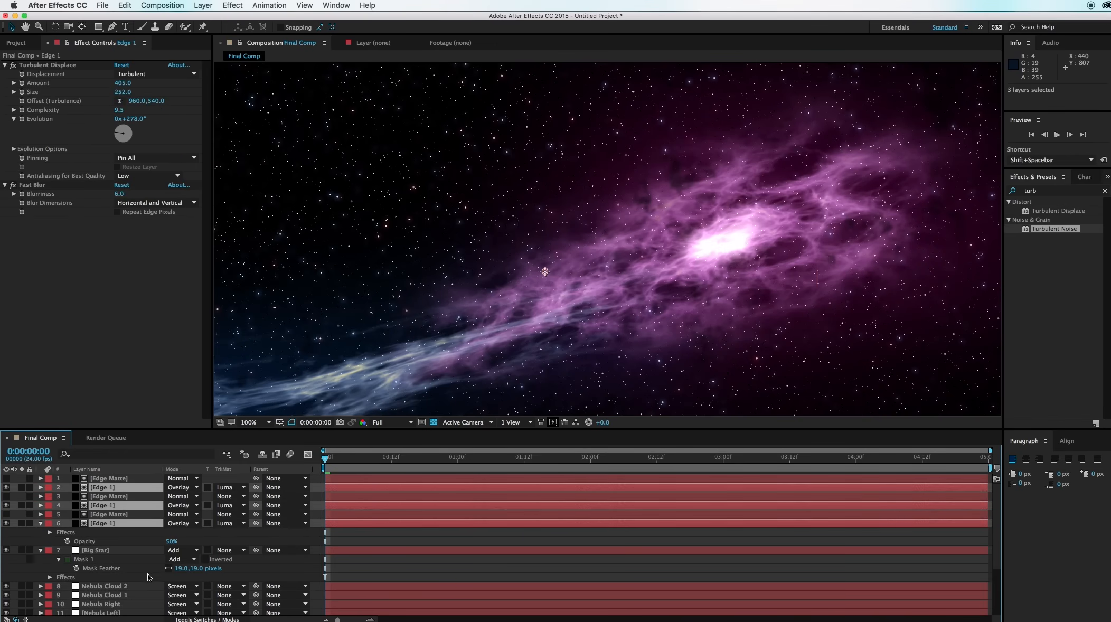
key("t")
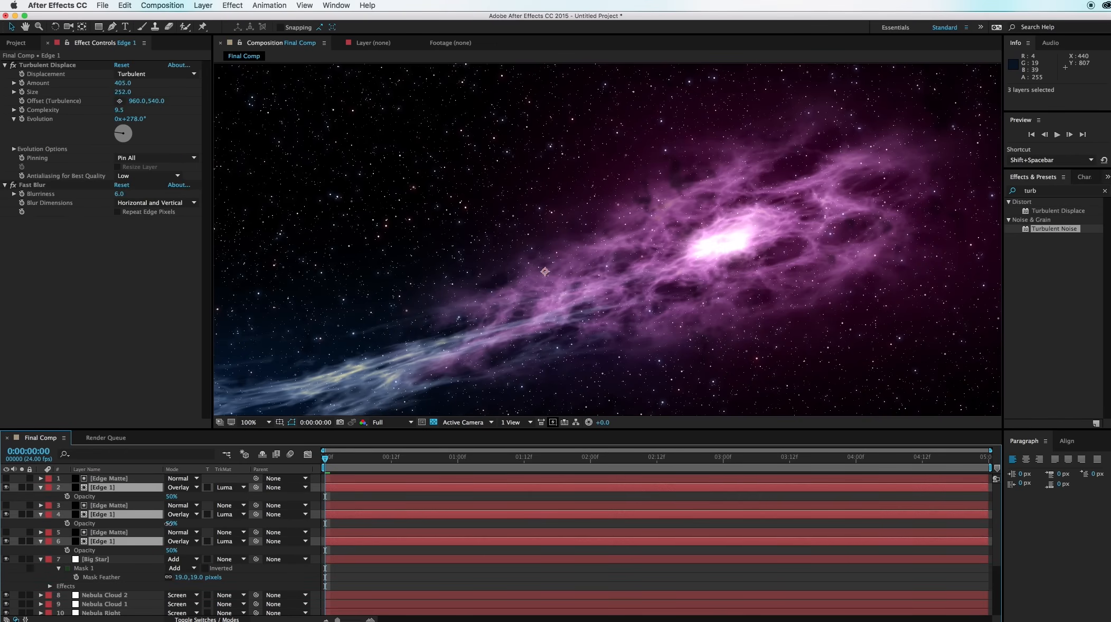
mouse_move(168, 524)
left_mouse_down()
mouse_move(144, 523)
mouse_move(172, 524)
left_mouse_up()
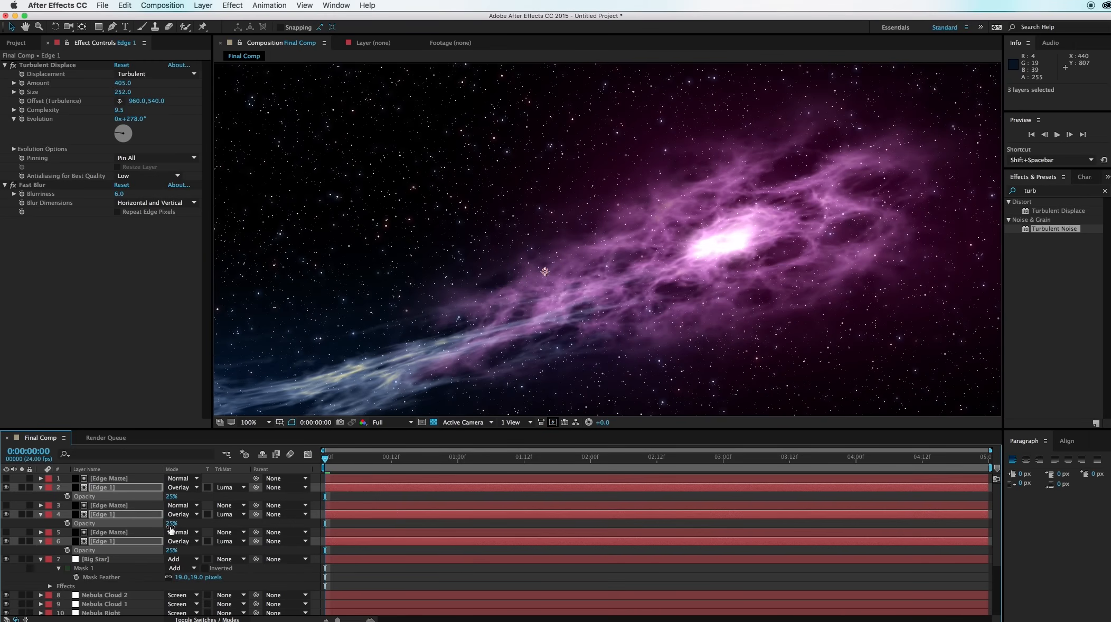
left_click(41, 488)
left_click(40, 533)
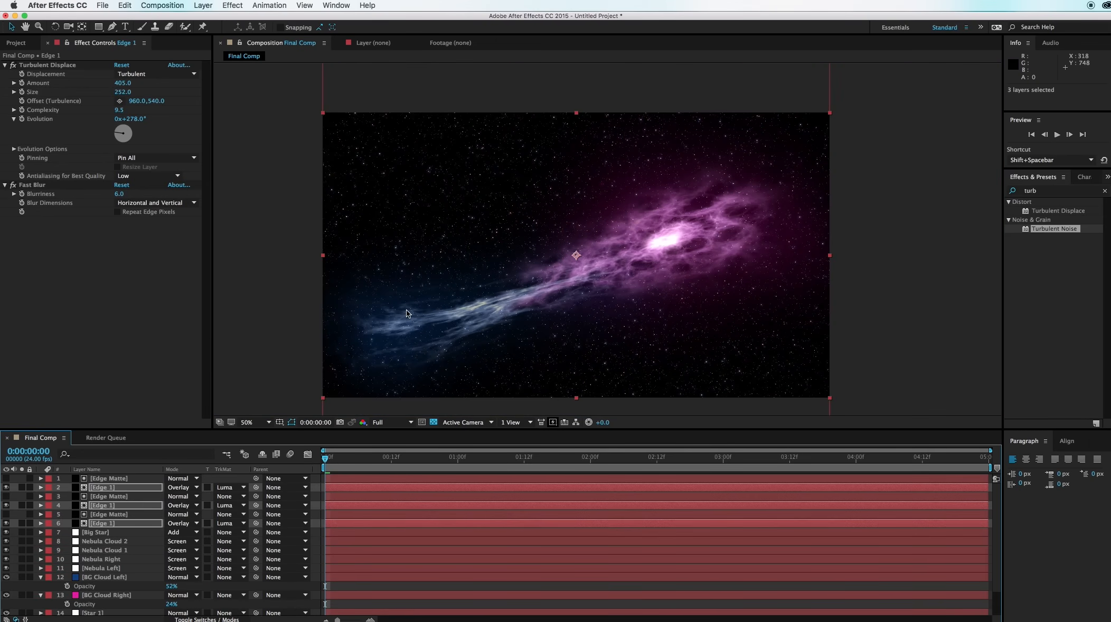
left_click(280, 354)
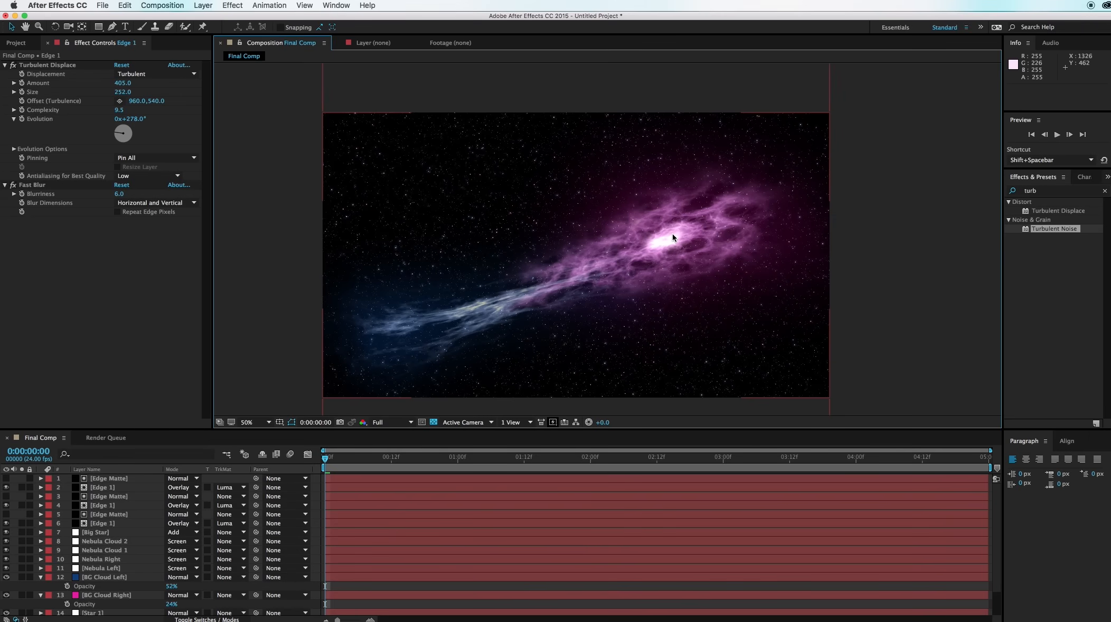
Create a black 1920 × 1080 px solid named Vingette above all other layers.
scroll(675, 220, "down", 3)
scroll(674, 219, "left", 2)
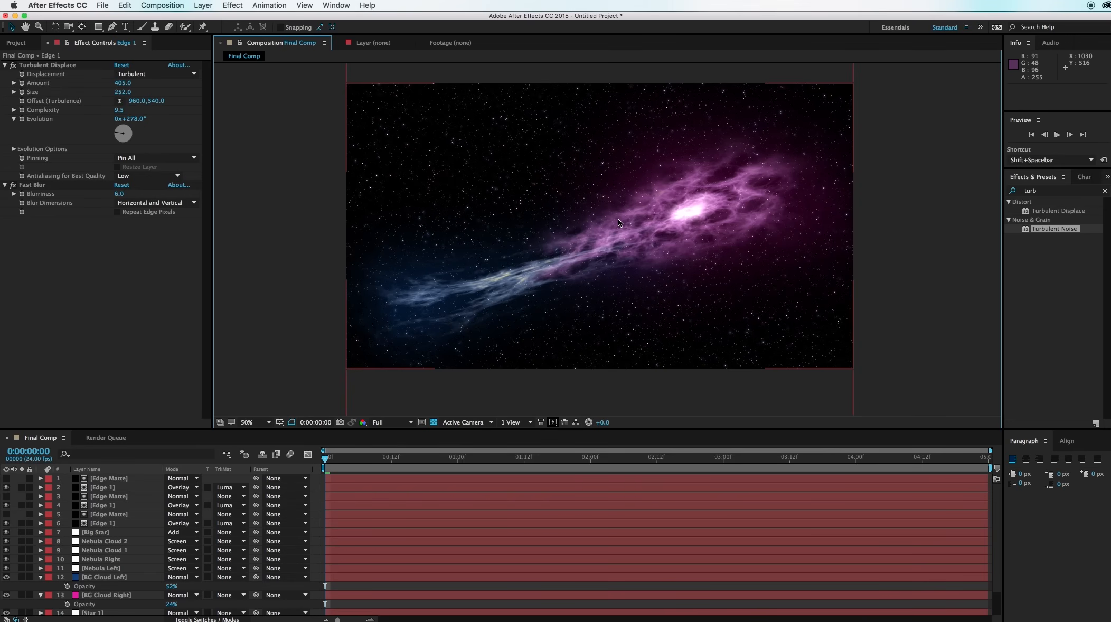
key("super+y")
type("Vingette")
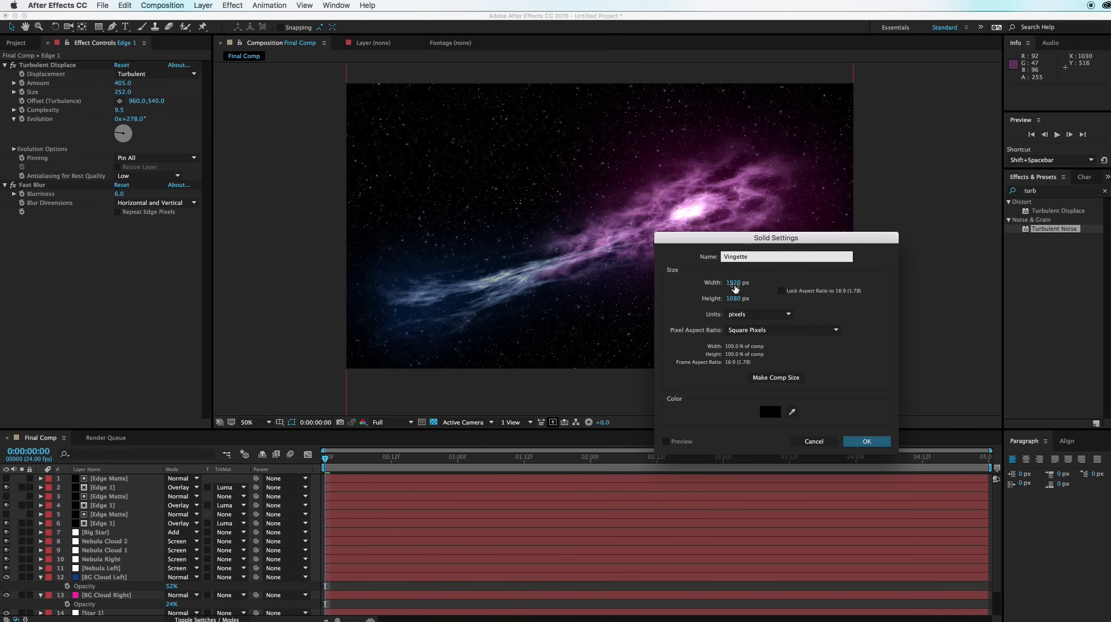
left_click(874, 444)
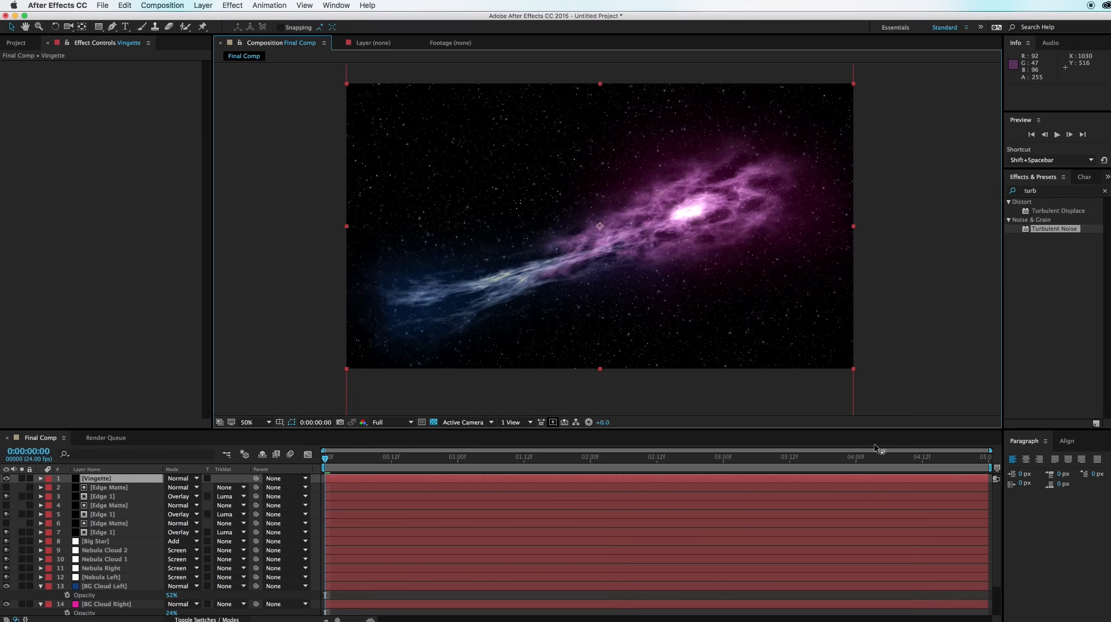
Draw a closed, rounded seven-vertex mask on the Vingette solid with the Pen tool, roughly following the frame's edges.
left_click(113, 27)
mouse_move(548, 195)
left_mouse_down()
mouse_move(529, 186)
mouse_move(527, 195)
left_mouse_up()
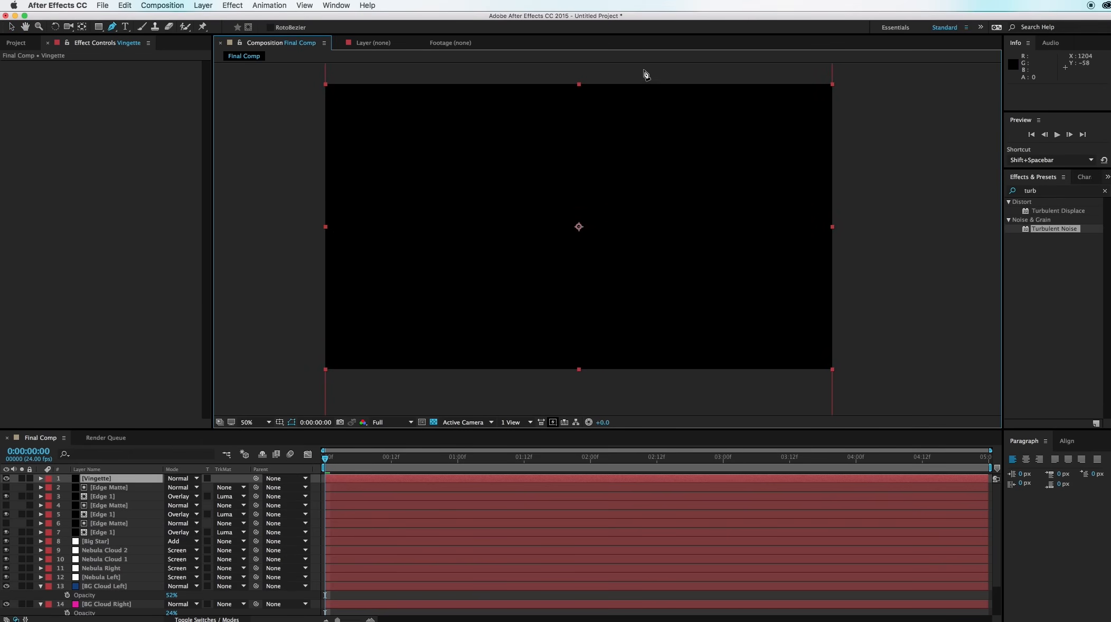
left_click_drag(649, 80, 680, 80)
left_click_drag(794, 99, 814, 124)
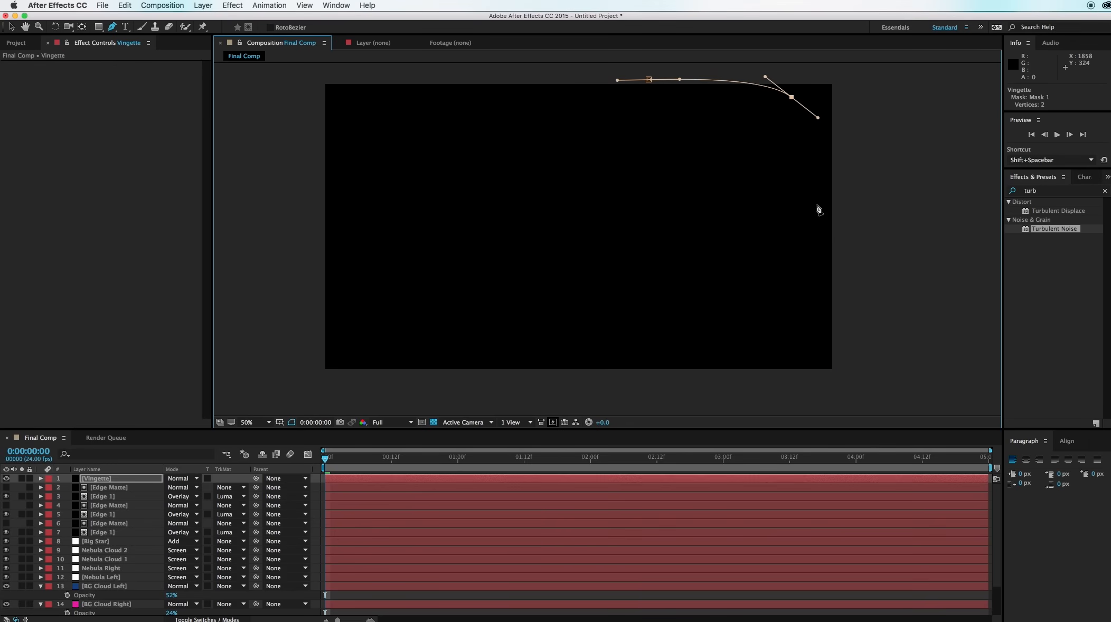
left_click_drag(810, 330, 711, 392)
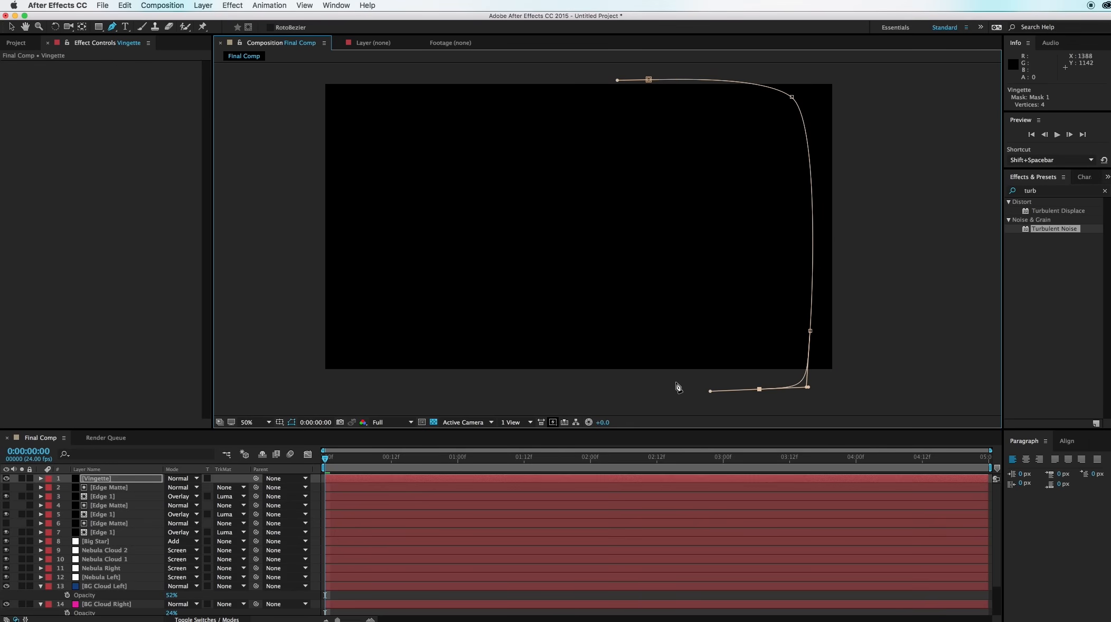
left_click_drag(390, 397, 352, 368)
left_click_drag(347, 211, 355, 156)
left_click_drag(388, 78, 435, 76)
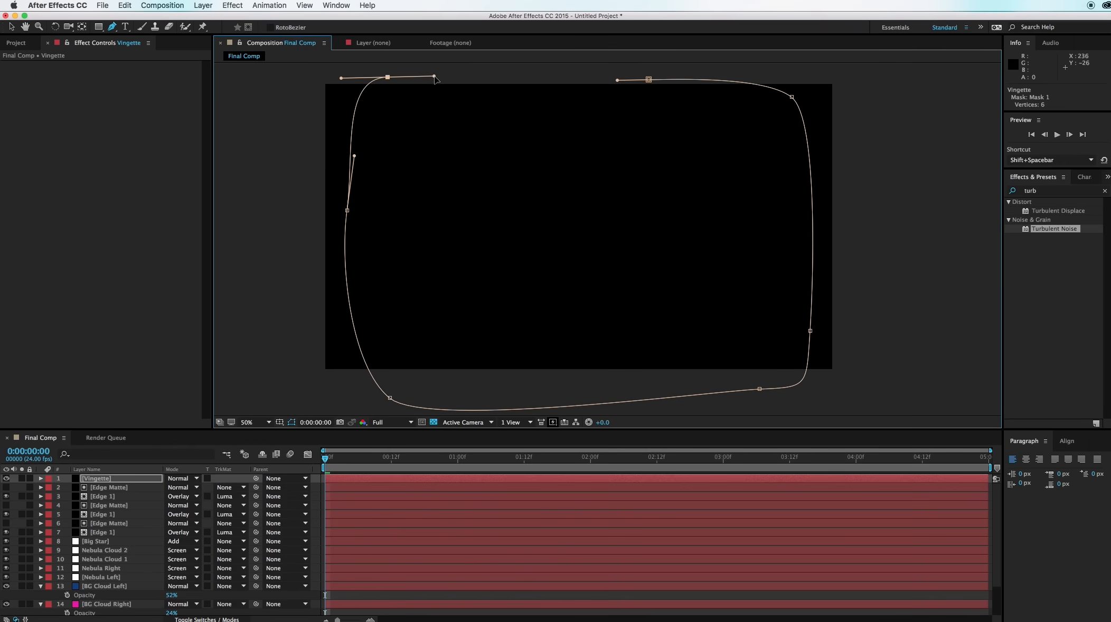
left_click(649, 79)
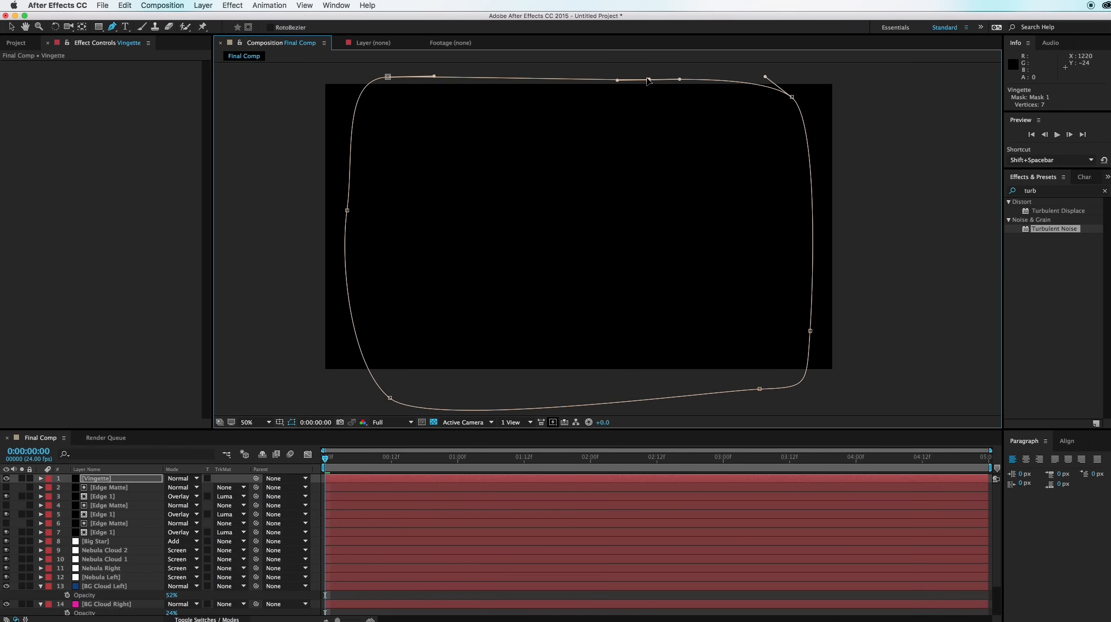
Set the Vingette layer's Mask 1 to Subtract with a mask feather of 348 pixels.
left_click(42, 479)
left_click(50, 488)
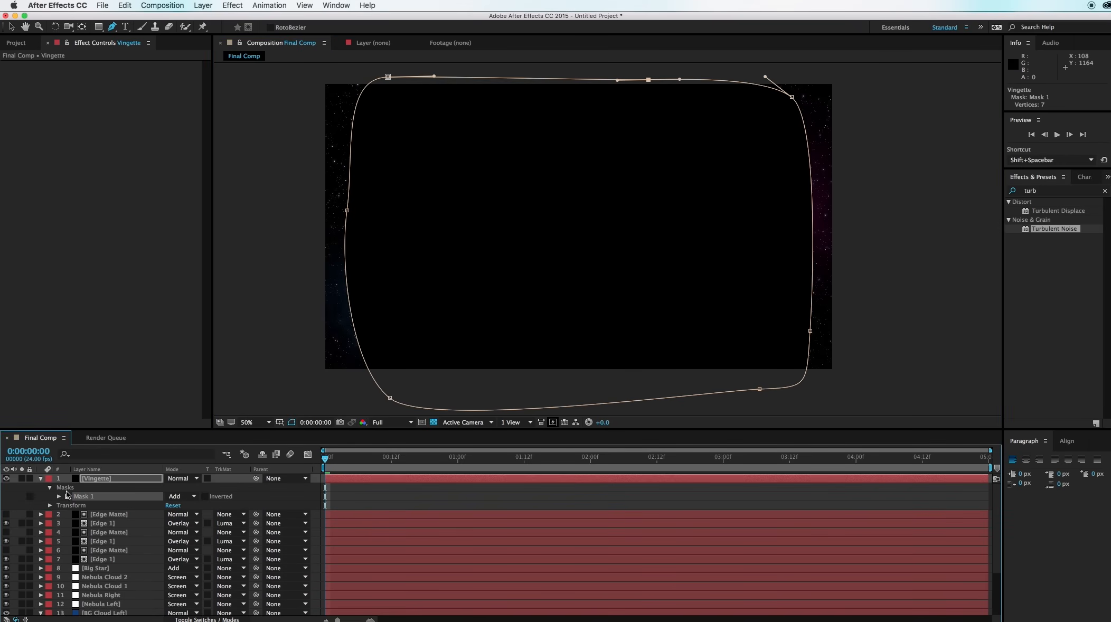
left_click(58, 496)
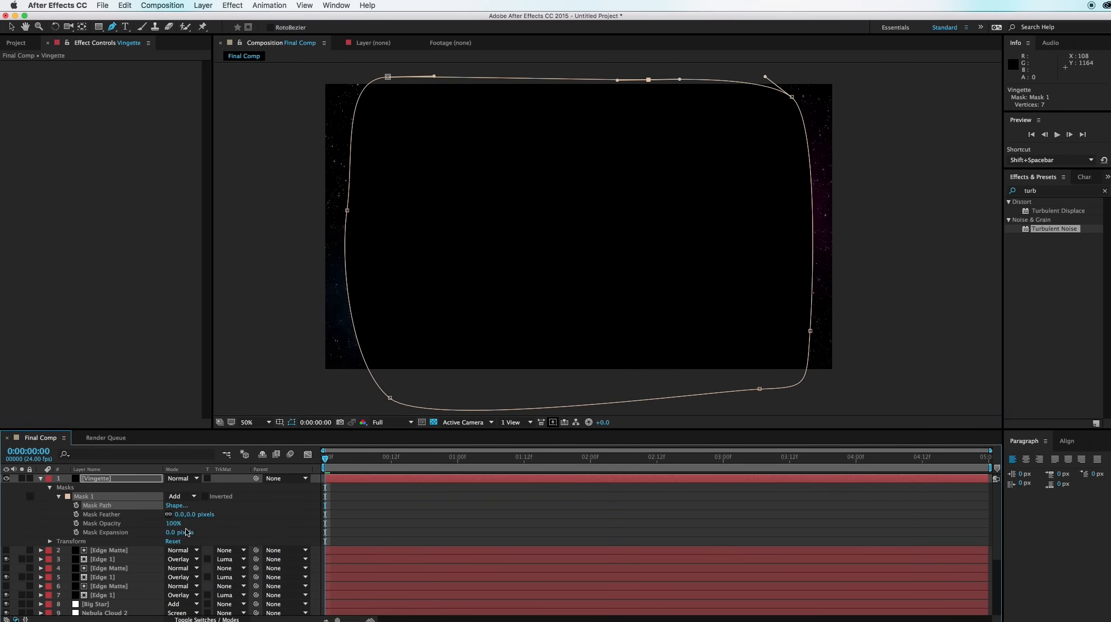
left_click(194, 498)
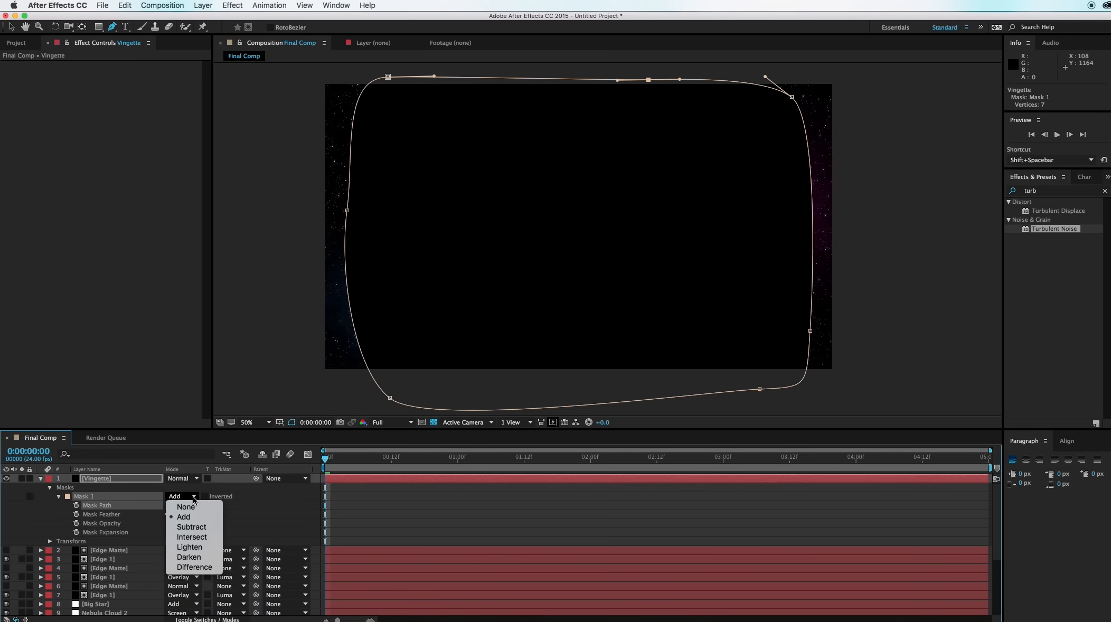
left_click(192, 527)
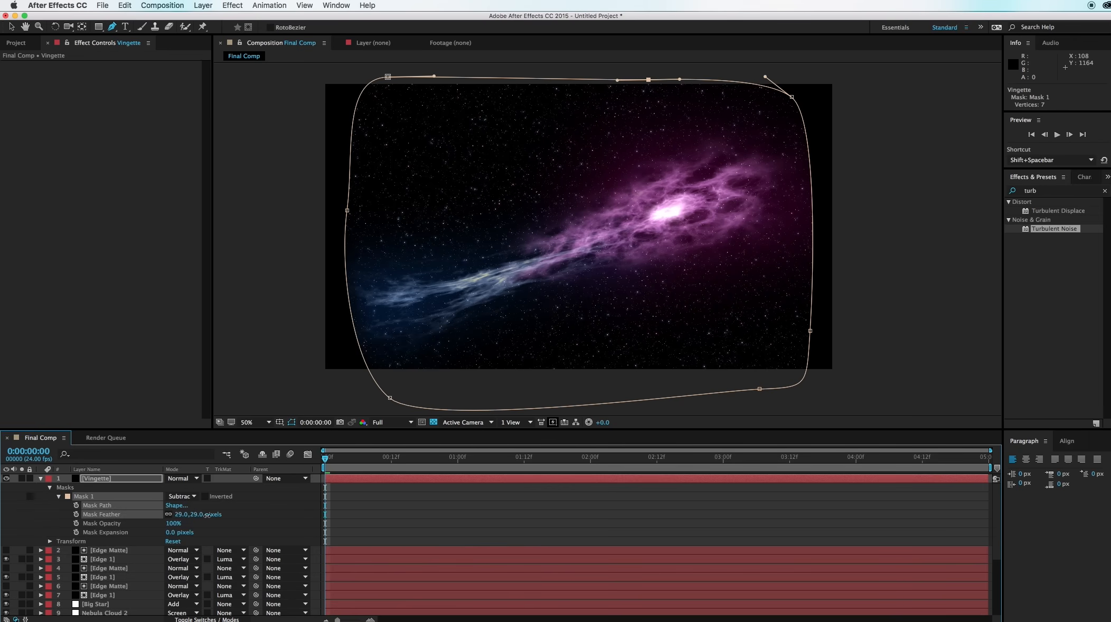
left_click_drag(206, 515, 291, 517)
left_click_drag(366, 513, 368, 517)
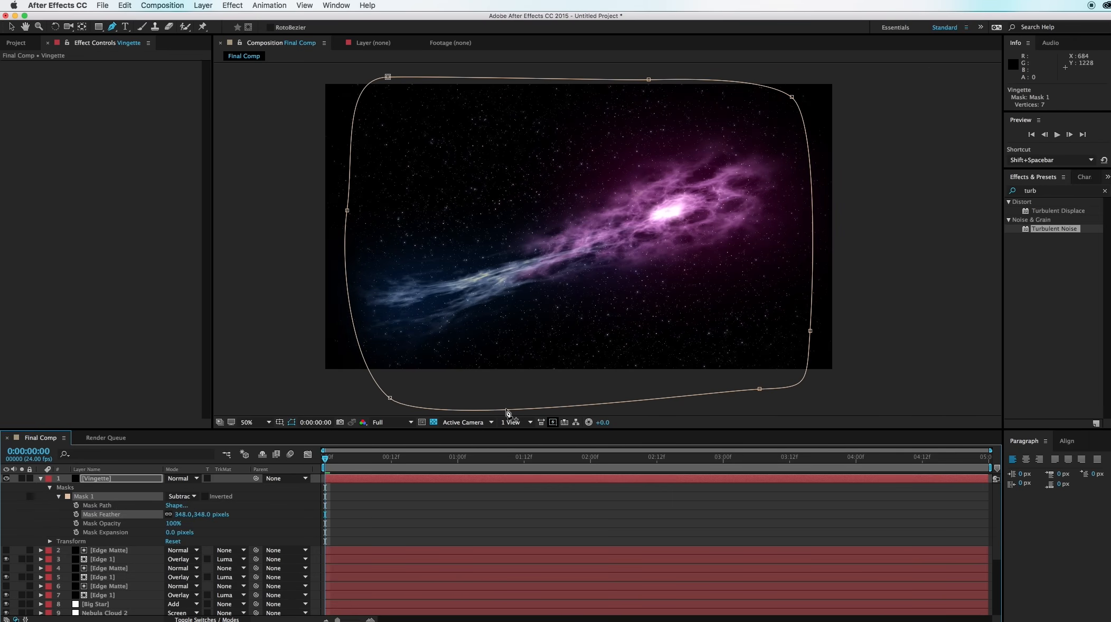
Pull the two lower-right vertices of the Vingette mask slightly inward to round that corner more.
key("v")
left_click_drag(810, 332, 803, 351)
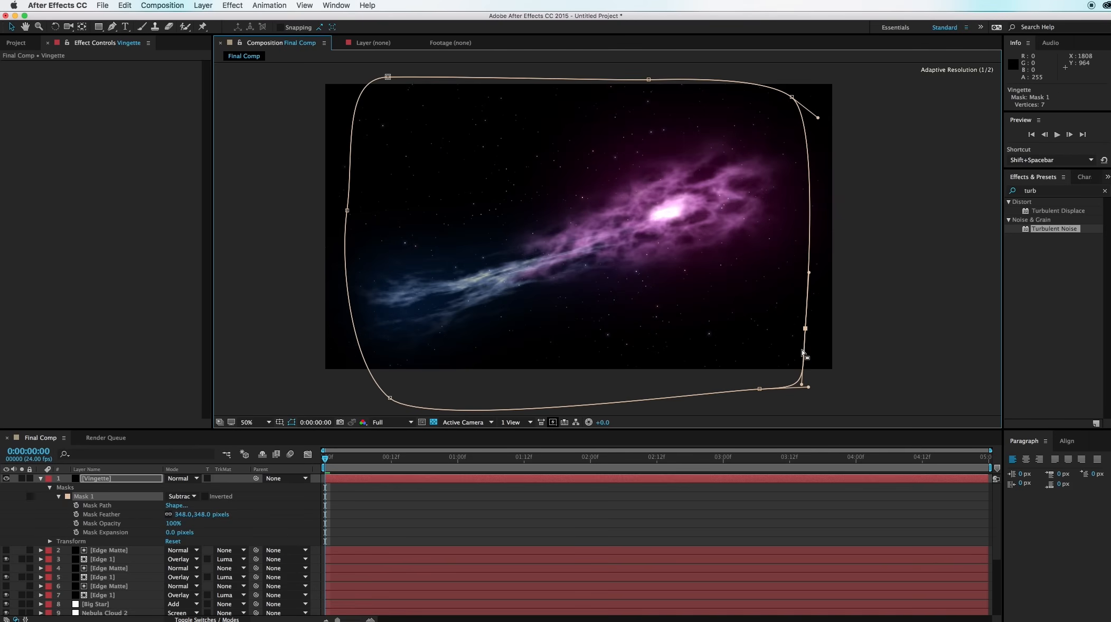
left_click_drag(760, 389, 706, 376)
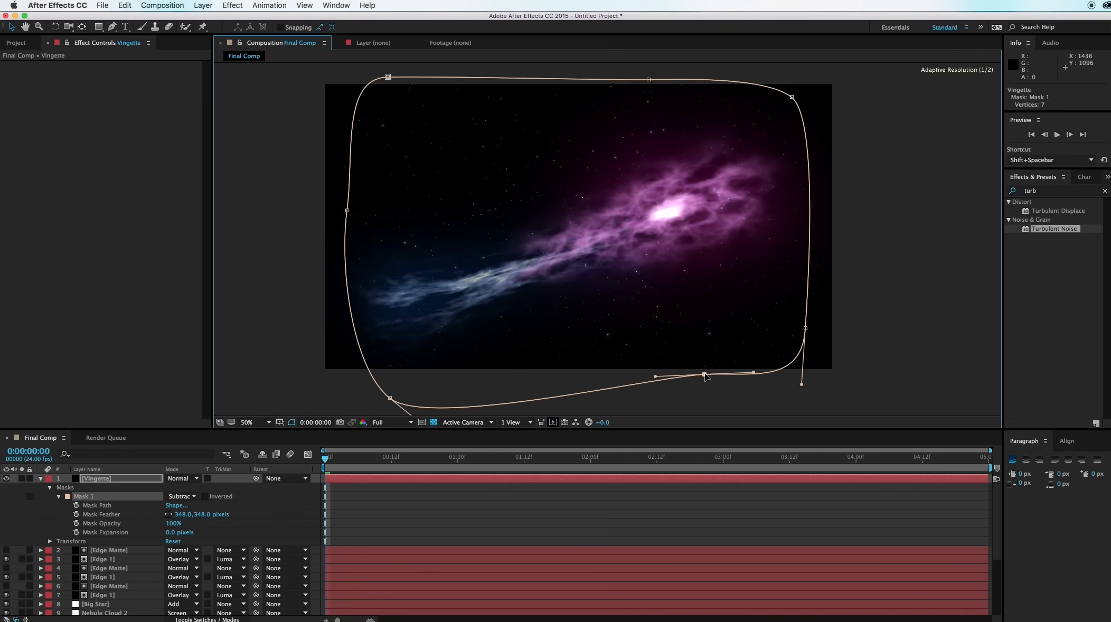
Move the Vingette mask's left-edge vertex slightly outward and its lower-left vertex up inside the frame's corner.
left_click_drag(623, 189, 679, 206)
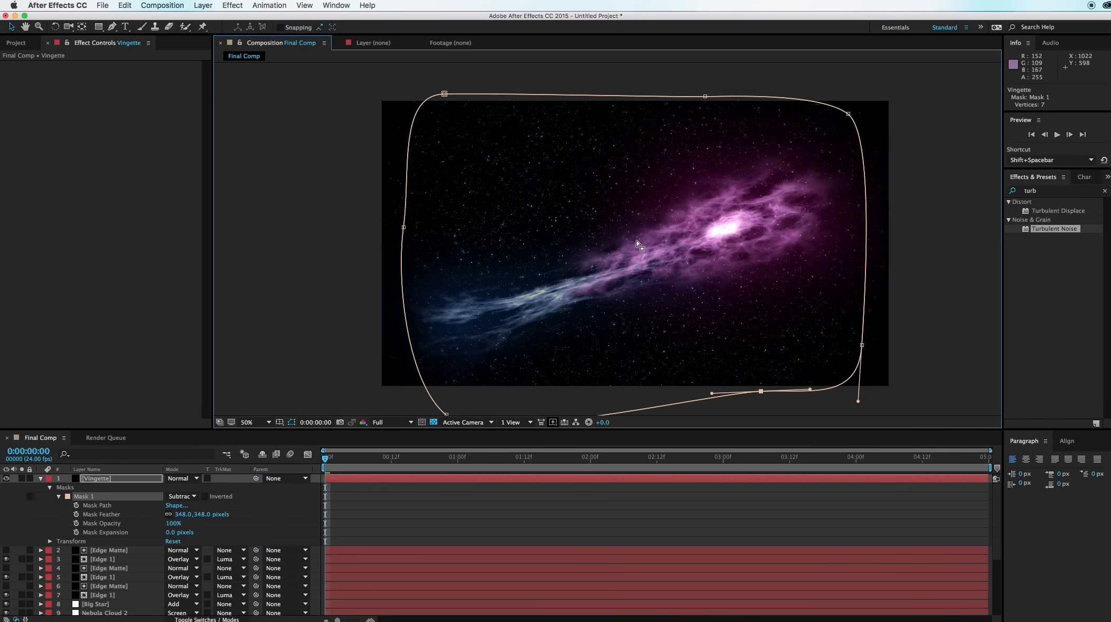
left_click(400, 229)
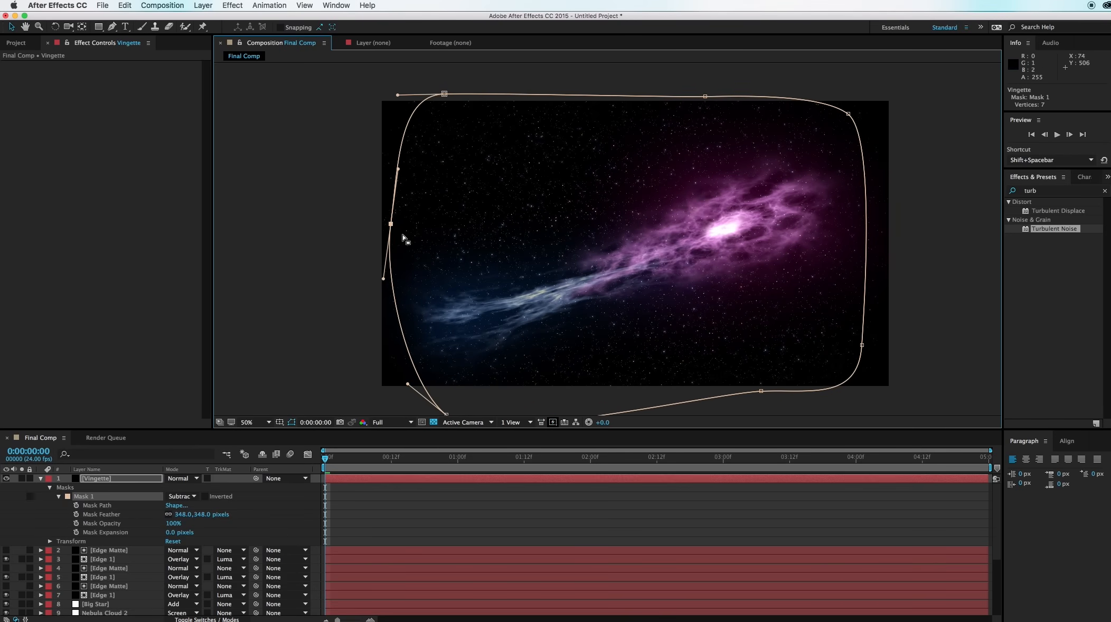
scroll(461, 370, "down", 5)
left_click_drag(438, 308, 408, 268)
Lower the middle vertex on the Vingette mask's upper edge to just inside the frame and deselect the layer.
key("space")
left_click_drag(636, 211, 610, 313)
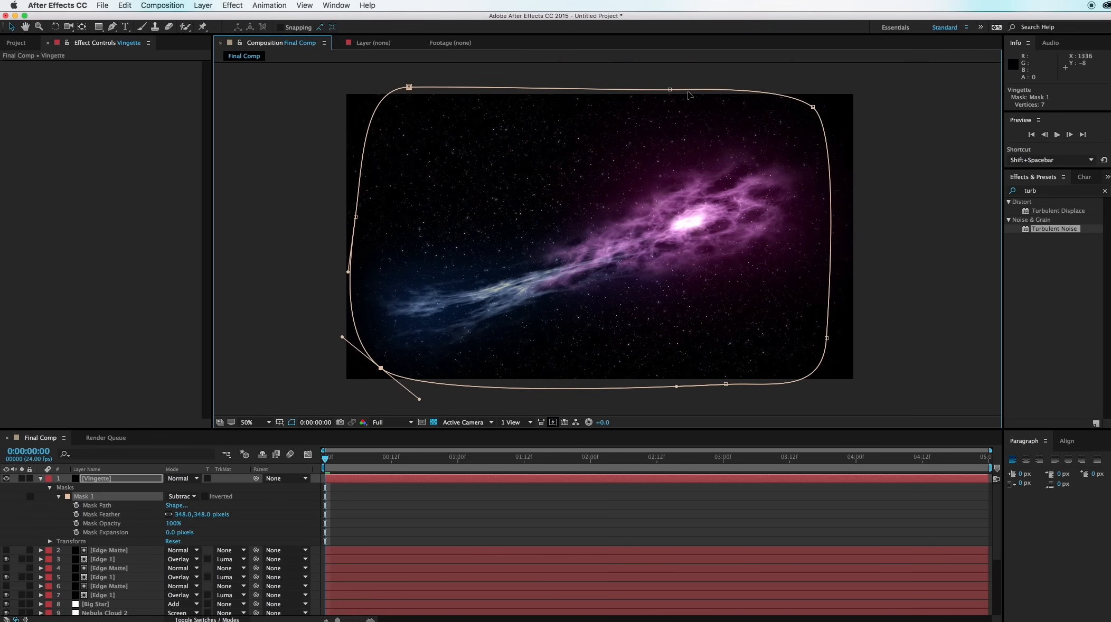
left_click_drag(670, 89, 692, 117)
left_click(879, 188)
left_click(932, 205)
key("space")
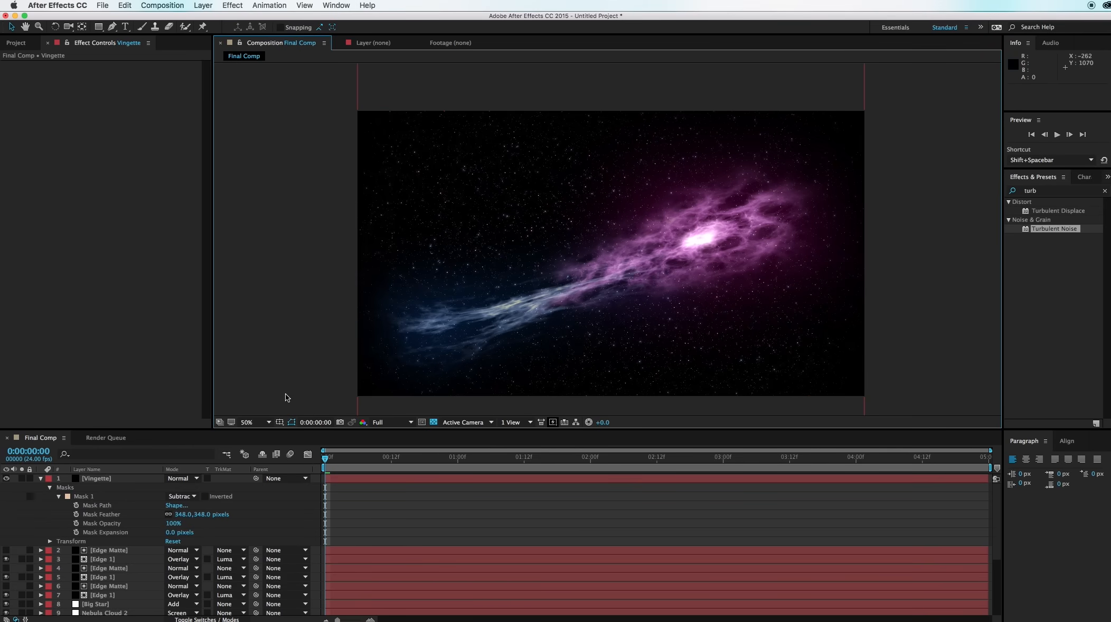
Set the Vingette layer's opacity to 75% and deselect it.
left_click(110, 479)
key("t")
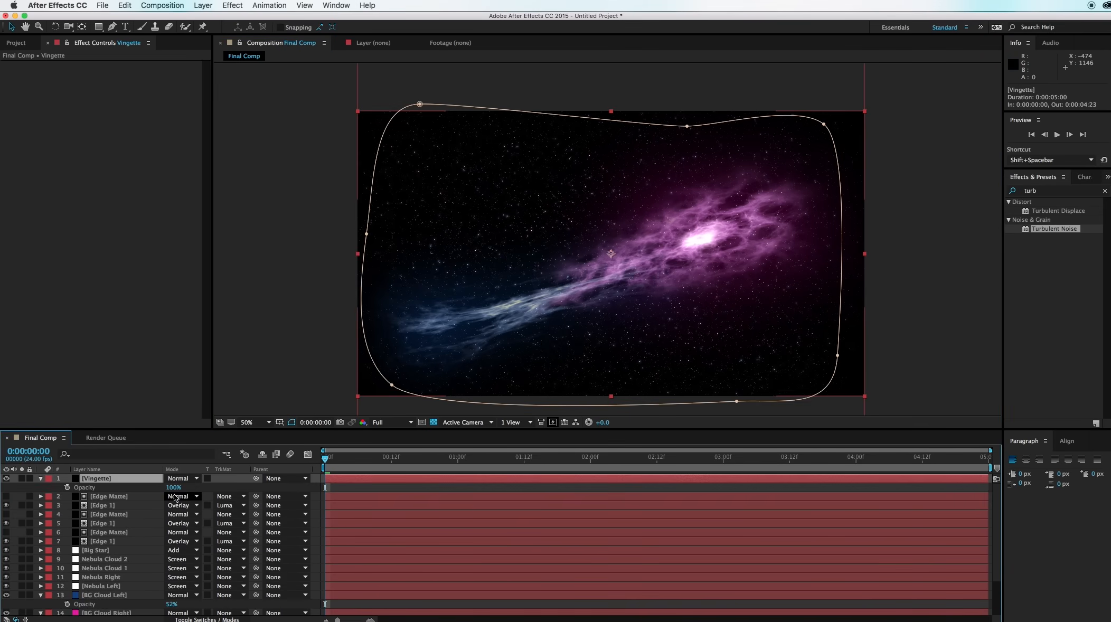
left_click_drag(106, 489, 125, 489)
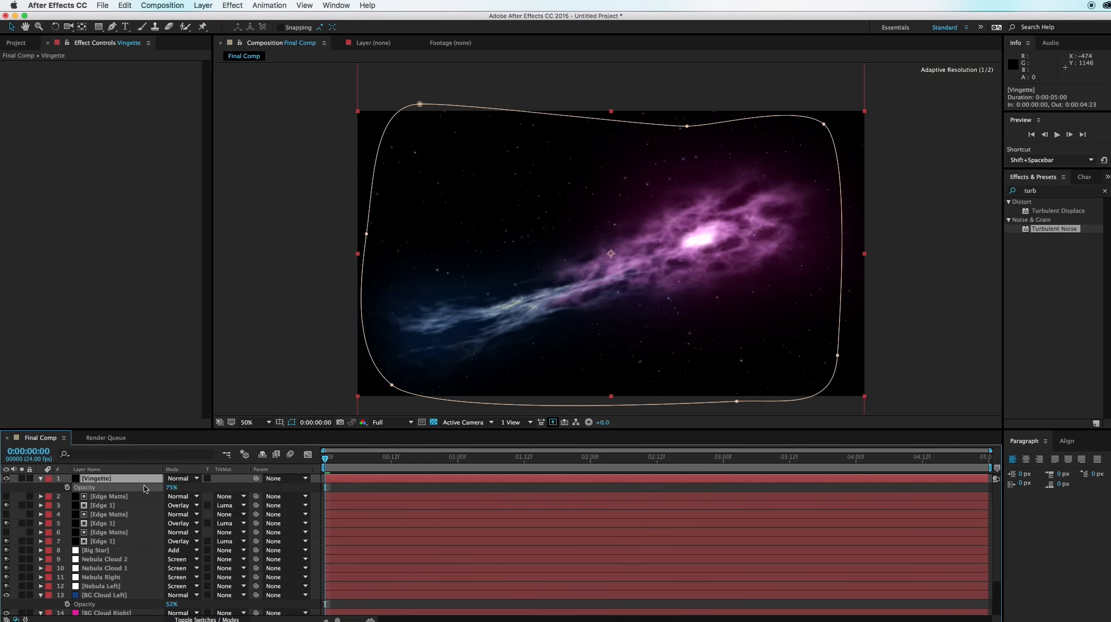
left_click(292, 278)
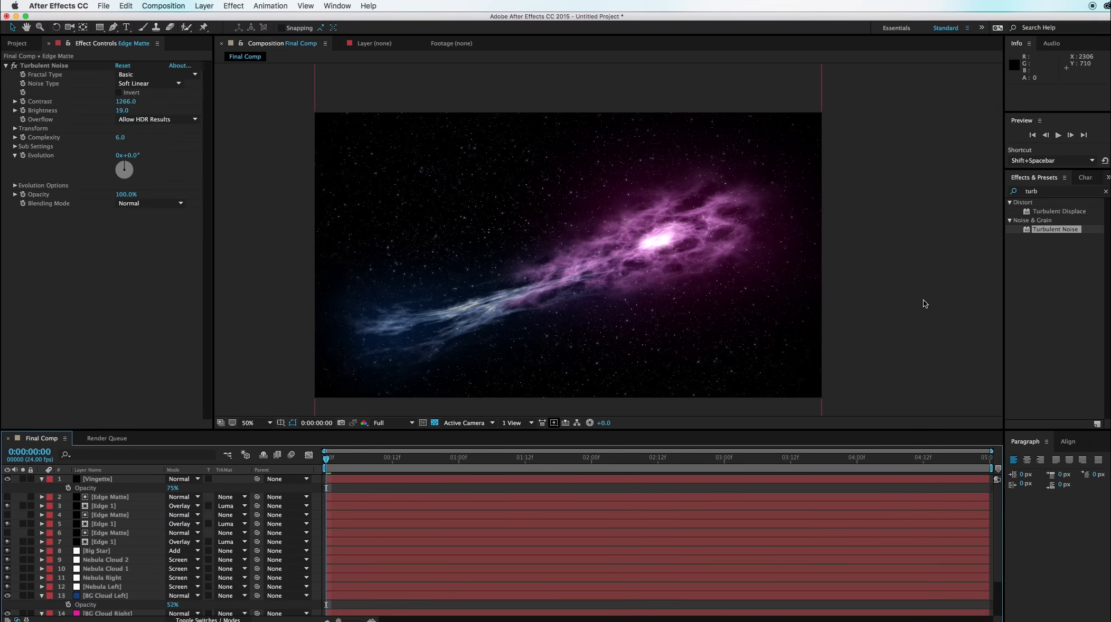
Create a 1920 × 1080 px solid named Flare 1 in bright blue (RGB 41, 147, 244).
key("super+y")
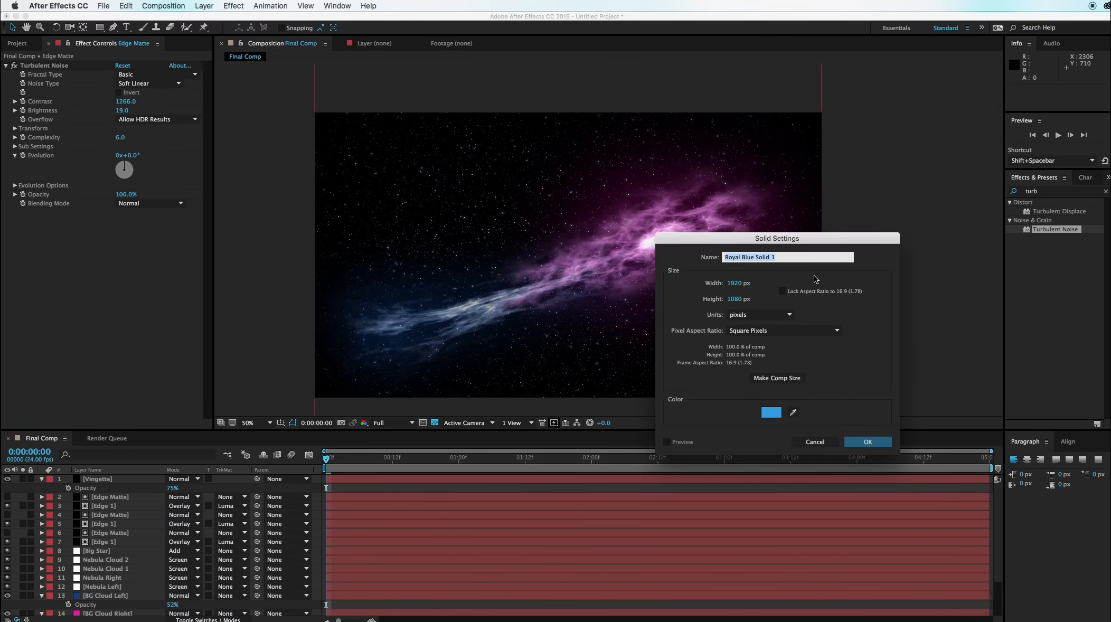
type("Flare")
left_click(772, 415)
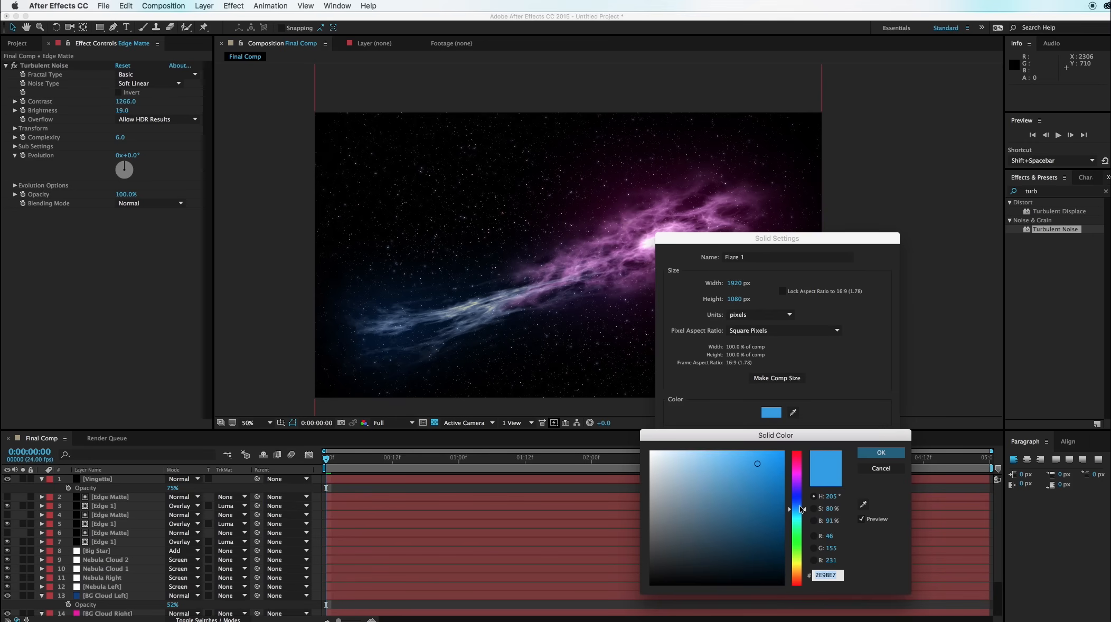
left_click_drag(801, 507, 798, 508)
left_click_drag(756, 460, 762, 456)
left_click(897, 456)
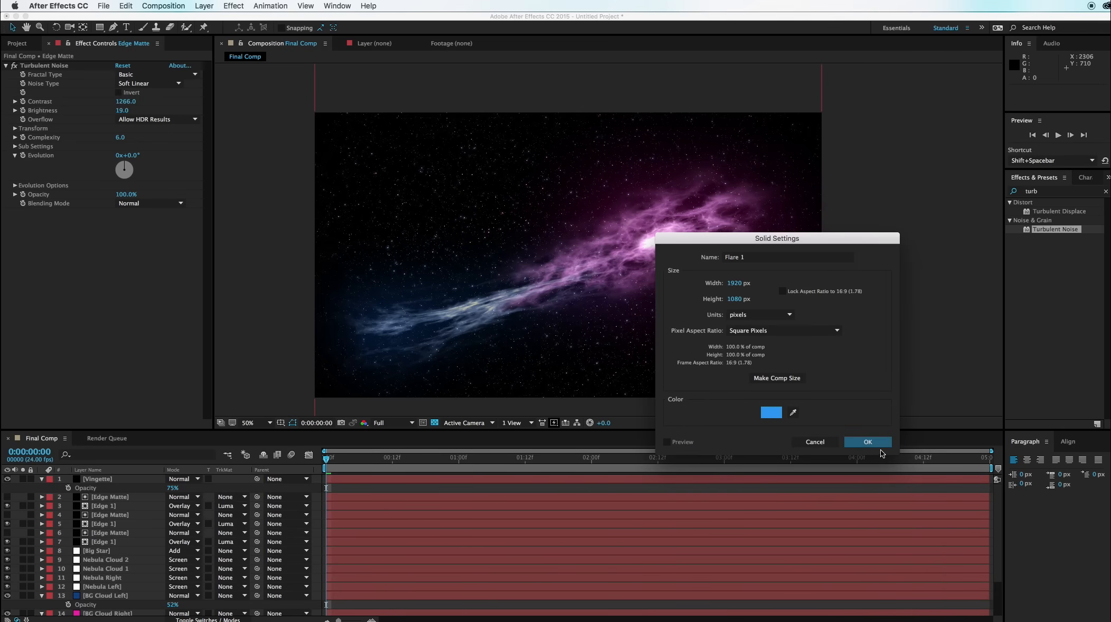
left_click(882, 449)
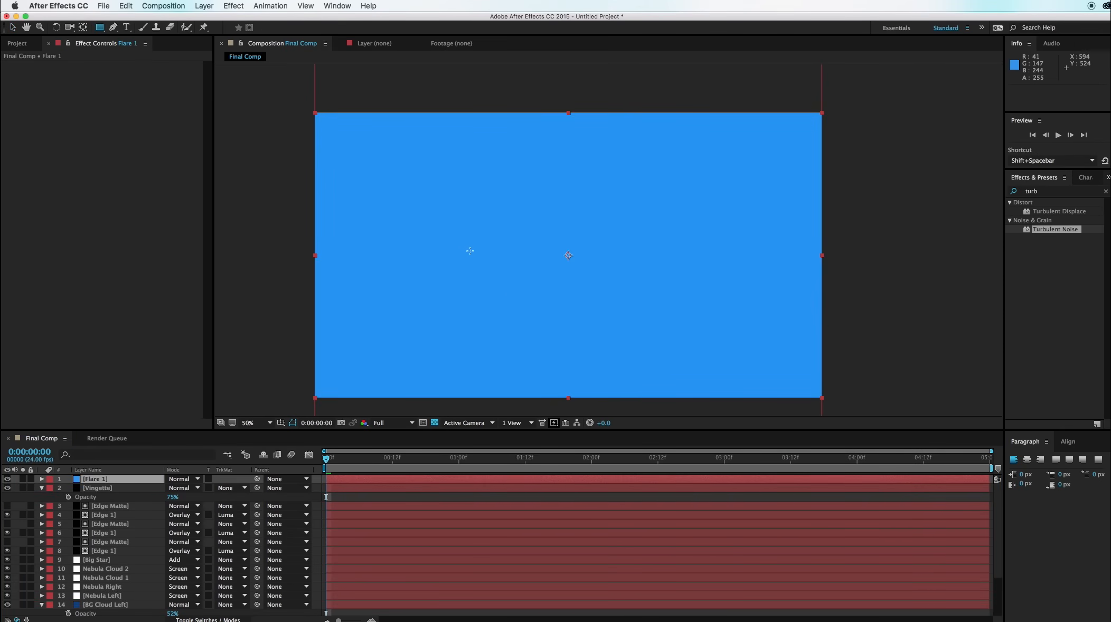
Mask the Flare 1 solid to a thin horizontal bar about 730 × 11 px and set its mask feather to 425, 10 pixels.
left_click_drag(470, 252, 663, 254)
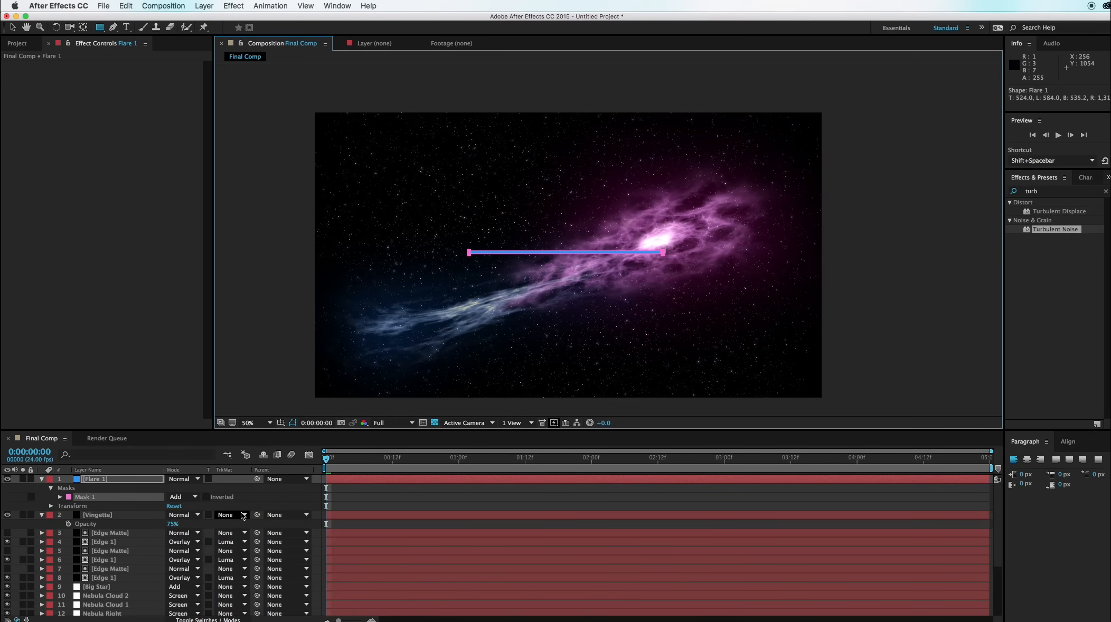
key("f")
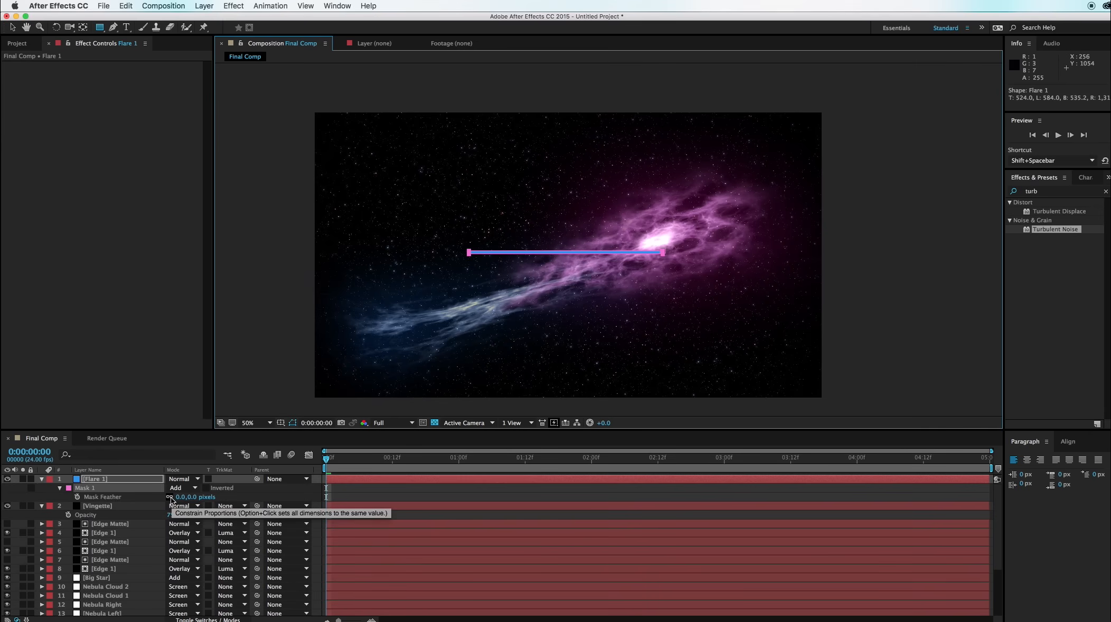
left_click_drag(180, 500, 389, 483)
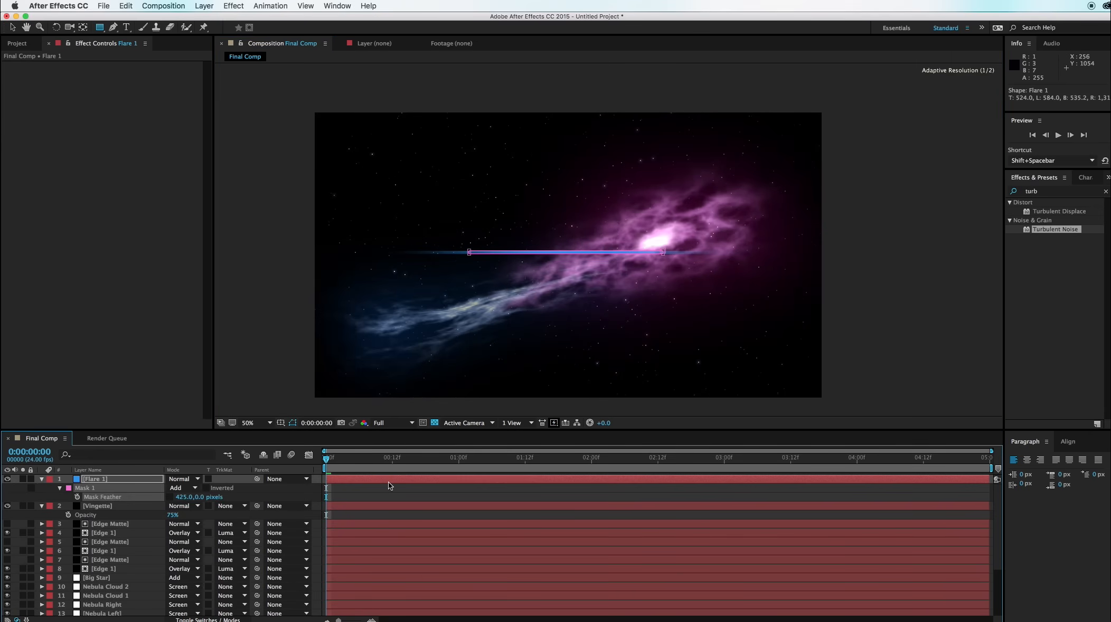
left_click_drag(199, 498, 204, 498)
Move Flare 1 onto the nebula's bright core at position 1312, 500 and centre its anchor point on the masked bar.
key("v")
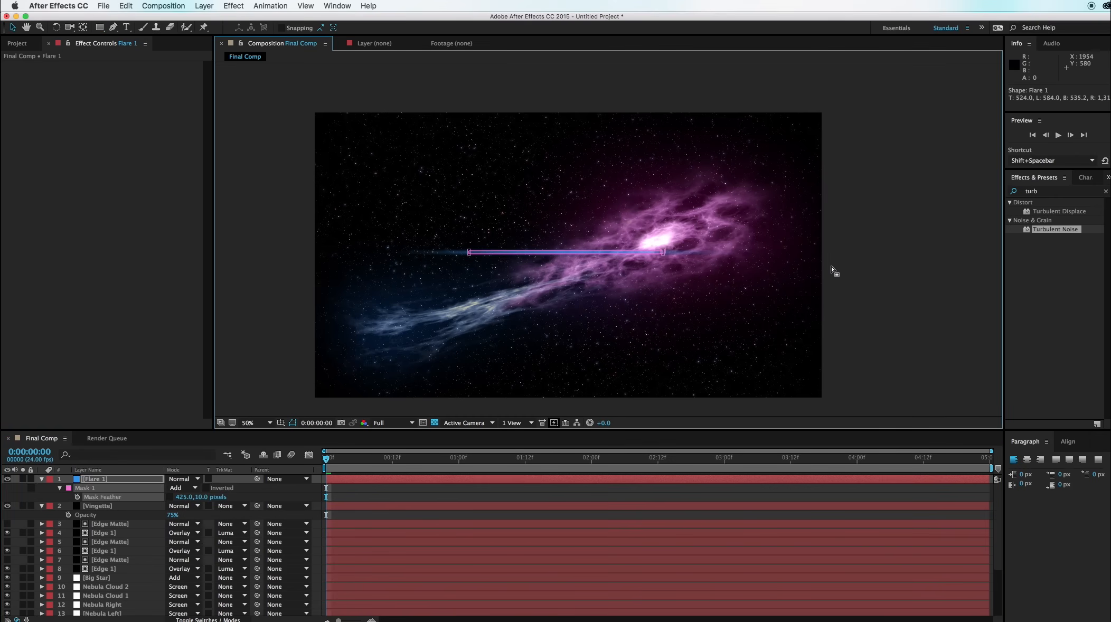
left_click(835, 273)
key("period")
left_click(593, 270)
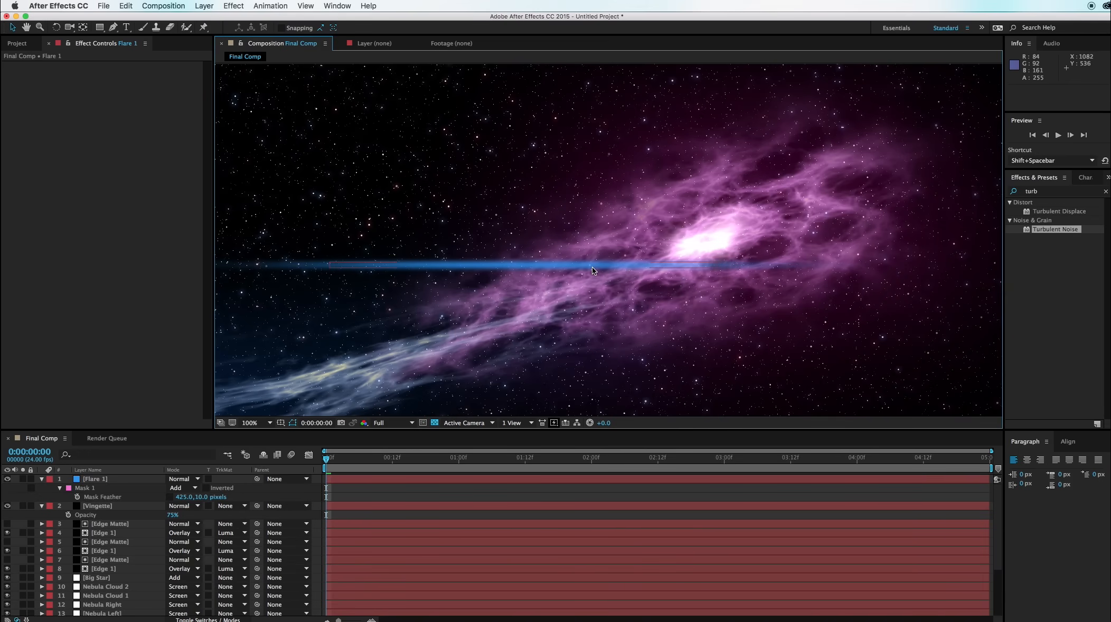
left_click_drag(592, 271, 782, 251)
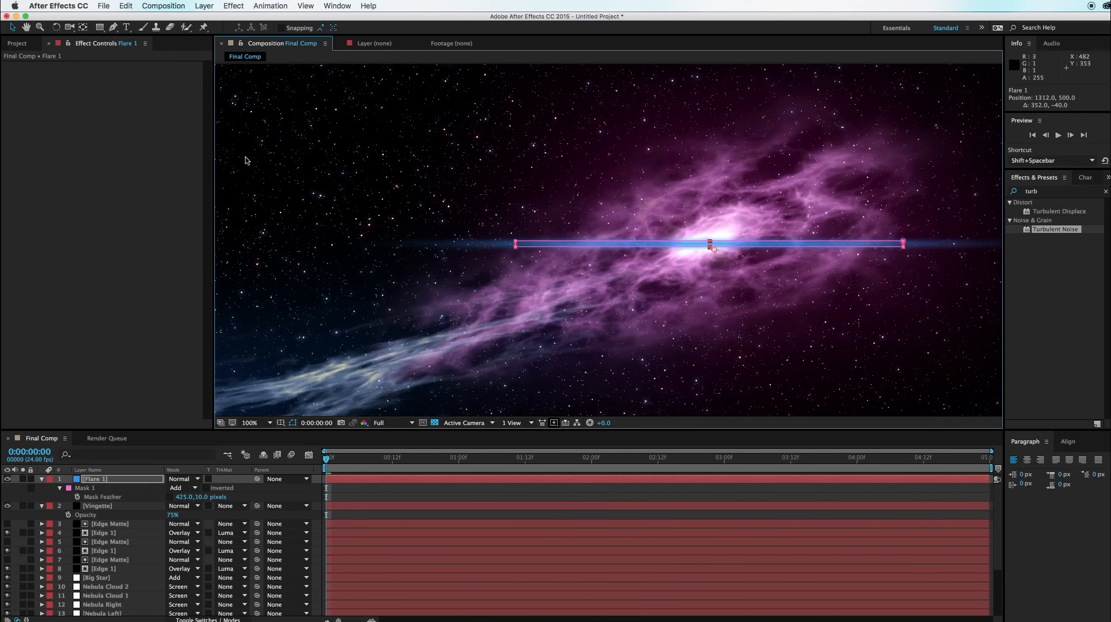
key("y")
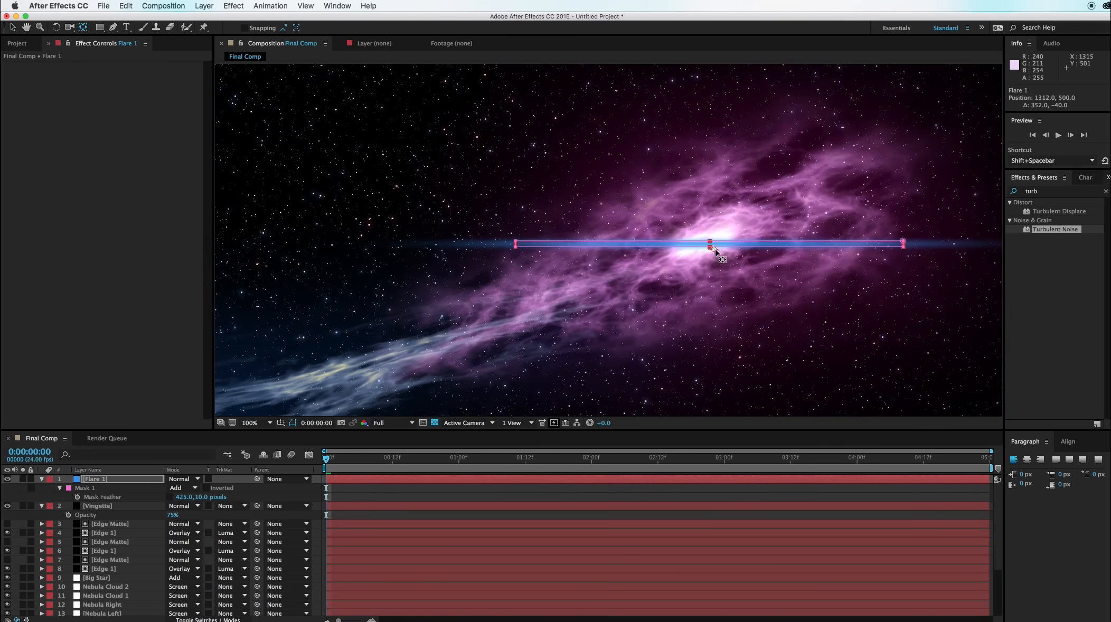
left_click_drag(714, 249, 711, 246)
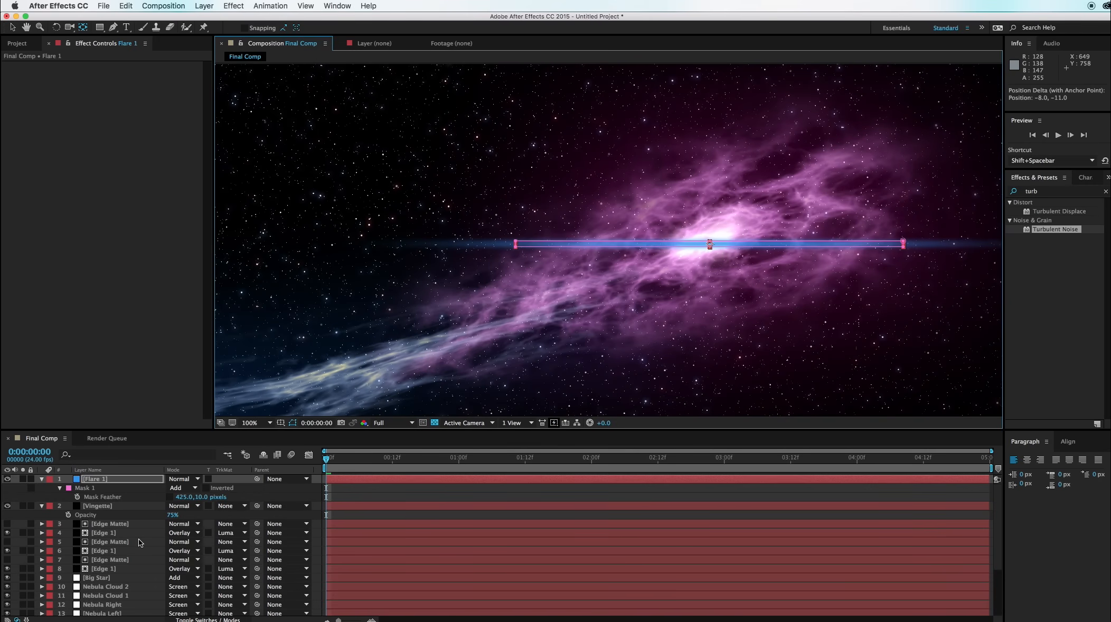
Scale the Flare 1 layer to 43% and deselect it.
key("s")
left_click_drag(196, 492, 179, 495)
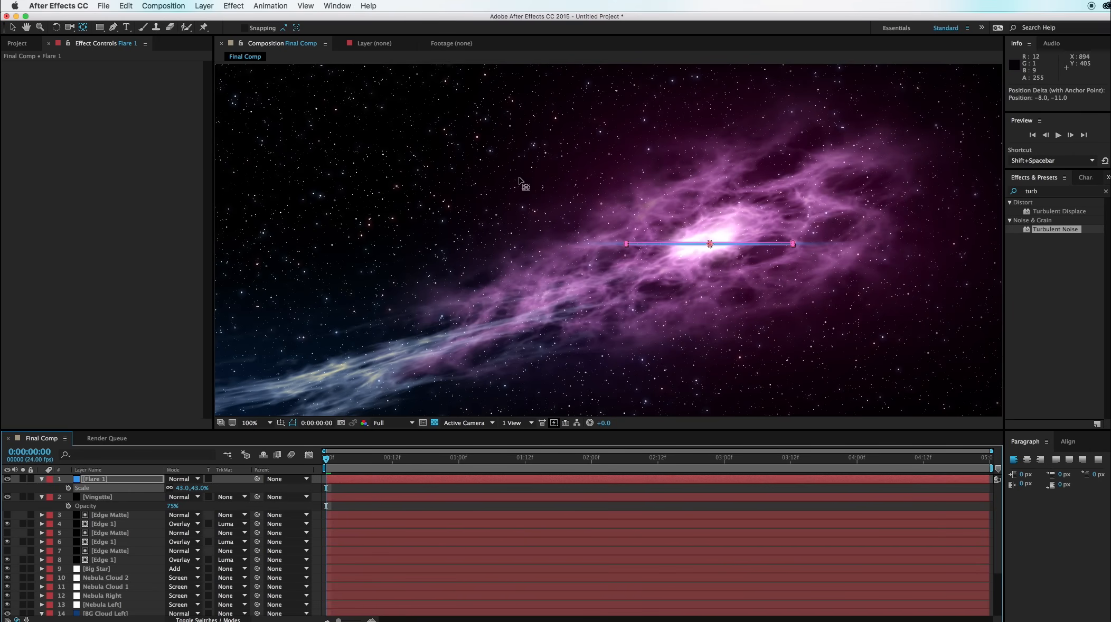
scroll(590, 325, "down", 2)
left_click(989, 352)
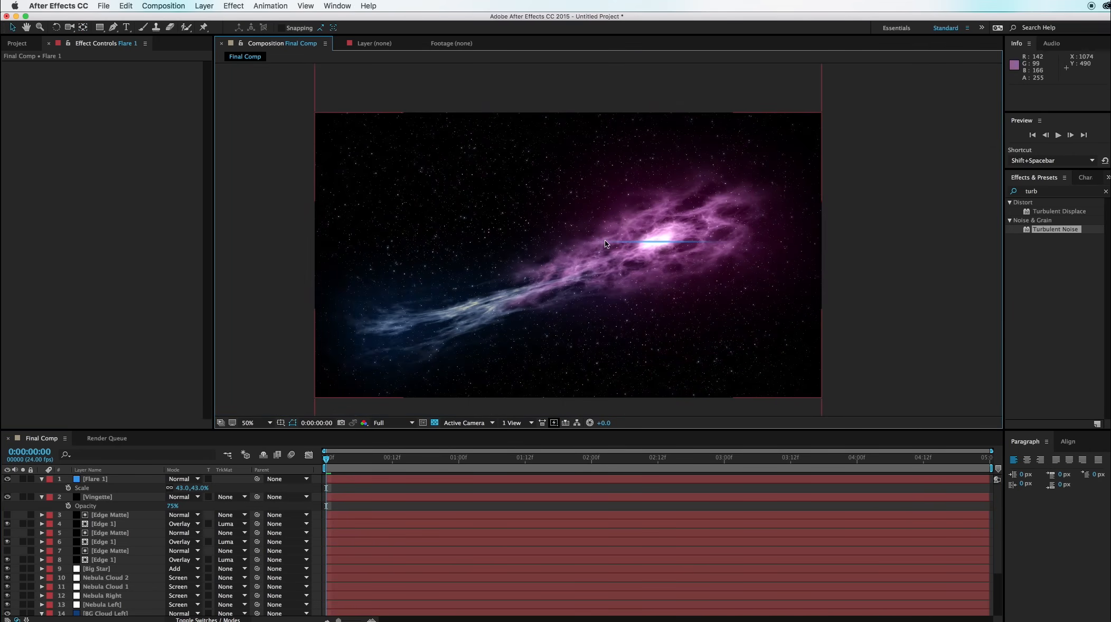
Set the Flare 1 layer's blending mode to Add and deselect it.
left_click(471, 333)
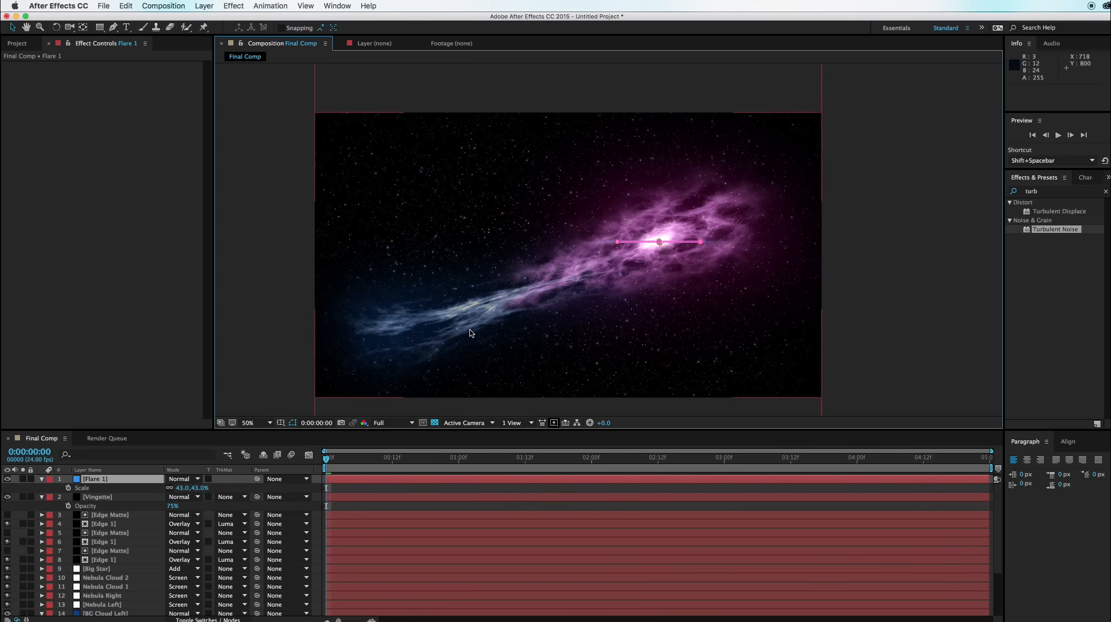
left_click(185, 479)
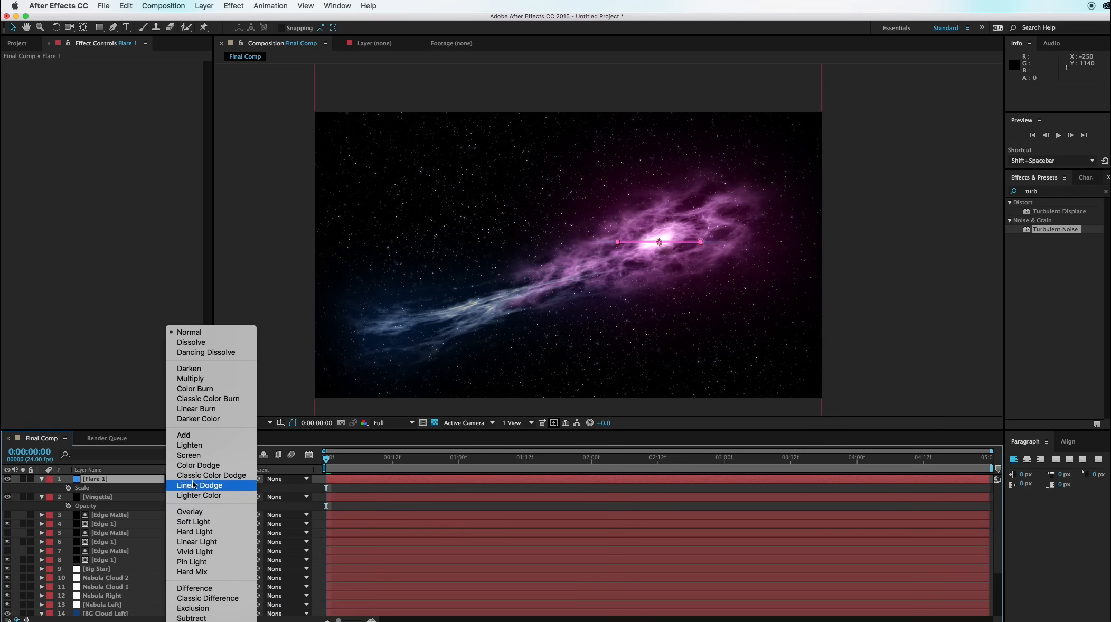
left_click(185, 435)
left_click(908, 265)
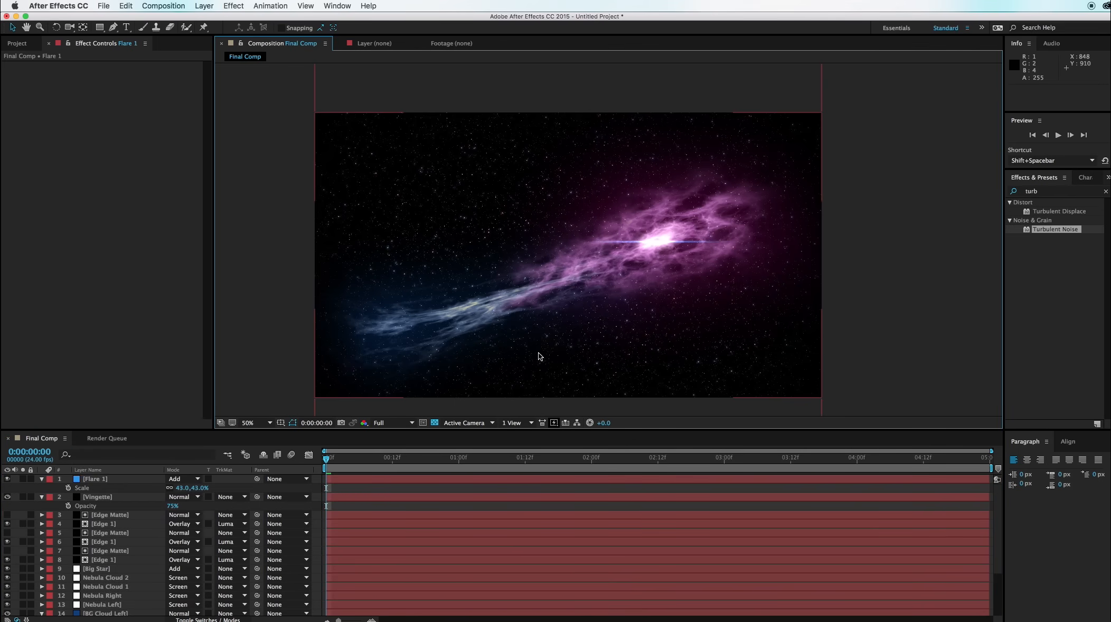
Set the Flare 1 layer's opacity to 49%.
key("period")
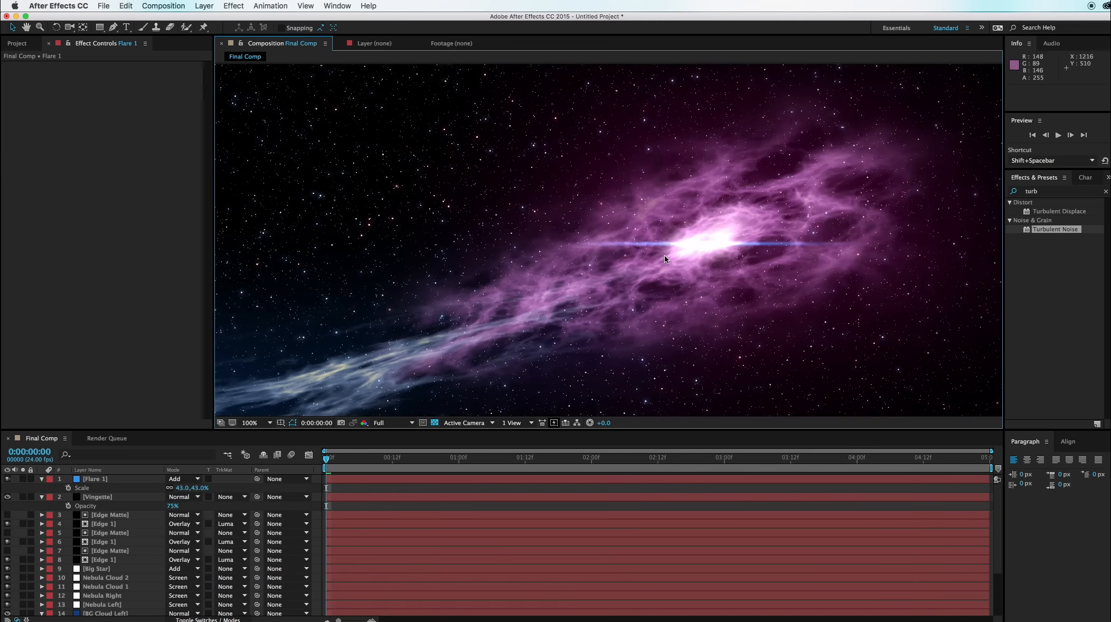
left_click_drag(744, 242, 715, 252)
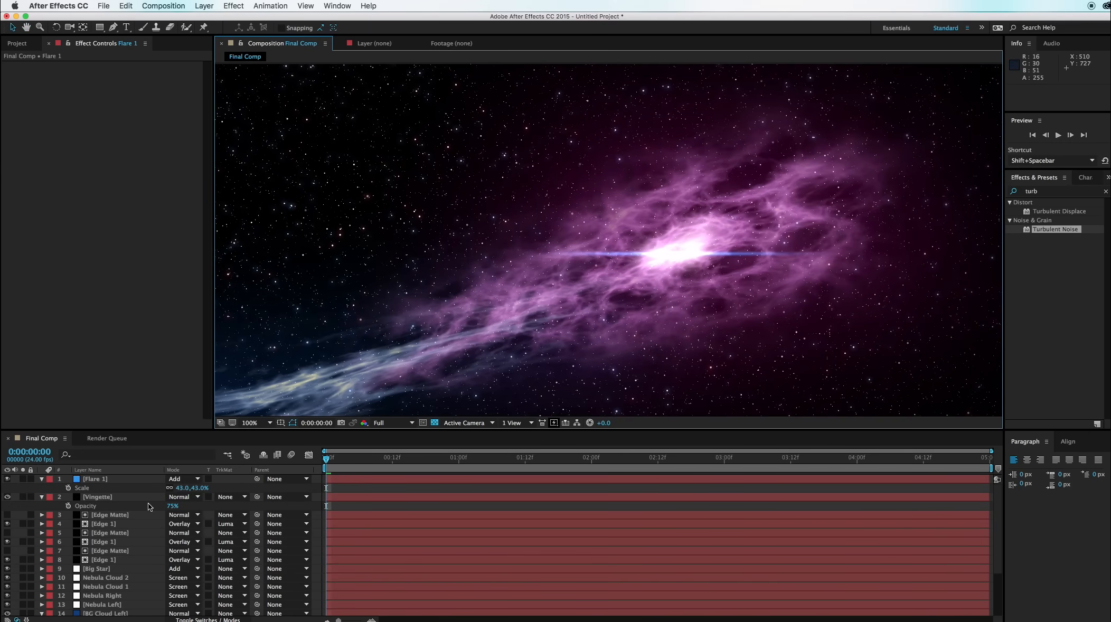
left_click(133, 481)
key("t")
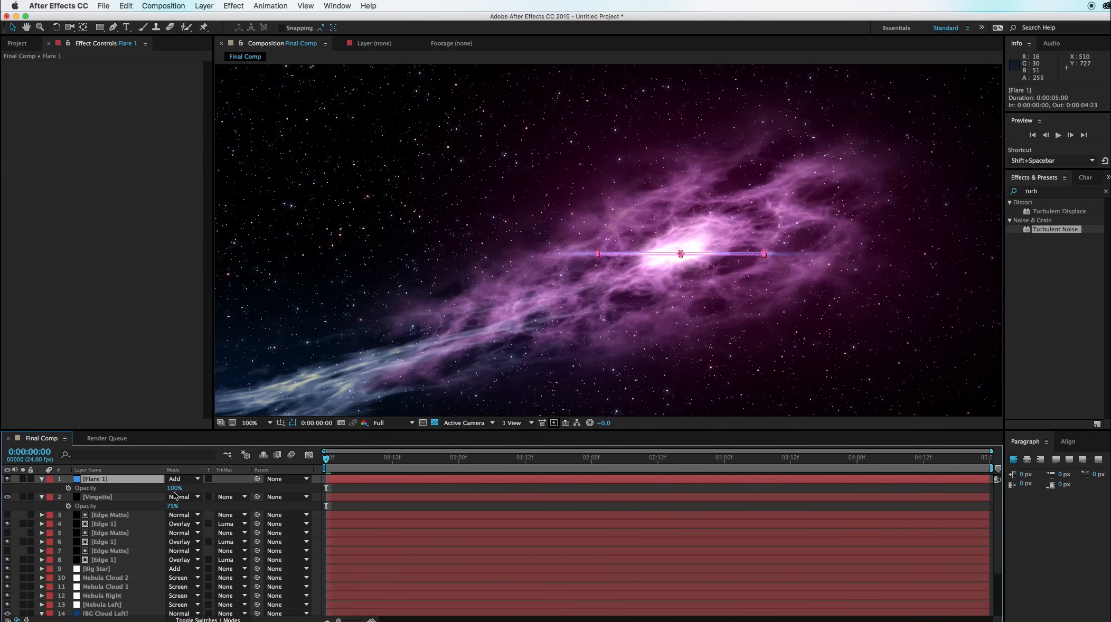
left_click_drag(175, 489, 160, 499)
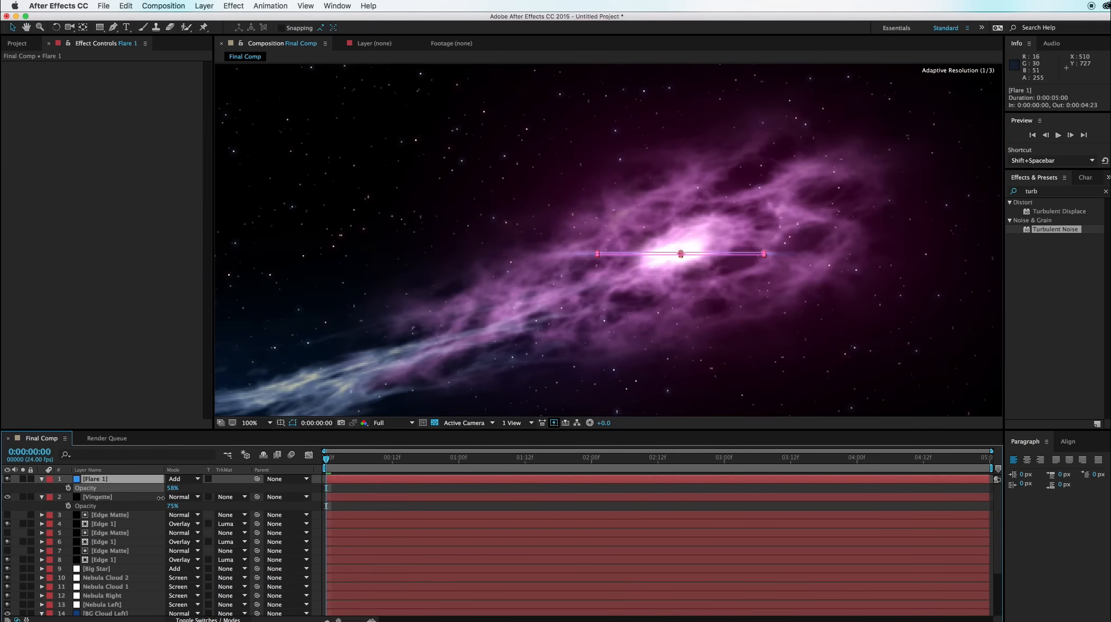
left_click(158, 499)
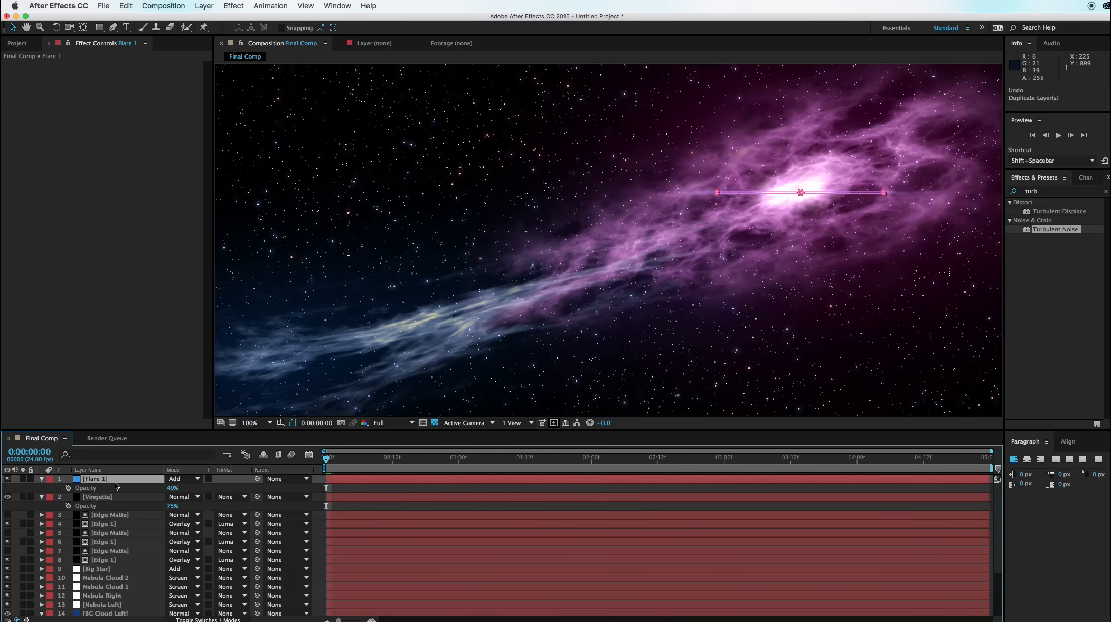
Duplicate the Flare 1 layer and move the copy onto the brightest part of the blue nebula streak.
key("super+d")
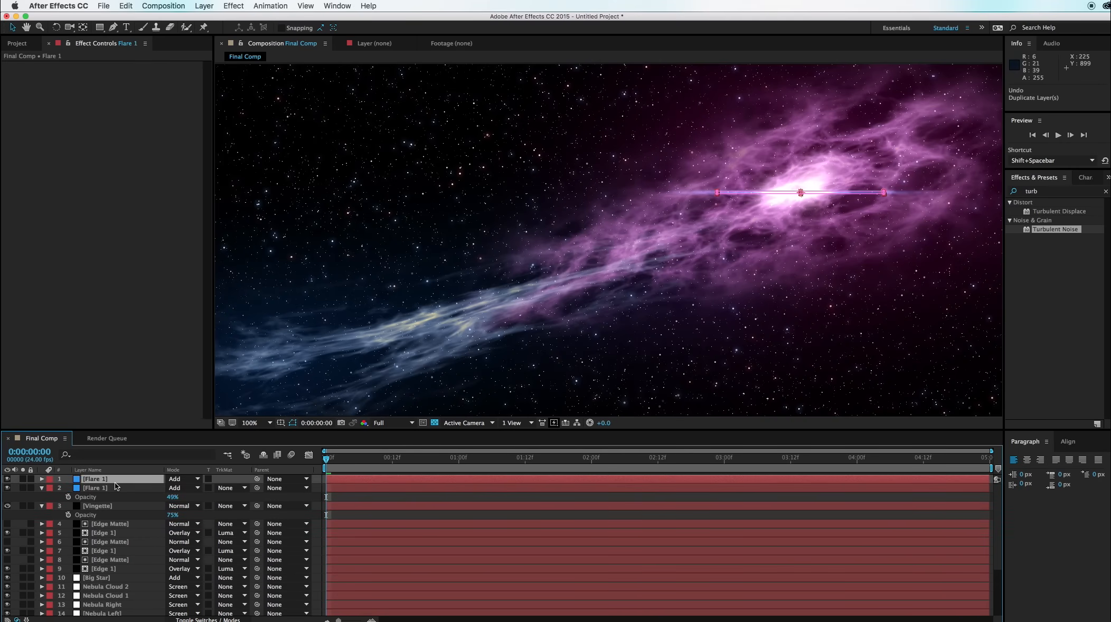
key("p")
left_click_drag(177, 491, 528, 295)
key("h")
key("v")
Set the duplicated Flare 1 layer's opacity to 30%.
key("t")
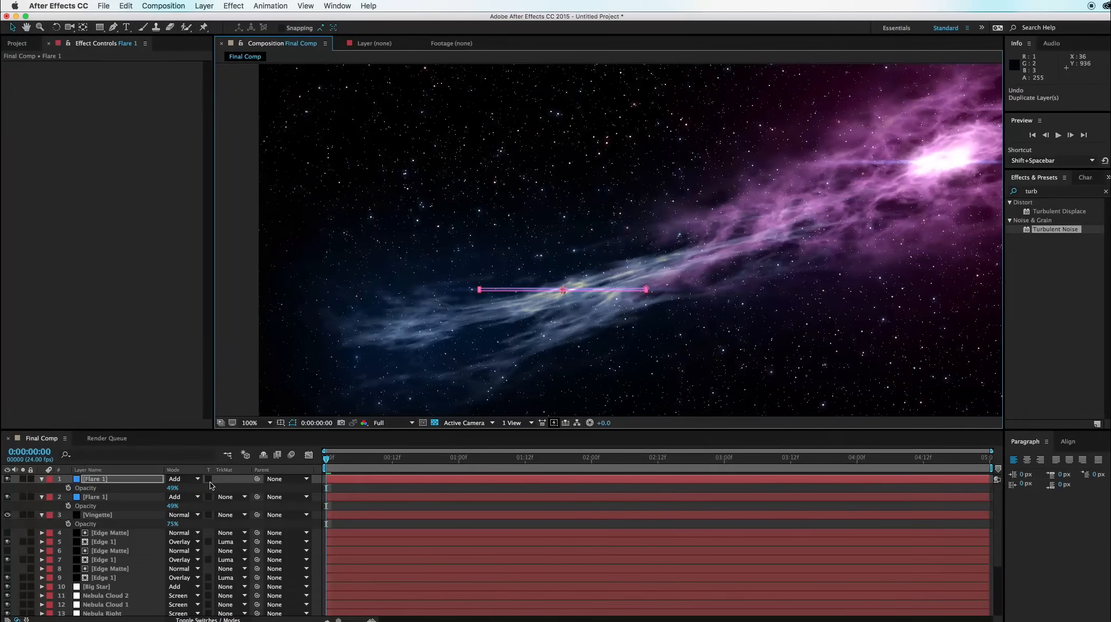
left_click_drag(174, 489, 169, 492)
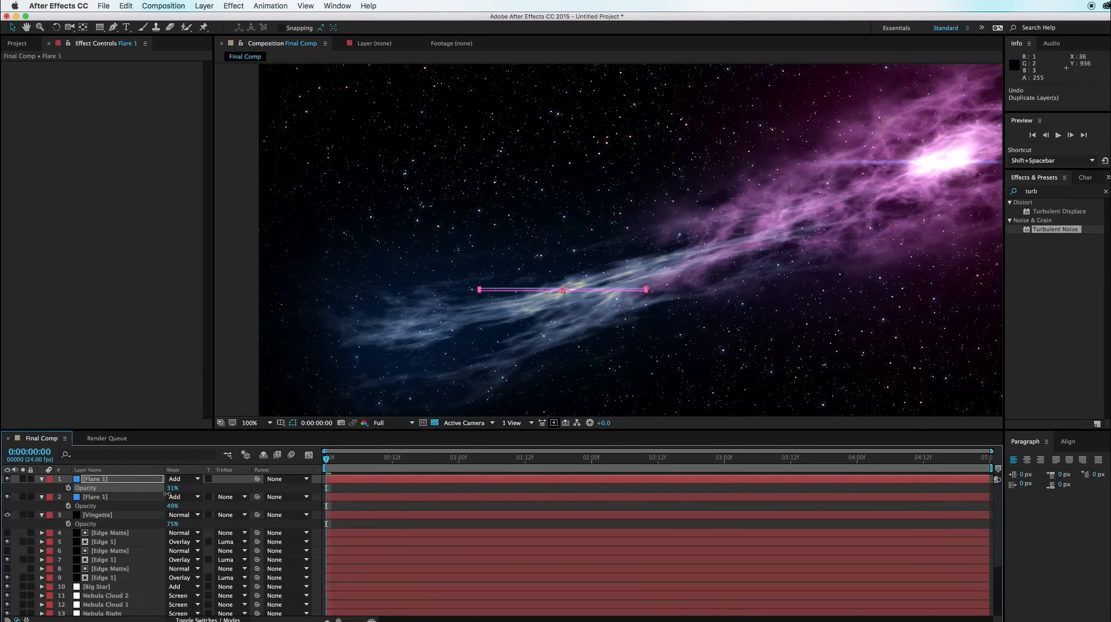
left_click_drag(167, 495, 167, 495)
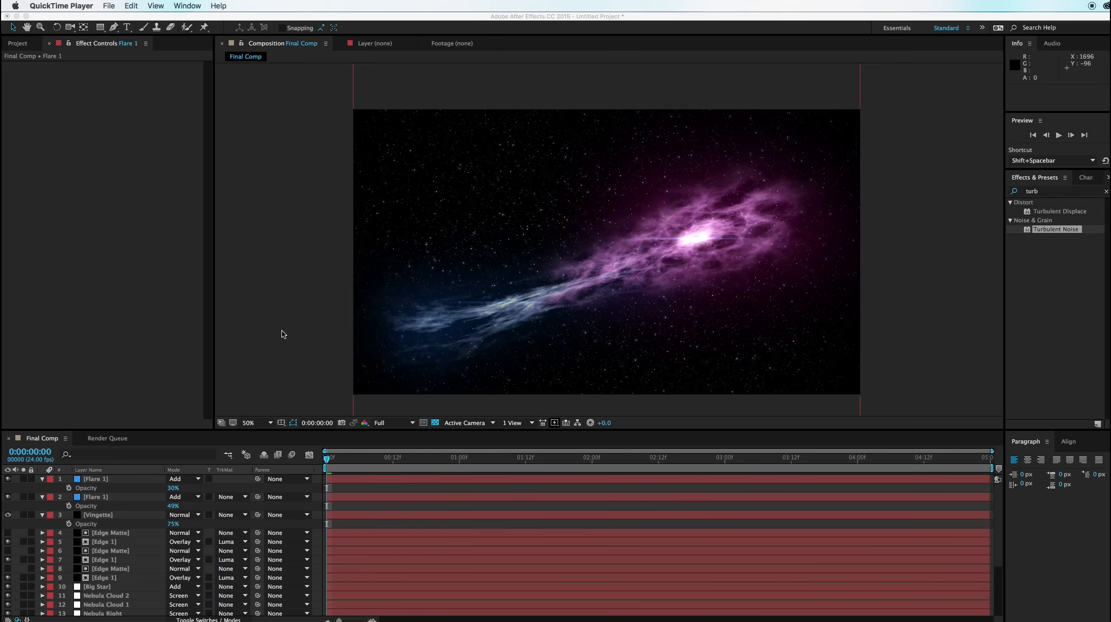
Make all layers in Final Comp 3D layers, collapse their properties and deselect them.
left_click(216, 621)
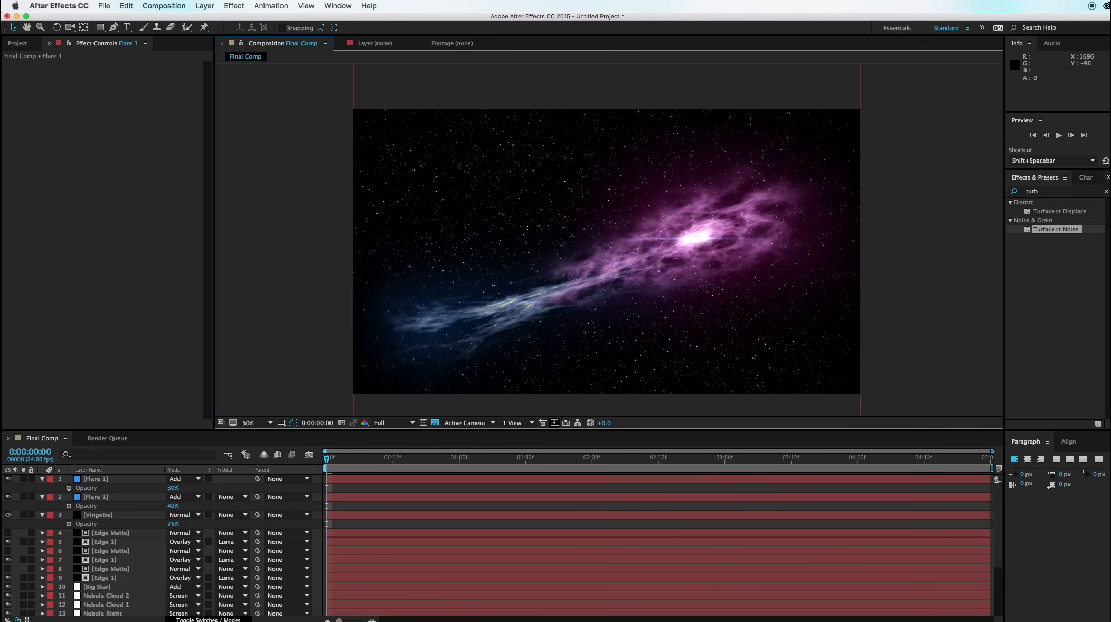
left_click(216, 620)
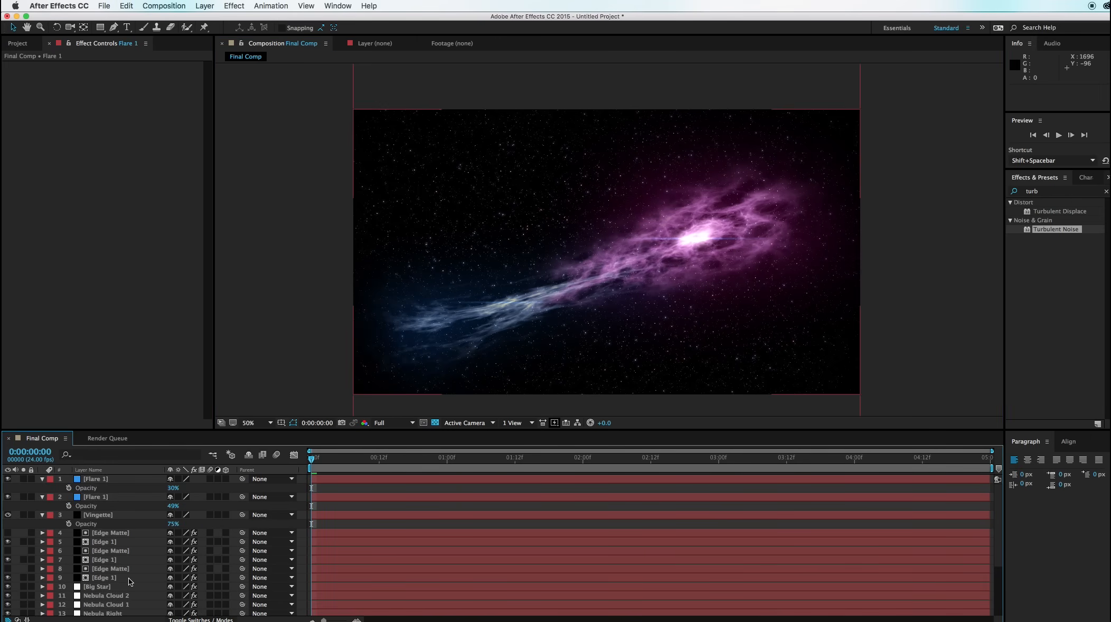
key("super+a")
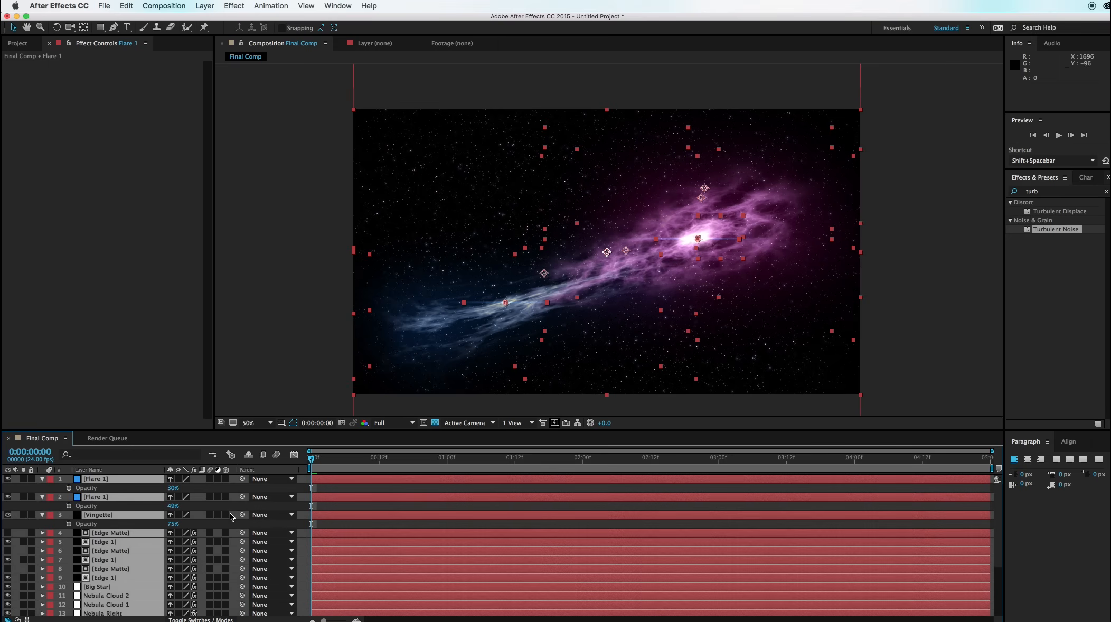
left_click(227, 497)
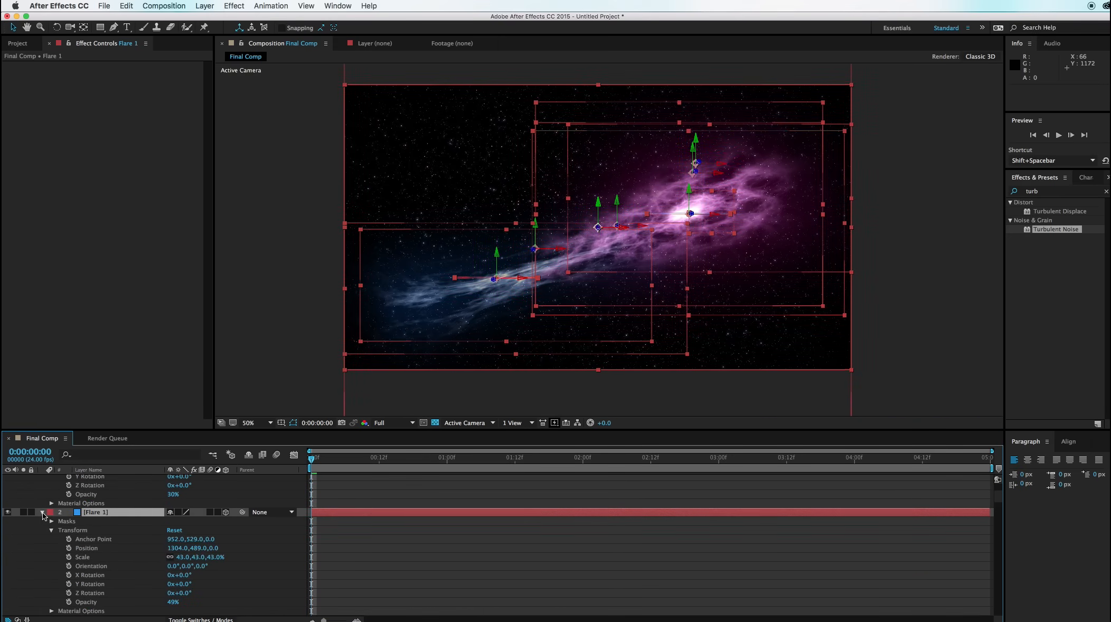
left_click(42, 513)
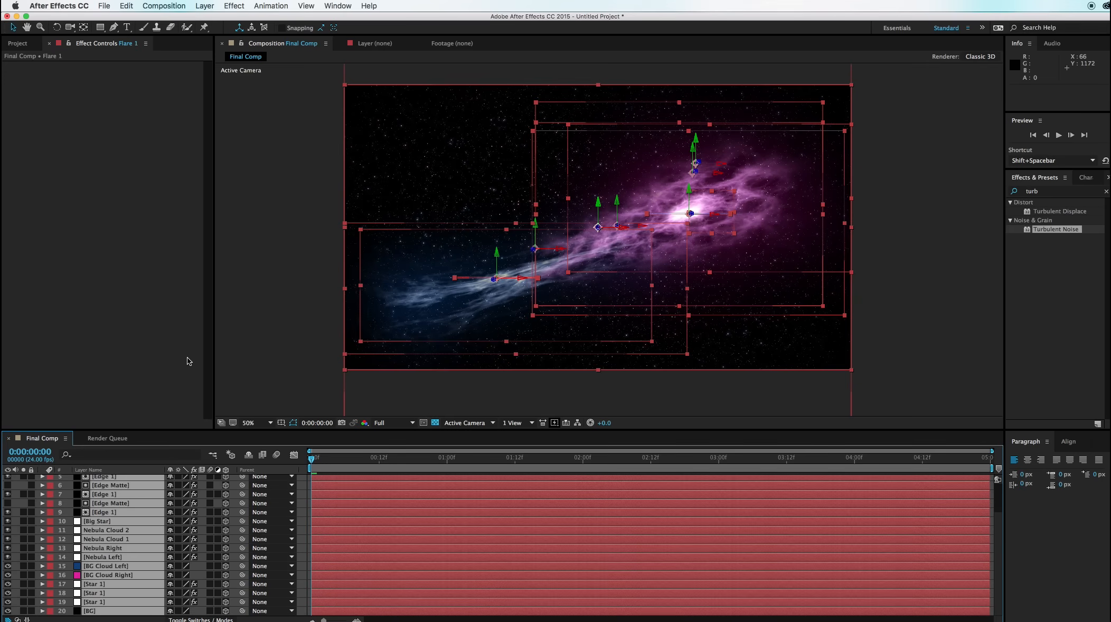
left_click(948, 393)
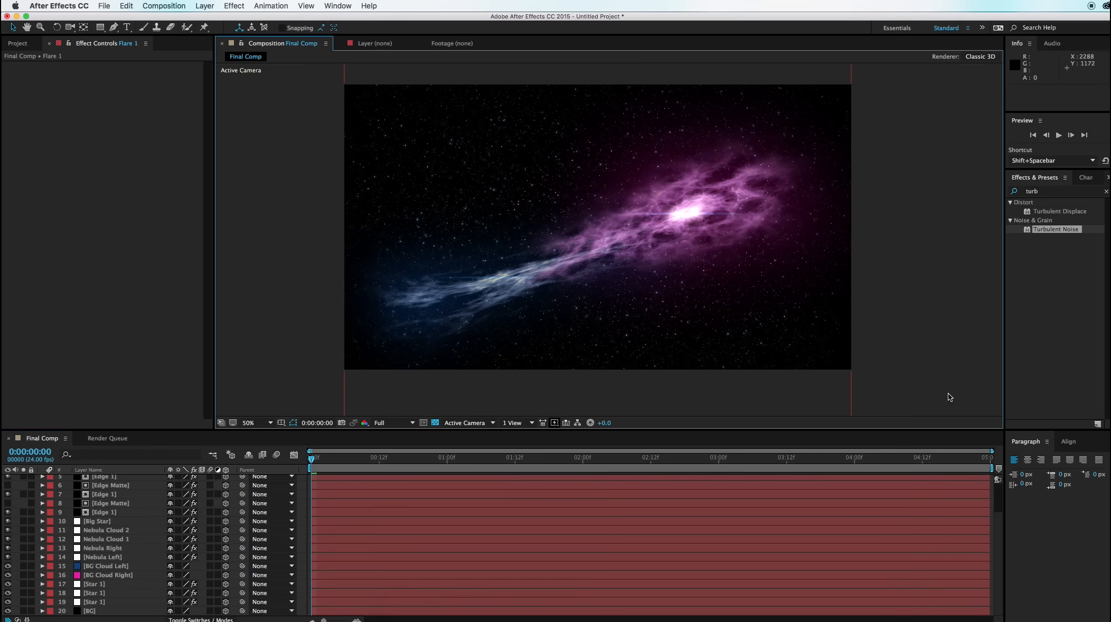
left_click(227, 611)
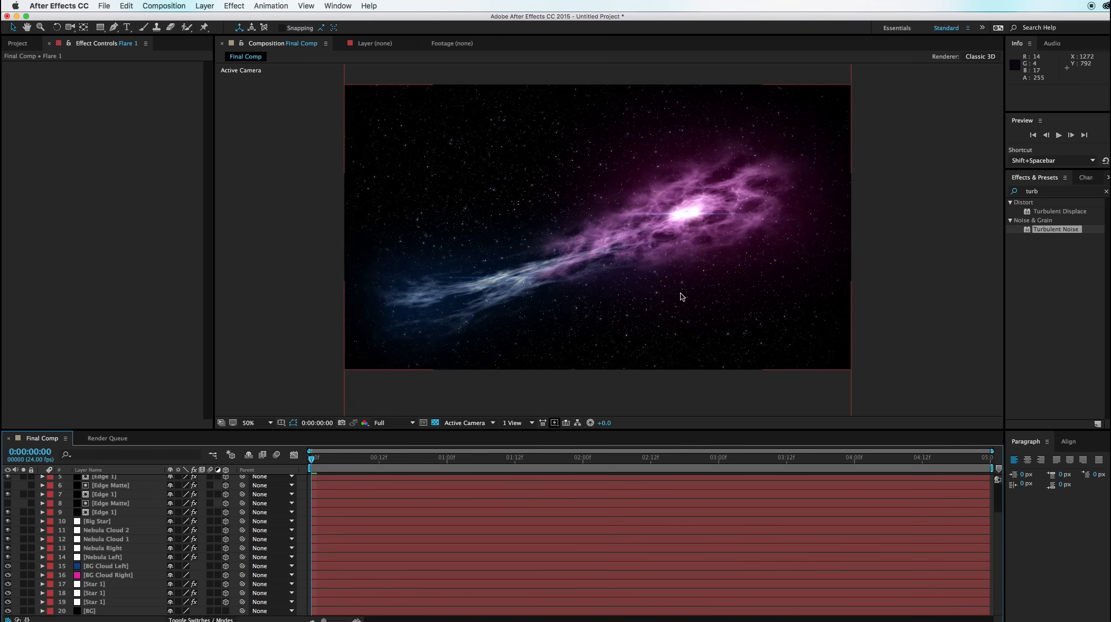
Create a two-node camera named Camera 1 with the 50mm preset.
left_click(201, 5)
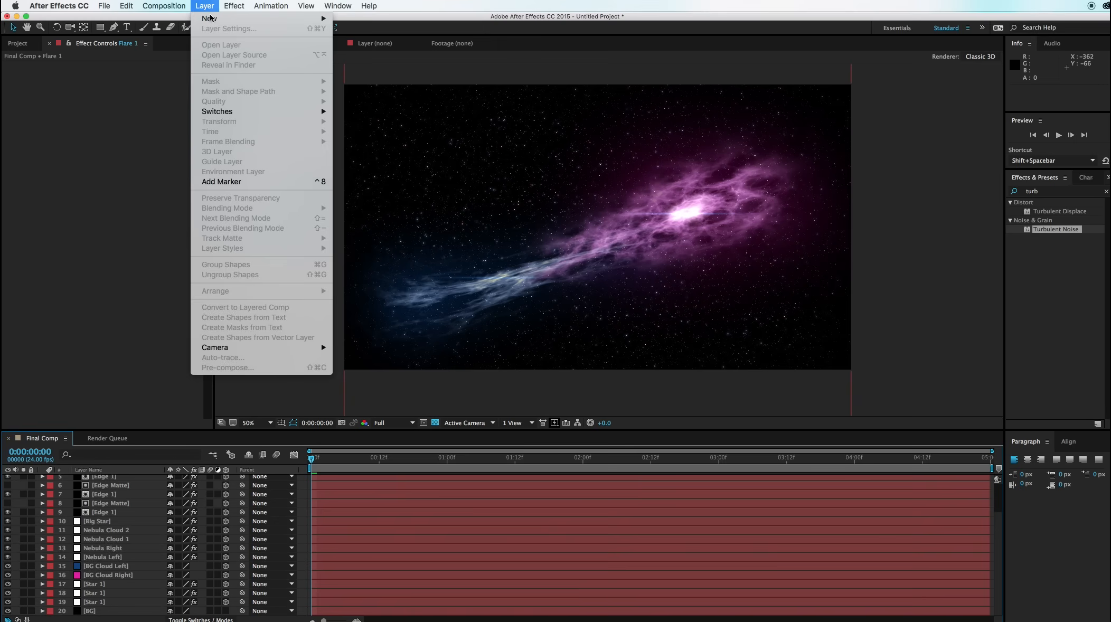
mouse_move(213, 20)
left_click(392, 51)
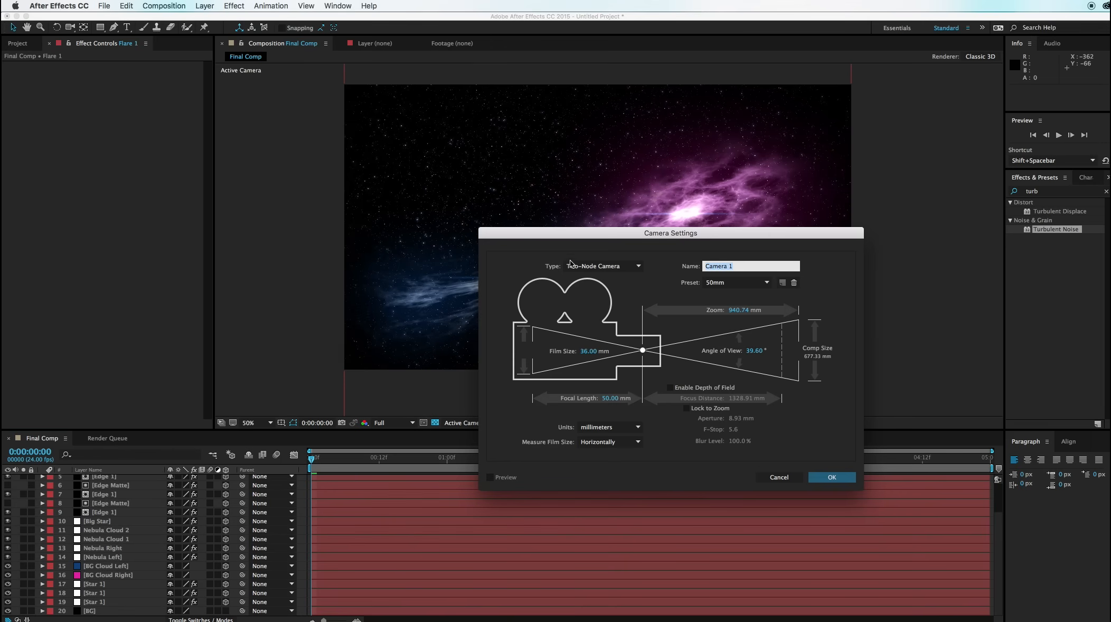
left_click(728, 287)
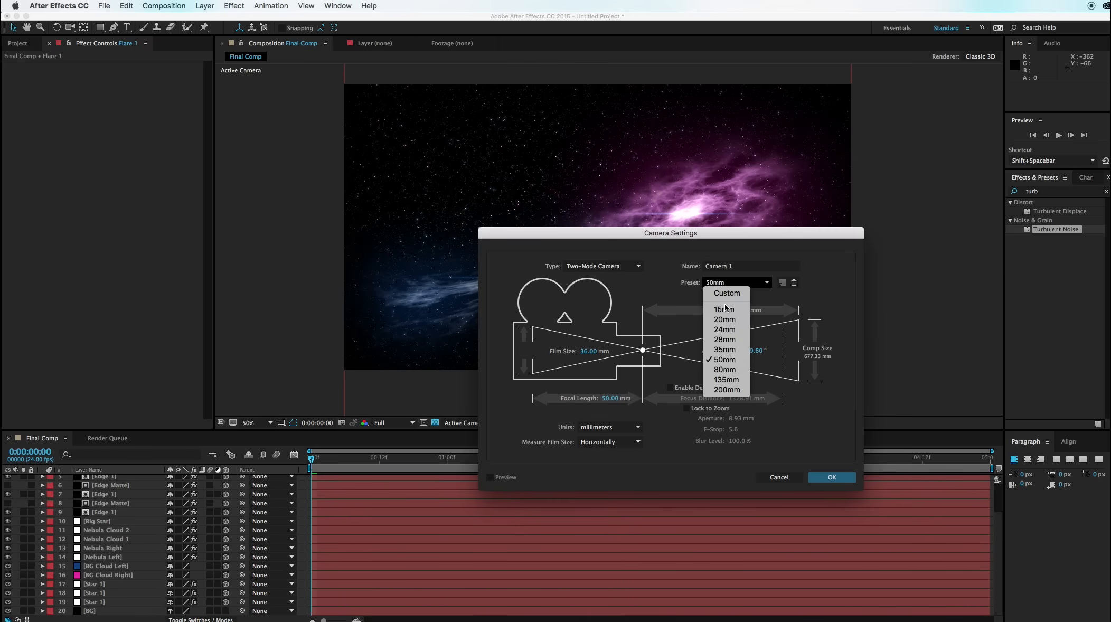
left_click(725, 361)
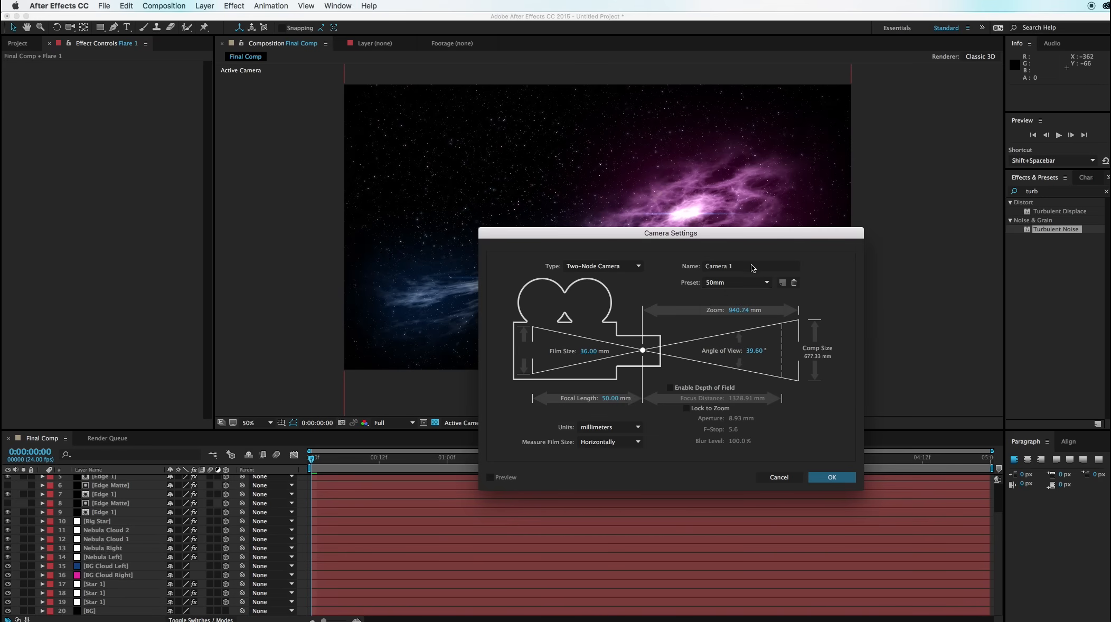
left_click(827, 475)
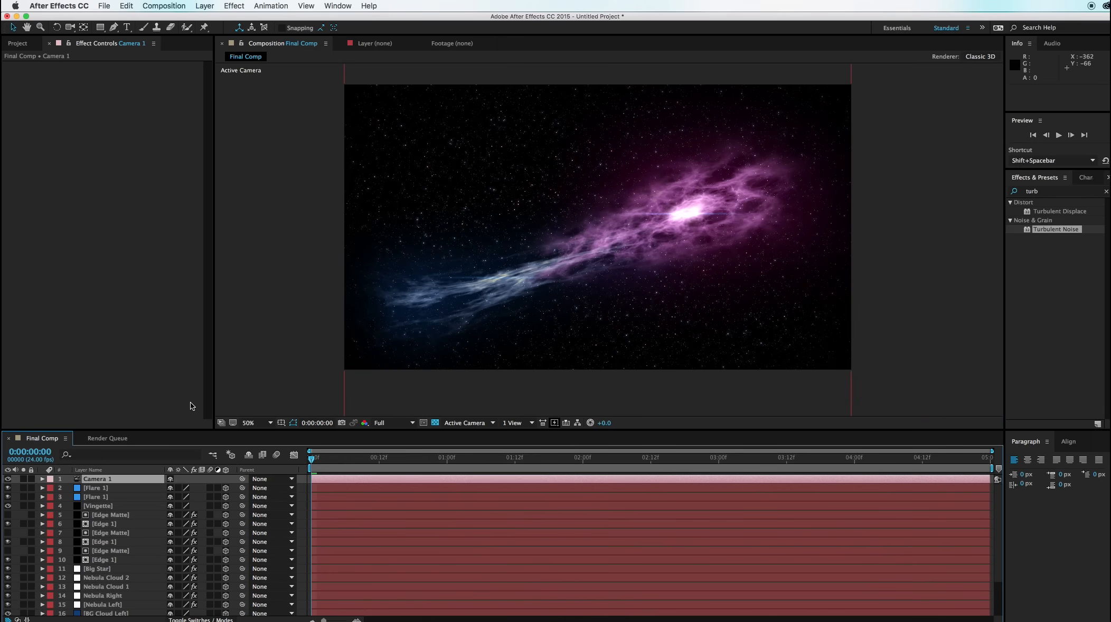
Add a null object as a 3D layer and parent Camera 1 to it.
left_click(205, 6)
mouse_move(306, 19)
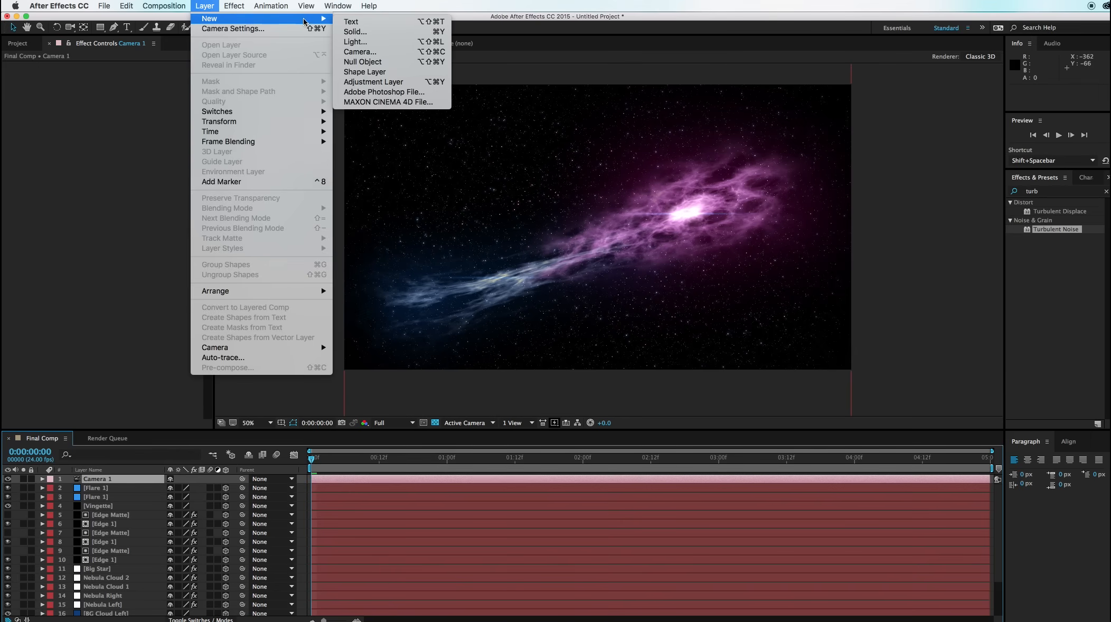
left_click(365, 62)
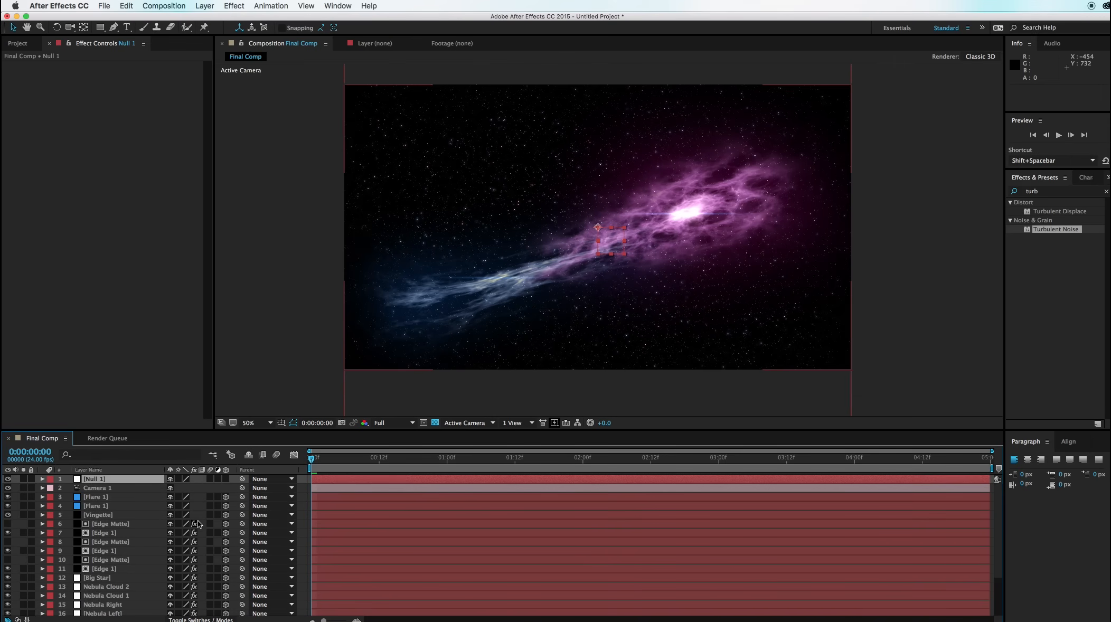
left_click(227, 479)
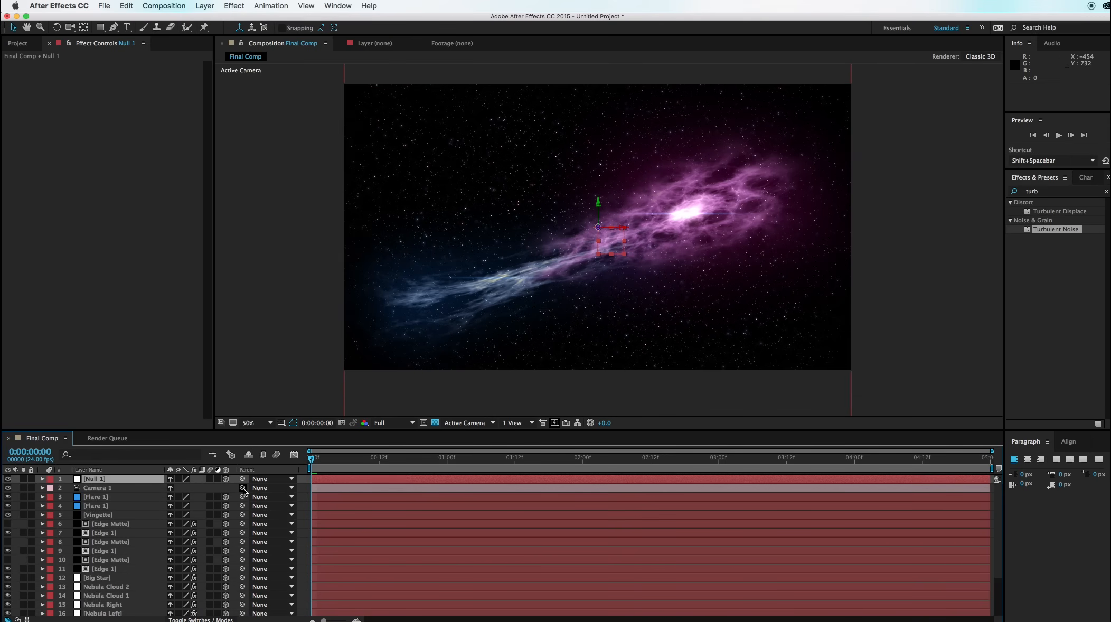
left_click_drag(203, 492, 126, 479)
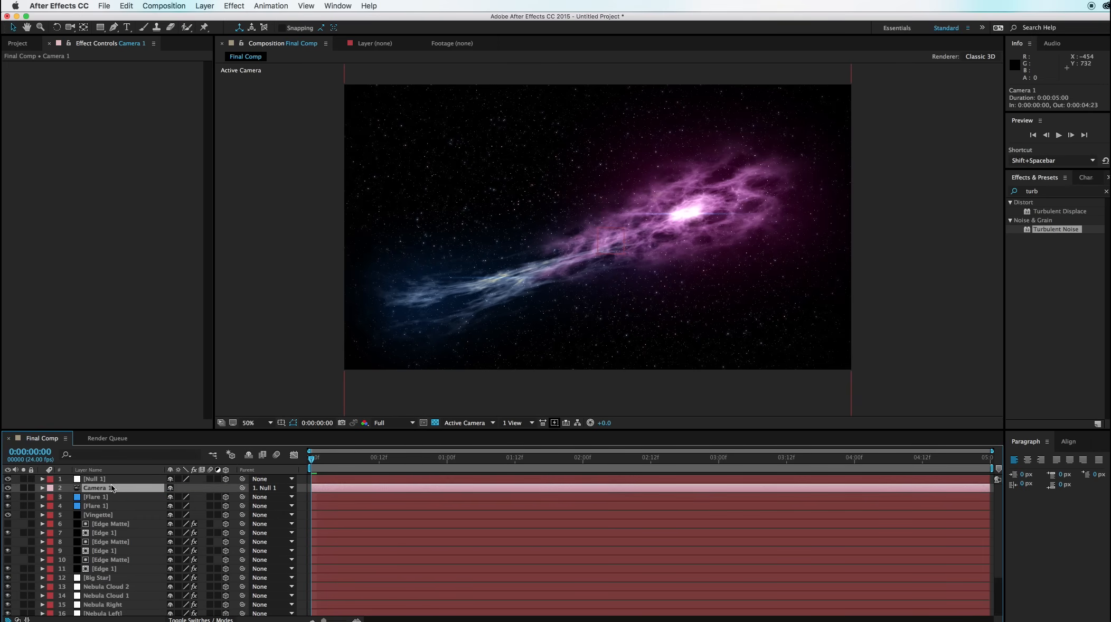
Rename the null object layer to Camera Movement.
left_click(104, 478)
key("Return")
type("Camera Movement")
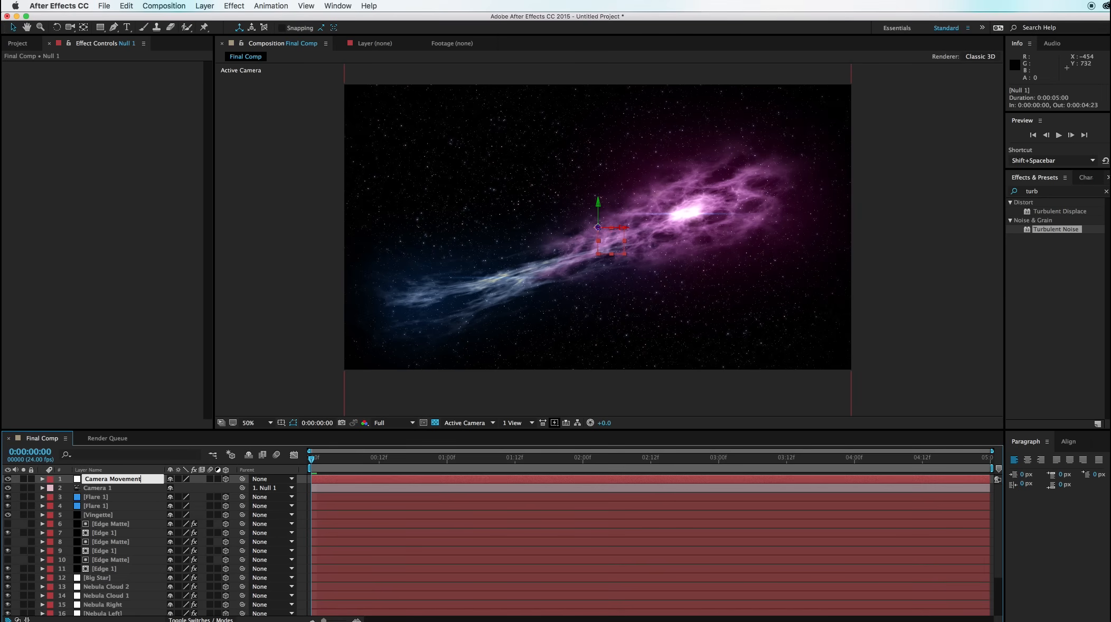
key("Return")
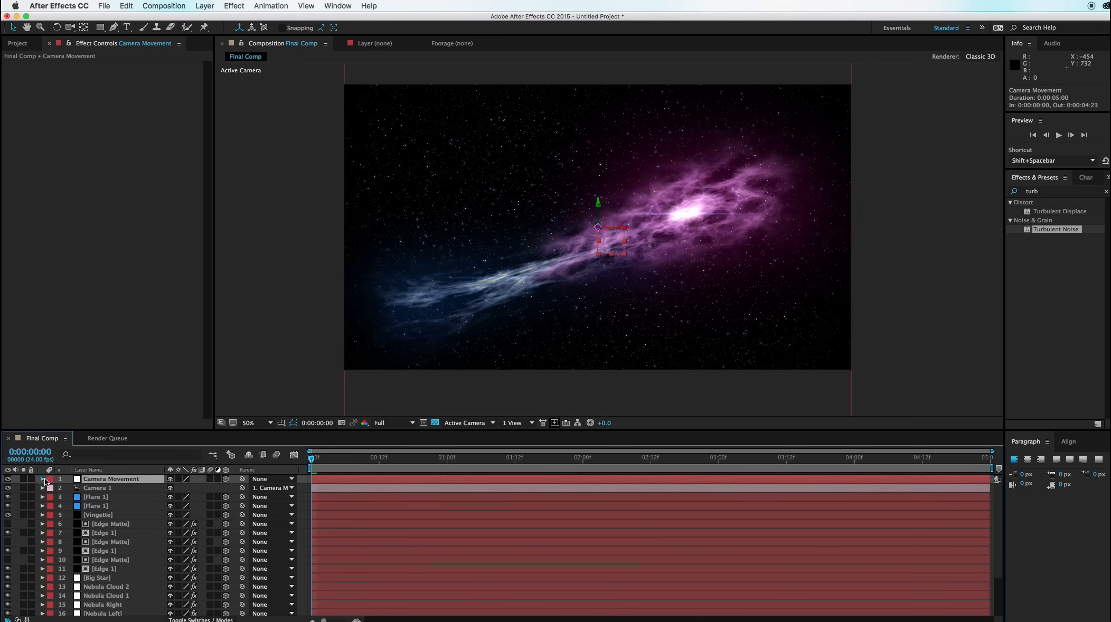
Expand the Camera Movement layer's transform properties and try pushing its Z position forward, undoing the change.
left_click(42, 478)
left_click(52, 487)
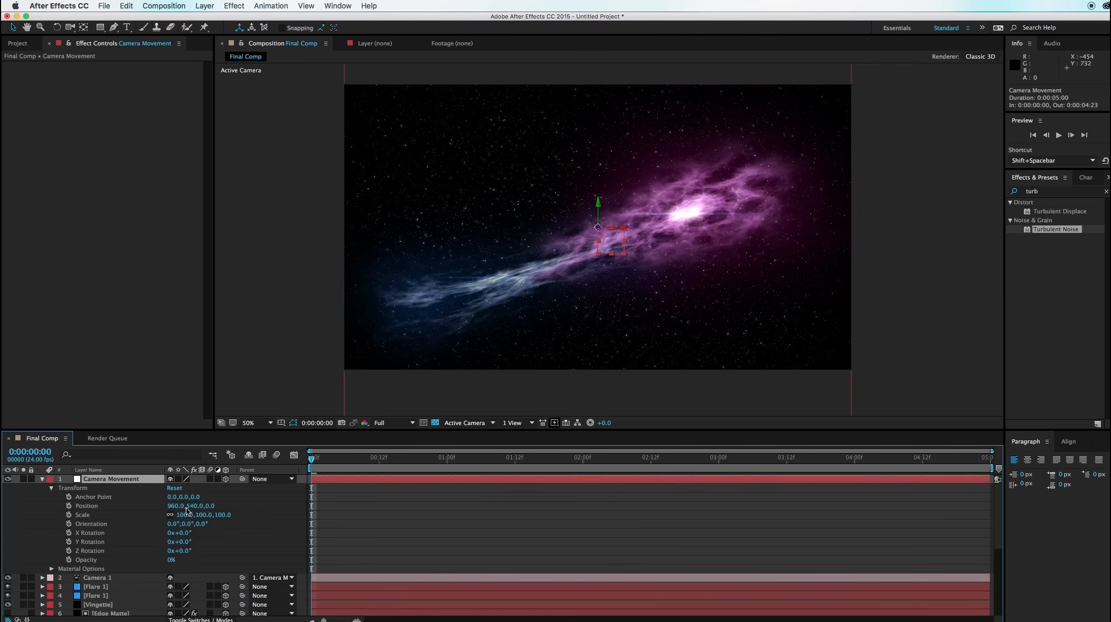
left_click_drag(211, 506, 458, 479)
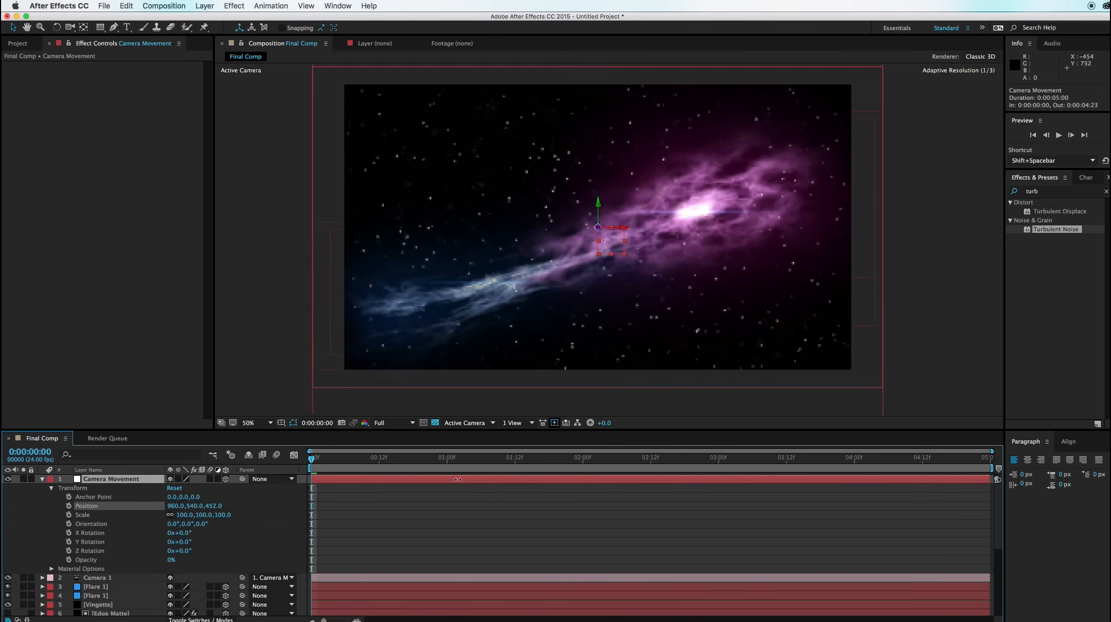
key("super+z")
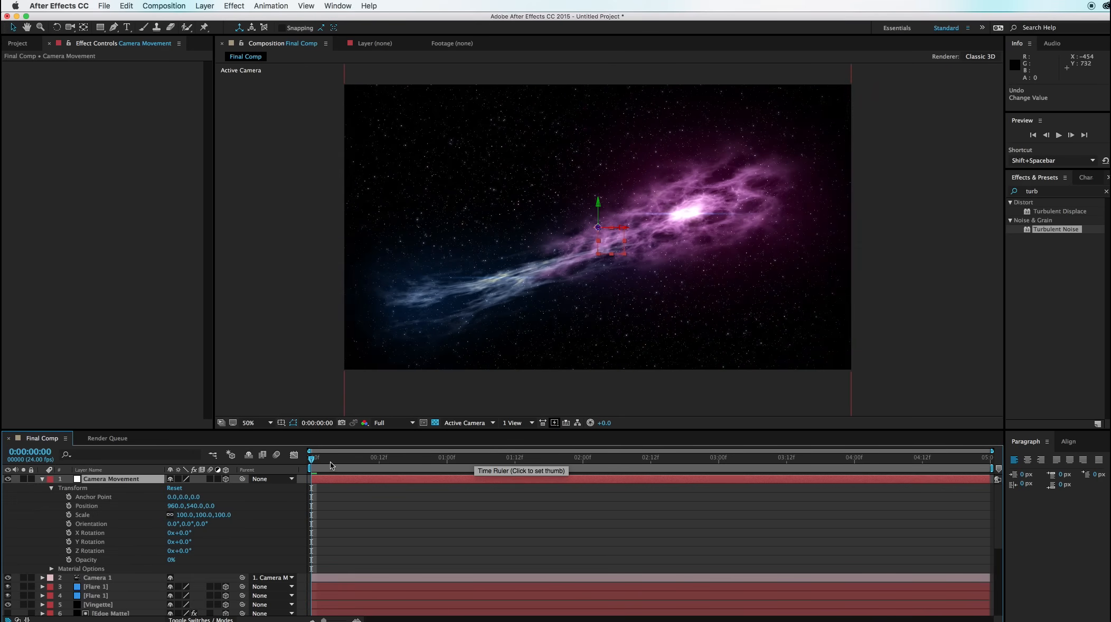
Keyframe Camera Movement's Position at 0:00:04:23, and at the first frame set it to about 1294, 488, 2619 inside the bright nebula core.
key("space")
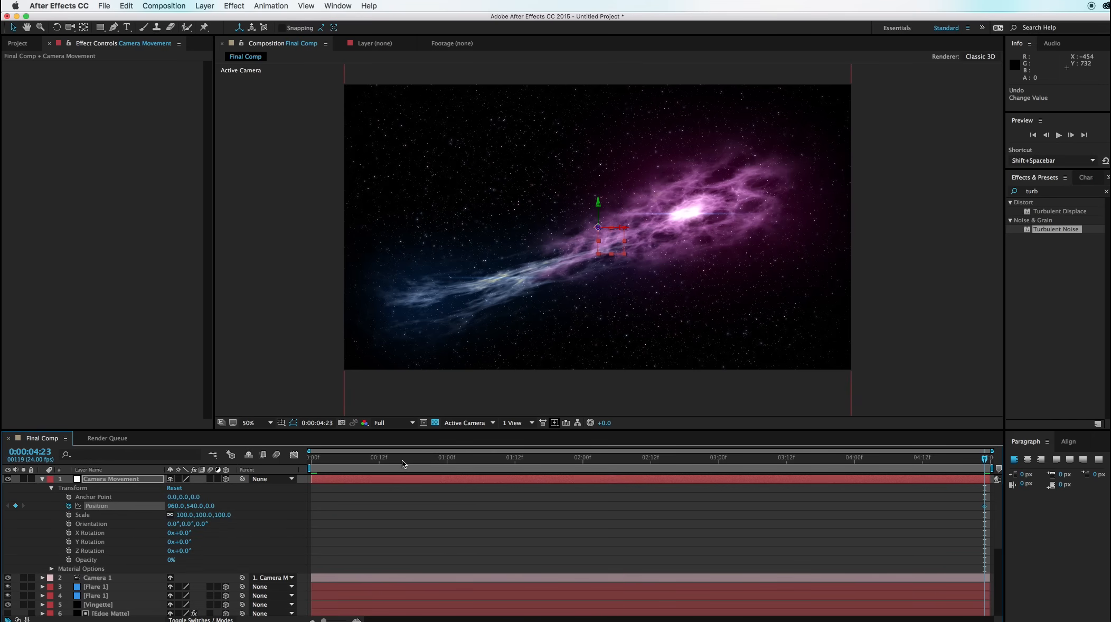
left_click_drag(402, 460, 262, 467)
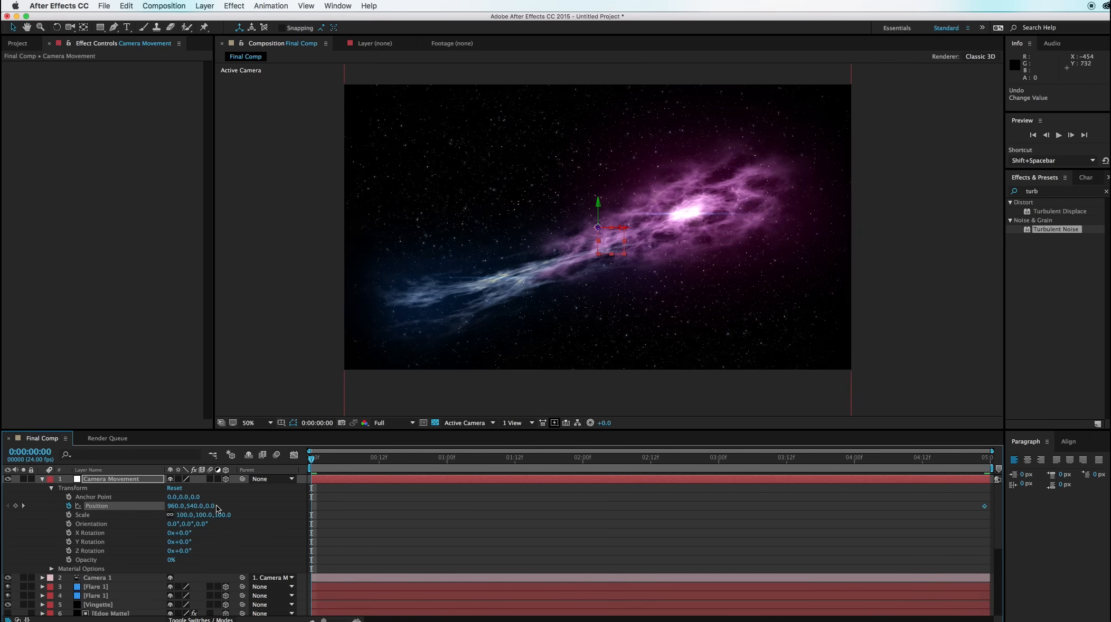
left_click_drag(213, 509, 274, 509)
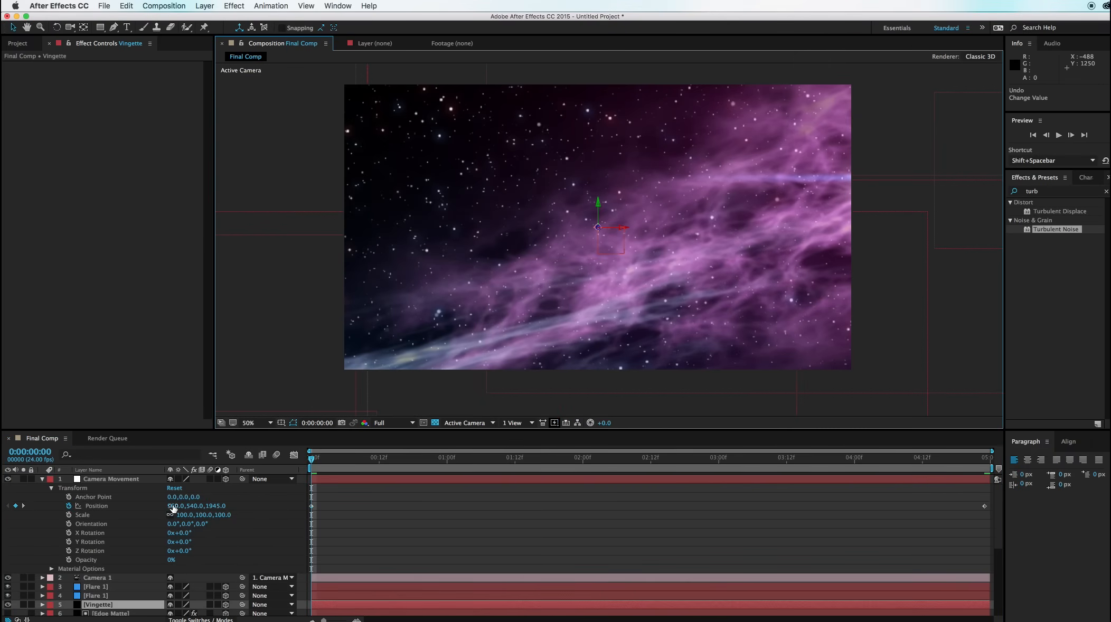
left_click_drag(172, 507, 346, 493)
left_click_drag(215, 507, 574, 506)
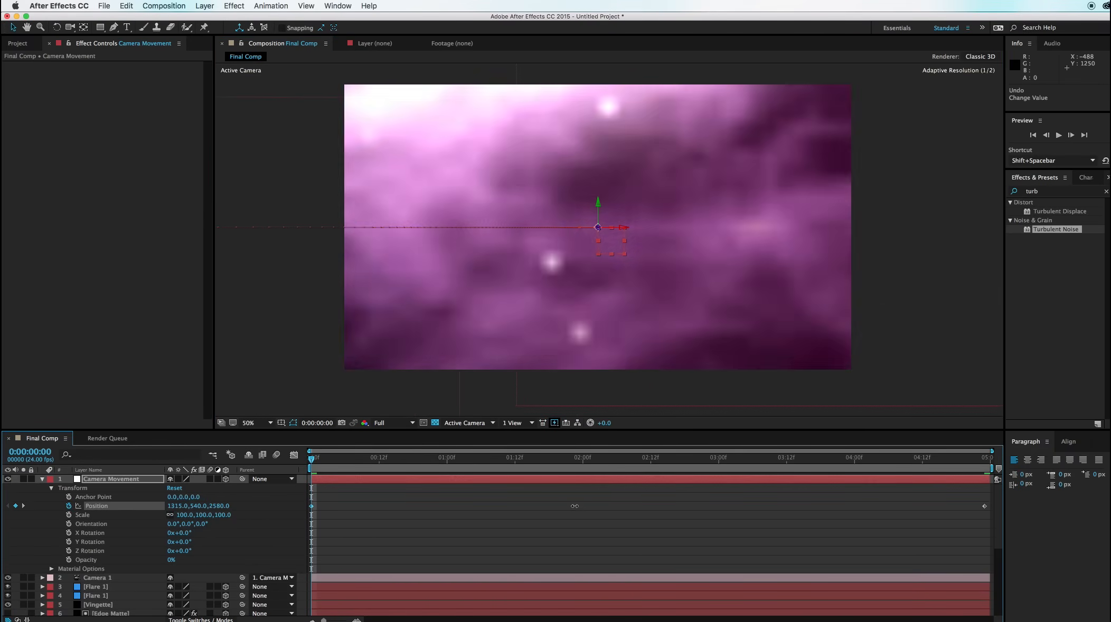
key("super+z")
mouse_move(195, 507)
left_mouse_down()
mouse_move(162, 508)
mouse_move(193, 507)
left_mouse_up()
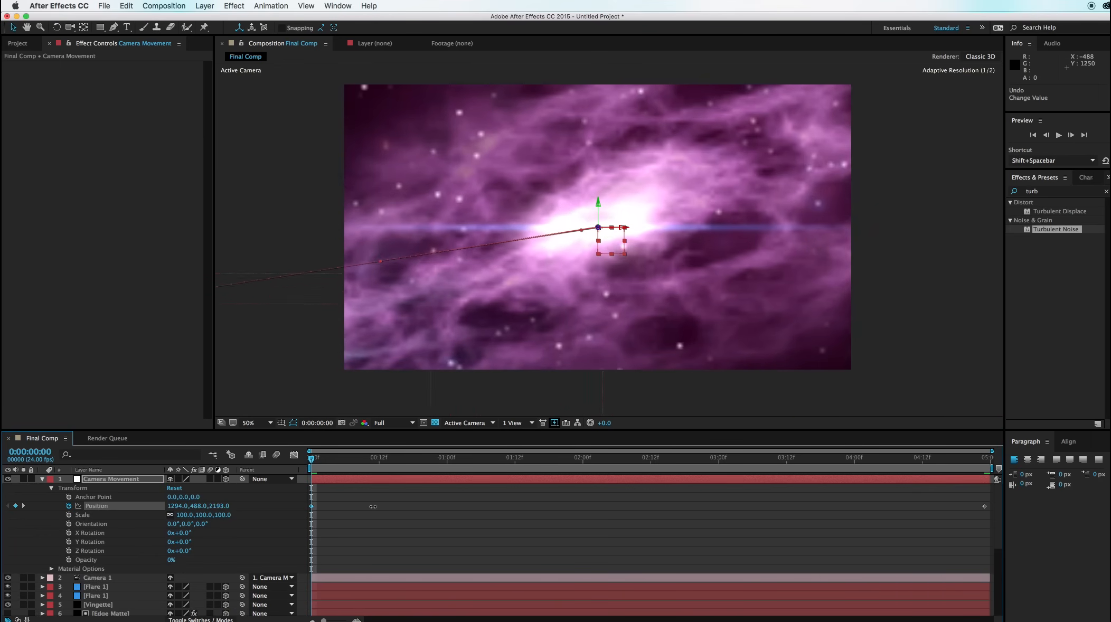
left_click_drag(373, 507, 727, 475)
left_click_drag(620, 490, 555, 491)
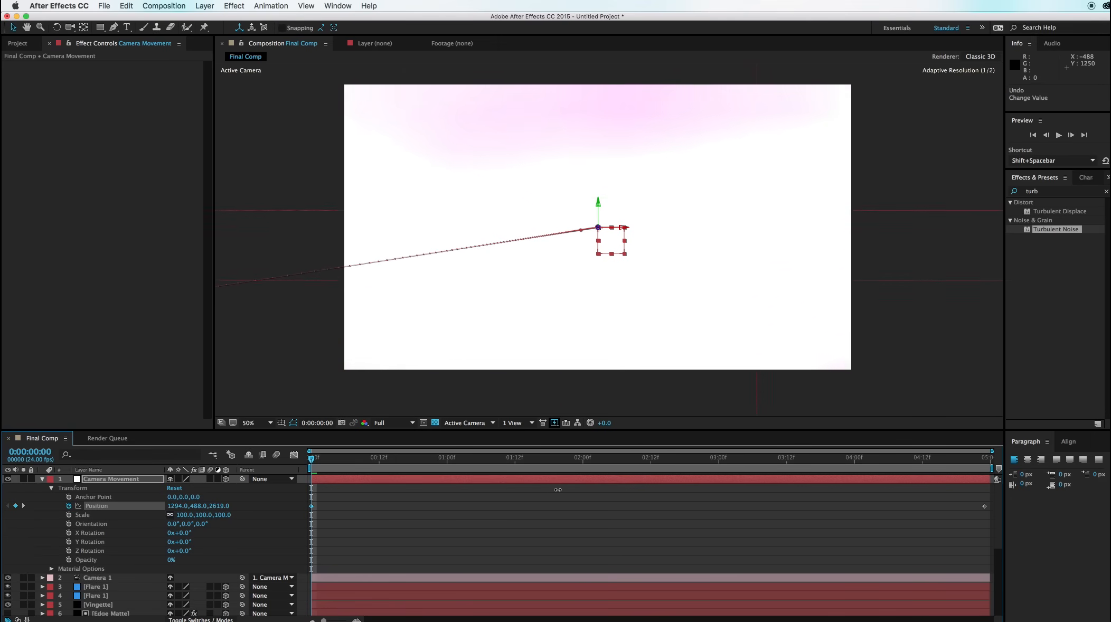
Ease Camera Movement's Position in the speed graph to zero at both keyframes, lengthen the last keyframe's influence for an early peak, and preview it.
left_click_drag(343, 462, 986, 490)
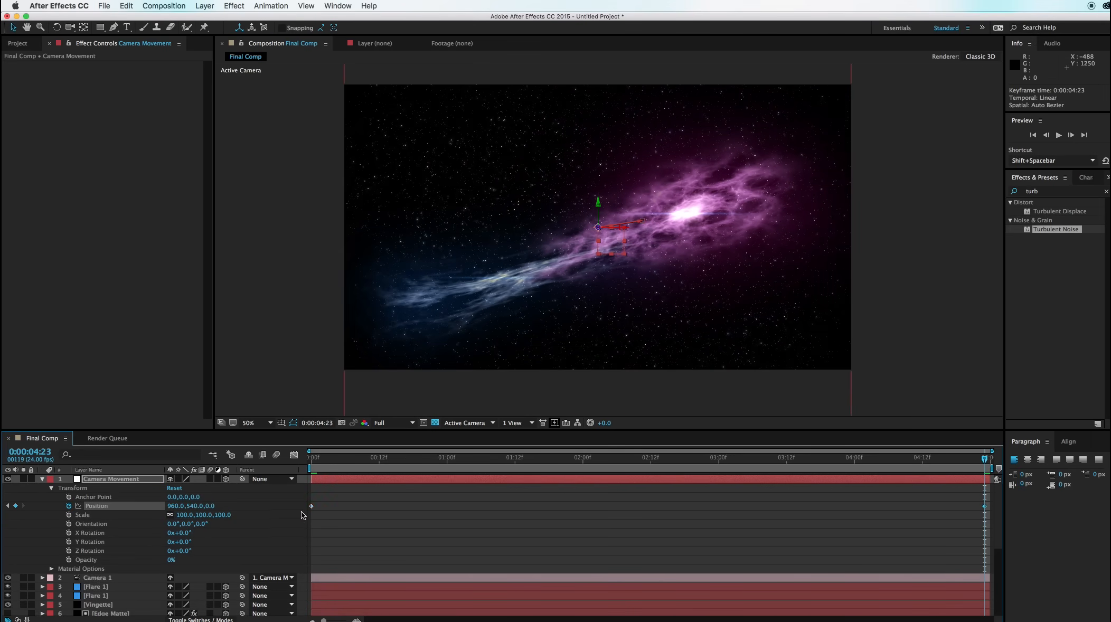
left_click(293, 455)
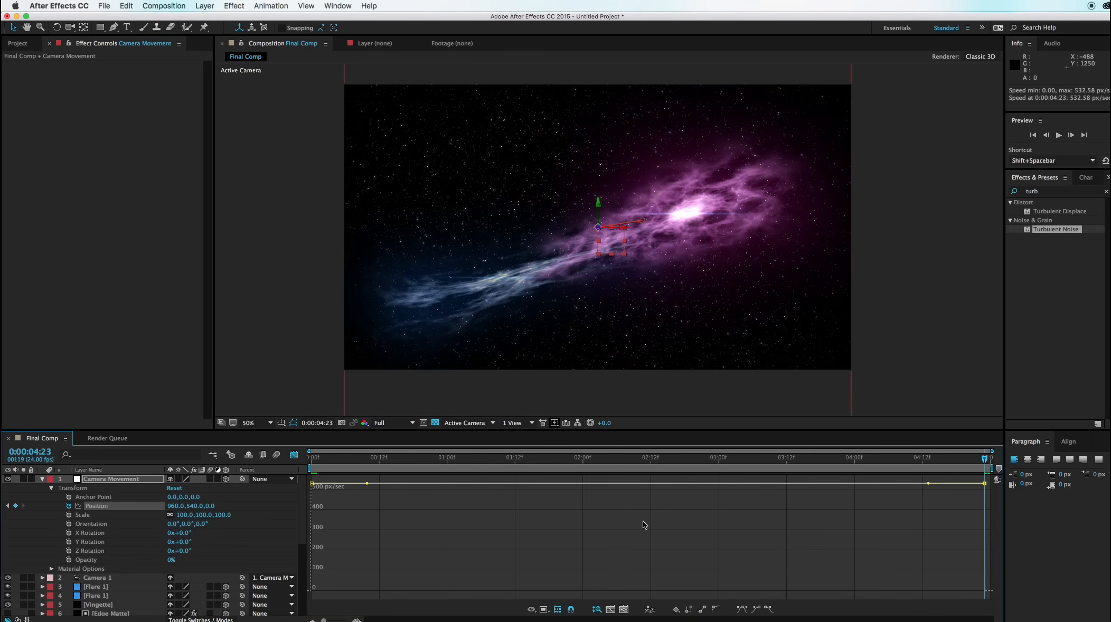
left_click_drag(985, 484, 985, 592)
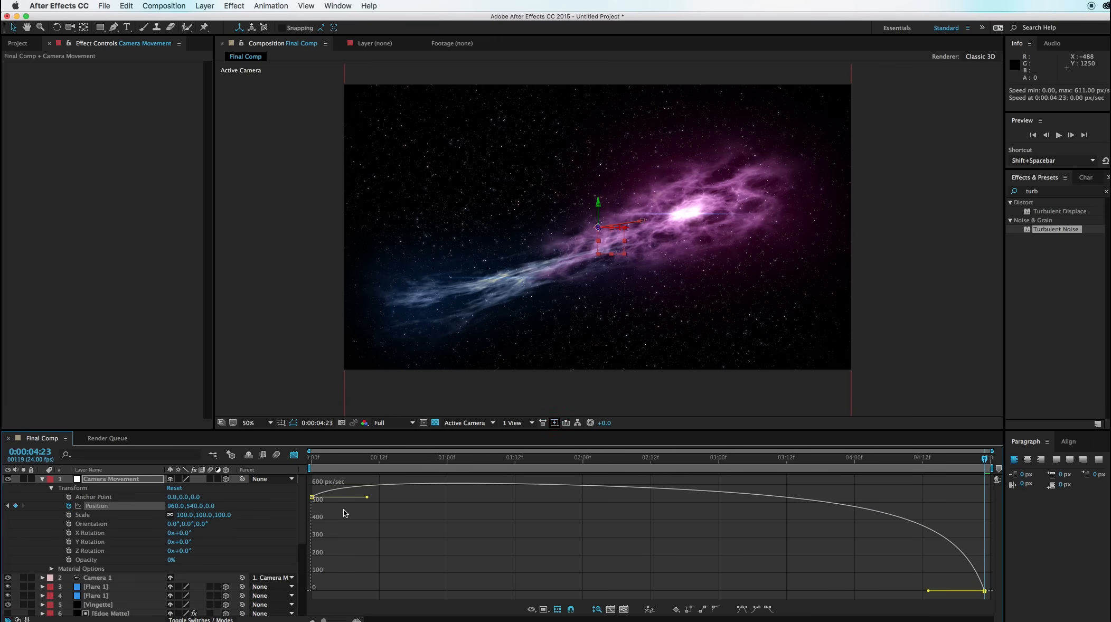
left_click_drag(311, 497, 313, 597)
left_click_drag(930, 595, 673, 593)
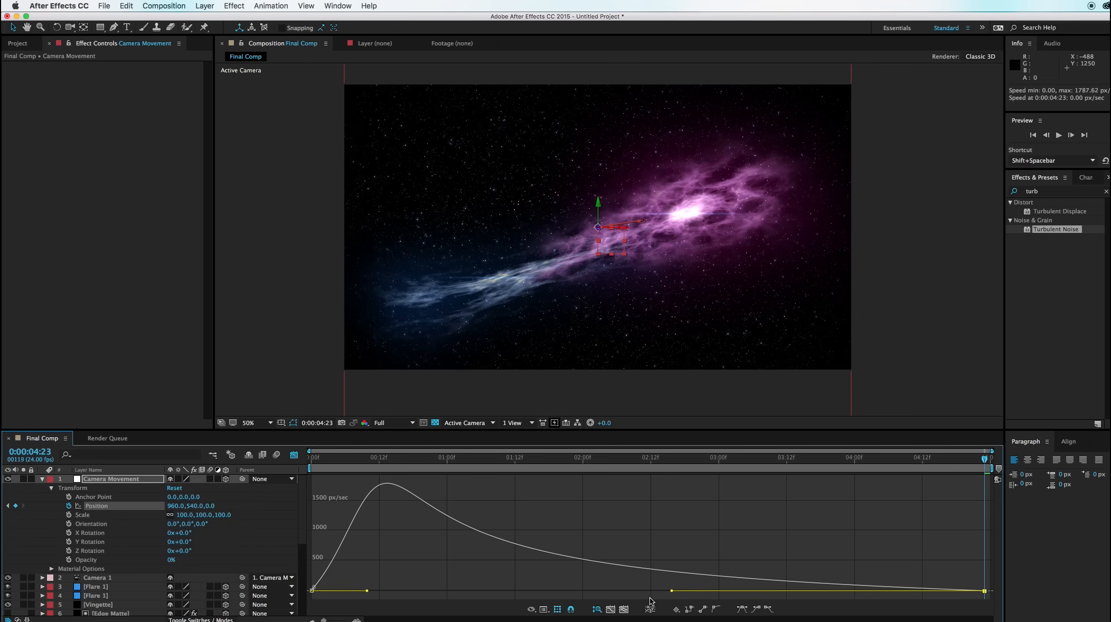
left_click(315, 465)
key("space")
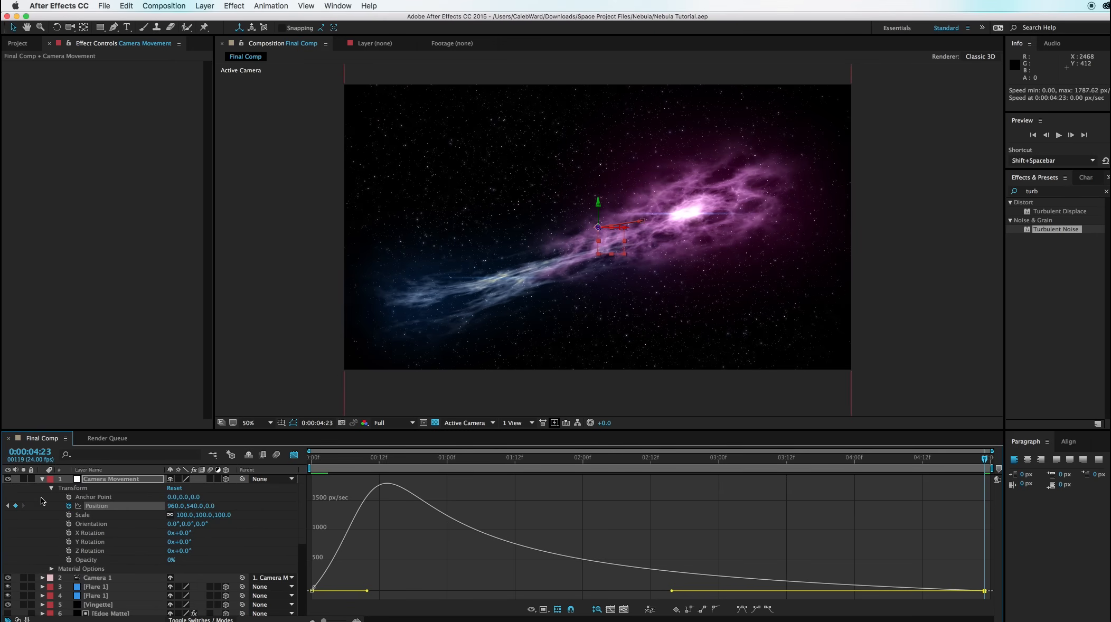
Keyframe Camera 1's Z Rotation at 0:00:04:23, set it to 90° at the first frame, and scrub through the rotation.
left_click(41, 479)
left_click(42, 488)
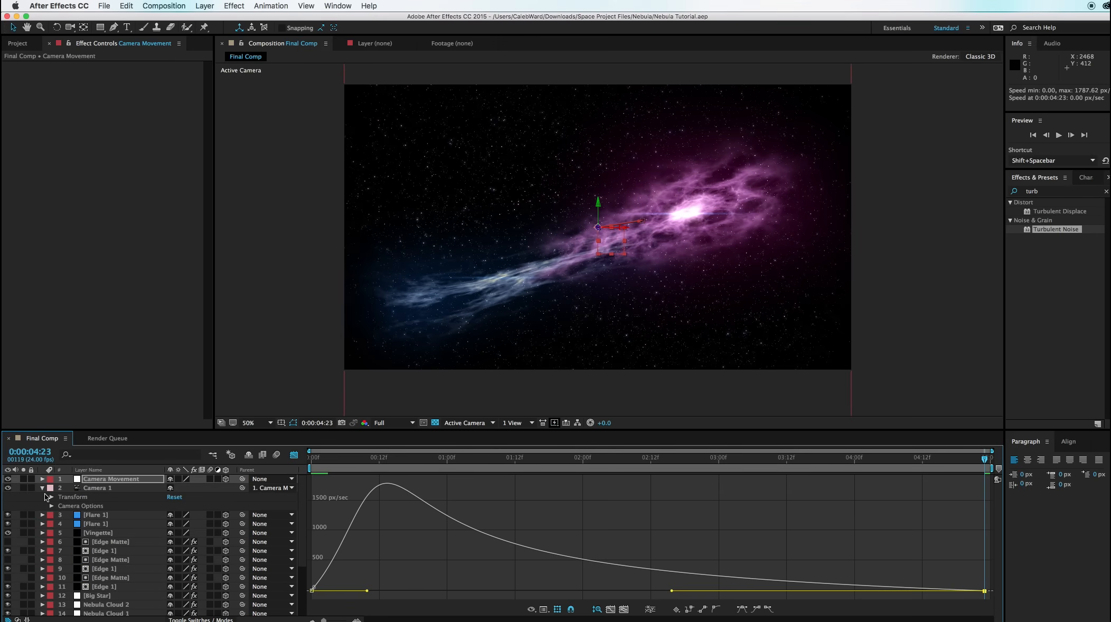
left_click(51, 498)
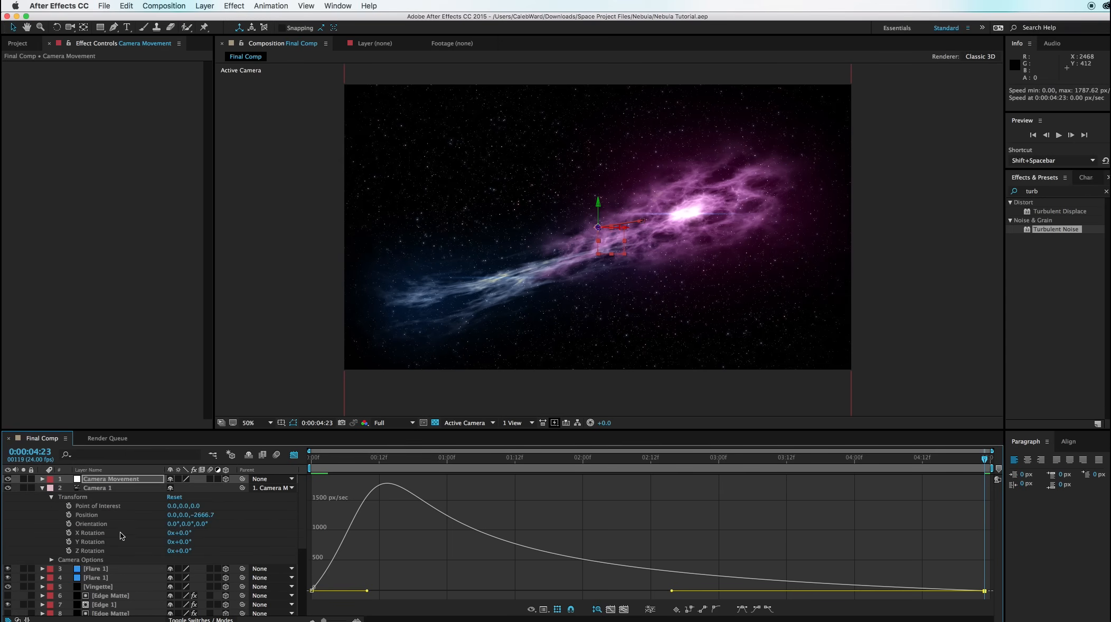
left_click(68, 551)
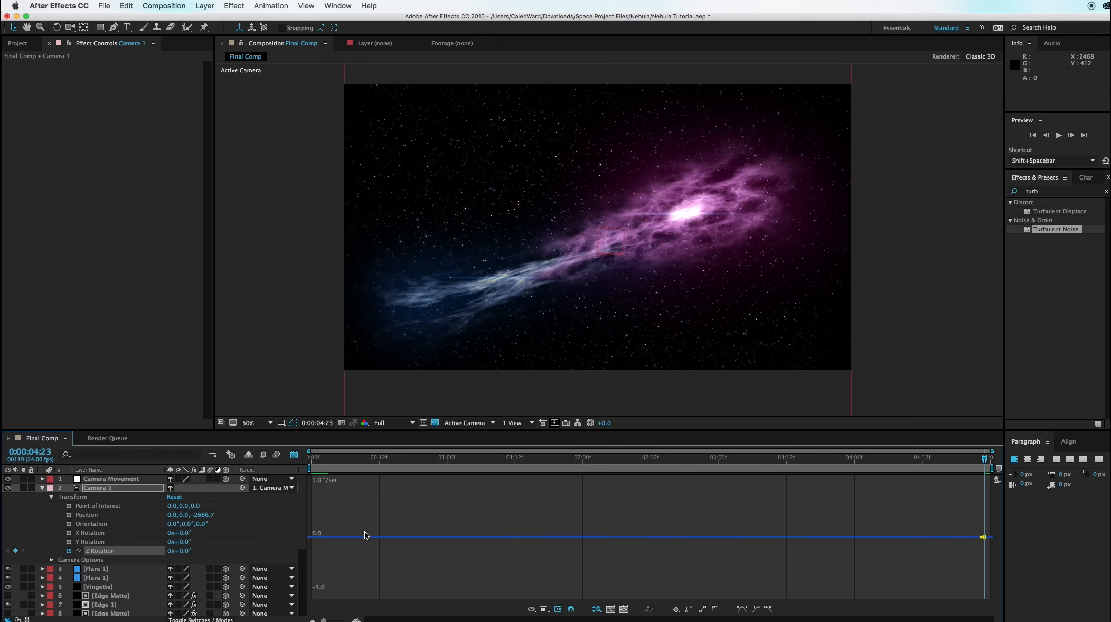
left_click_drag(460, 467, 264, 482)
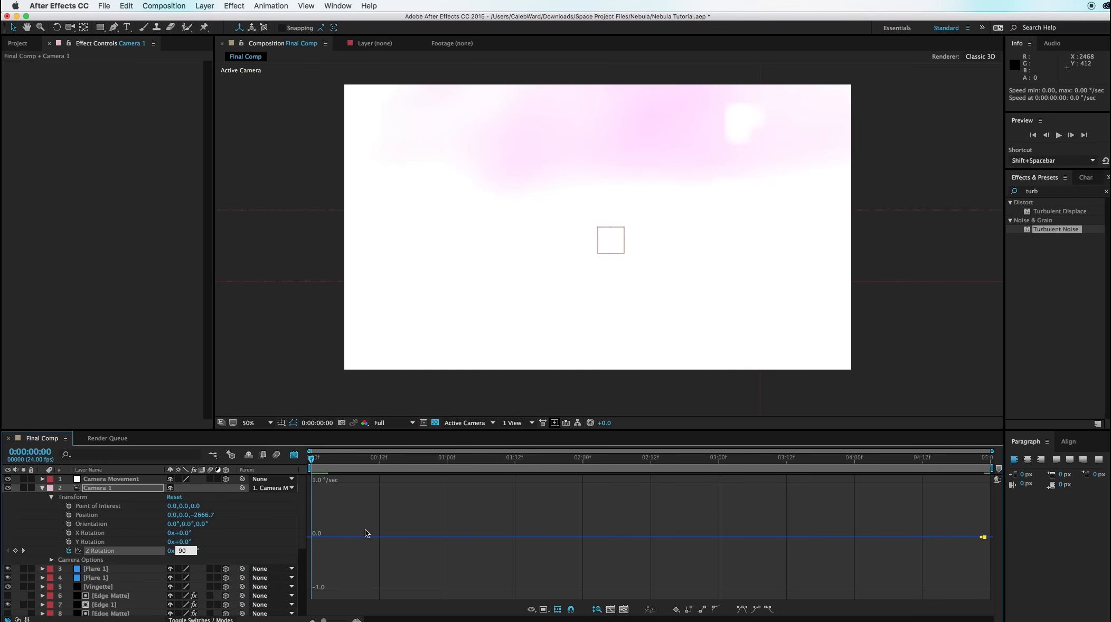
key("Return")
left_click_drag(317, 468, 387, 513)
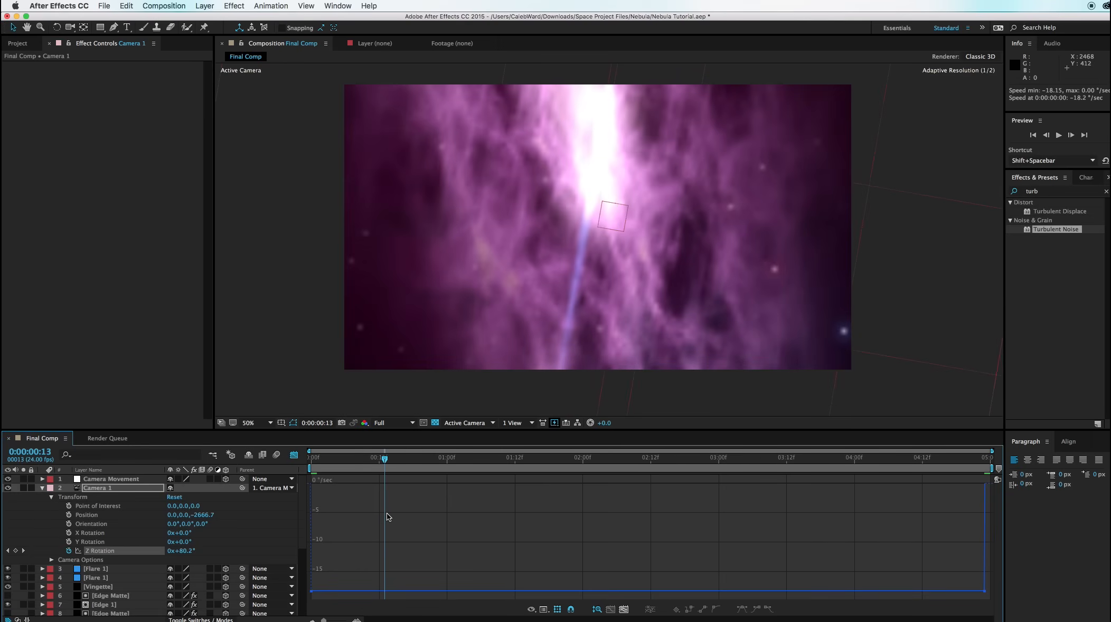
Ease Camera 1's Z Rotation speed curve to match Camera Movement's, near zero at both ends and peaking around 0:00:00:13.
left_click(125, 478)
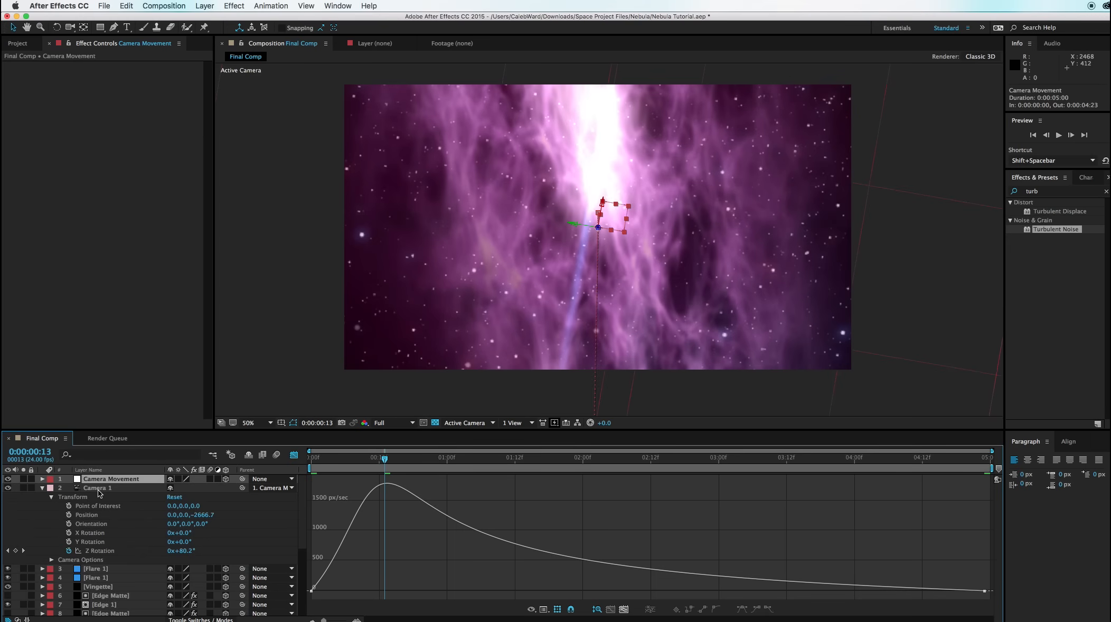
left_click(103, 552)
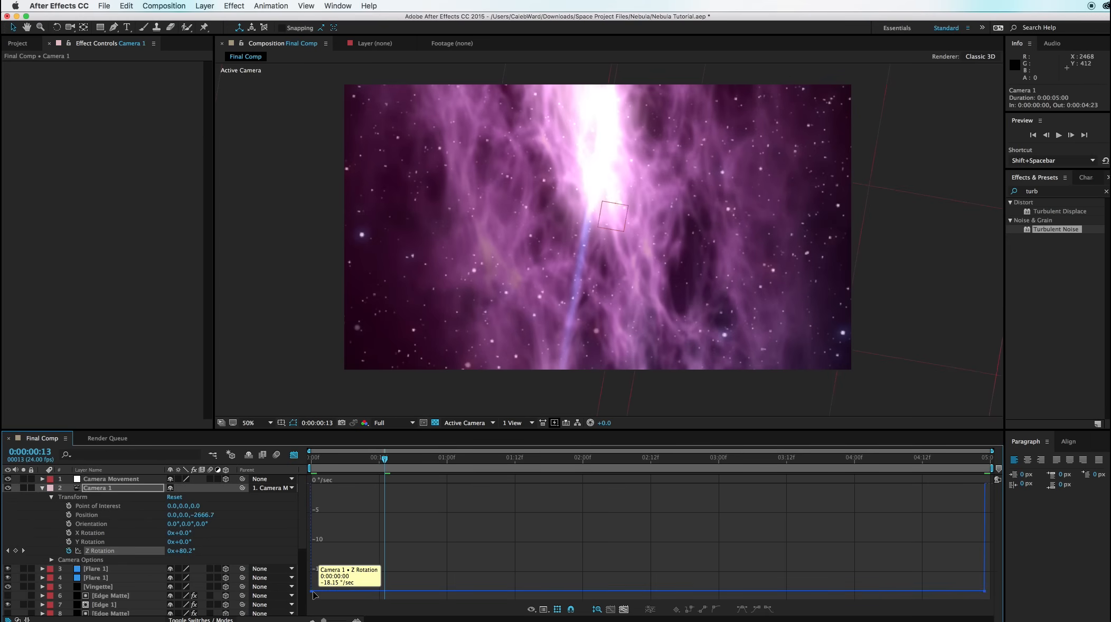
left_click_drag(312, 587, 314, 484)
left_click_drag(987, 580, 652, 485)
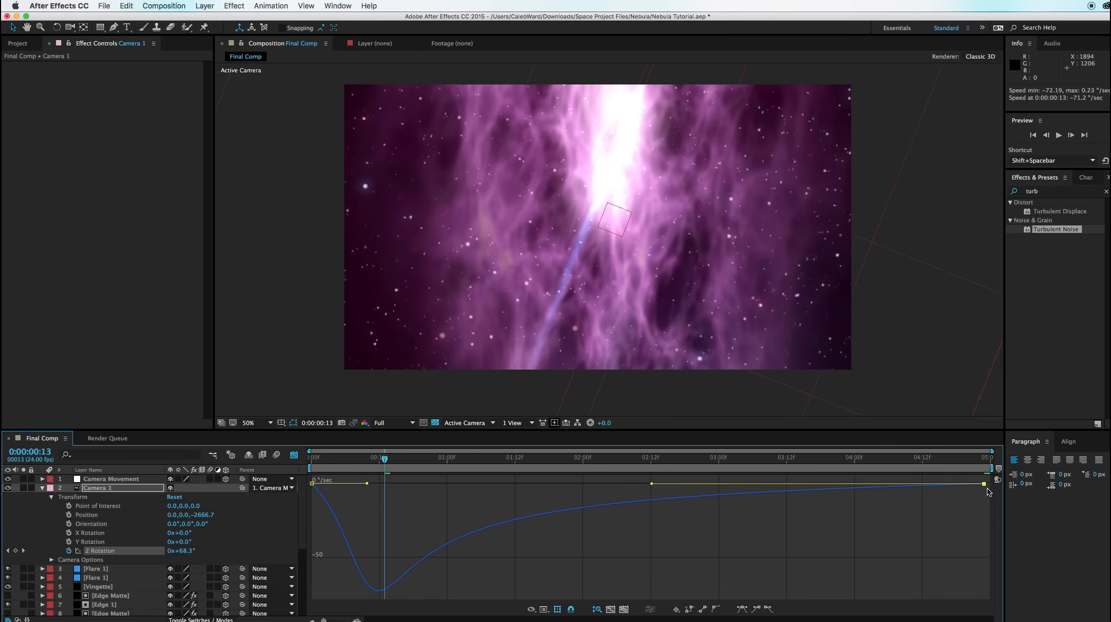
left_click_drag(986, 485, 993, 487)
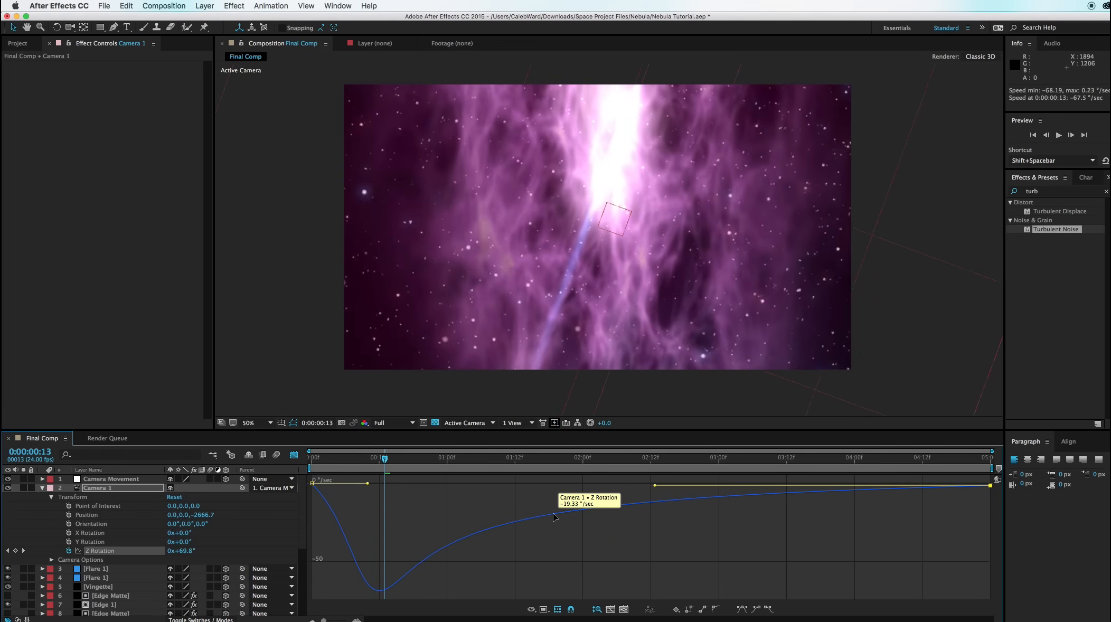
left_click_drag(655, 486, 670, 487)
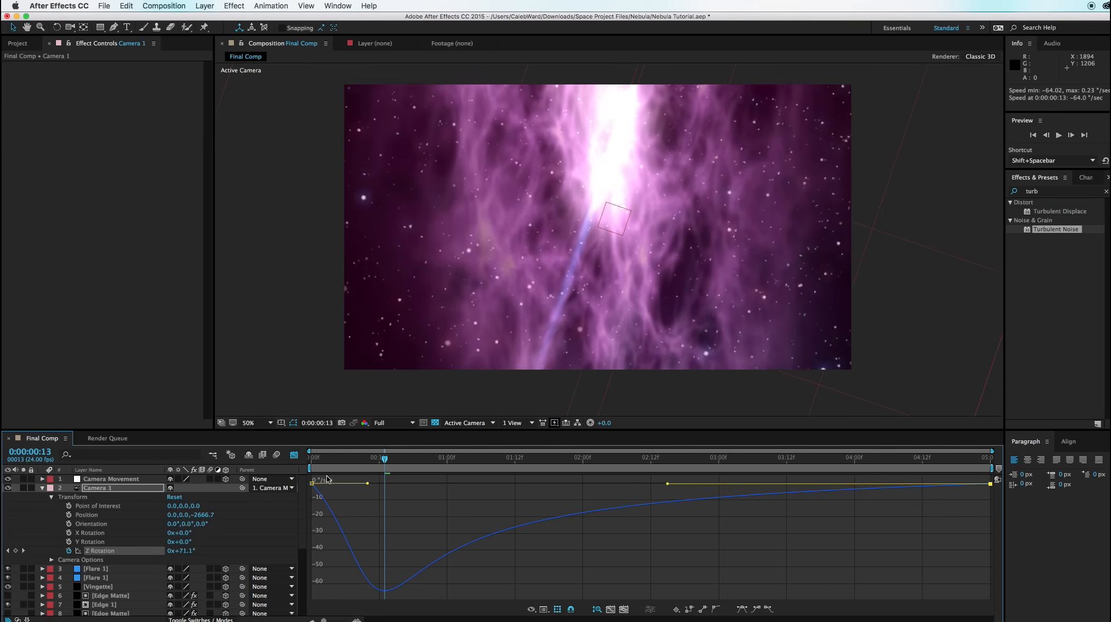
Reduce Camera 1's Z Rotation at the first frame to 66° and scrub to the end to check the move.
left_click_drag(320, 465, 308, 499)
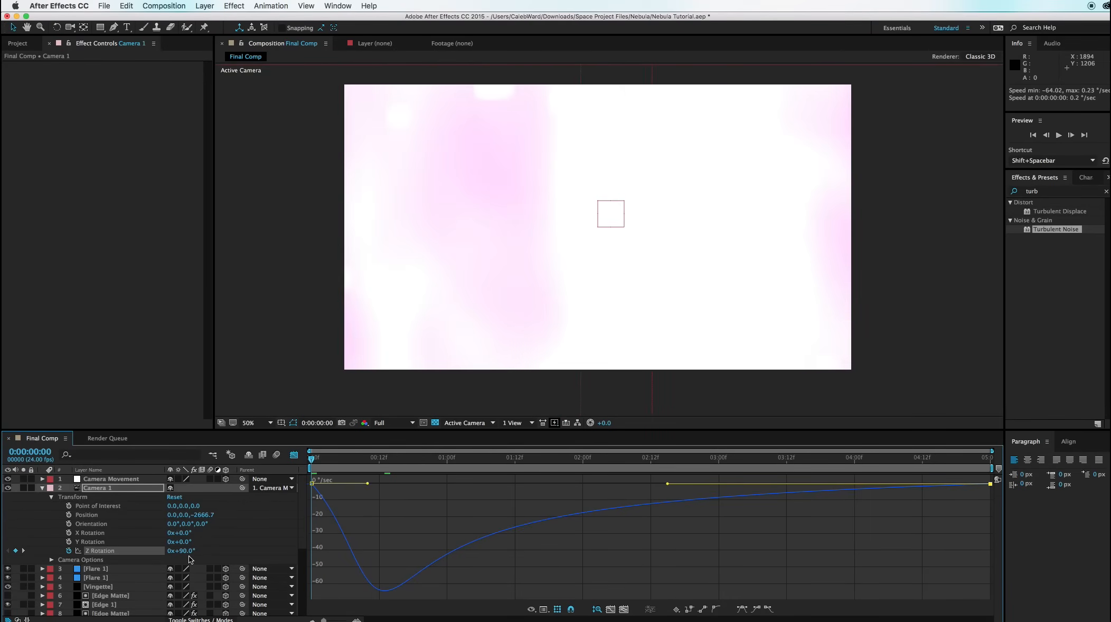
left_click_drag(184, 552, 182, 553)
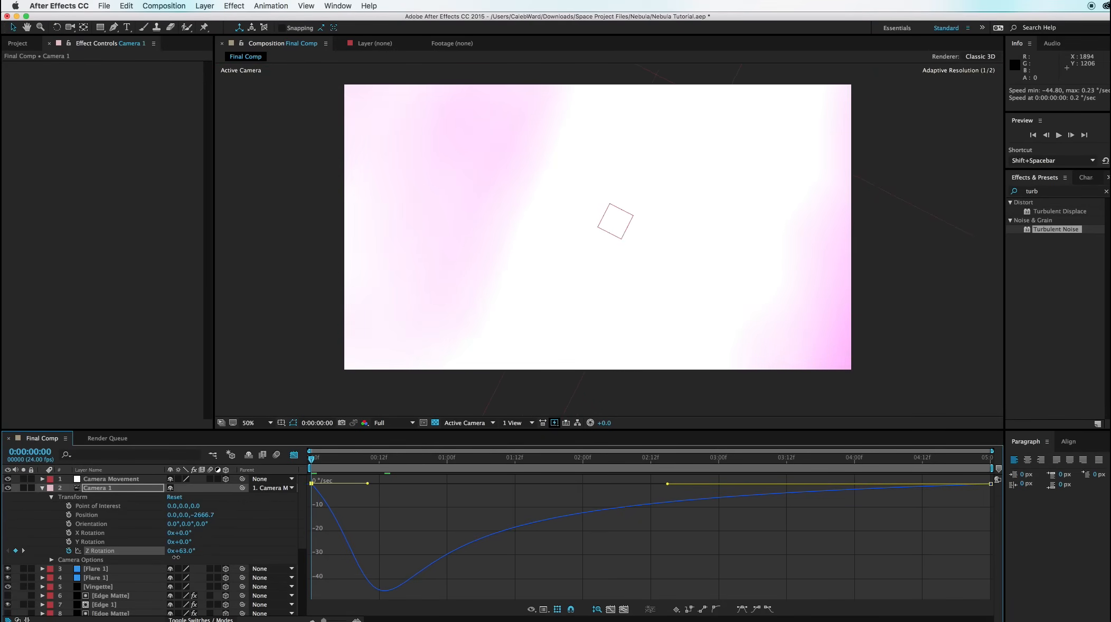
left_click_drag(176, 557, 178, 557)
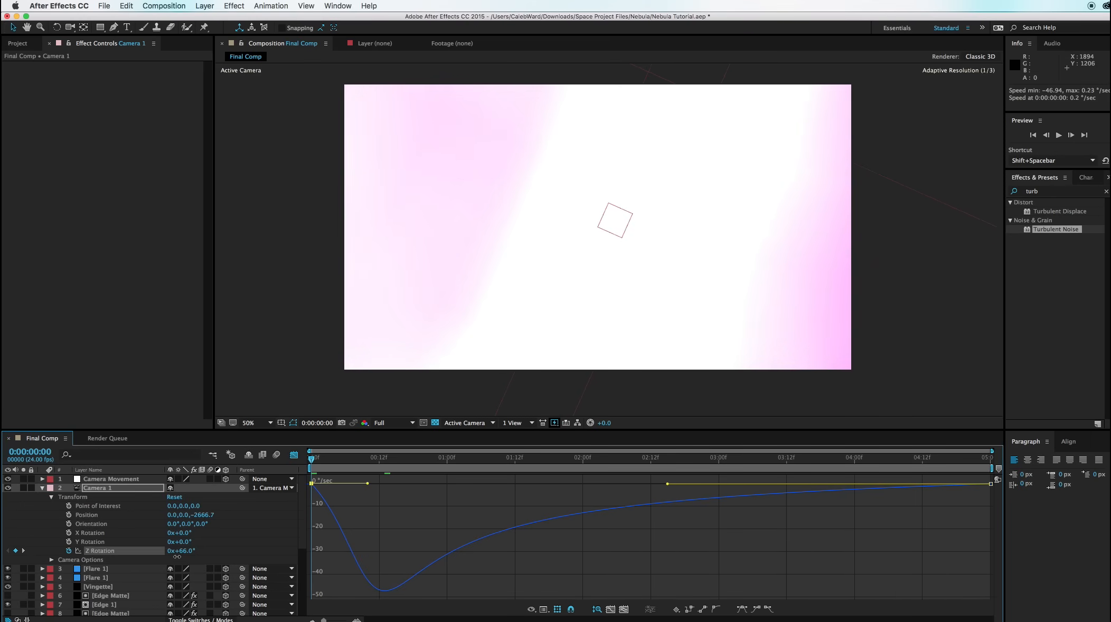
left_click_drag(311, 459, 1044, 522)
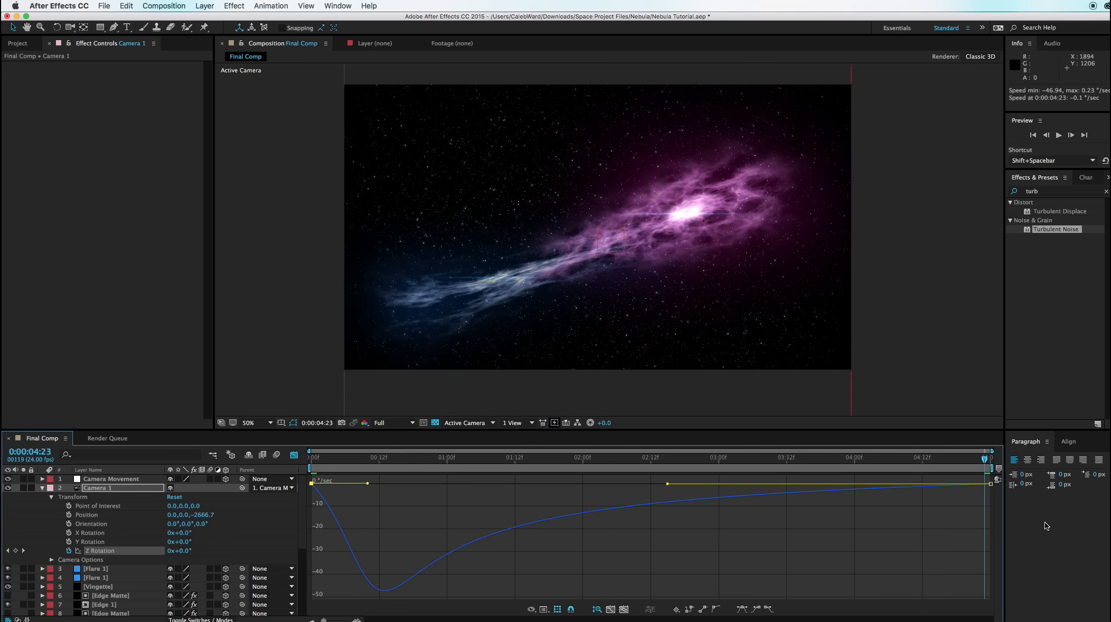
Keyframe the second Flare 1 layer's Z Rotation at 0:00:04:23 and set it to 66° at the first frame.
left_click(126, 572)
left_click(127, 577)
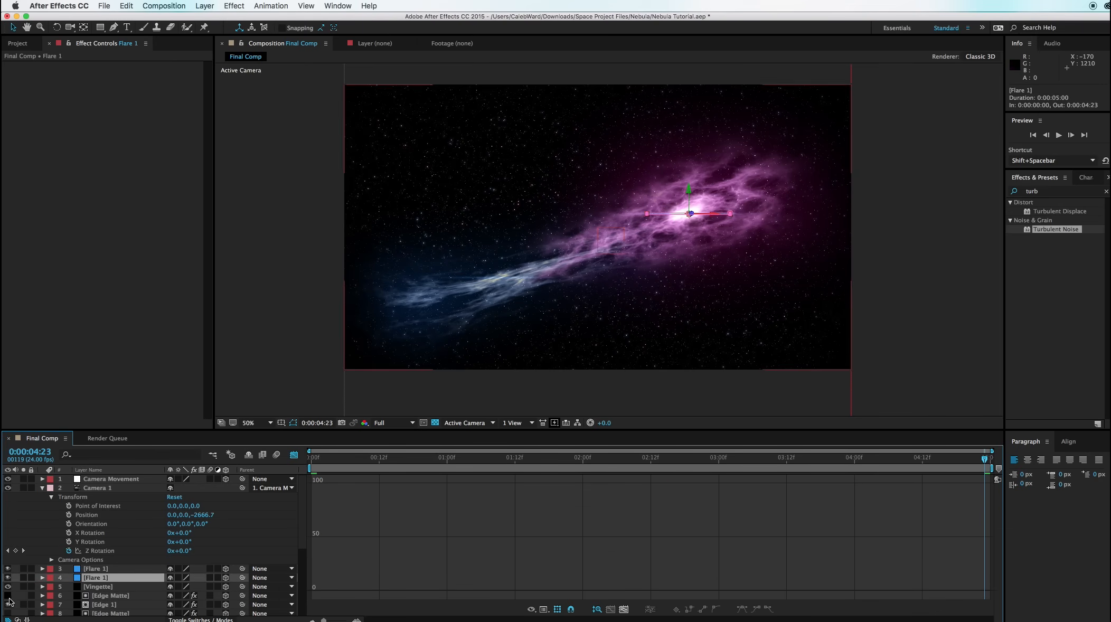
key("r")
scroll(77, 606, "down", 1)
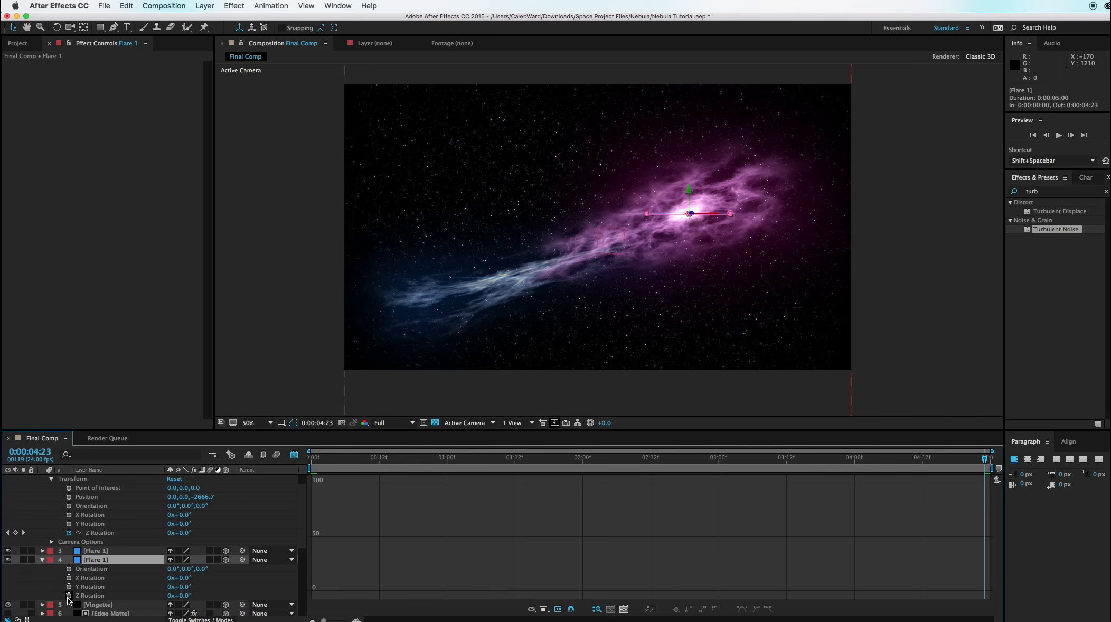
left_click(69, 596)
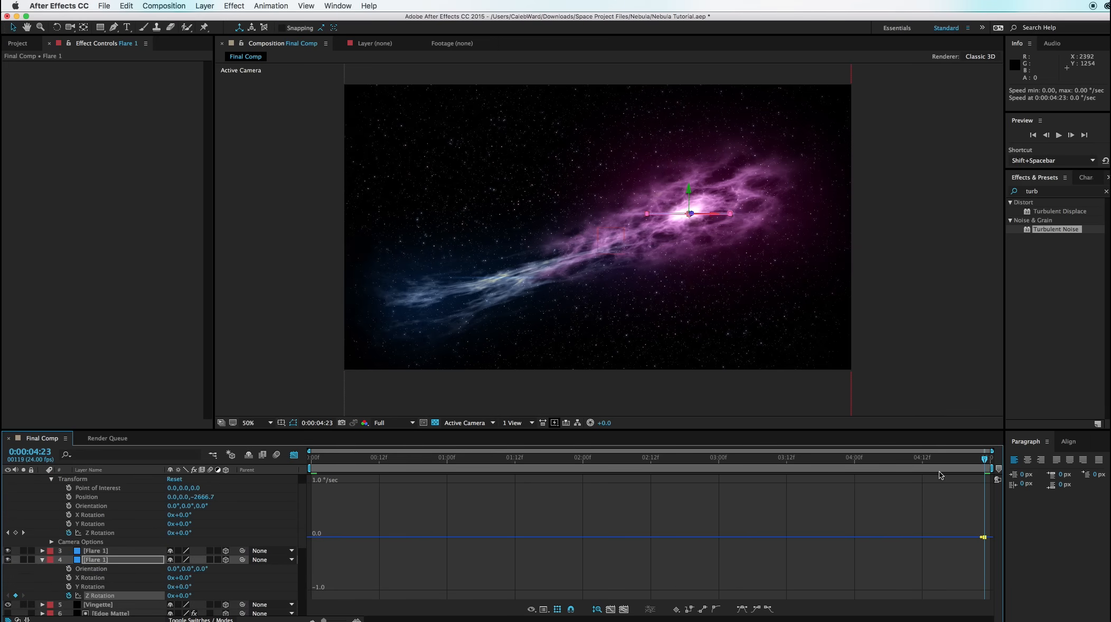
left_click_drag(897, 462, 311, 459)
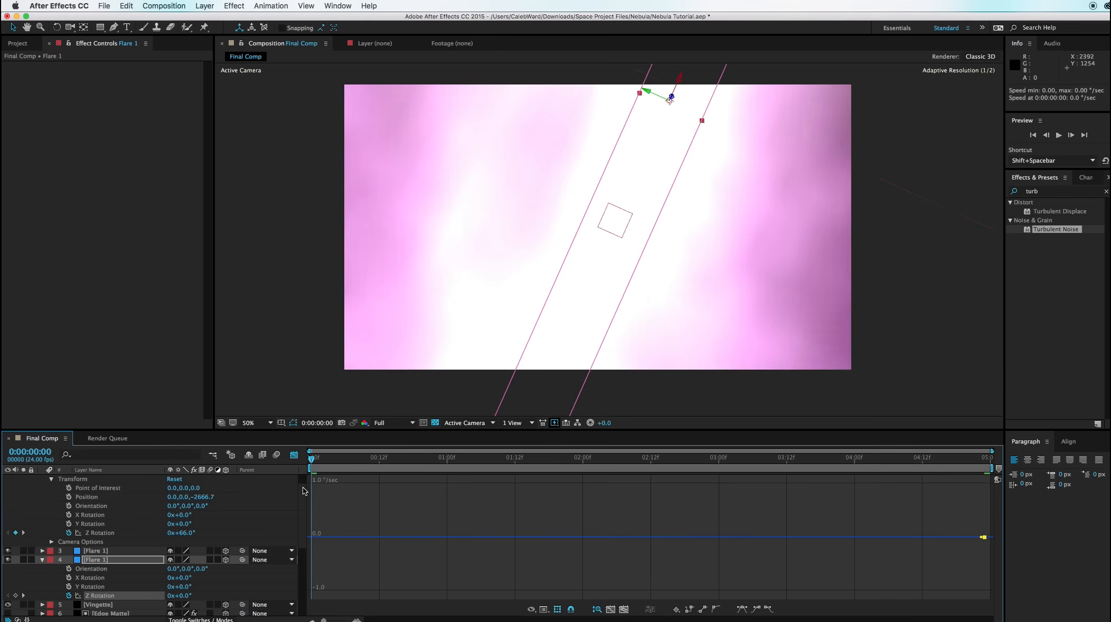
left_click_drag(182, 596, 216, 595)
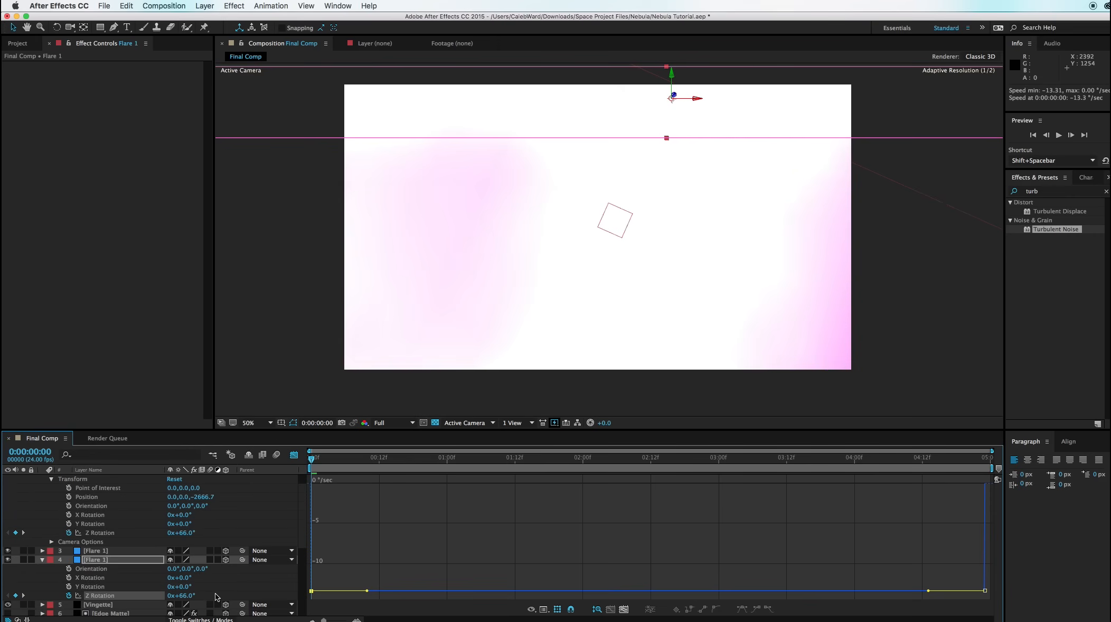
Ease that flare's Z Rotation speed curve to near zero at both ends, peaking around 0:00:00:13, and scrub to the end to check it.
scroll(131, 539, "up", 2)
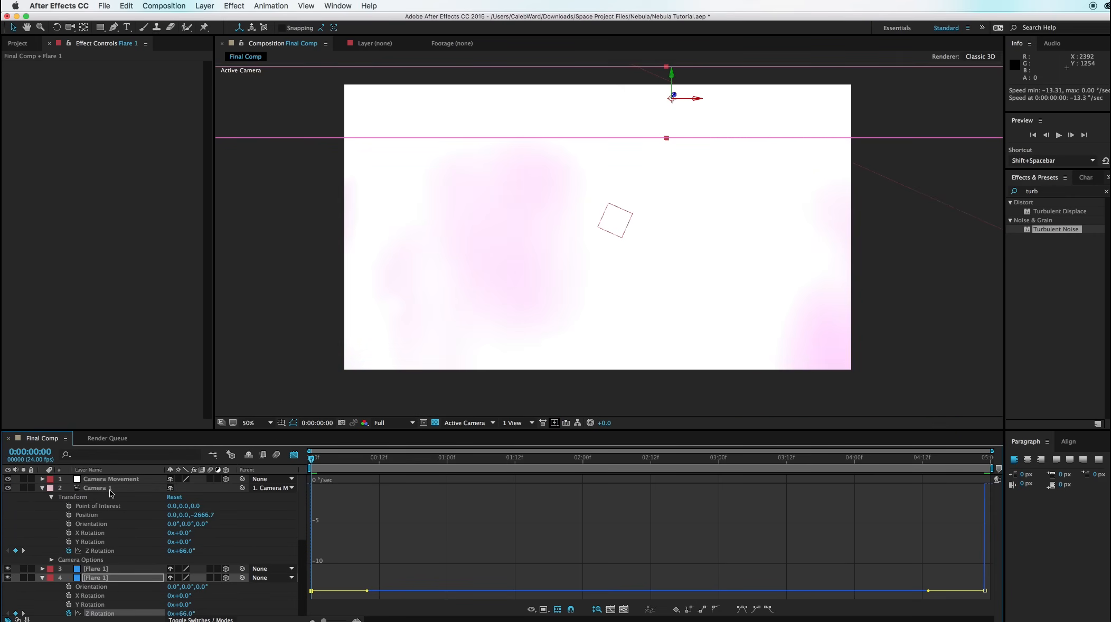
left_click(313, 588)
left_click_drag(312, 591, 311, 483)
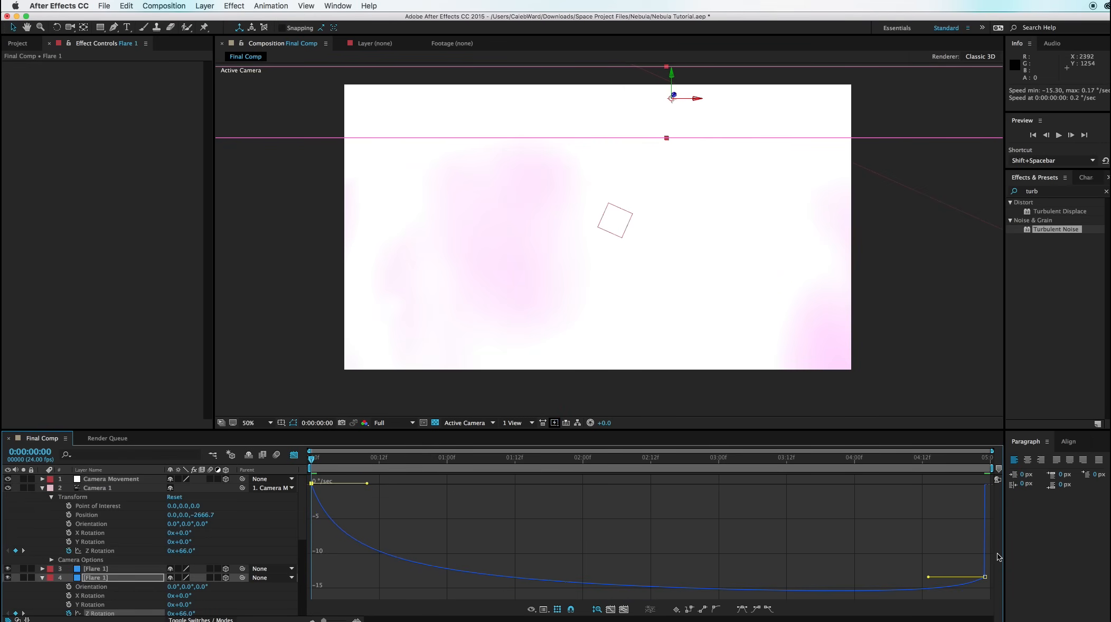
left_click_drag(986, 580, 987, 484)
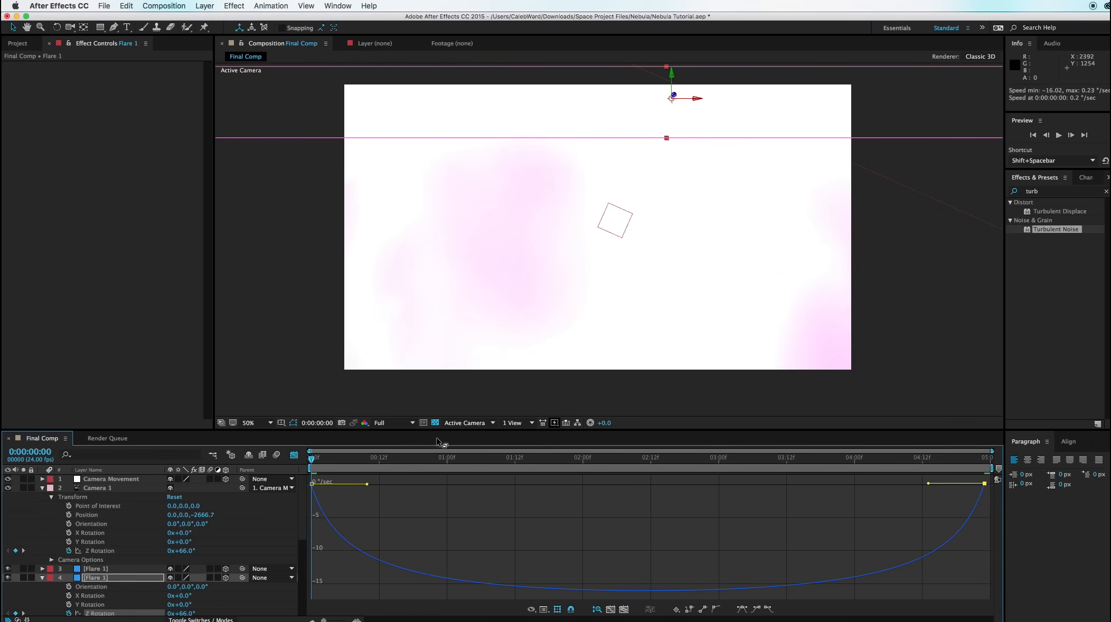
left_click_drag(404, 458, 384, 484)
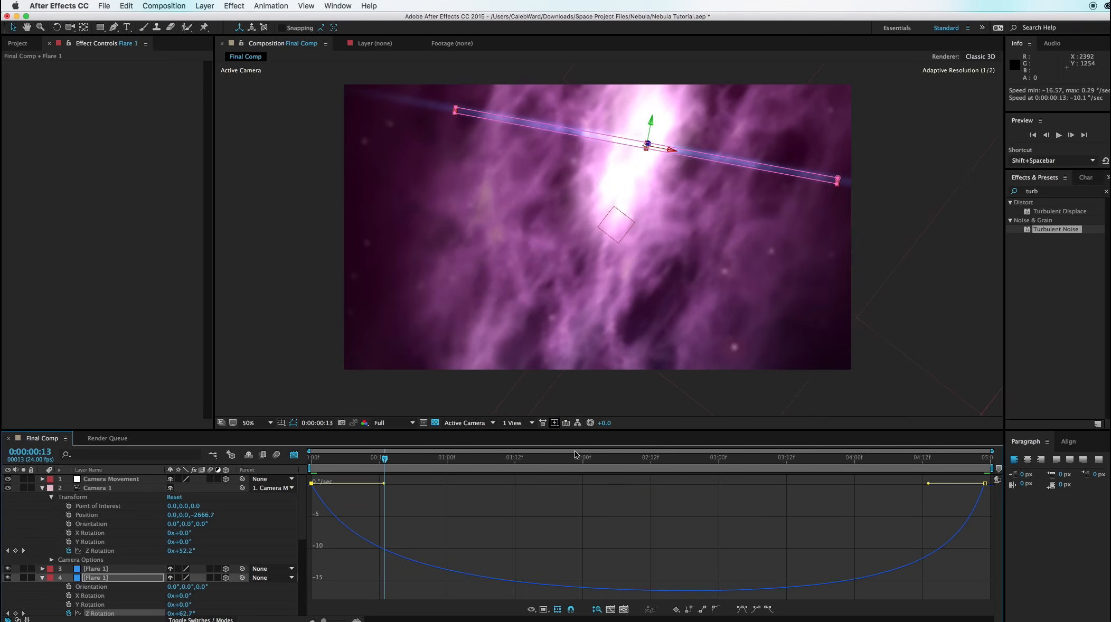
left_click_drag(929, 484, 649, 483)
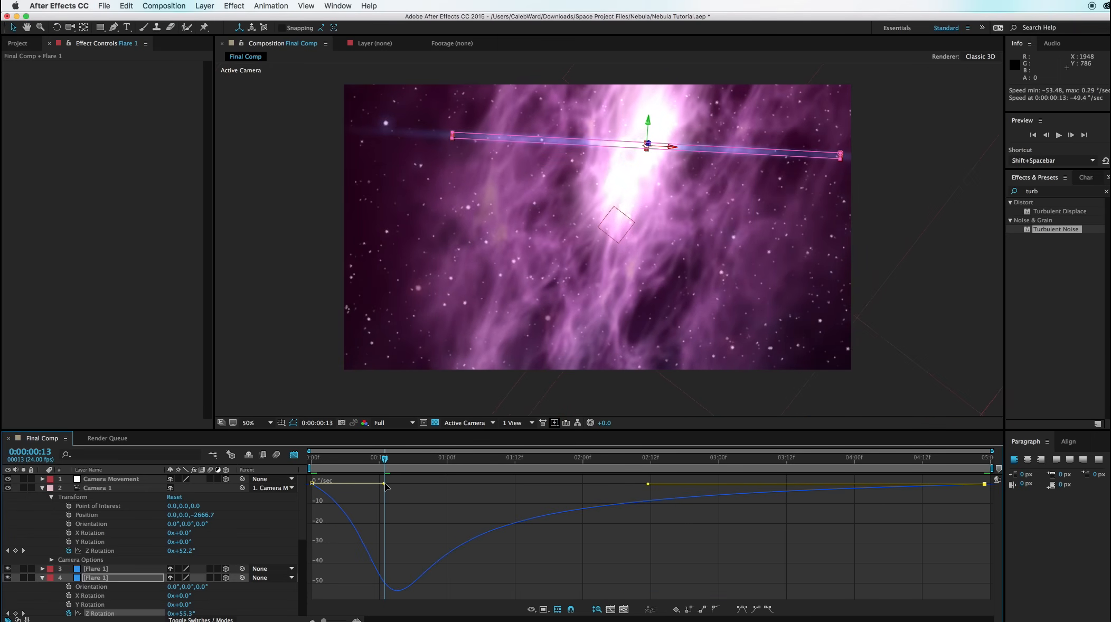
left_click_drag(387, 486, 375, 487)
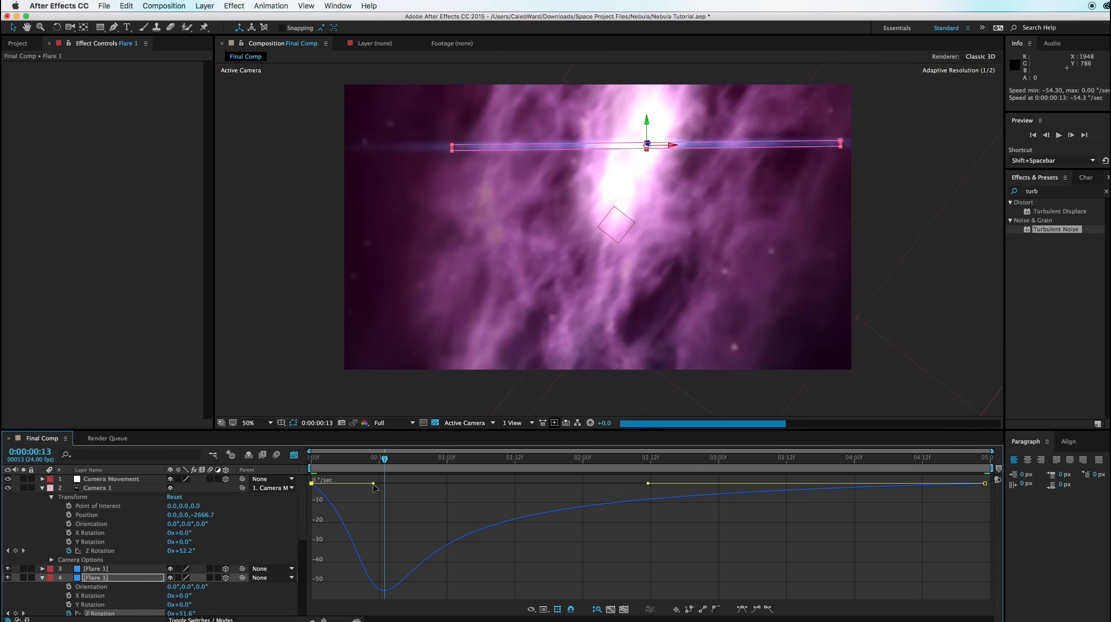
key("comma")
key("comma")
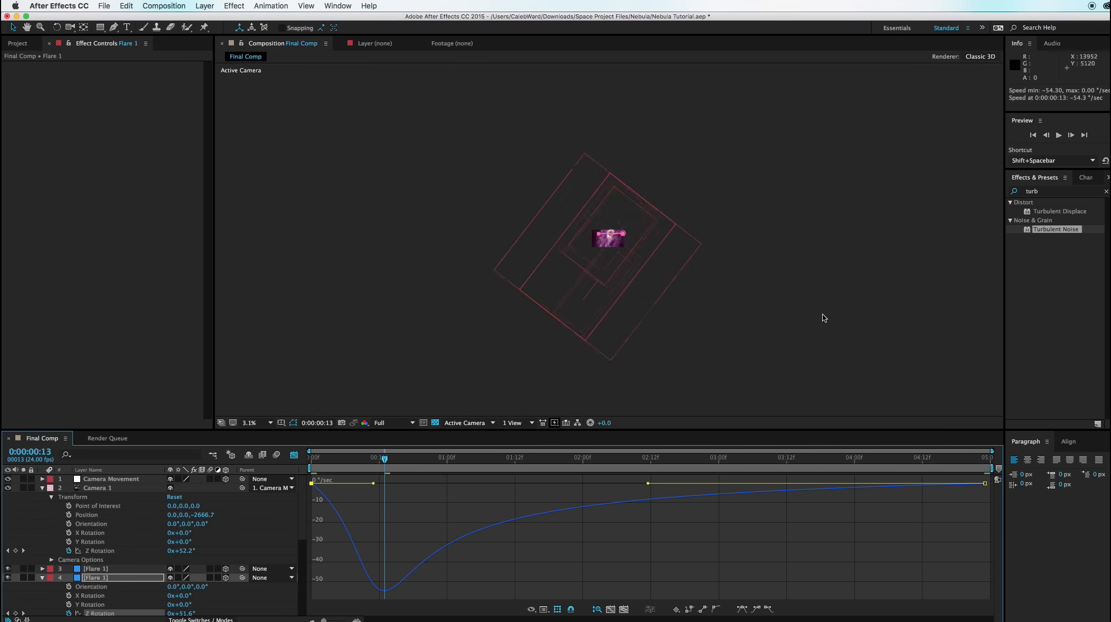
left_click(822, 313)
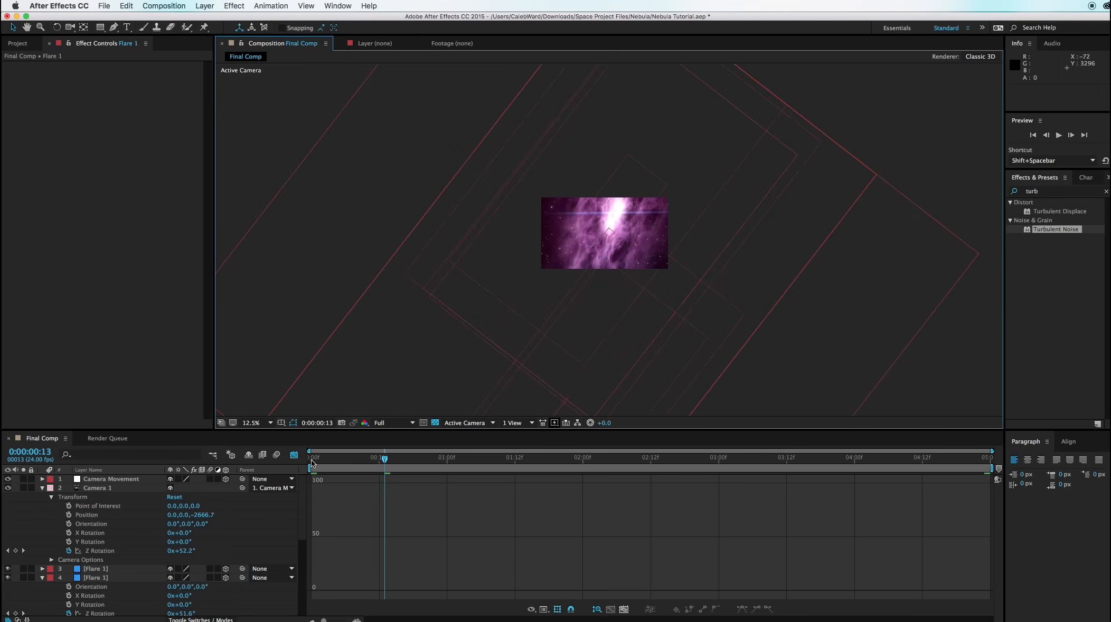
key("period")
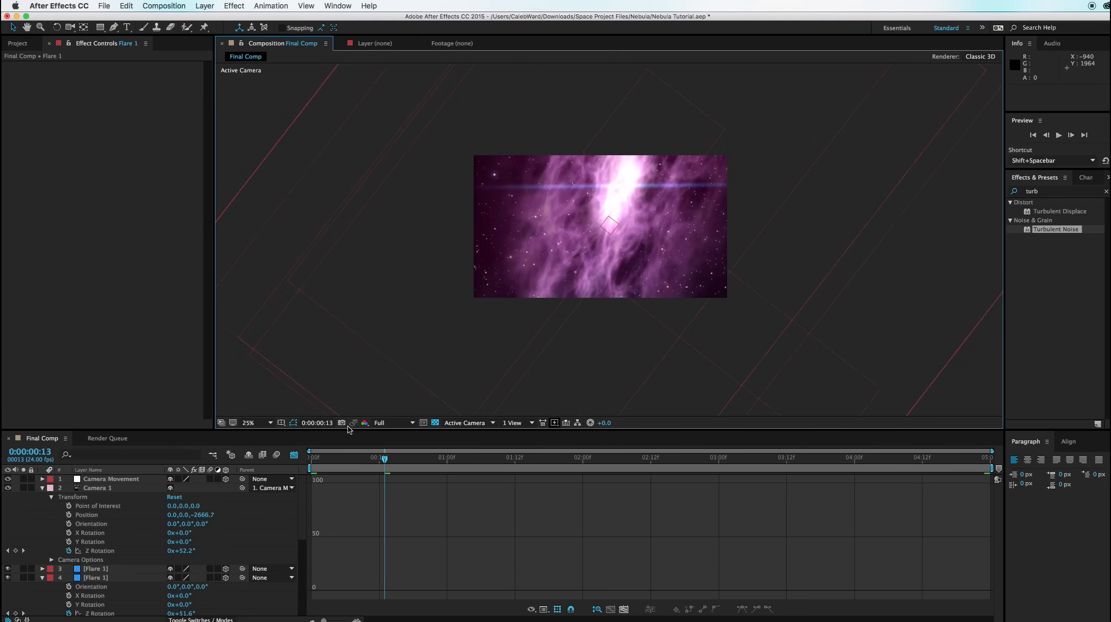
left_click_drag(327, 467, 1020, 521)
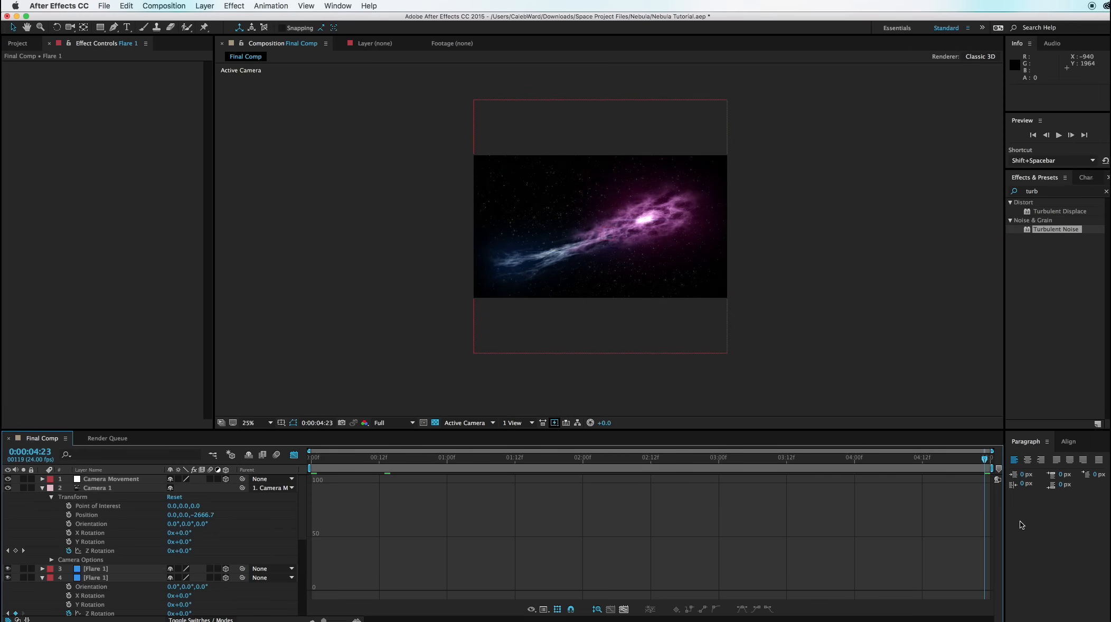
key("period")
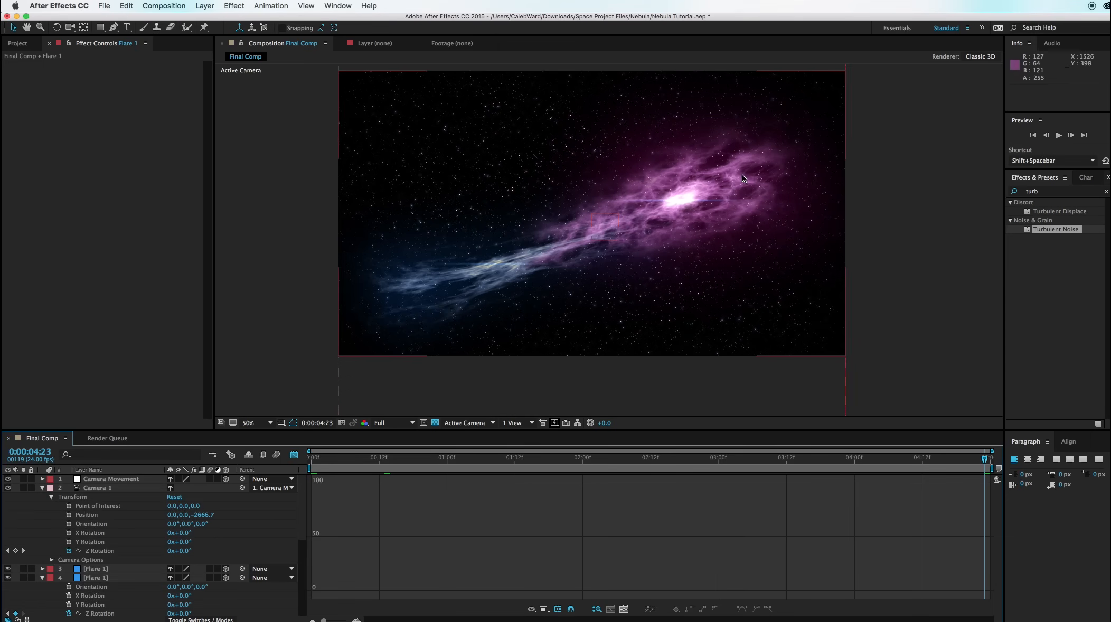
Keyframe all Bezier Warp vertices and tangents on the Nebula Left layer at 0:00:04:23.
left_click(43, 490)
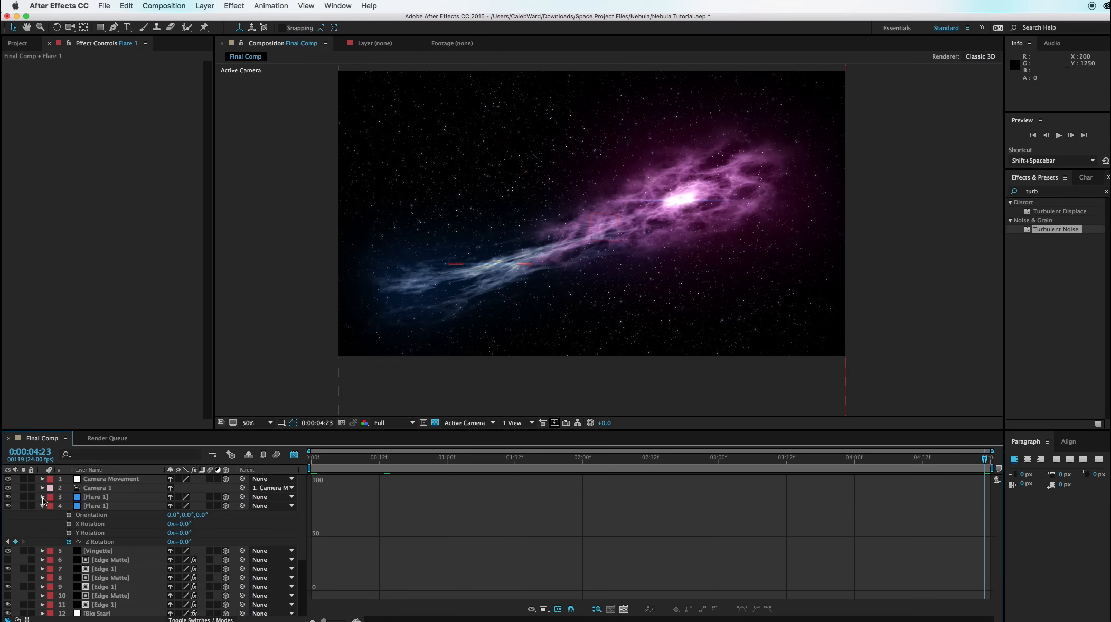
left_click(42, 506)
scroll(113, 519, "down", 3)
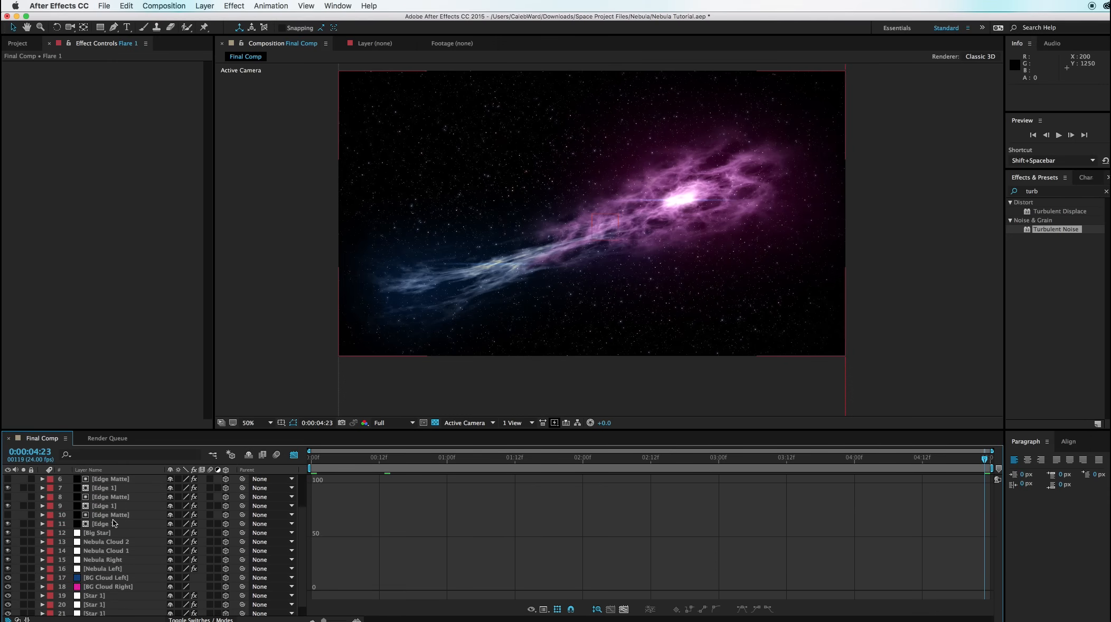
left_click(115, 571)
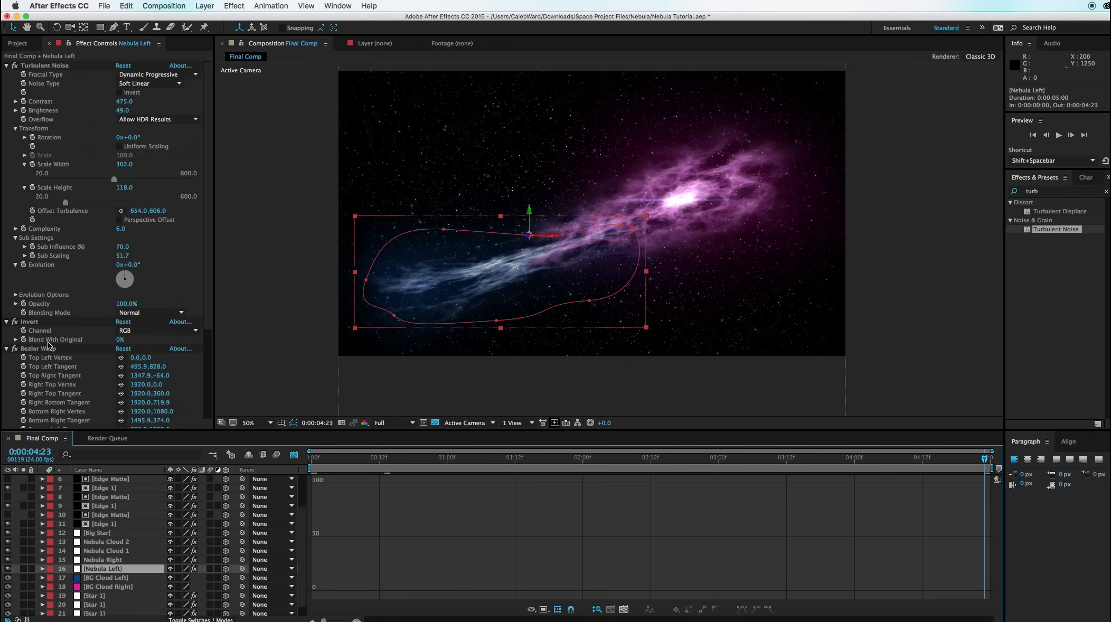
scroll(47, 343, "down", 2)
scroll(47, 342, "down", 2)
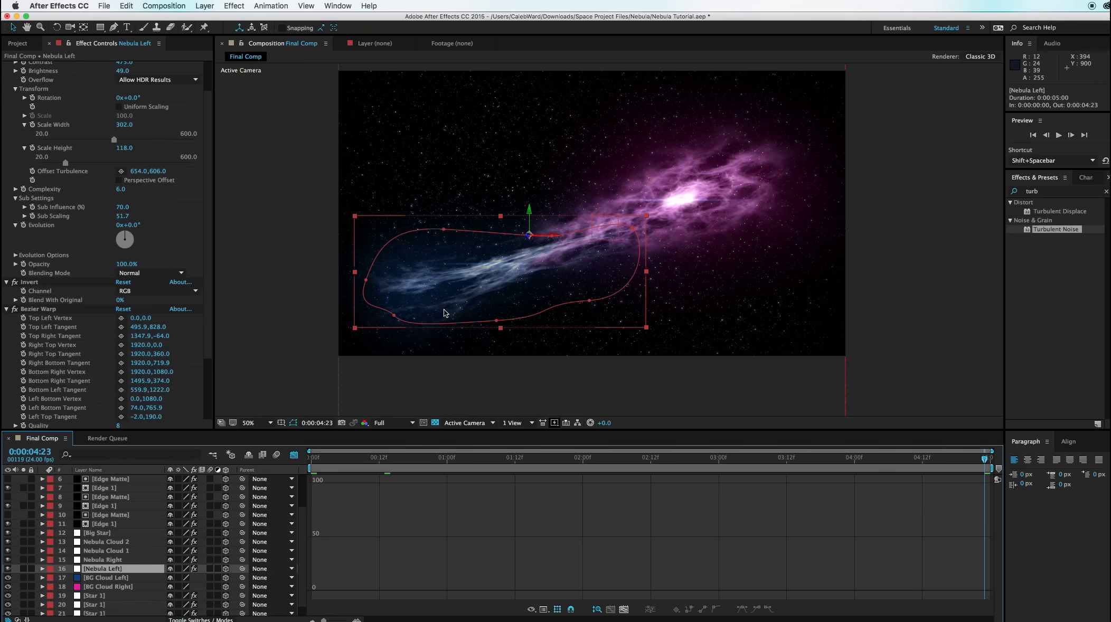
scroll(442, 323, "down", 2)
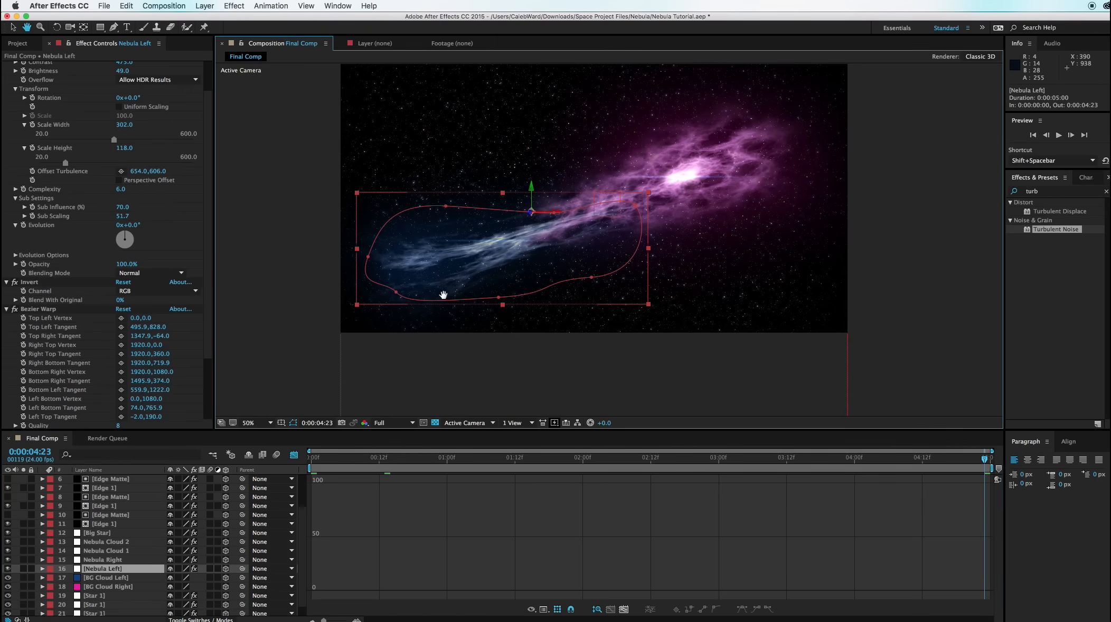
left_click(23, 318)
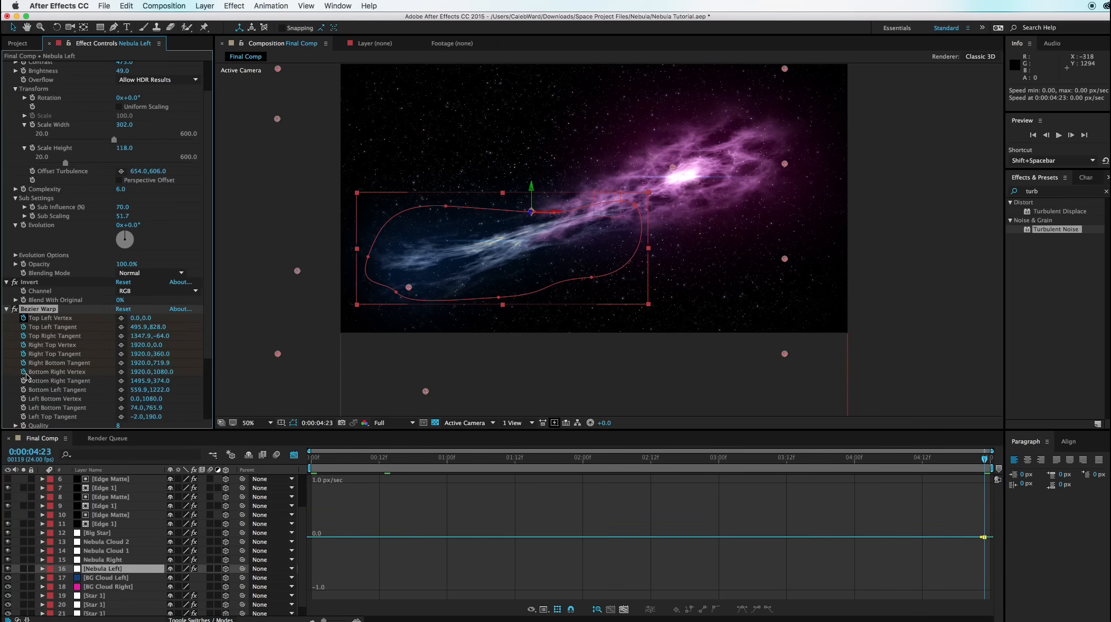
left_click_drag(27, 406, 25, 417)
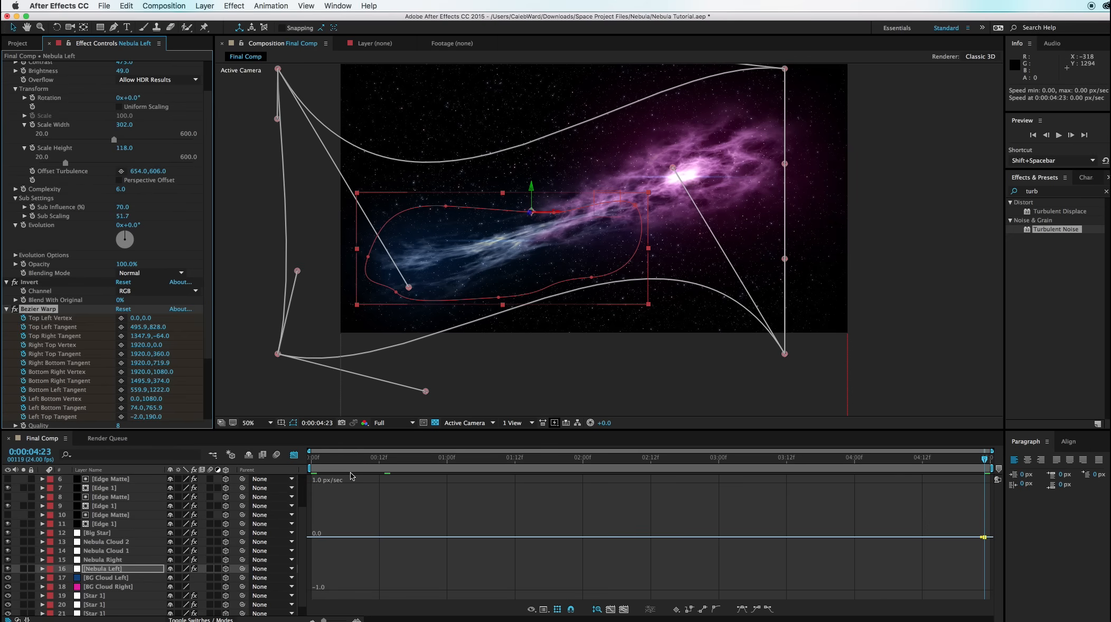
At the first frame in Front view, move Nebula Left's Top Left Tangent to about 229.9, 760.0 and preview the warp.
left_click_drag(436, 458, 258, 470)
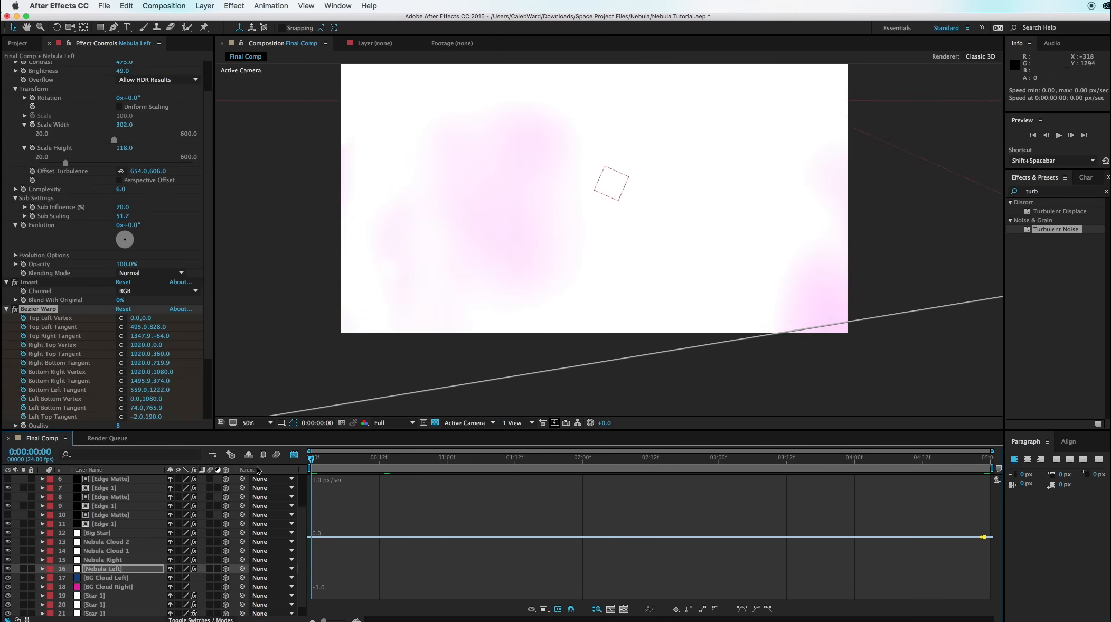
left_click(467, 423)
left_click(461, 465)
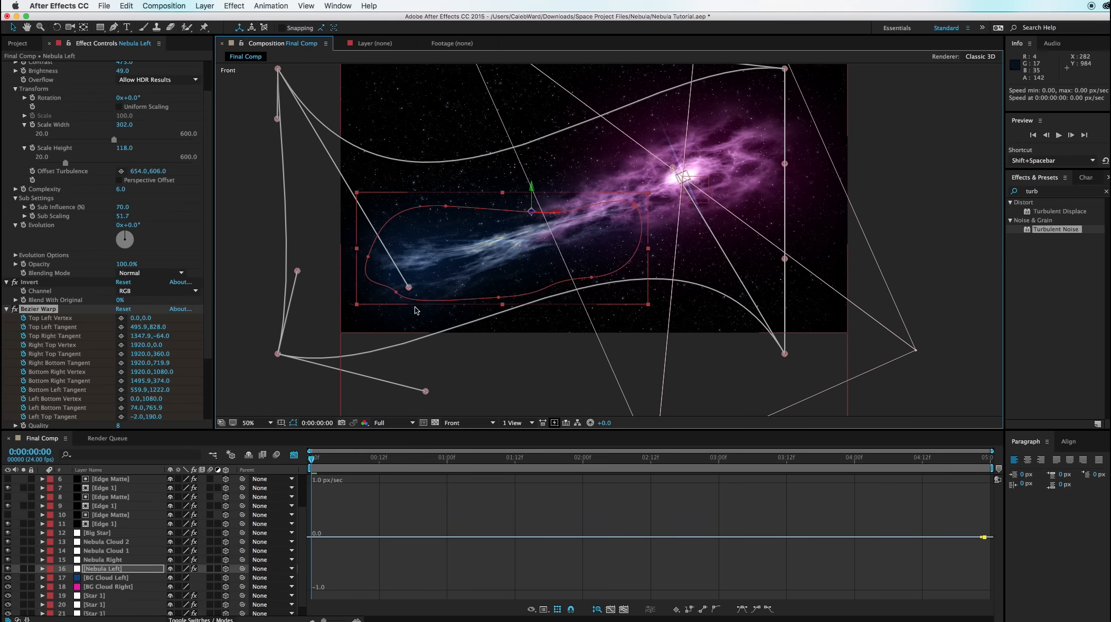
left_click_drag(410, 292, 342, 269)
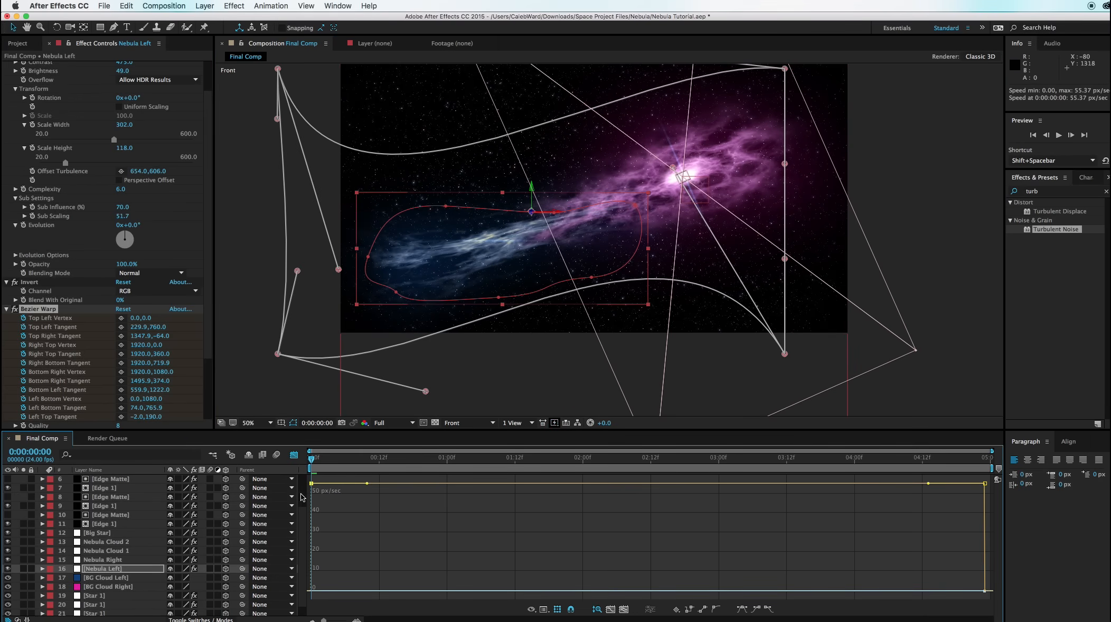
key("space")
left_click_drag(943, 546, 234, 551)
mouse_move(312, 461)
left_mouse_down()
mouse_move(1005, 460)
mouse_move(296, 465)
left_mouse_up()
Keyframe Nebula Right's Bezier Warp points at 0:00:04:23, move its Bottom Right Tangent to about 1187.9, 820.0 at the first frame, and preview it.
left_click(118, 560)
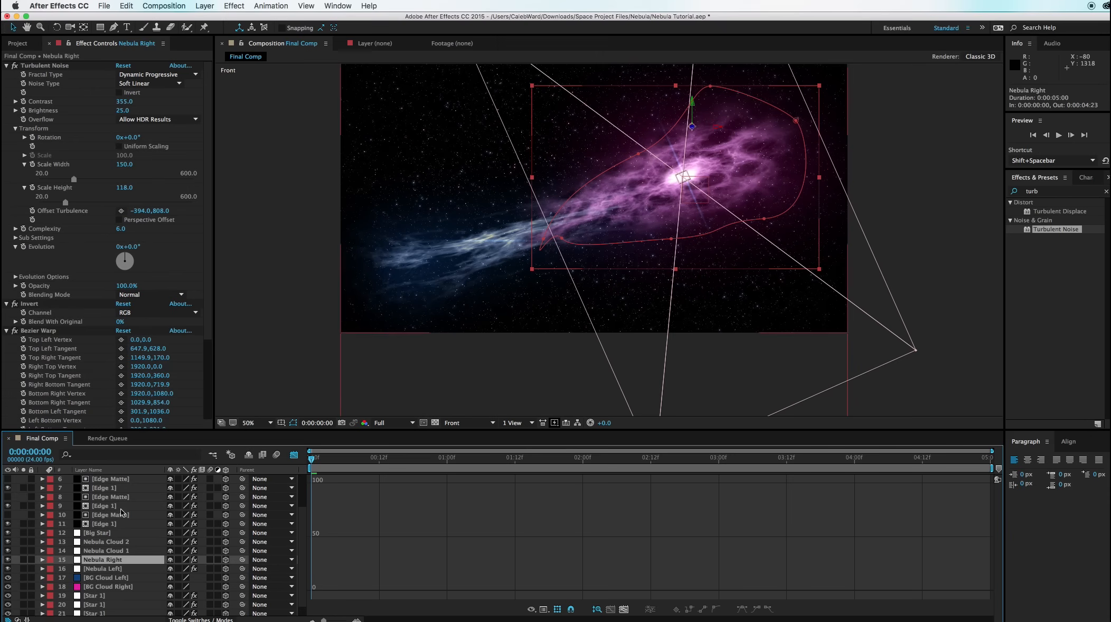
left_click_drag(962, 459, 1006, 451)
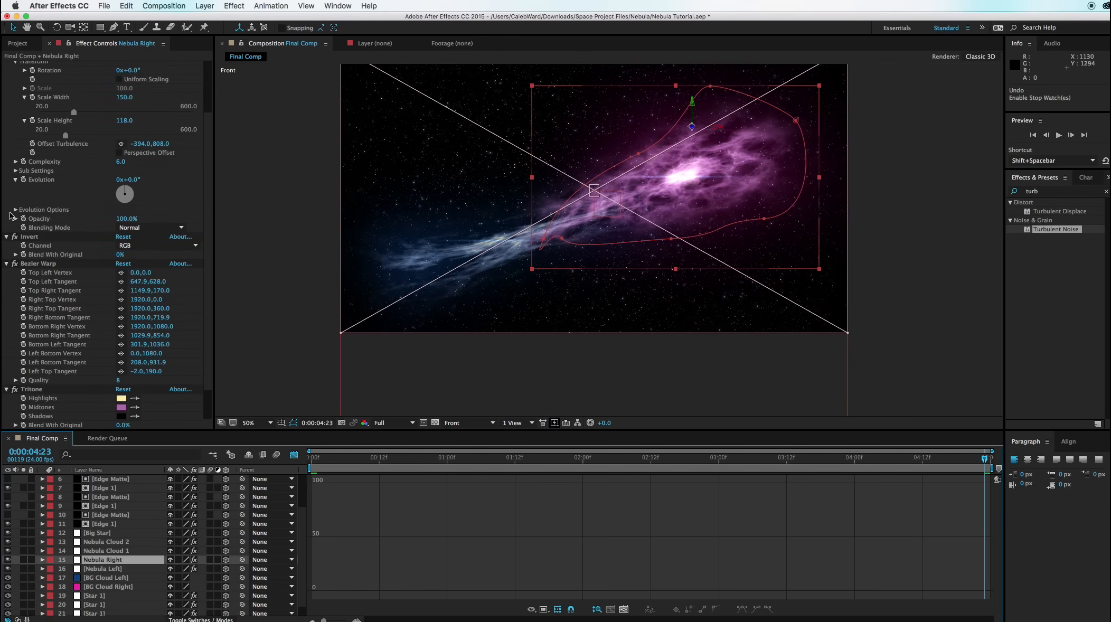
left_click_drag(23, 272, 23, 375)
left_click_drag(356, 462, 304, 459)
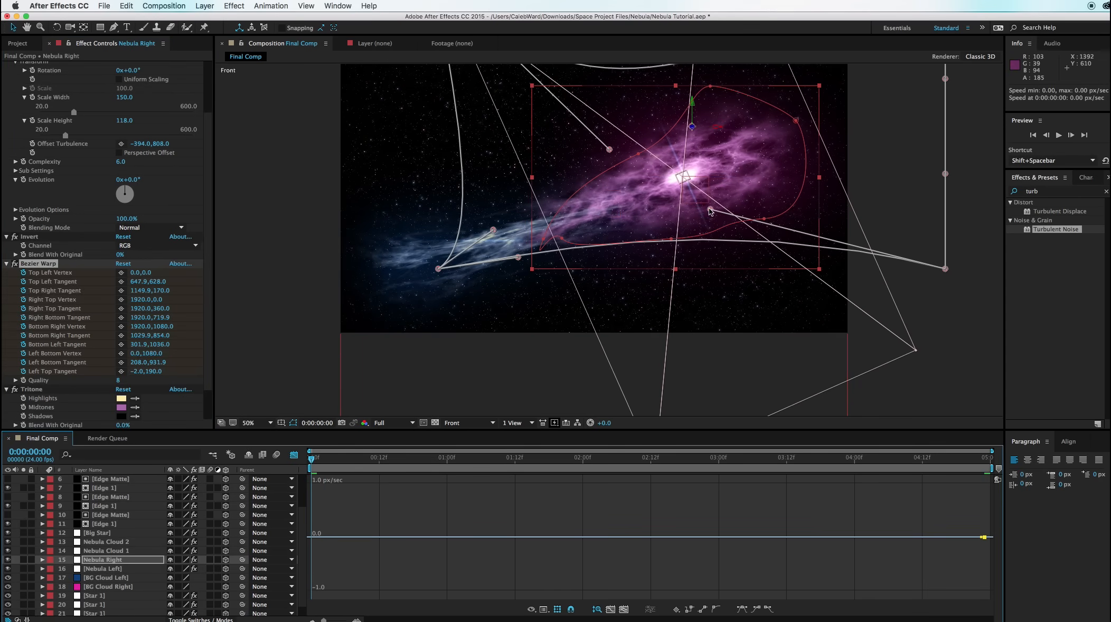
left_click_drag(716, 209, 759, 202)
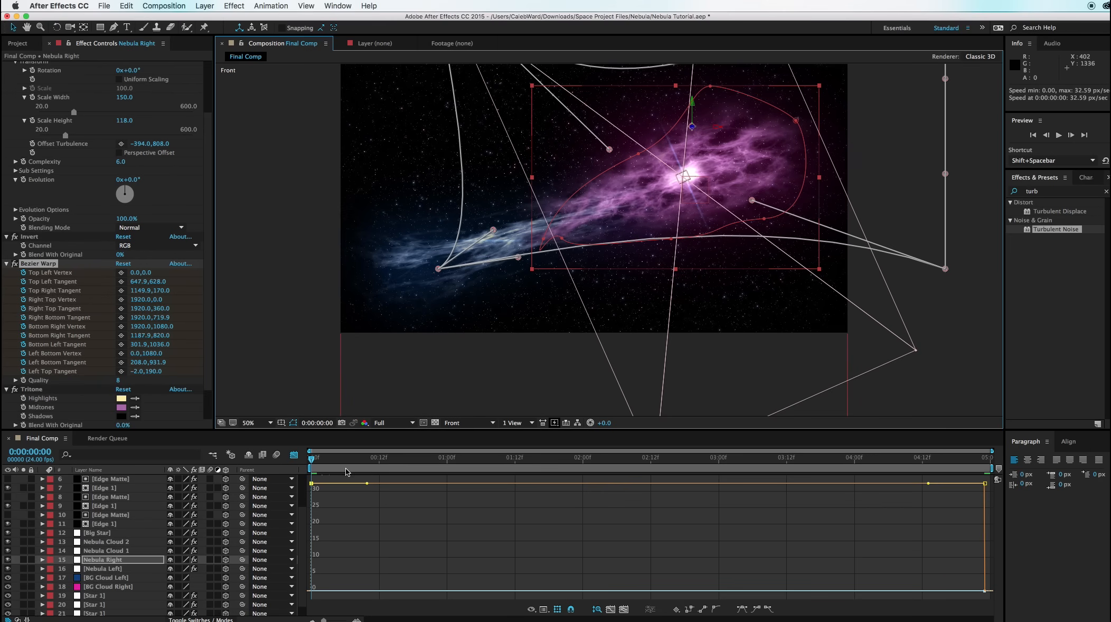
key("space")
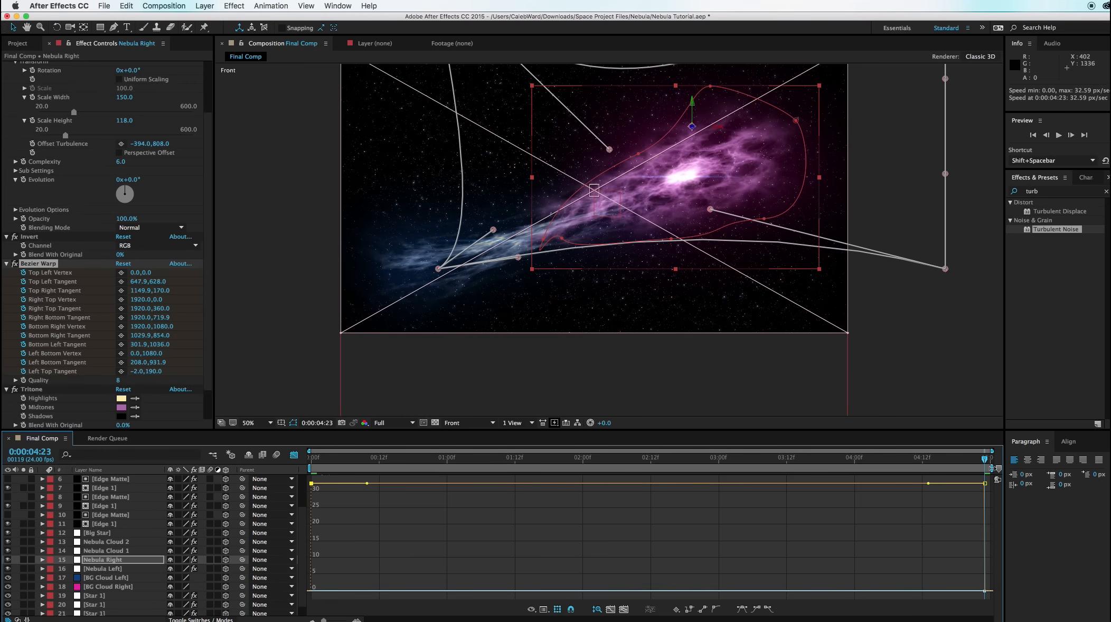
Return to the Active Camera view and scrub through the whole composition to check the warping nebula.
left_click(455, 426)
left_click(457, 434)
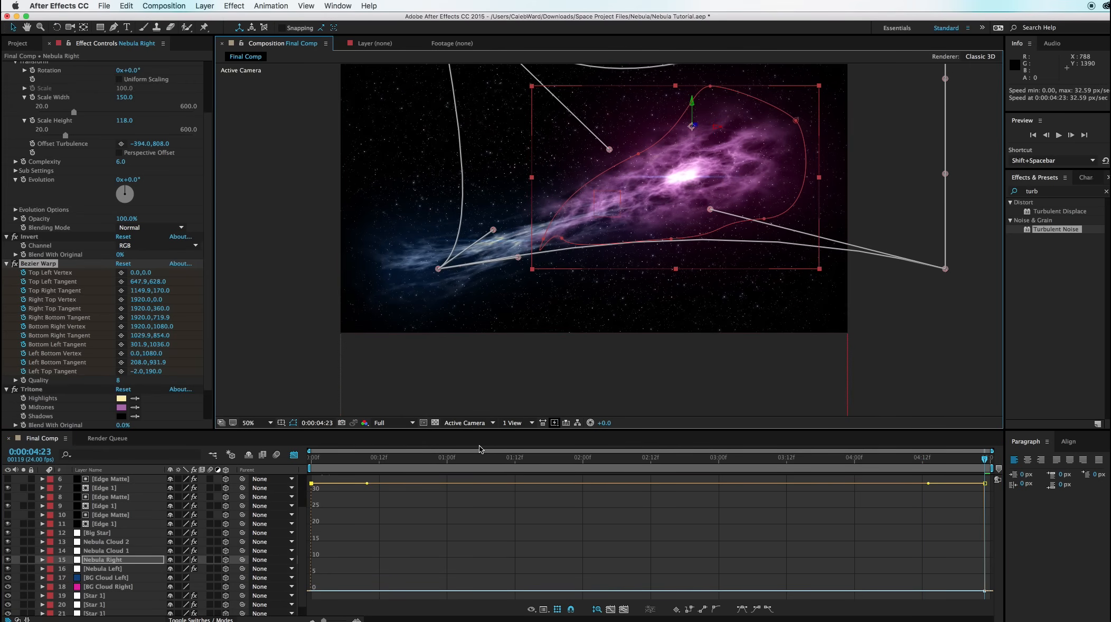
left_click_drag(316, 458, 973, 478)
left_click(699, 277)
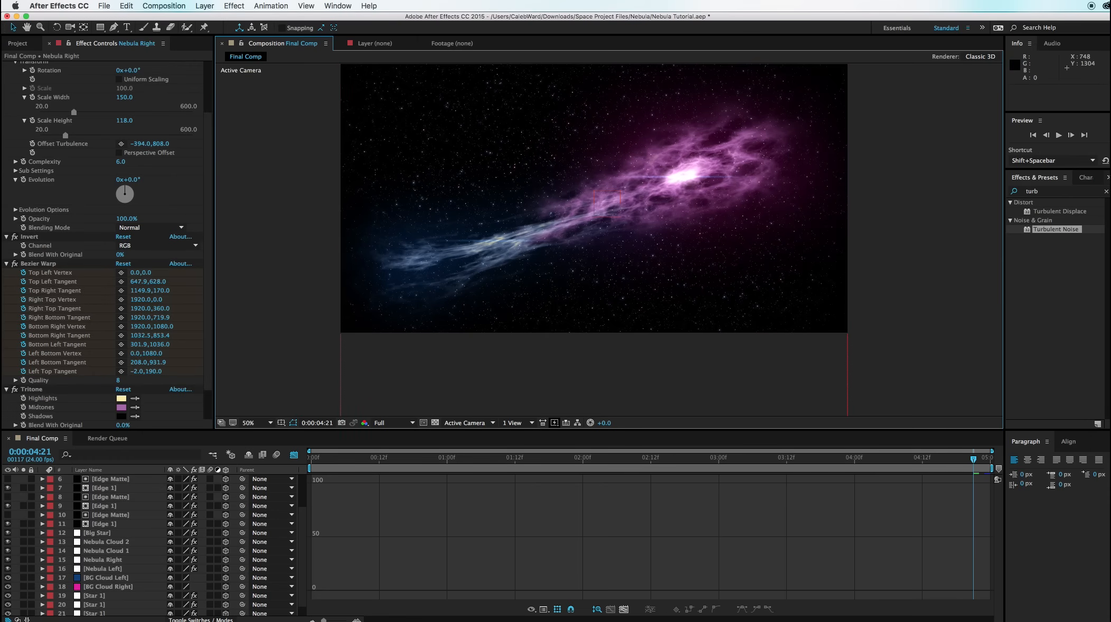
Push the three Star 1 layers back together to a Z position of about 10095.
scroll(111, 584, "down", 1)
left_click(111, 584)
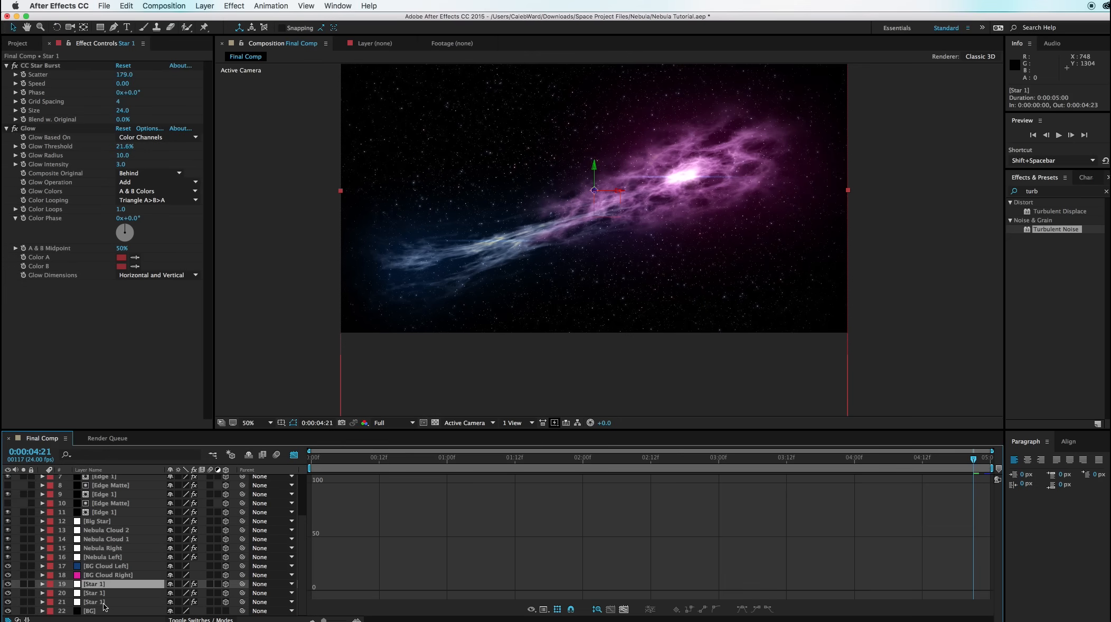
left_click(104, 603, "shift")
key("p")
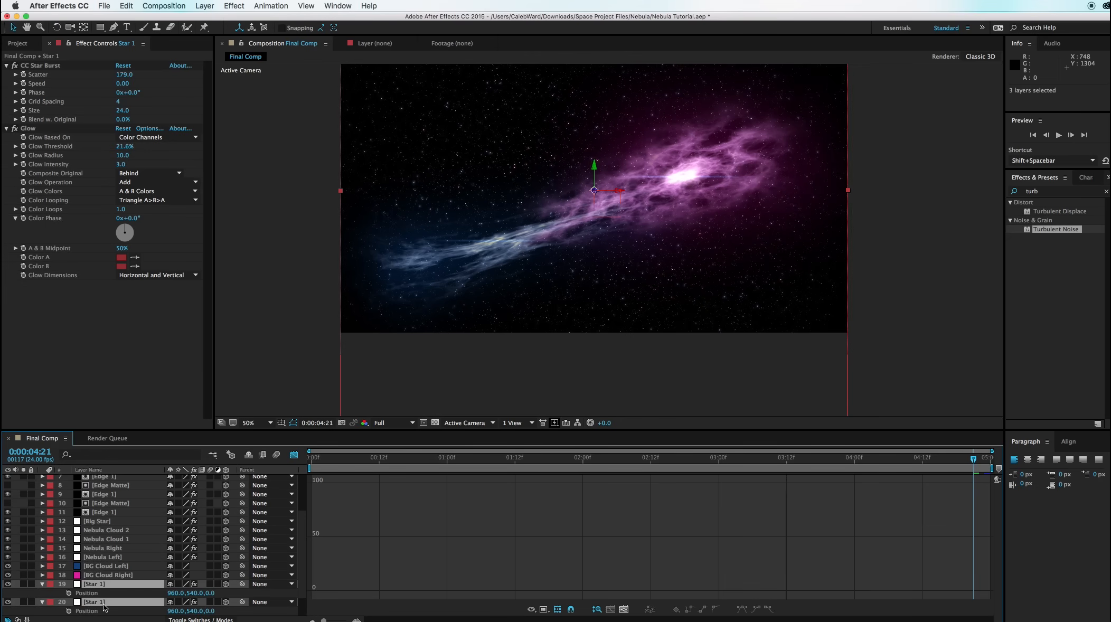
left_click_drag(217, 592, 749, 526)
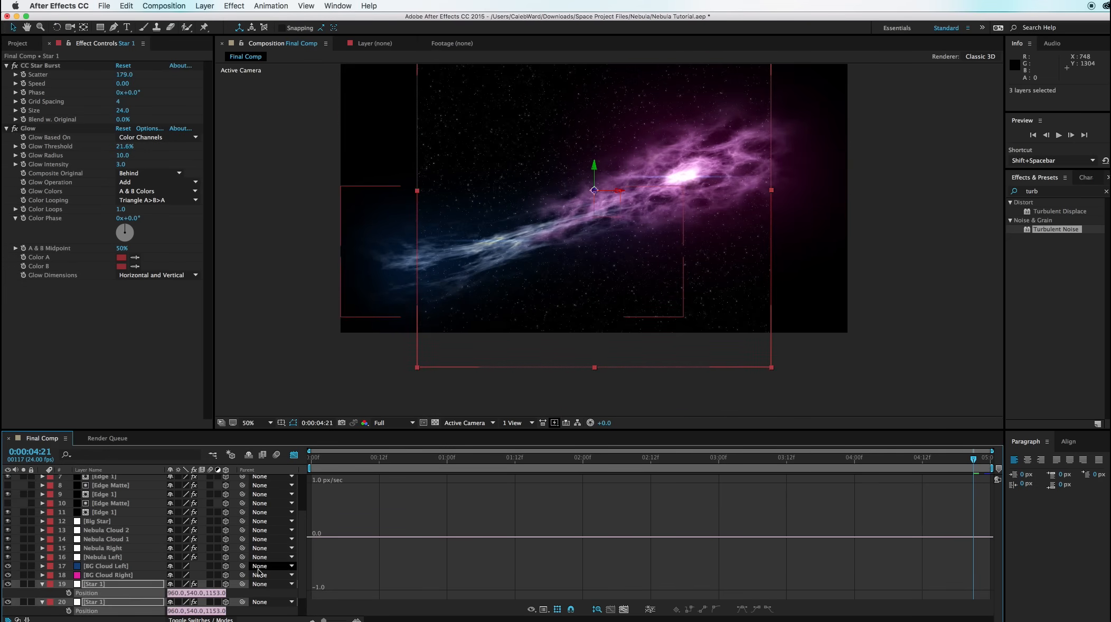
left_click_drag(216, 593, 769, 554)
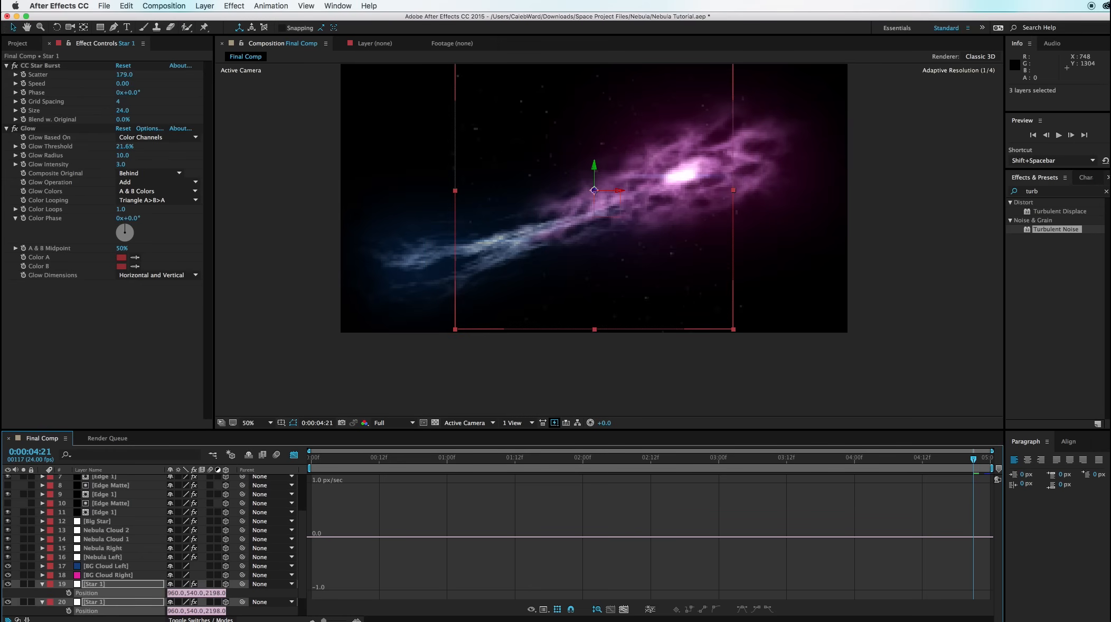
left_click_drag(218, 593, 1091, 342)
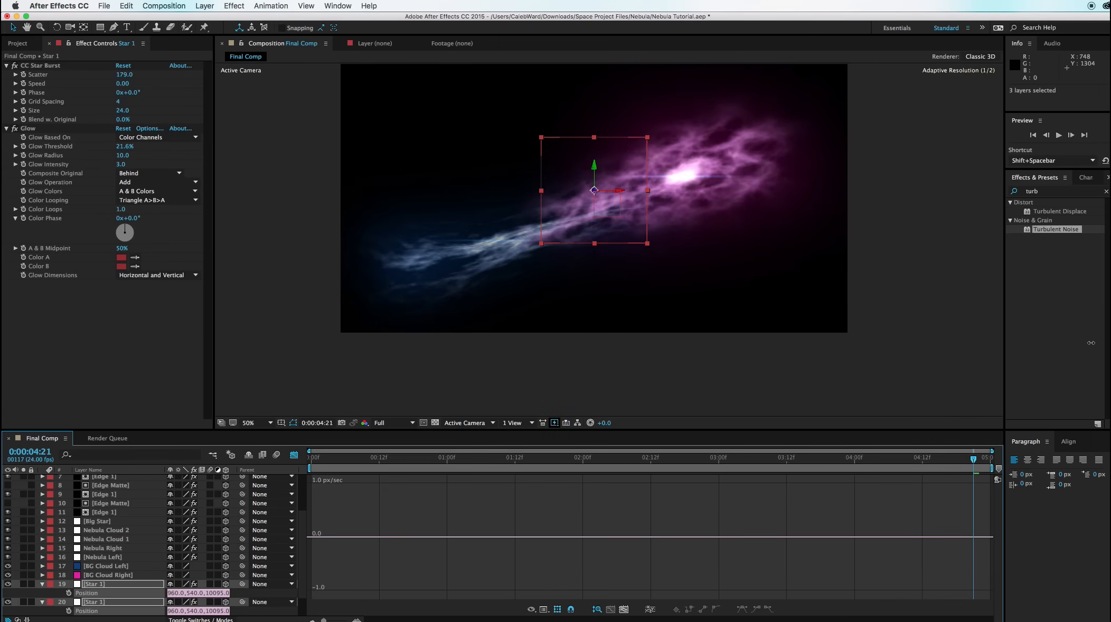
Scale the three Star 1 layers up to 513% and scrub through the composition to check the star field.
key("s")
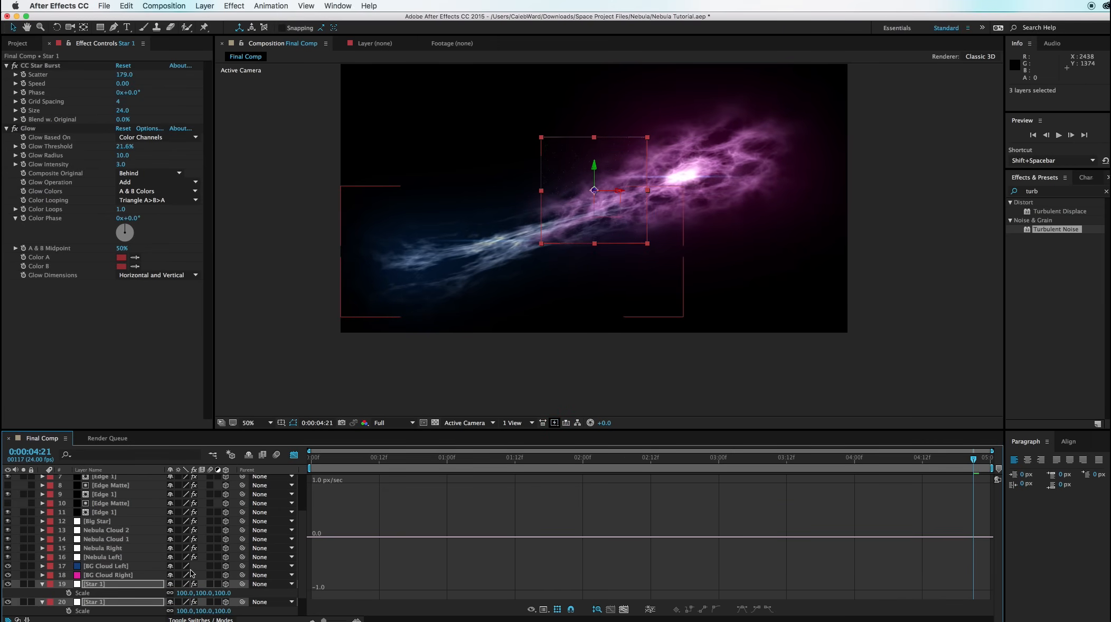
left_click_drag(201, 592, 365, 529)
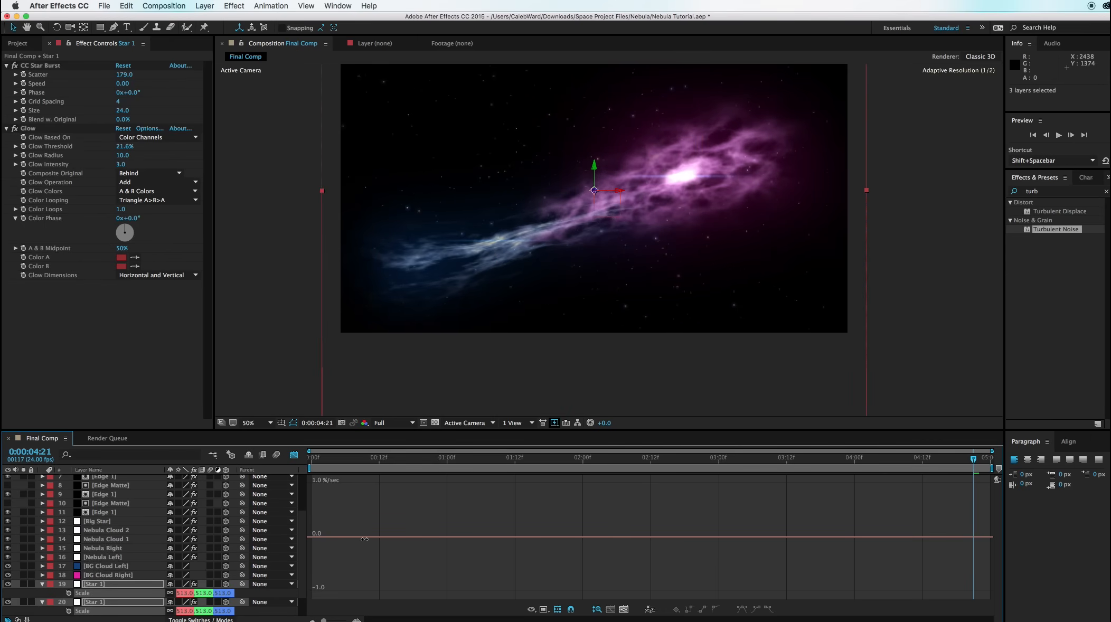
left_click(947, 345)
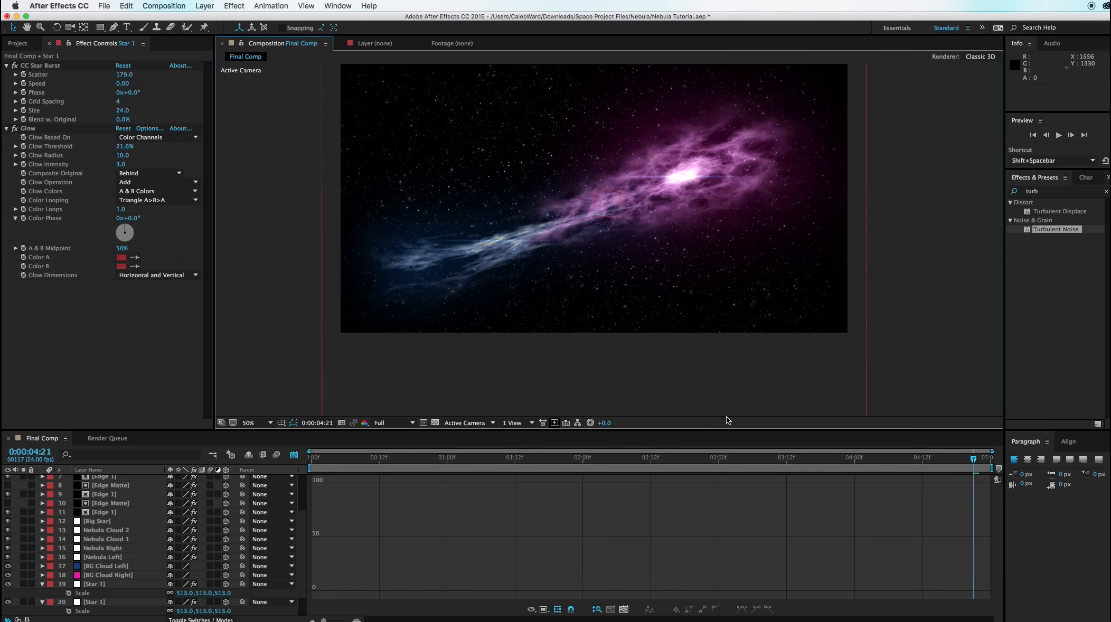
left_click_drag(790, 458, 470, 460)
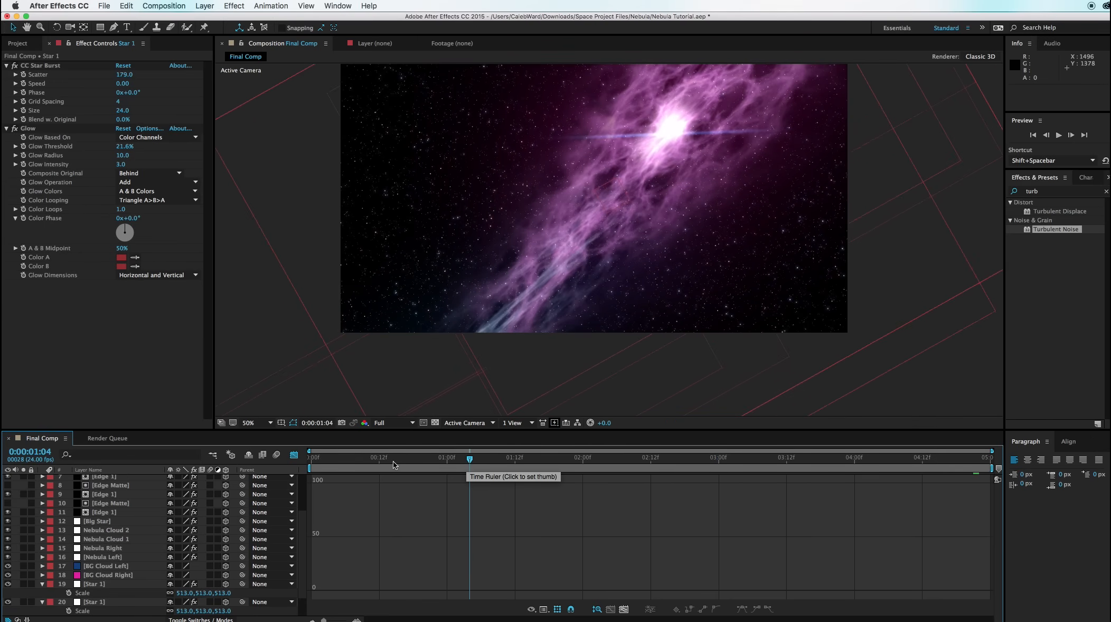
left_click_drag(394, 461, 977, 500)
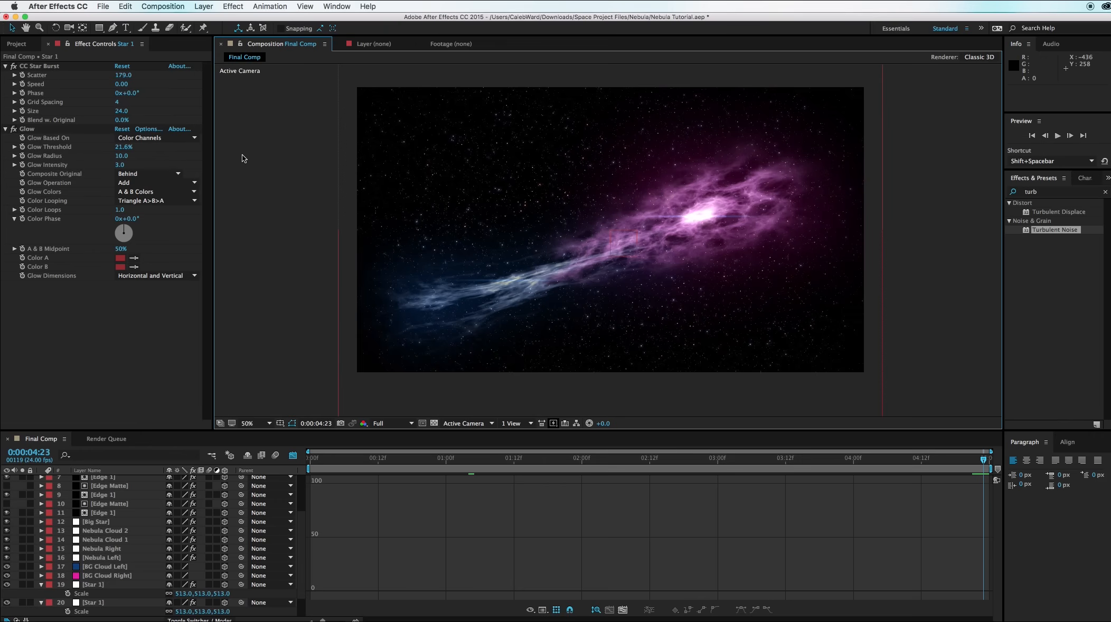
Add a new adjustment layer above all the others and name it Glow.
left_click(204, 7)
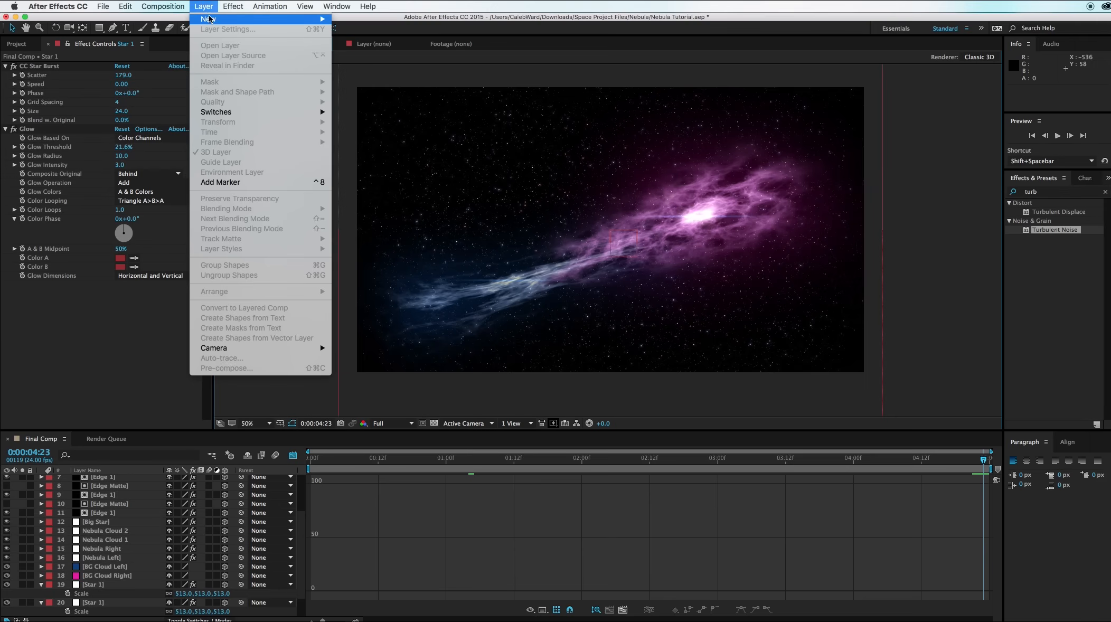
mouse_move(211, 19)
left_click(398, 83)
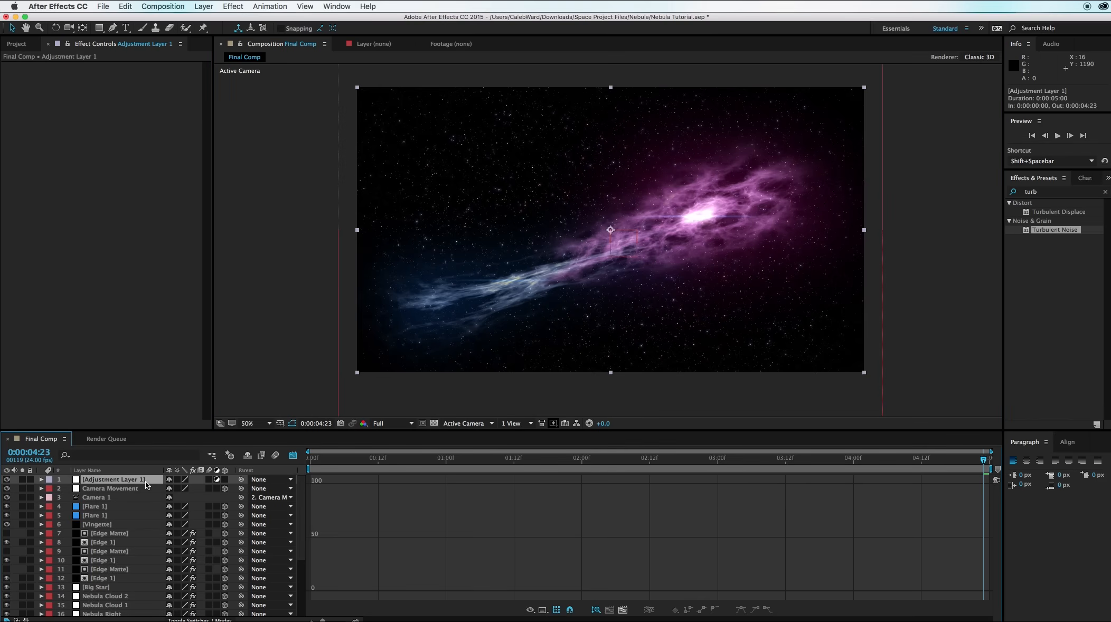
key("Return")
type("Glow")
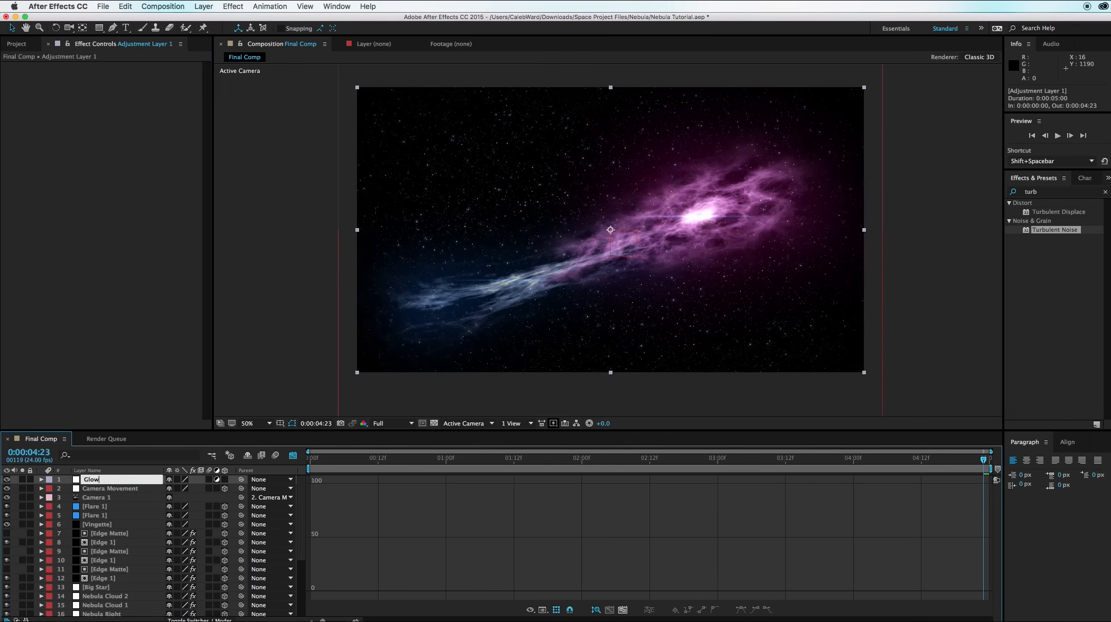
left_click(914, 233)
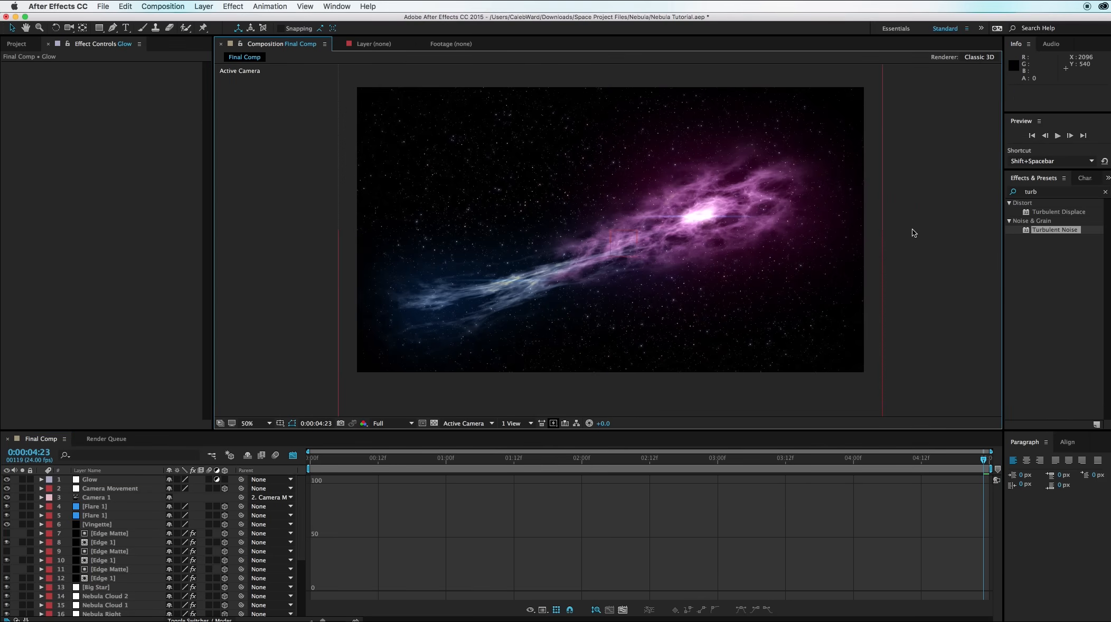
Apply the Glow effect to the Glow adjustment layer with a radius of 64 and a threshold of about 64.3%.
left_click(1048, 192)
type("G")
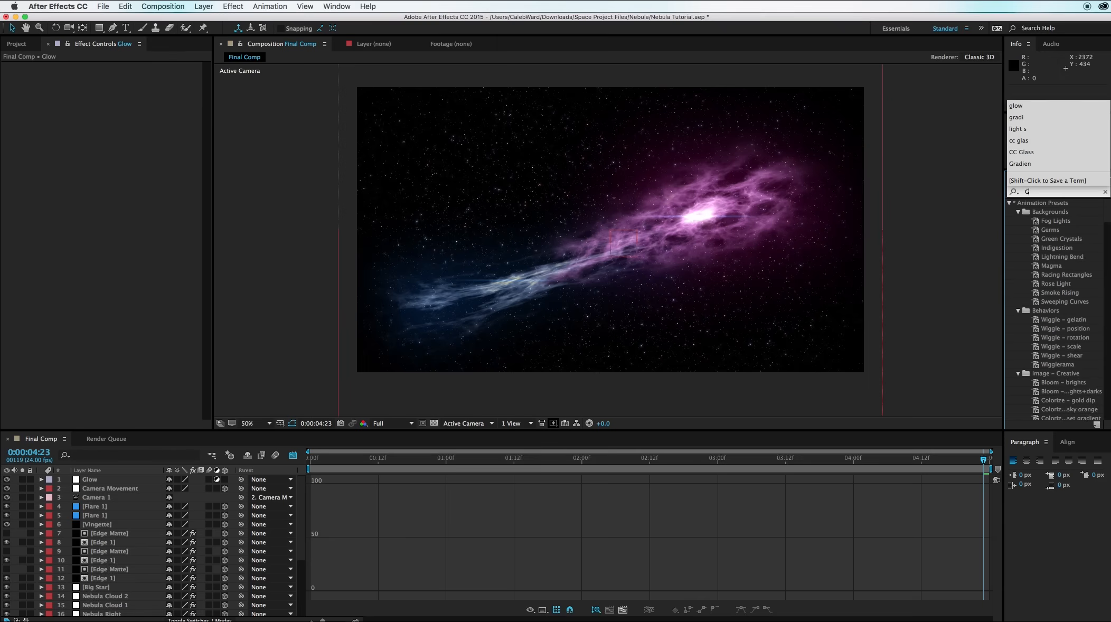
type("low")
left_click_drag(1039, 238, 113, 480)
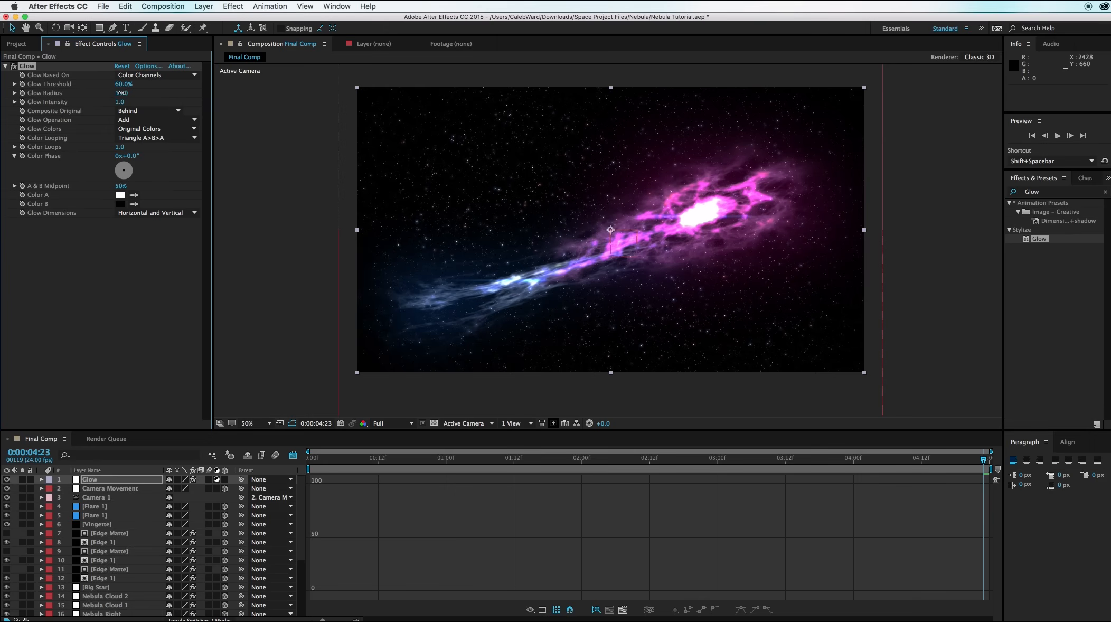
left_click_drag(121, 93, 160, 103)
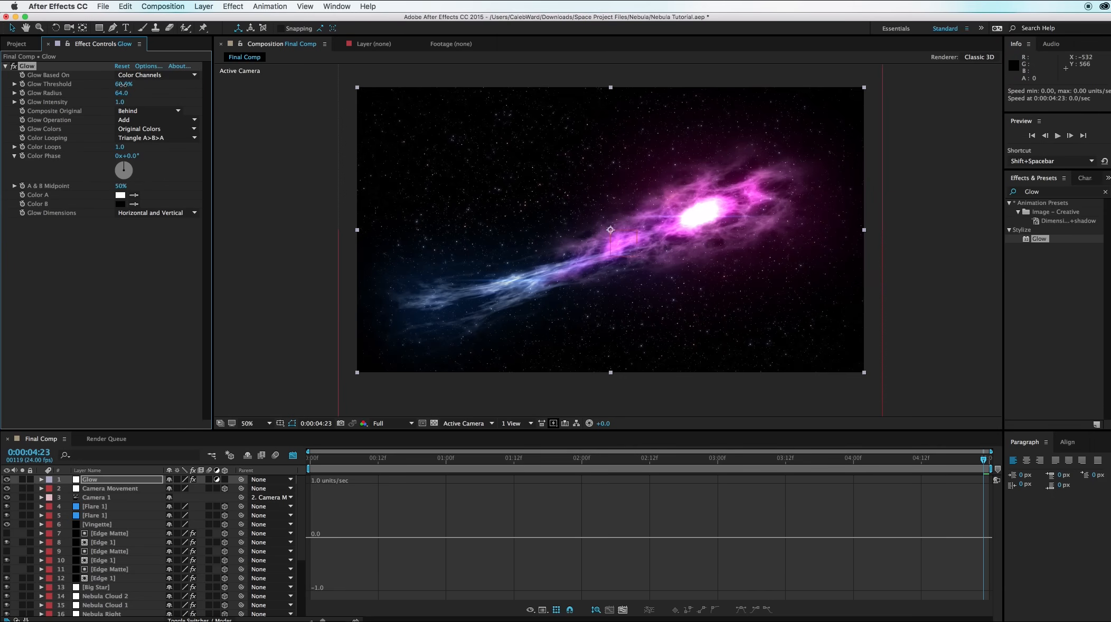
mouse_move(122, 85)
left_mouse_down()
mouse_move(138, 87)
mouse_move(125, 88)
left_mouse_up()
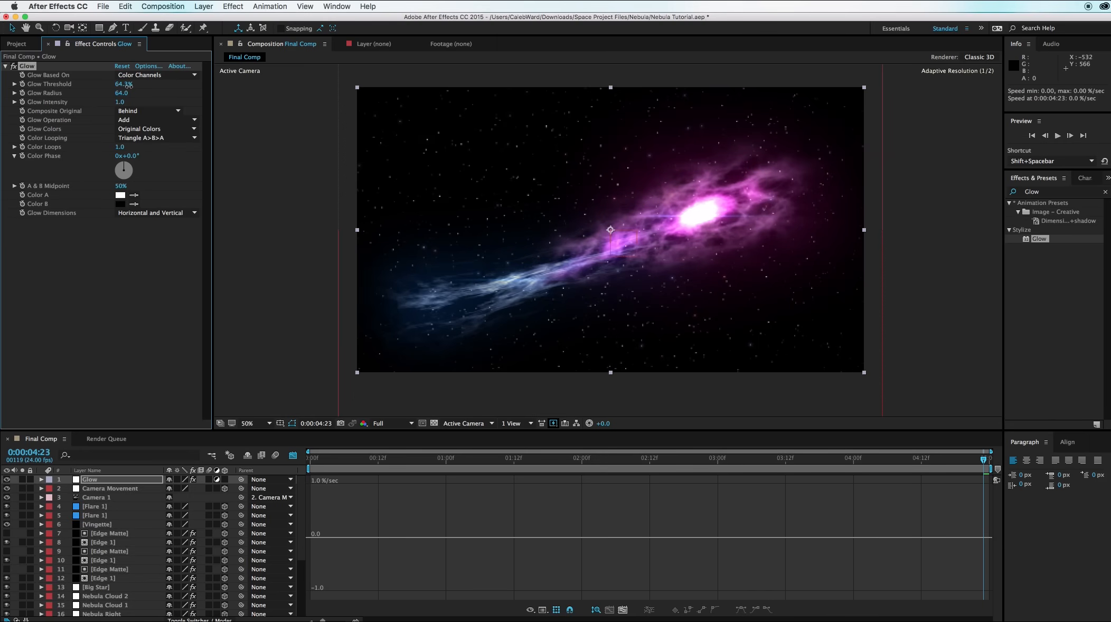
left_click(655, 299)
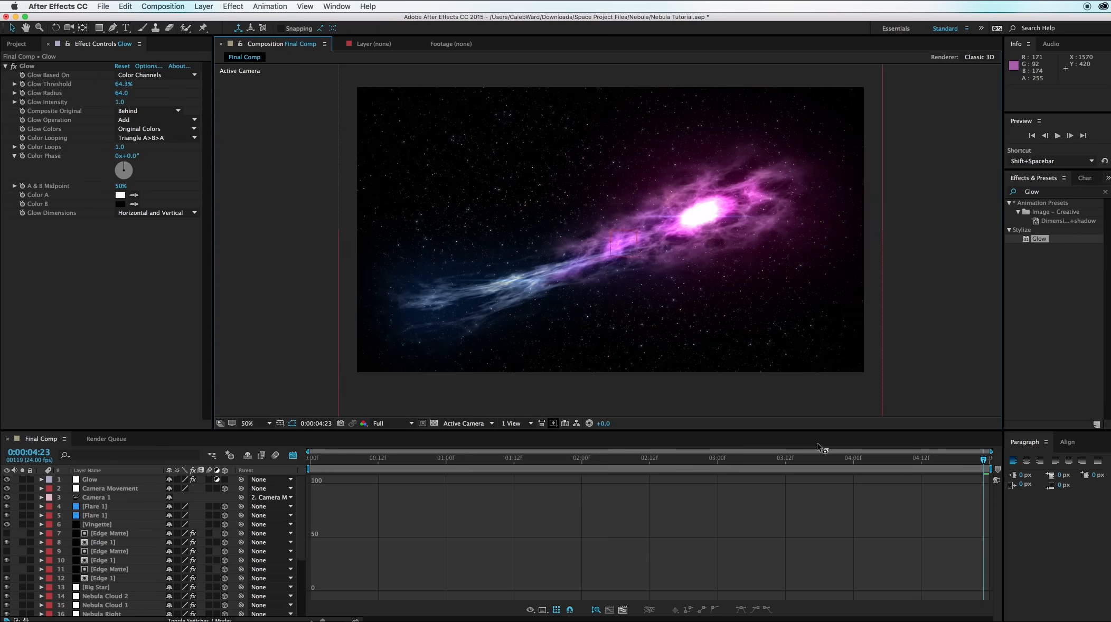
Create a 1920 x 1920 px solid named Overlay and make it a 3D layer.
key("super+y")
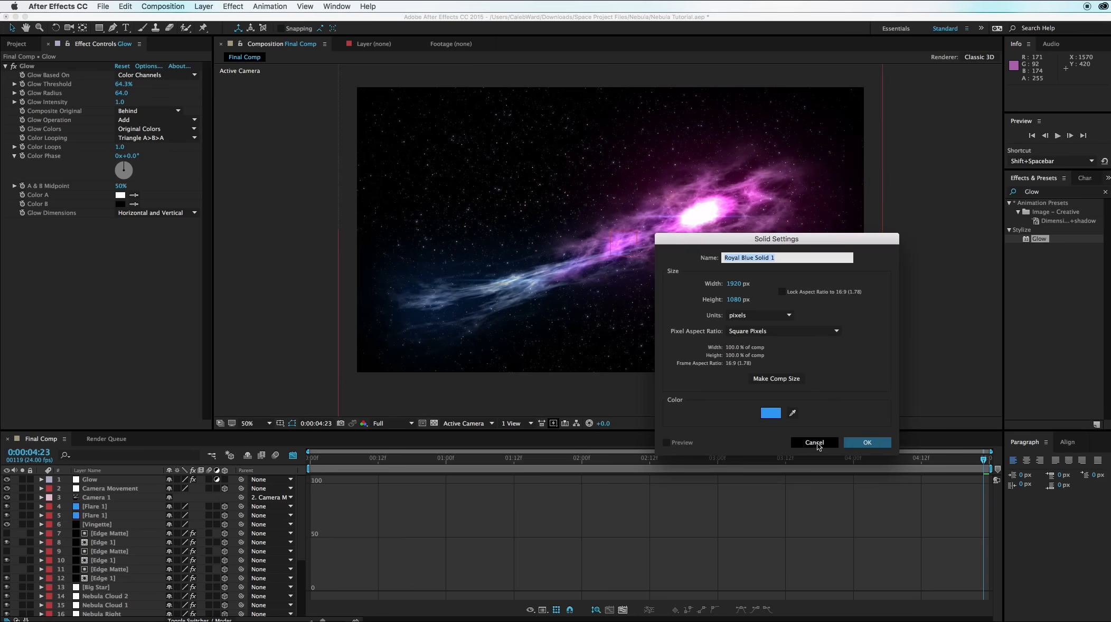
type("Overlay")
left_click(738, 299)
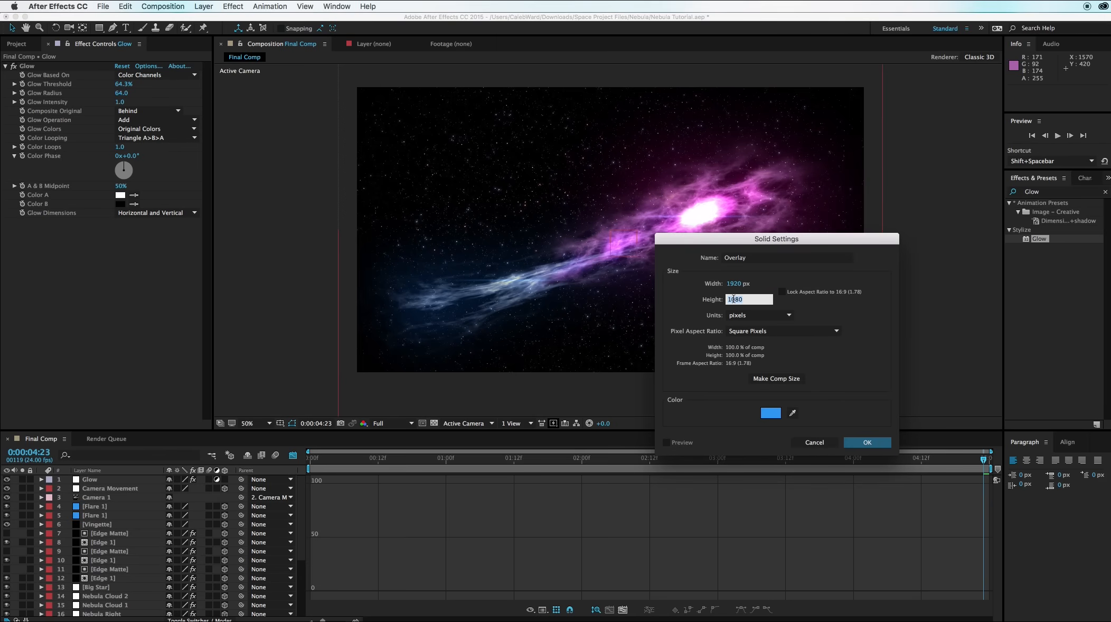
type("1920")
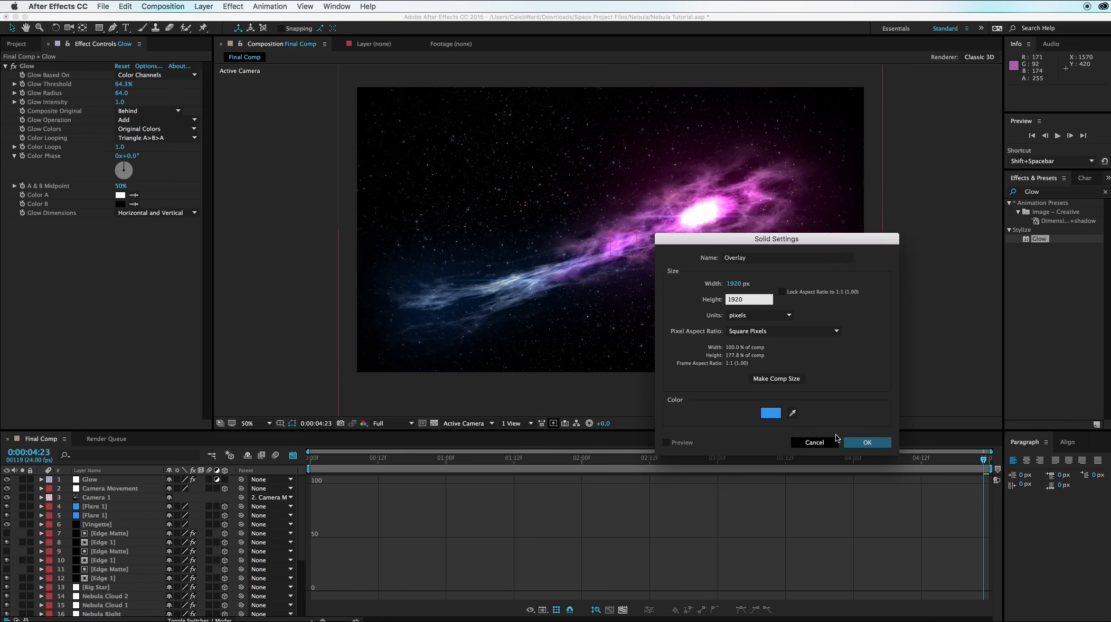
left_click(876, 446)
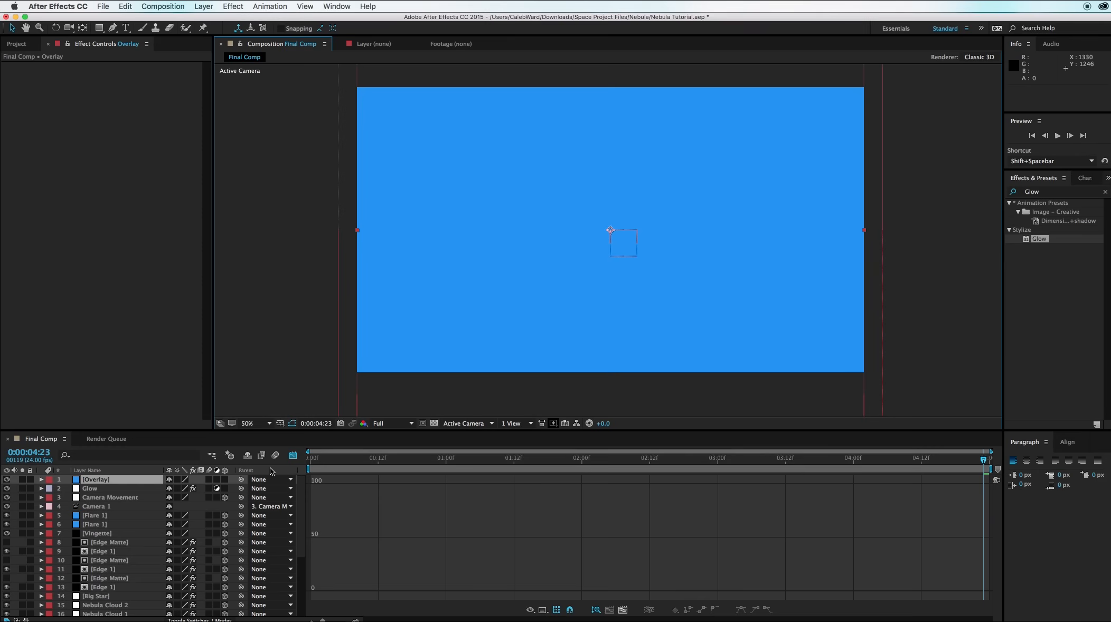
left_click(224, 480)
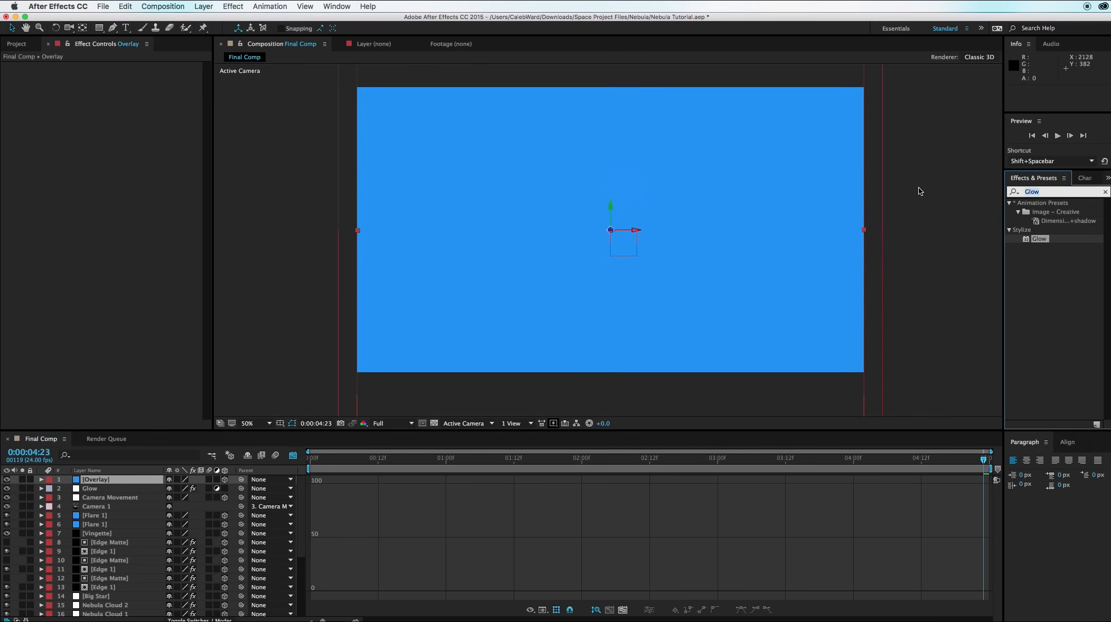
Apply Gradient Ramp to the Overlay solid and set the layer's blending mode to Overlay.
type("gradien")
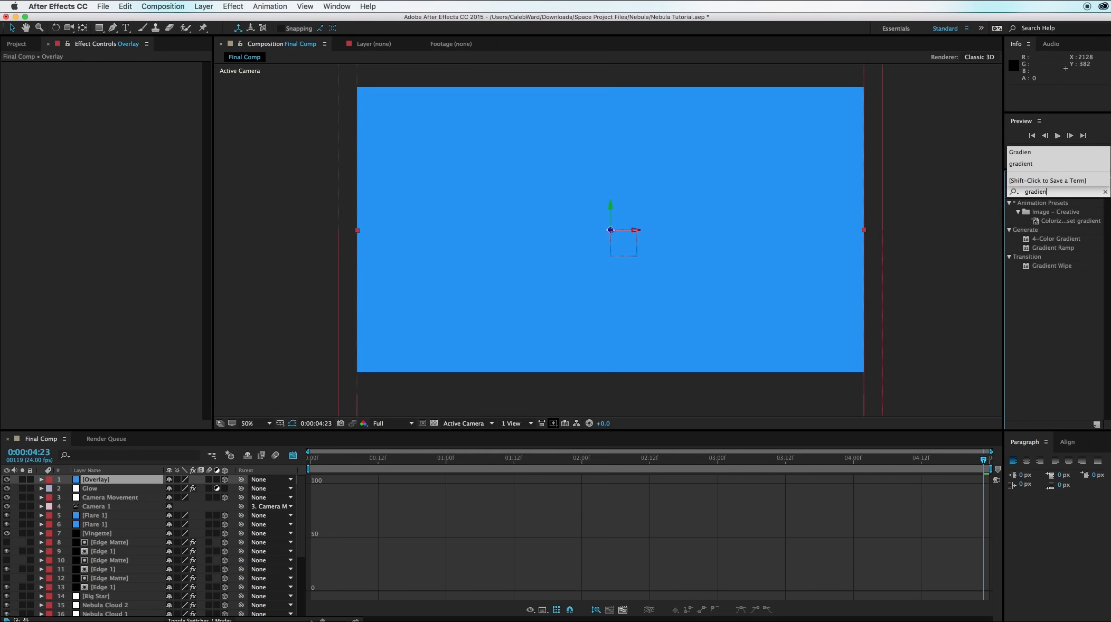
left_click_drag(1055, 248, 711, 286)
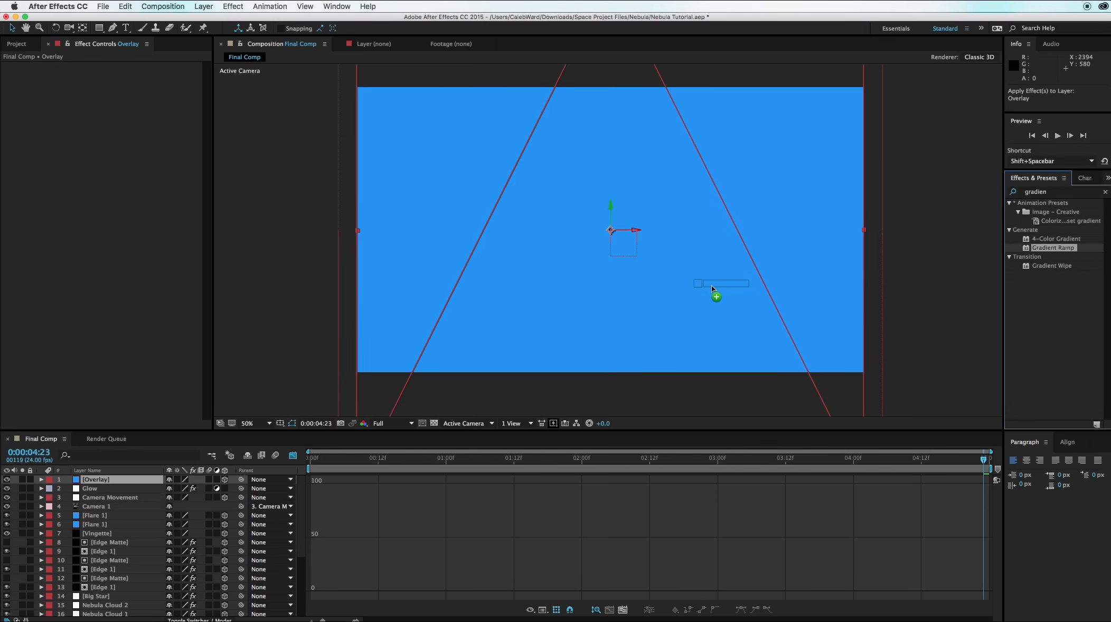
left_click_drag(310, 385, 312, 384)
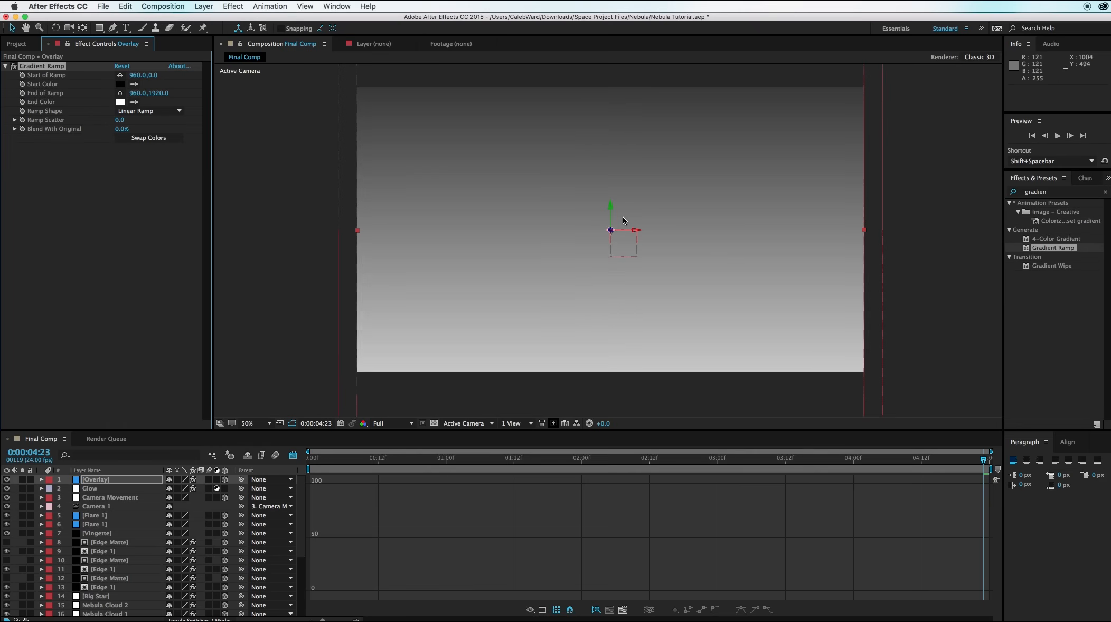
left_click_drag(630, 207, 595, 203)
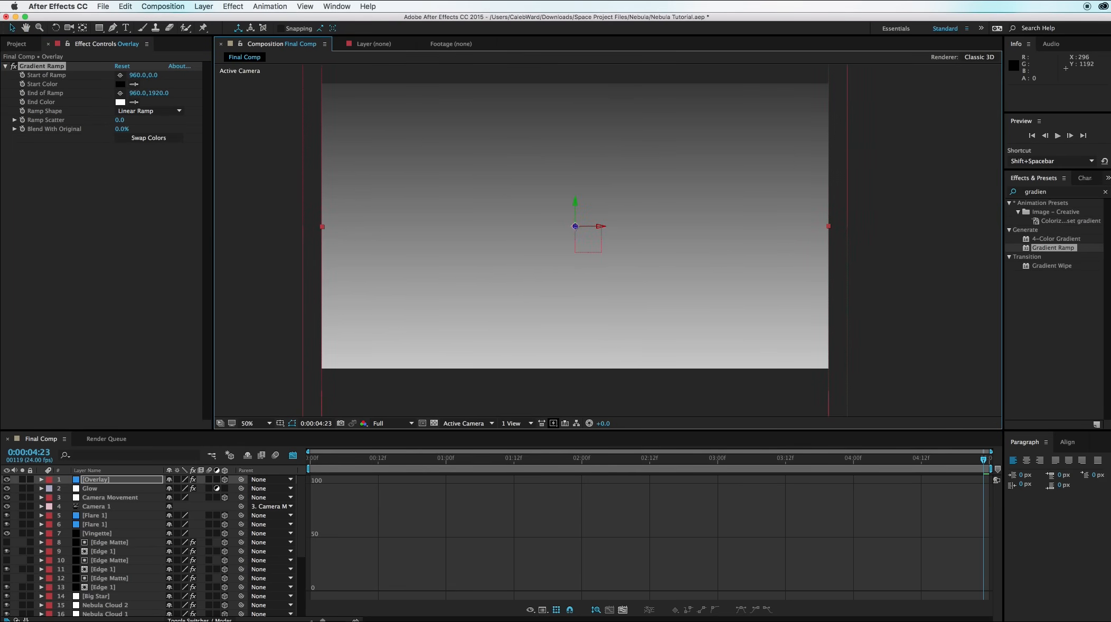
left_click(201, 619)
left_click(181, 480)
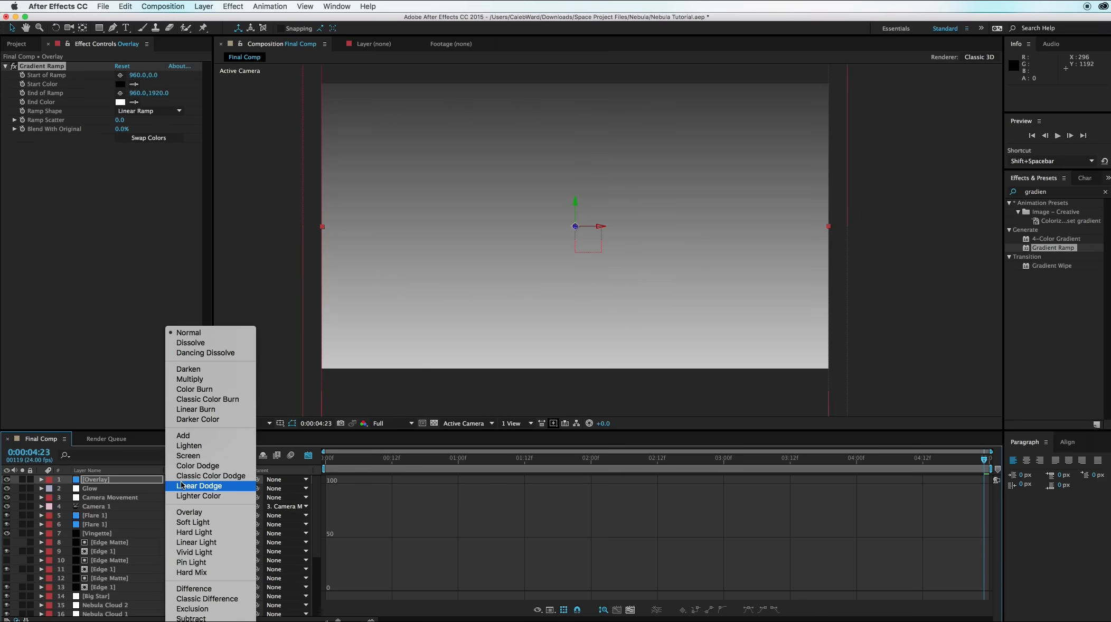
left_click(204, 514)
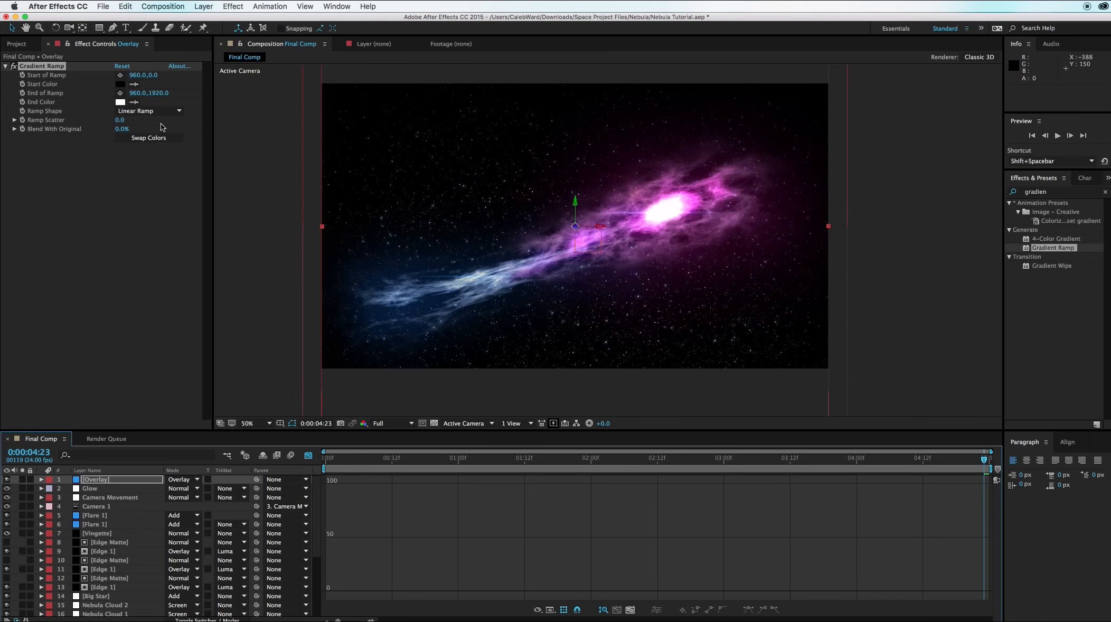
Place the ramp's start on the bright pink core at about 1306, 904 and its end on the blue tail at about 362, 1264.
left_click(120, 75)
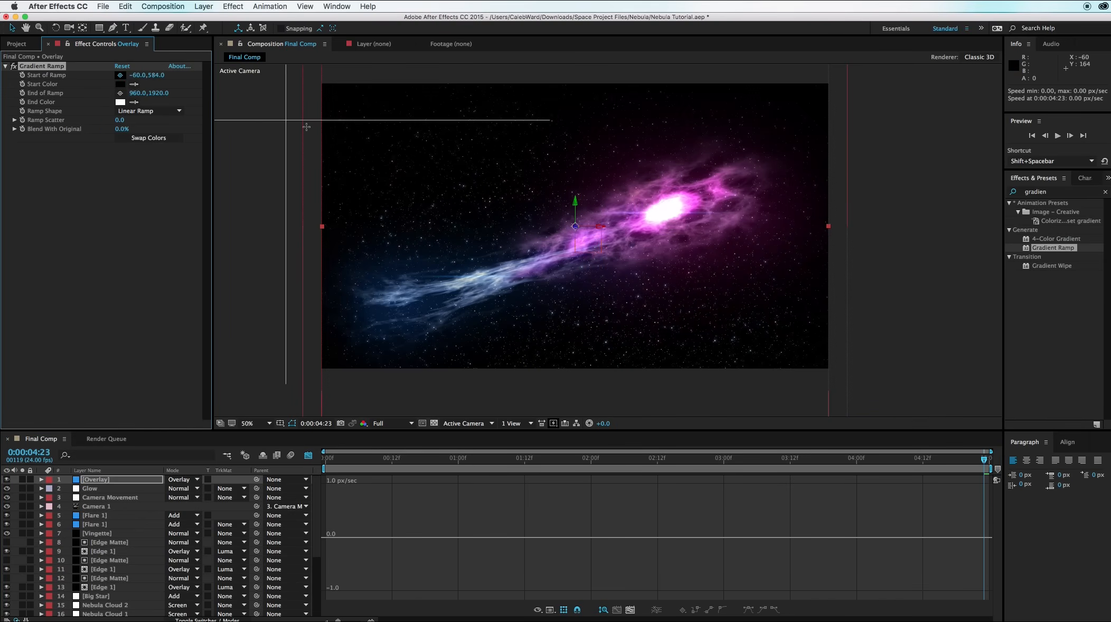
left_click(666, 212)
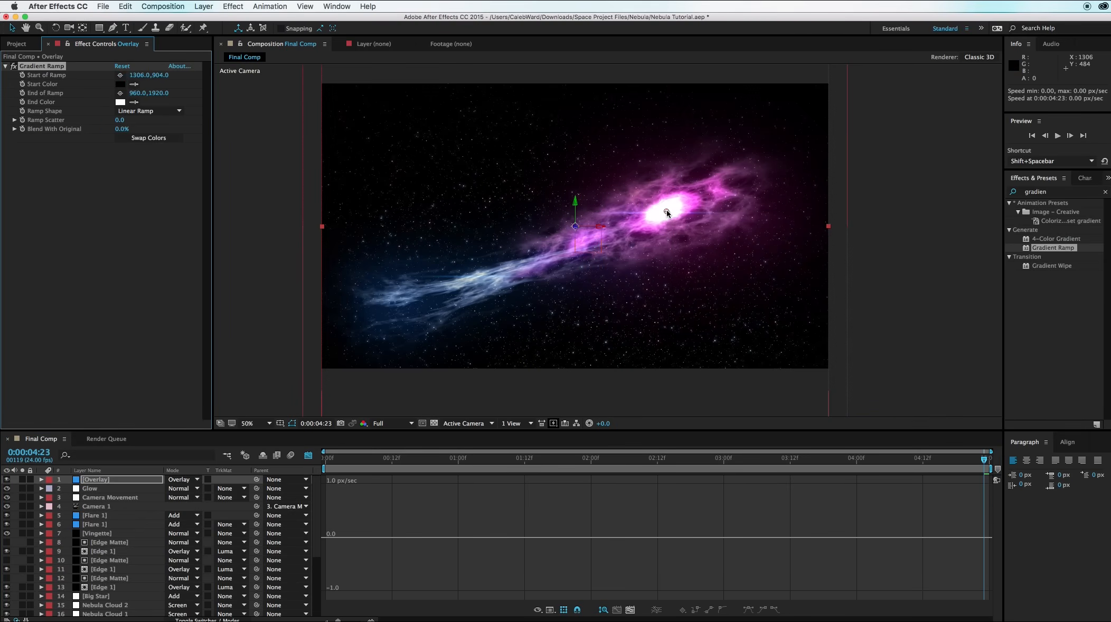
left_click(120, 93)
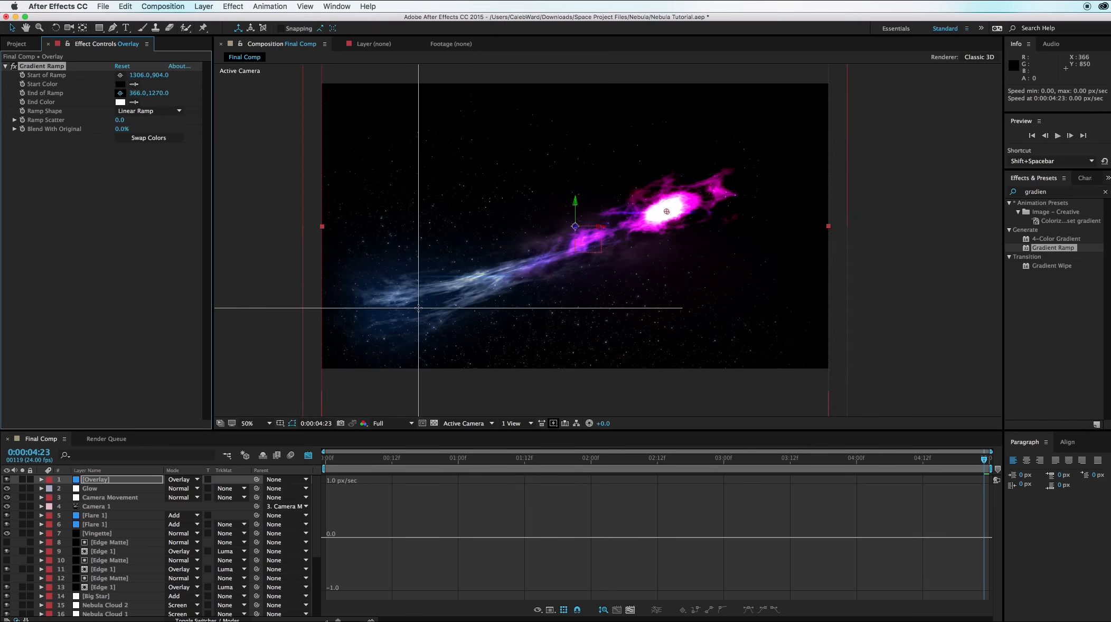
left_click(417, 306)
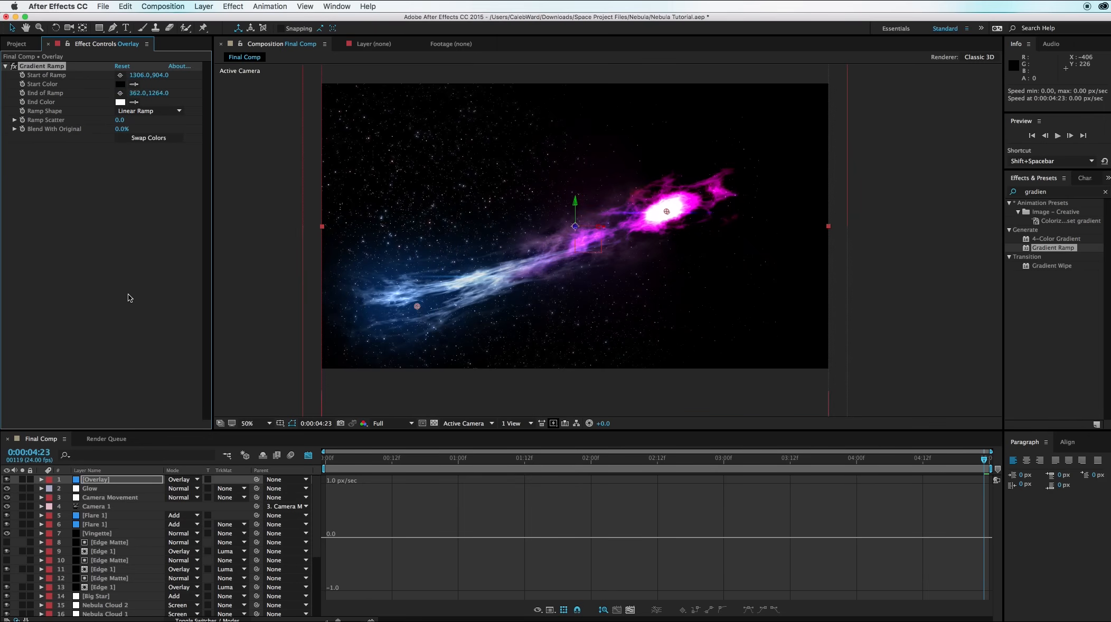
Set the Gradient Ramp's start color on the Overlay layer to purple 822E7E.
left_click(120, 85)
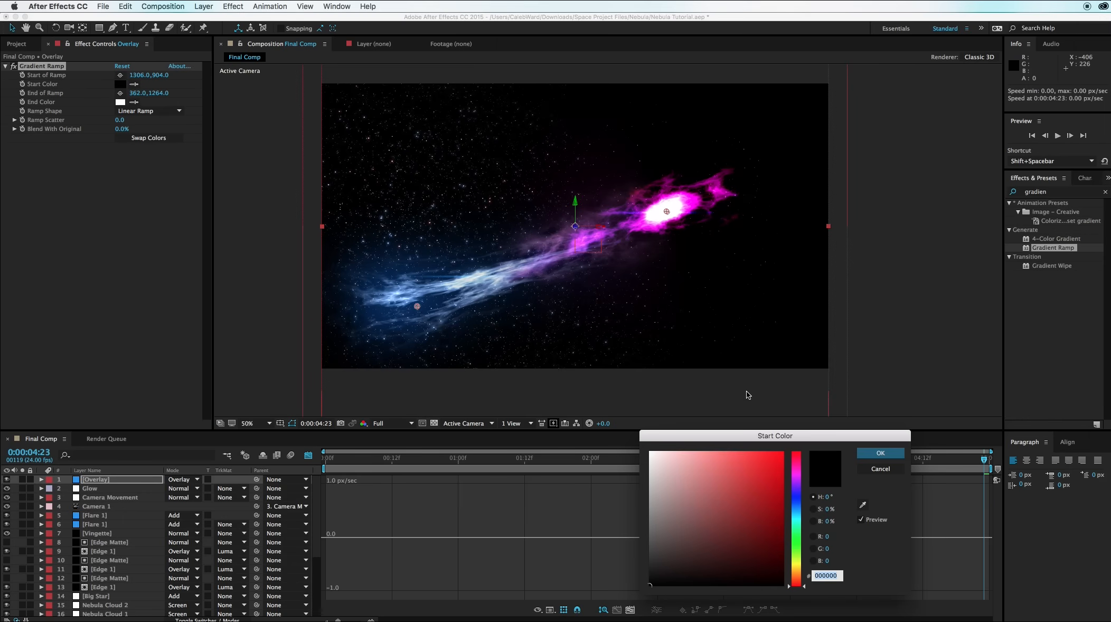
left_click_drag(801, 489, 801, 473)
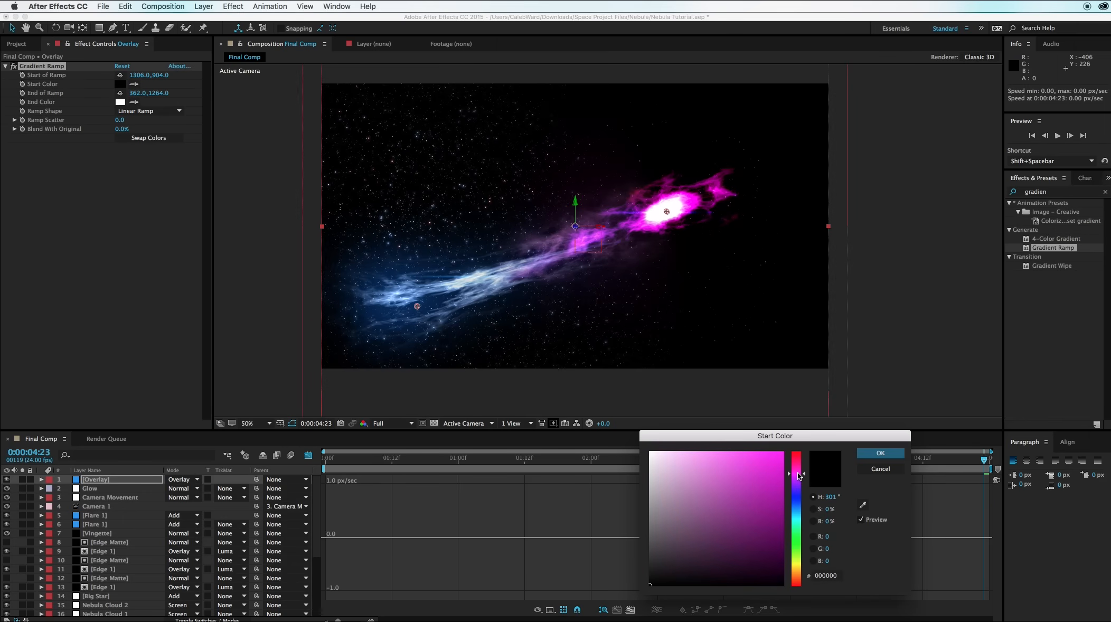
left_click(740, 529)
mouse_move(740, 529)
left_mouse_down()
mouse_move(714, 513)
mouse_move(736, 517)
left_mouse_up()
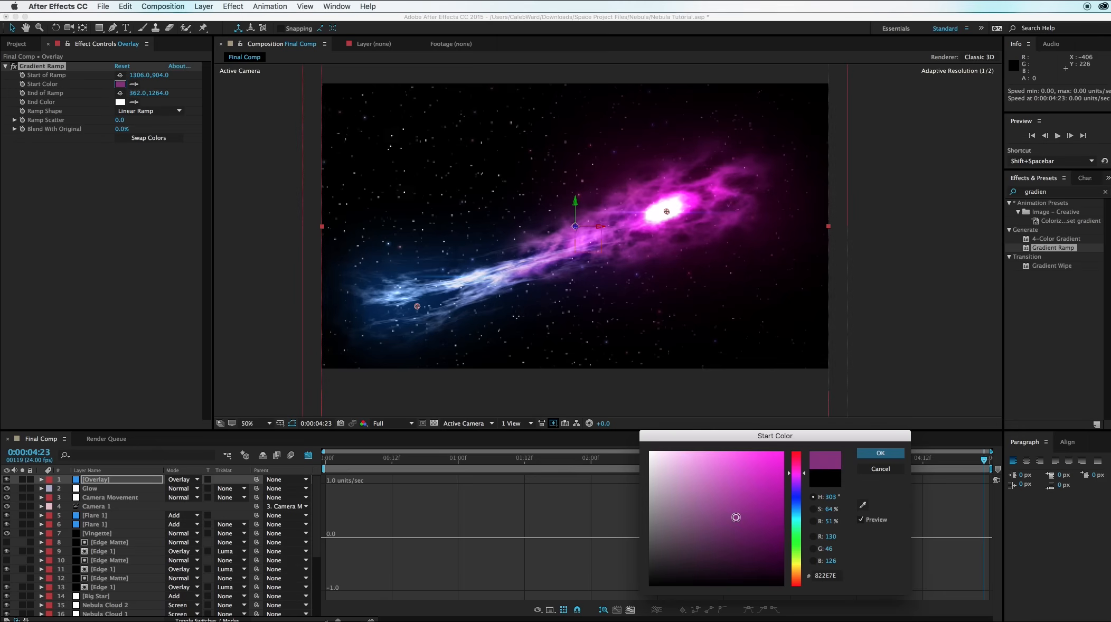
left_click(881, 454)
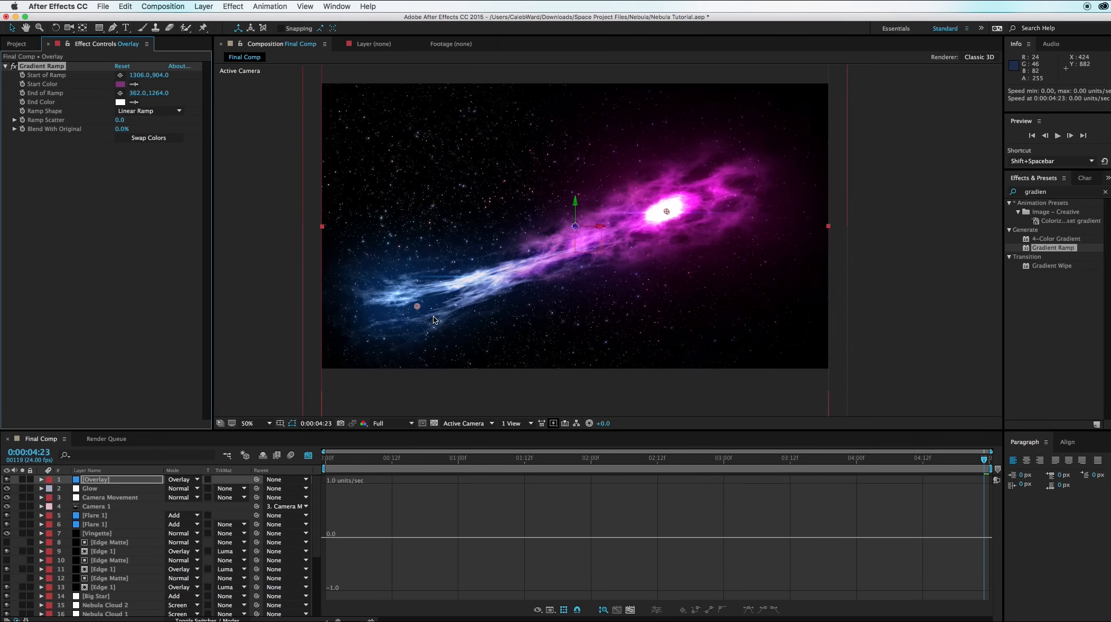
Set the Gradient Ramp's end color to blue 368FB1.
left_click(121, 103)
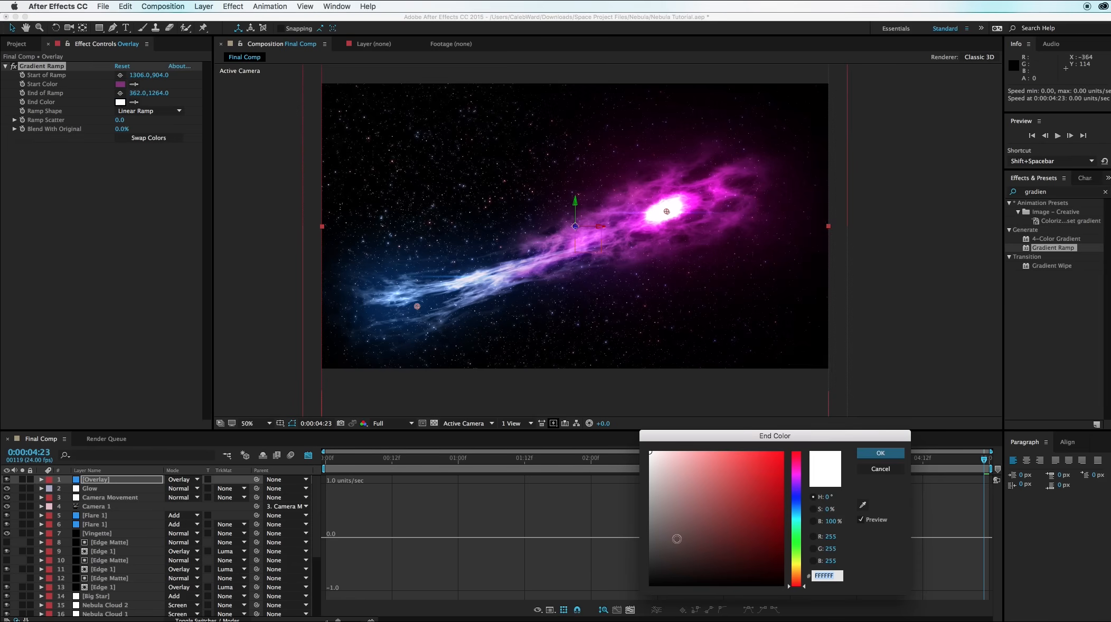
left_click(796, 515)
left_click_drag(731, 513, 743, 492)
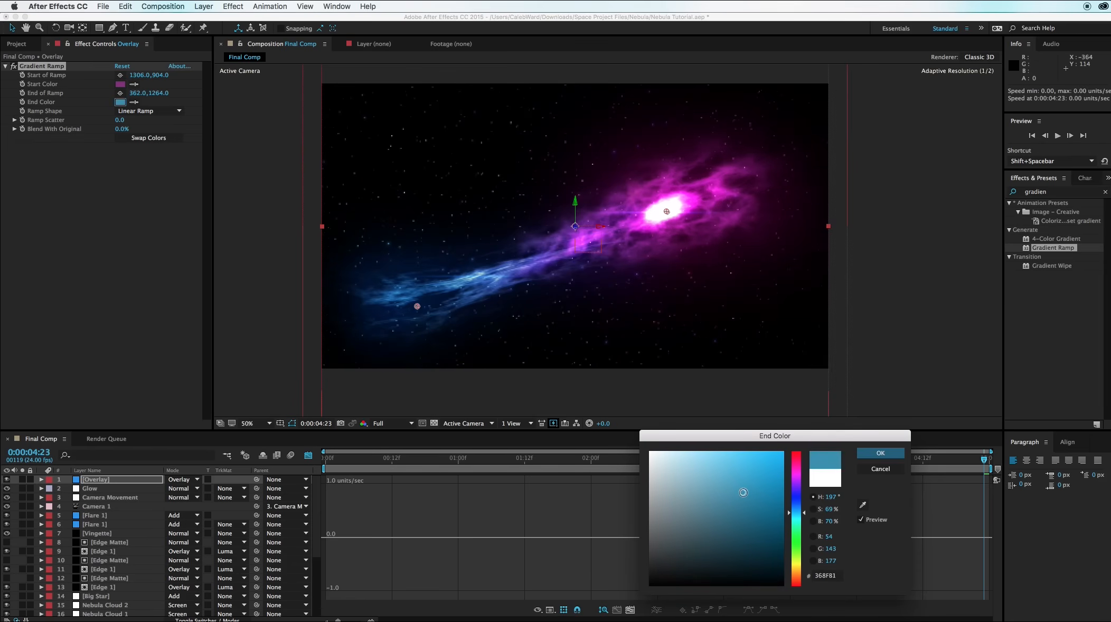
left_click(880, 454)
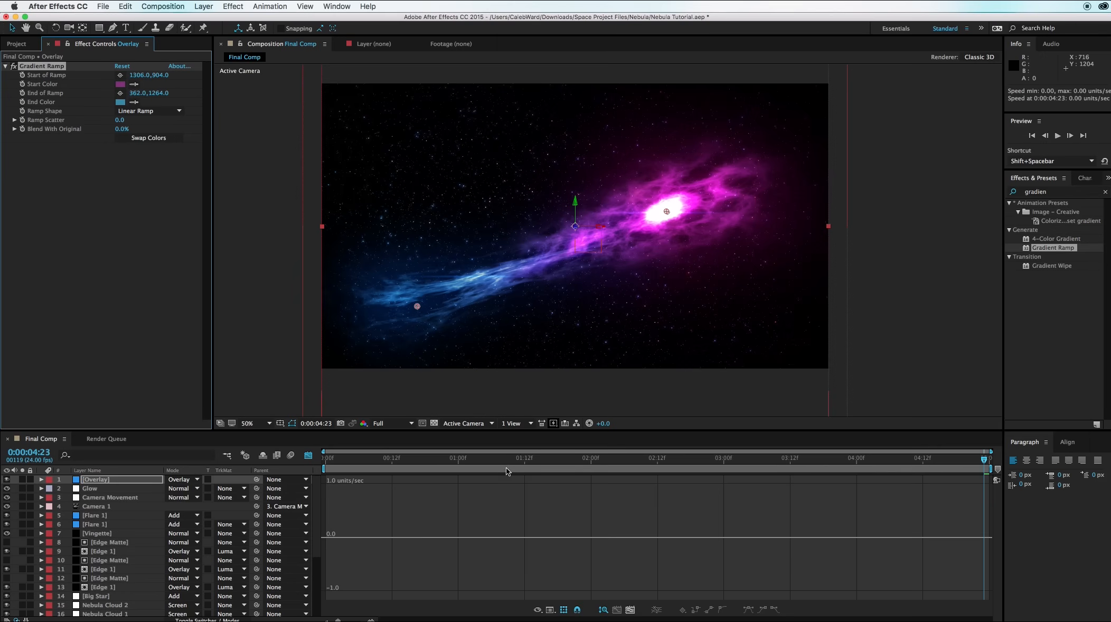
Reduce the Overlay layer's opacity to 50%.
key("t")
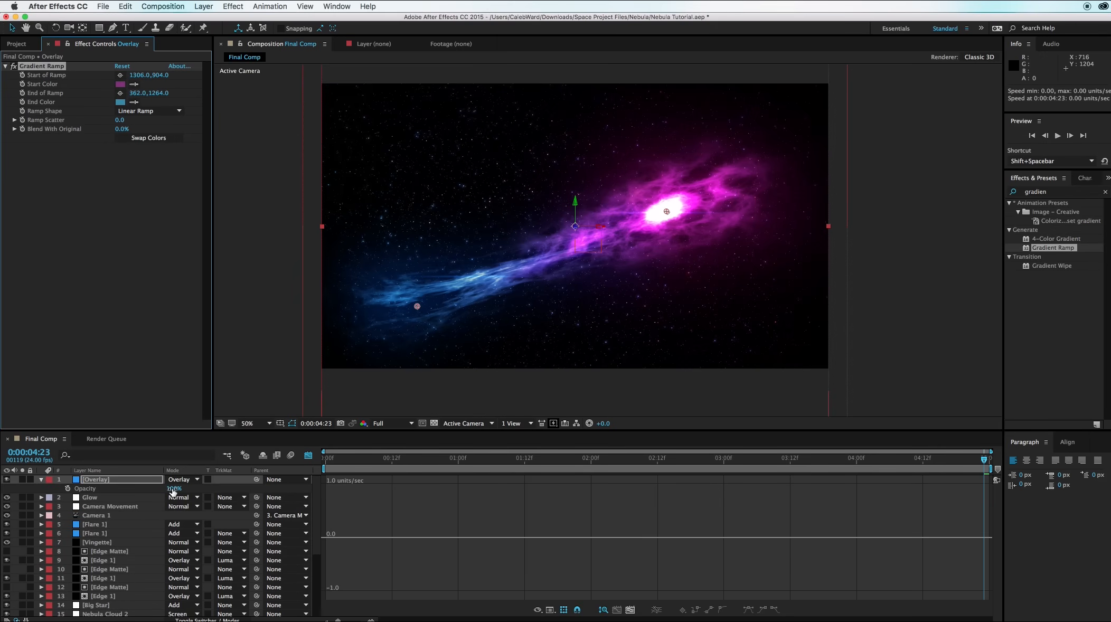
left_click_drag(172, 491, 98, 497)
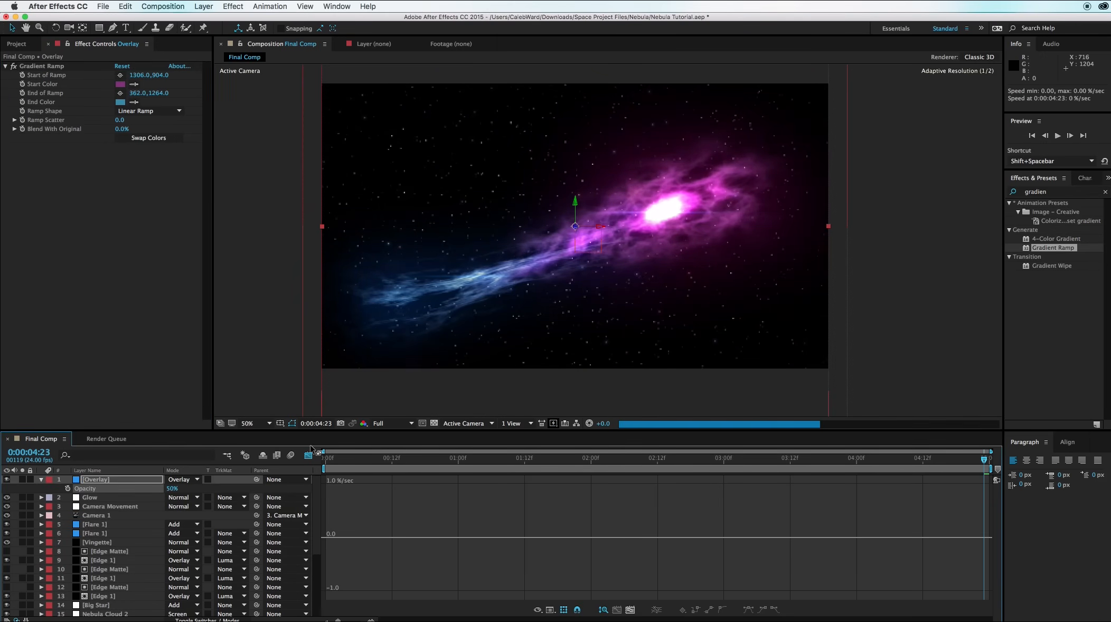
left_click_drag(596, 236, 570, 264)
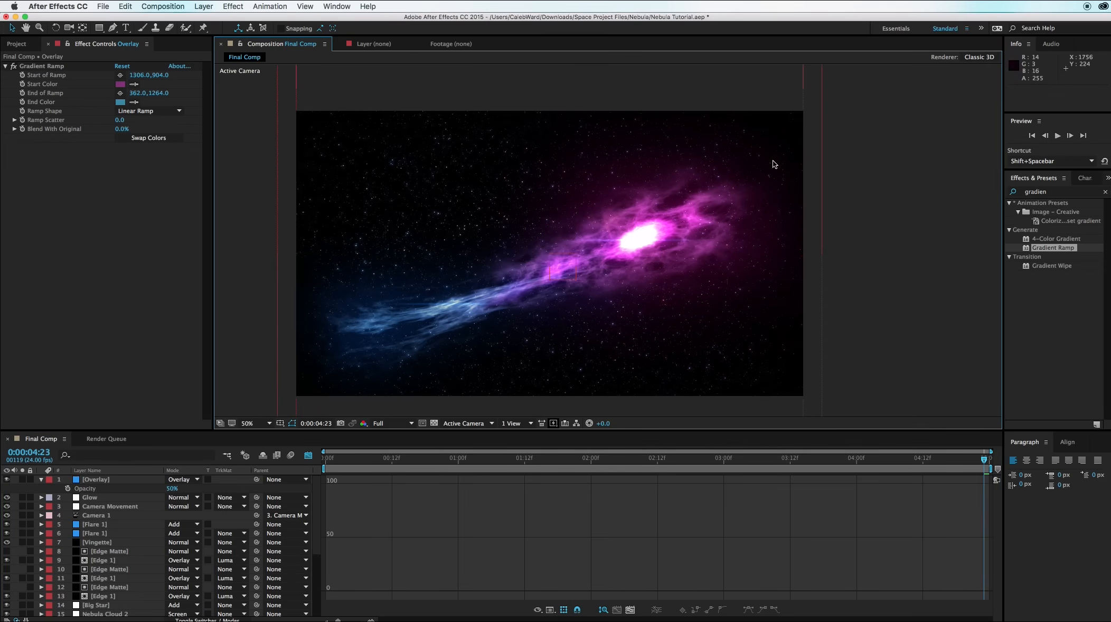
left_click_drag(549, 241, 611, 233)
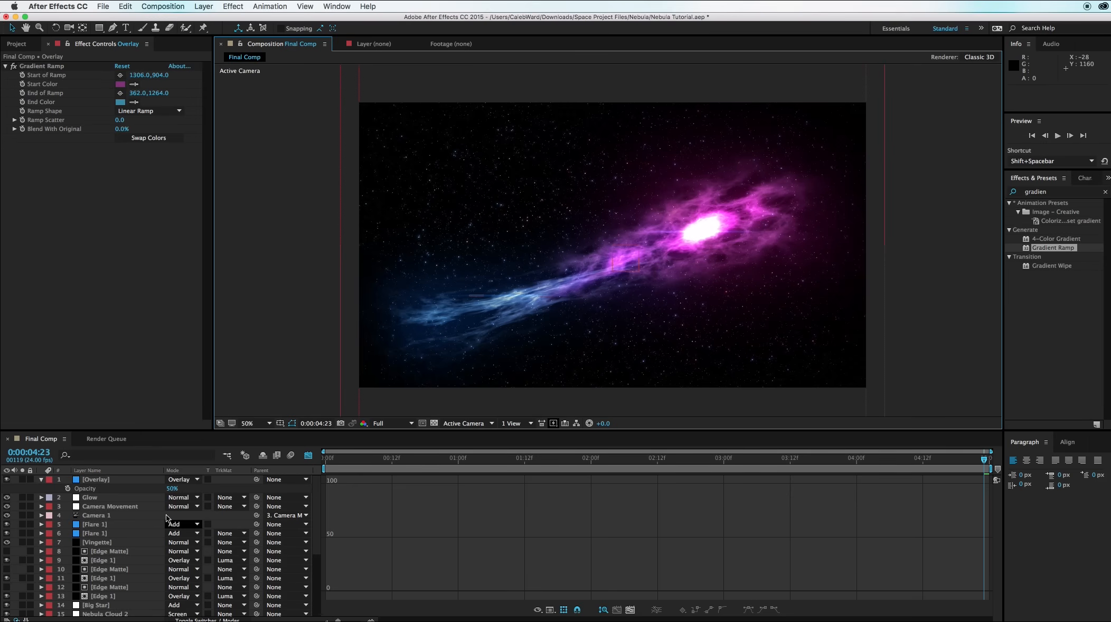
Set the Turbulent Noise brightness of the Nebula Cloud 2 layer to 34.
scroll(147, 509, "down", 5)
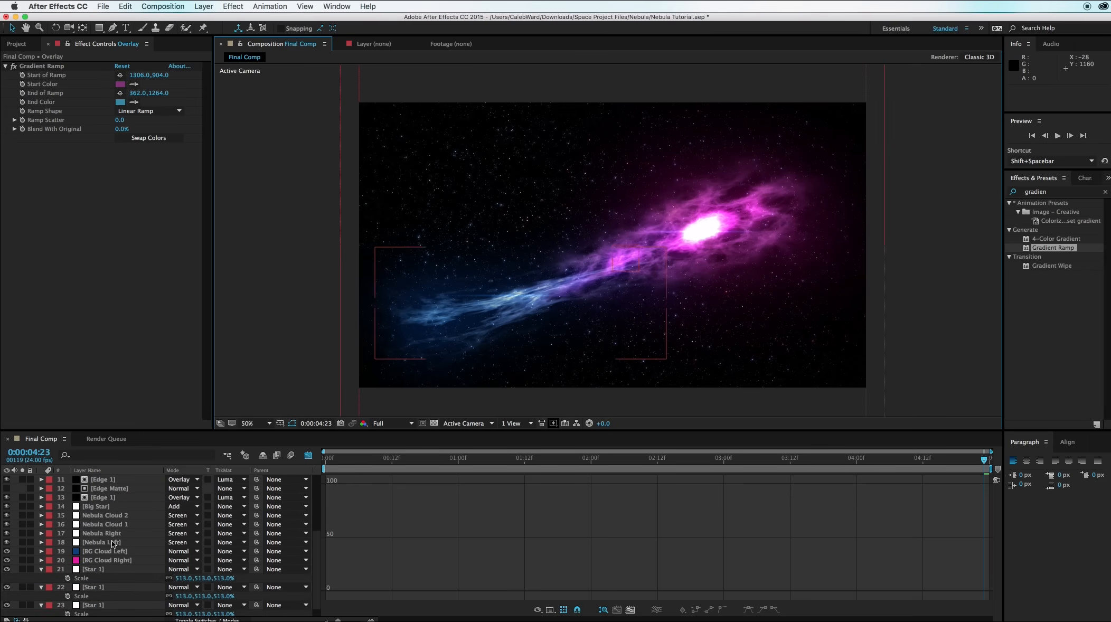
left_click(121, 516)
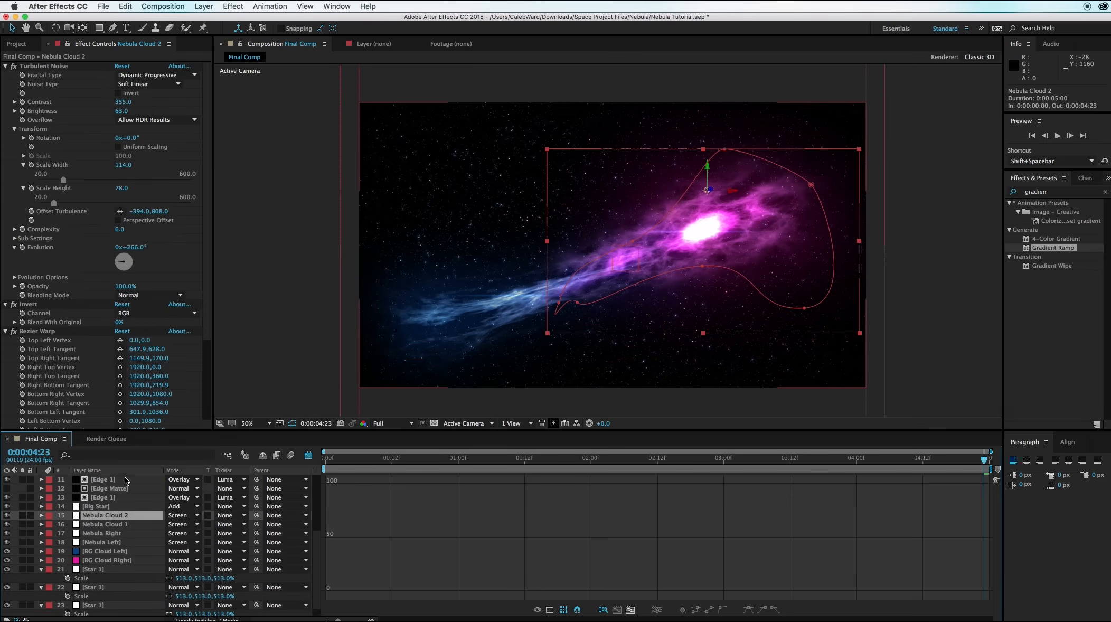
left_click_drag(122, 111, 106, 112)
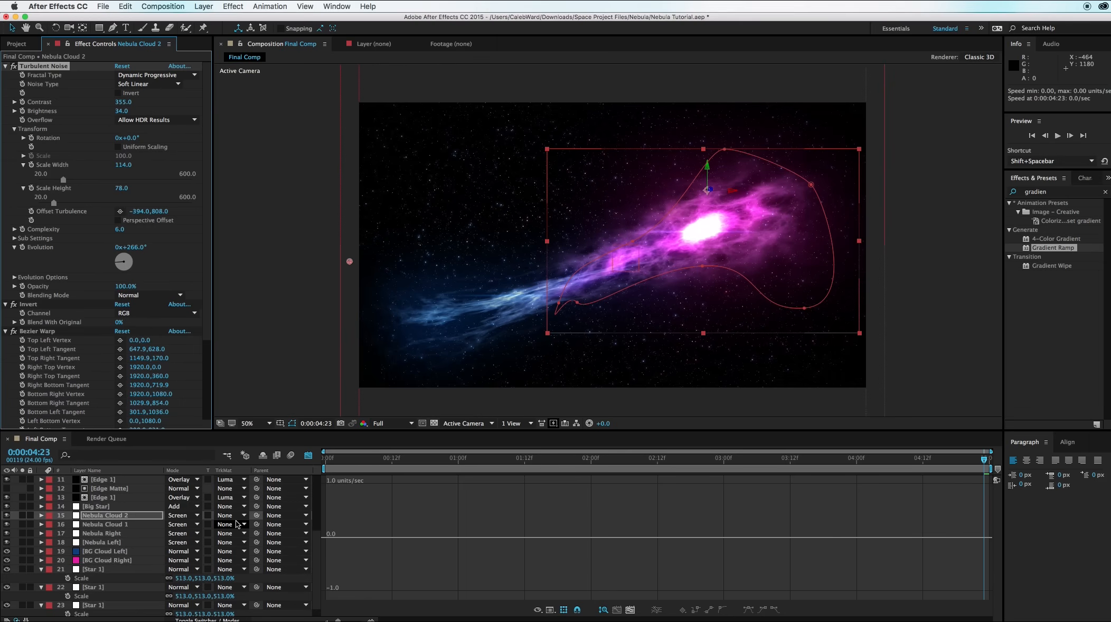
left_click(117, 534)
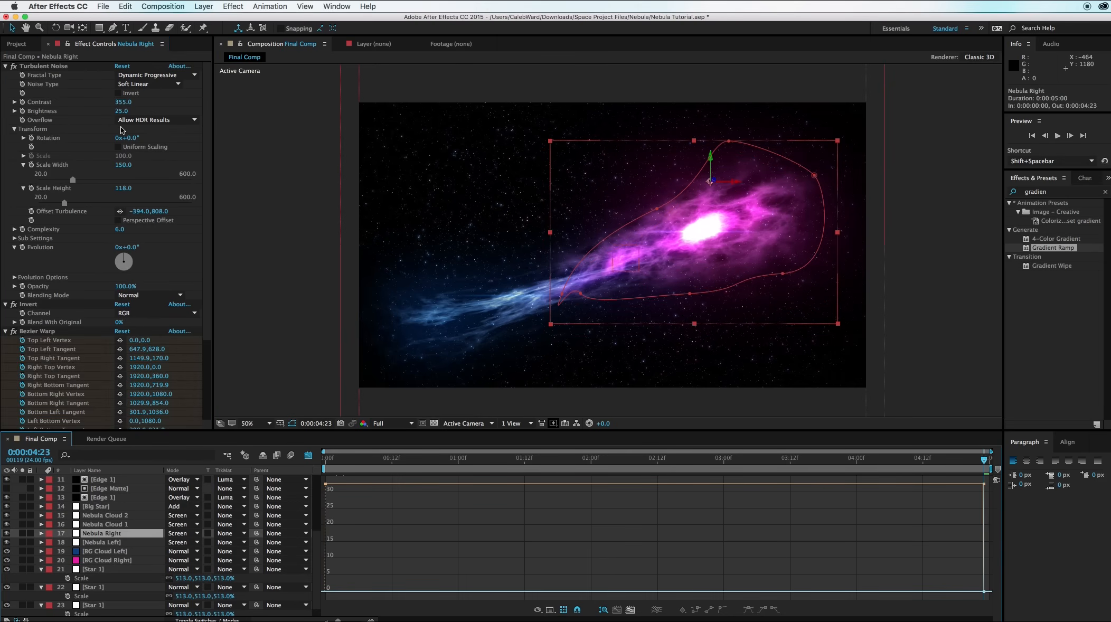
left_click_drag(121, 104, 364, 112)
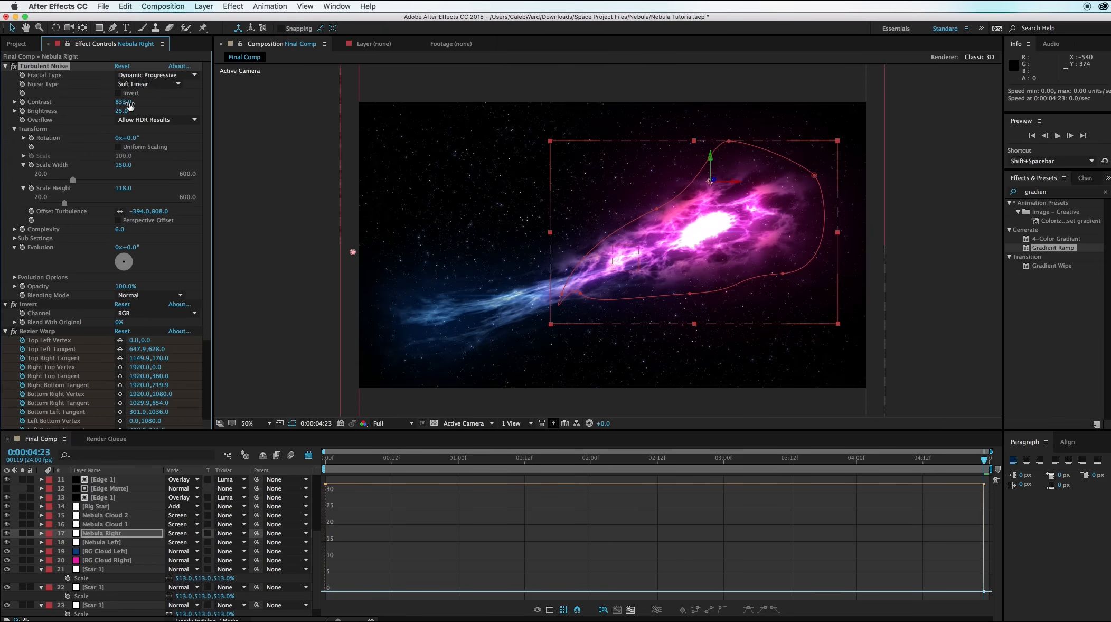
key("super+z")
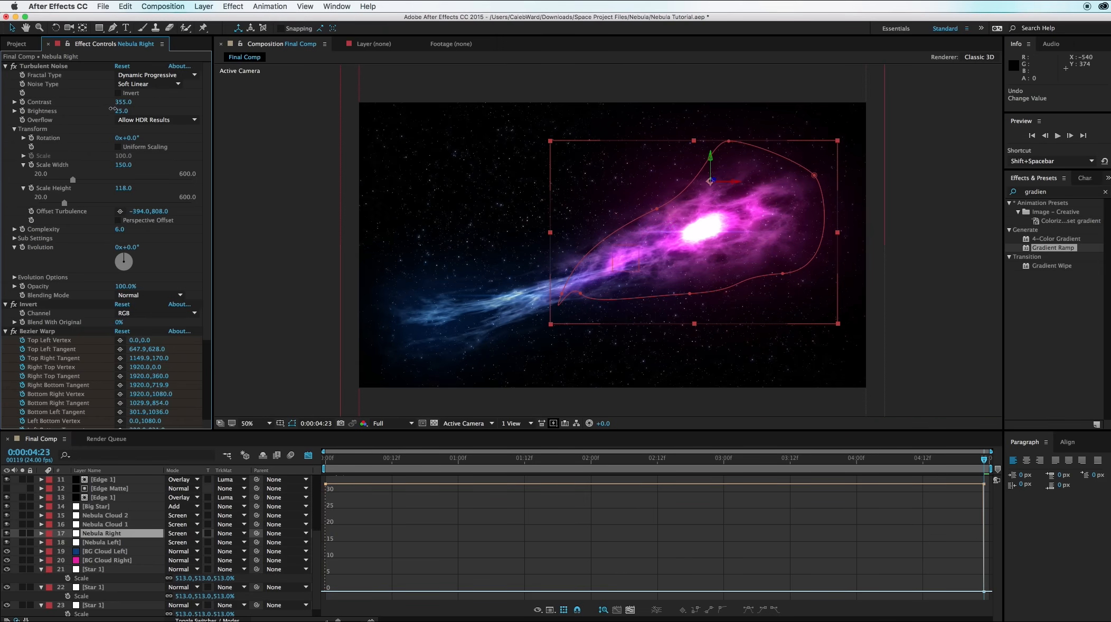
Reshape the BG Cloud Left mask around the blue tail by shifting points on its upper and lower edges.
left_click(490, 347)
mouse_move(476, 283)
left_mouse_down()
mouse_move(474, 272)
mouse_move(473, 283)
left_mouse_up()
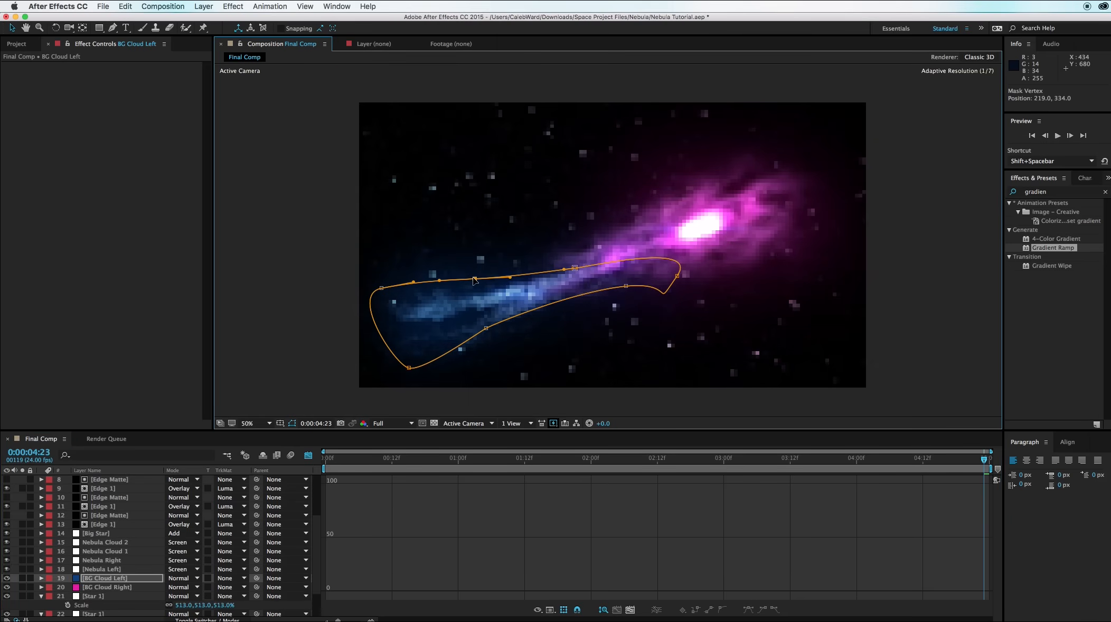
left_click_drag(624, 294, 665, 295)
Move the upper-left point of the BG Cloud Right mask outward to enlarge the pink background cloud, and deselect the layer.
left_click(125, 587)
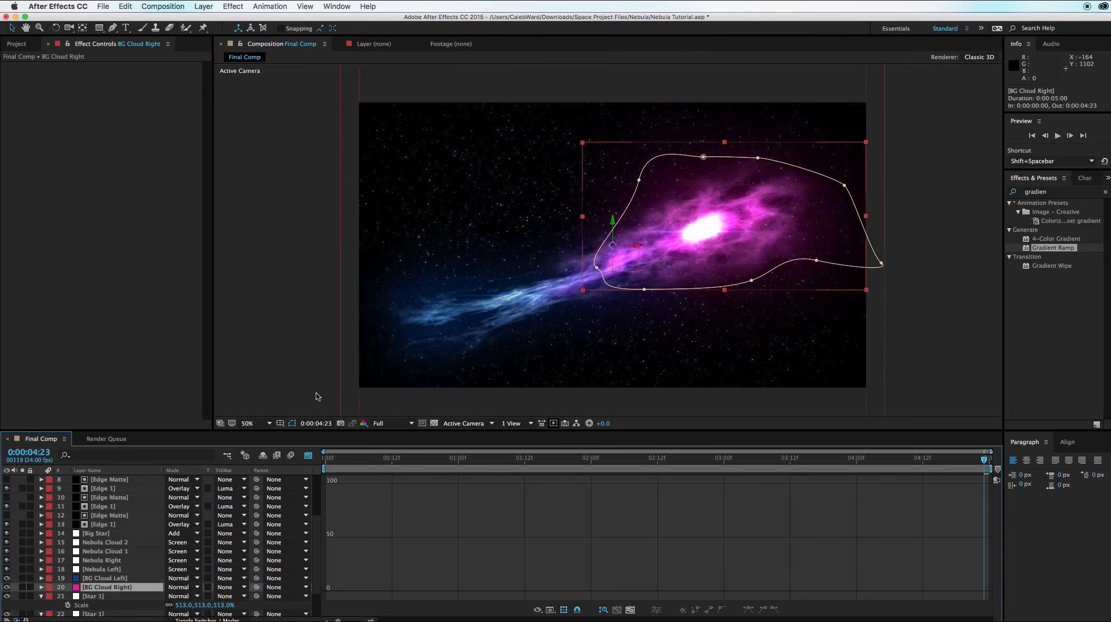
left_click_drag(639, 180, 613, 170)
left_click(955, 372)
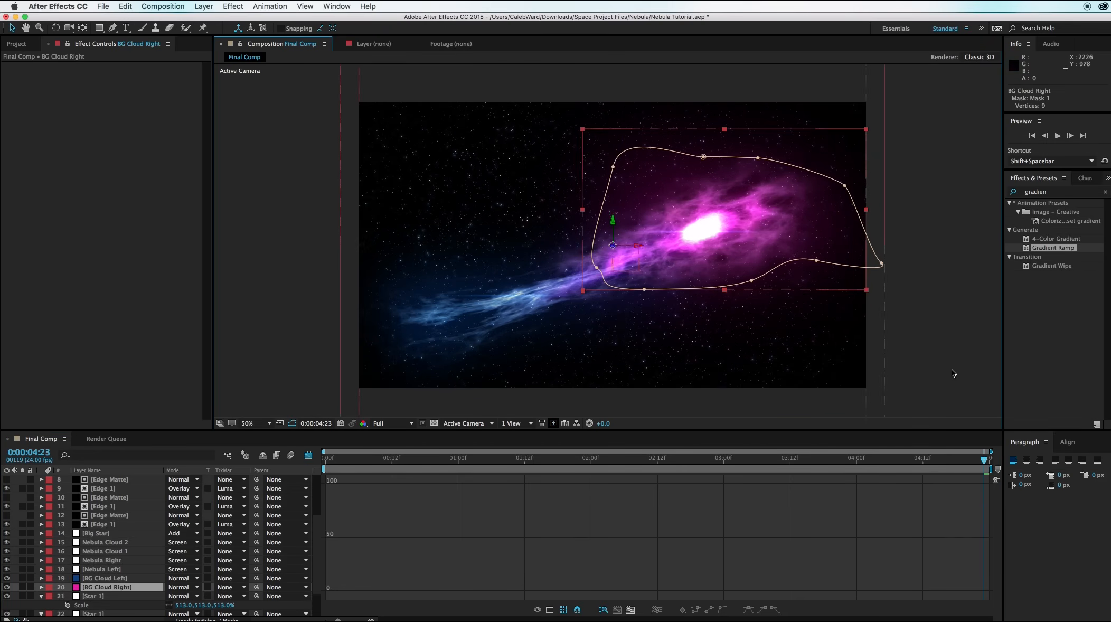
left_click(955, 372)
left_click_drag(650, 296, 665, 296)
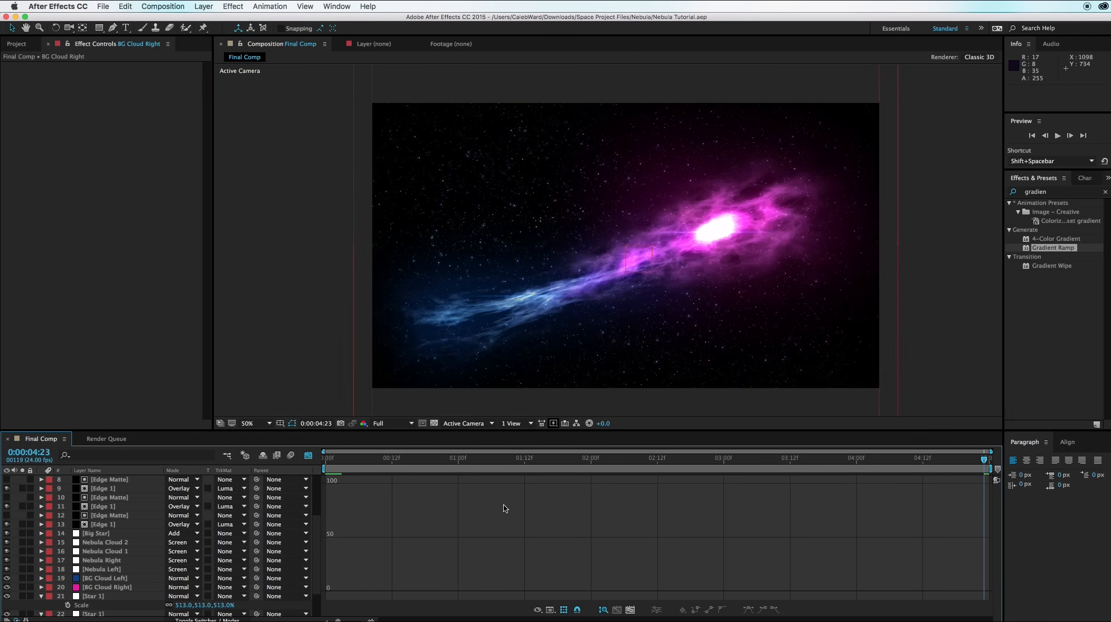
Select all layers in Final Comp, switch on their motion blur and enable motion blur for the whole composition.
left_click(115, 562)
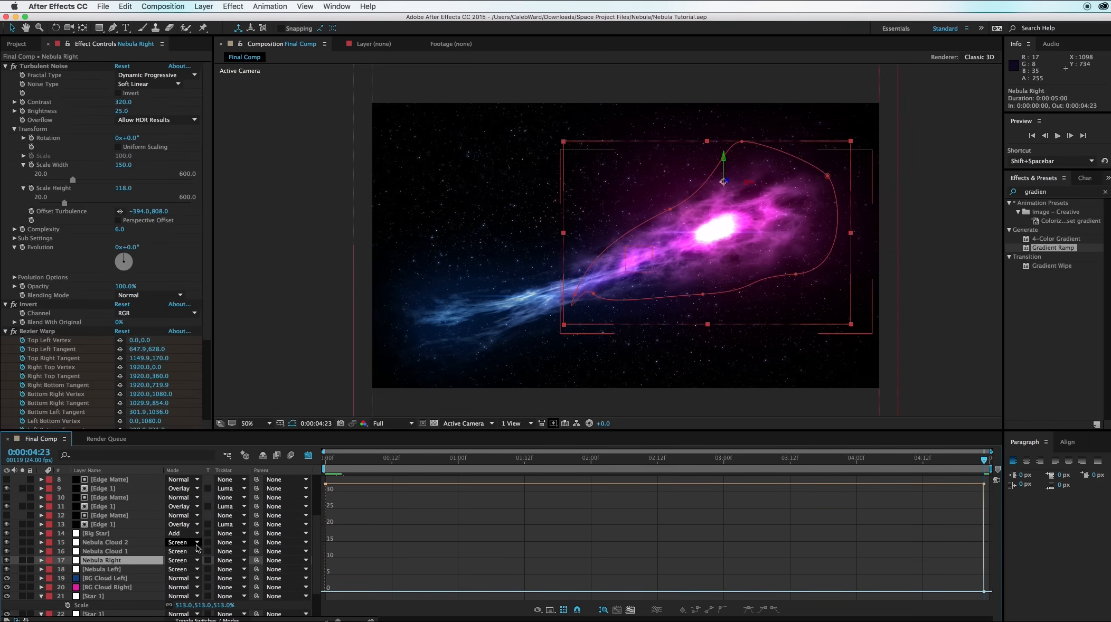
key("ctrl+a")
left_click(309, 455)
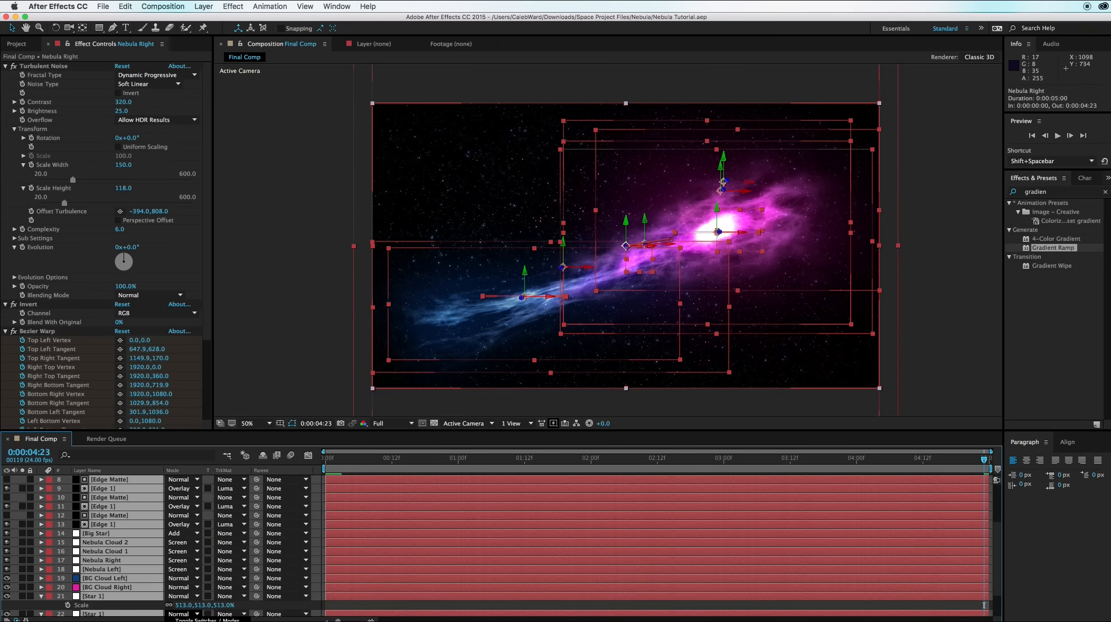
left_click(203, 618)
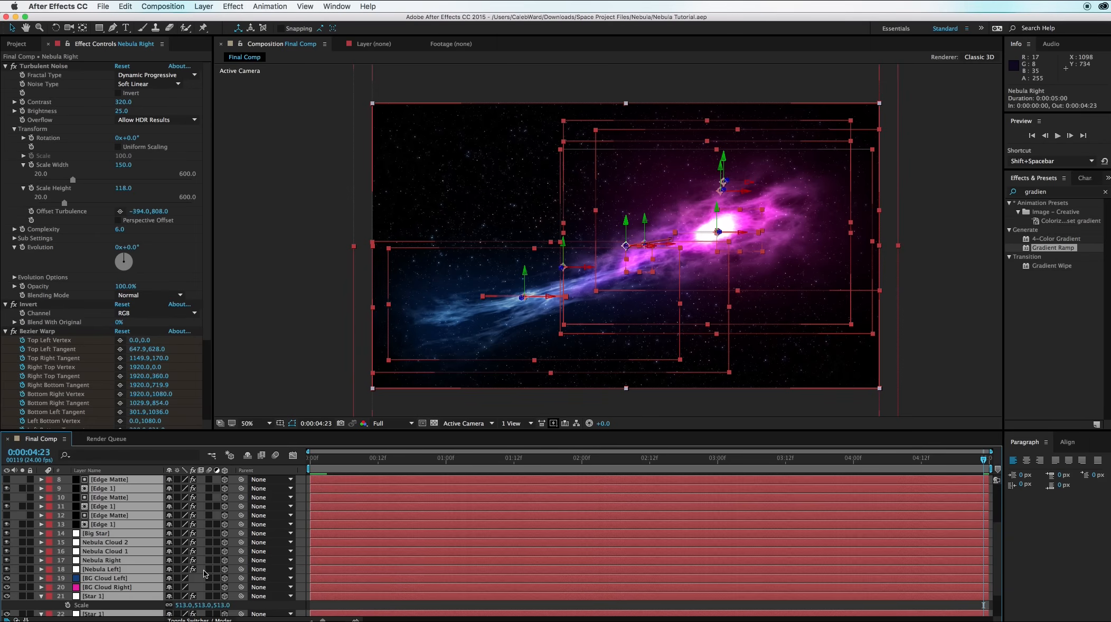
left_click(209, 534)
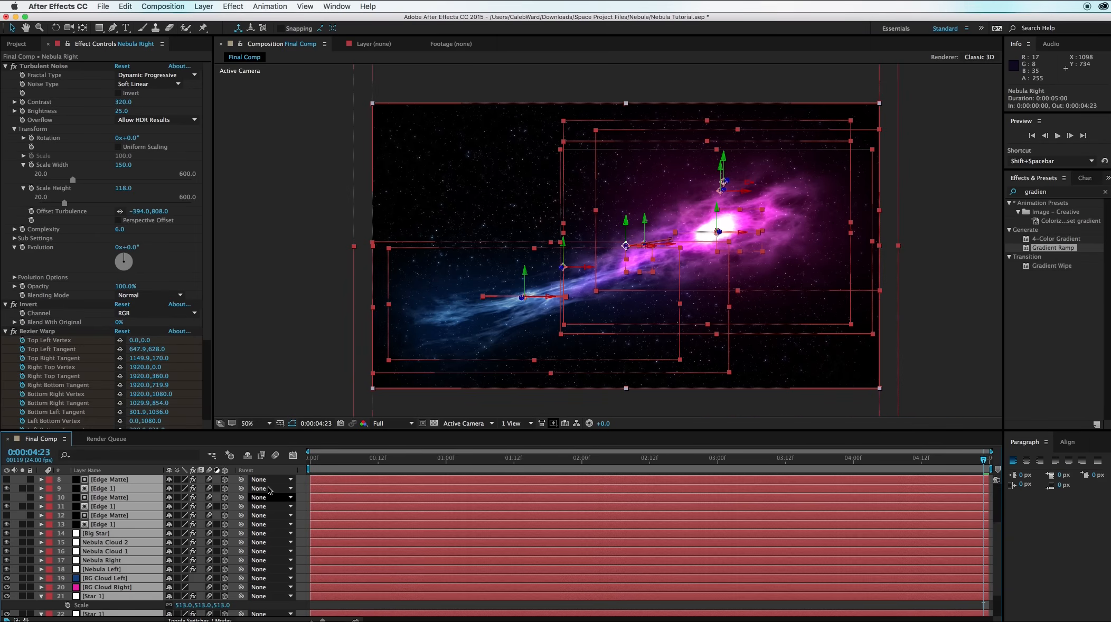
left_click(276, 455)
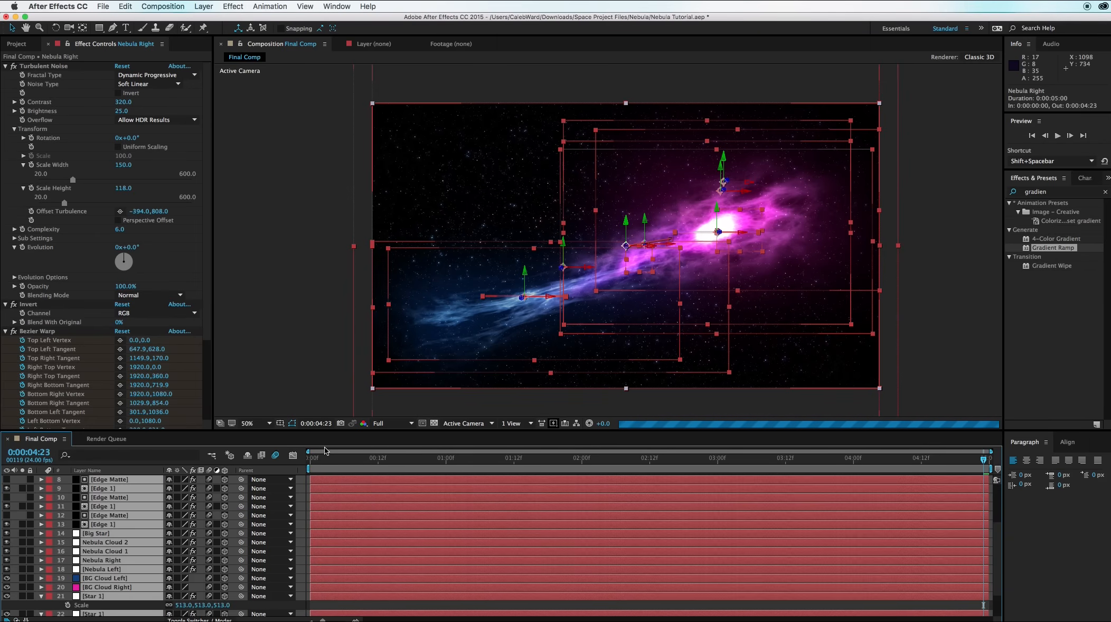